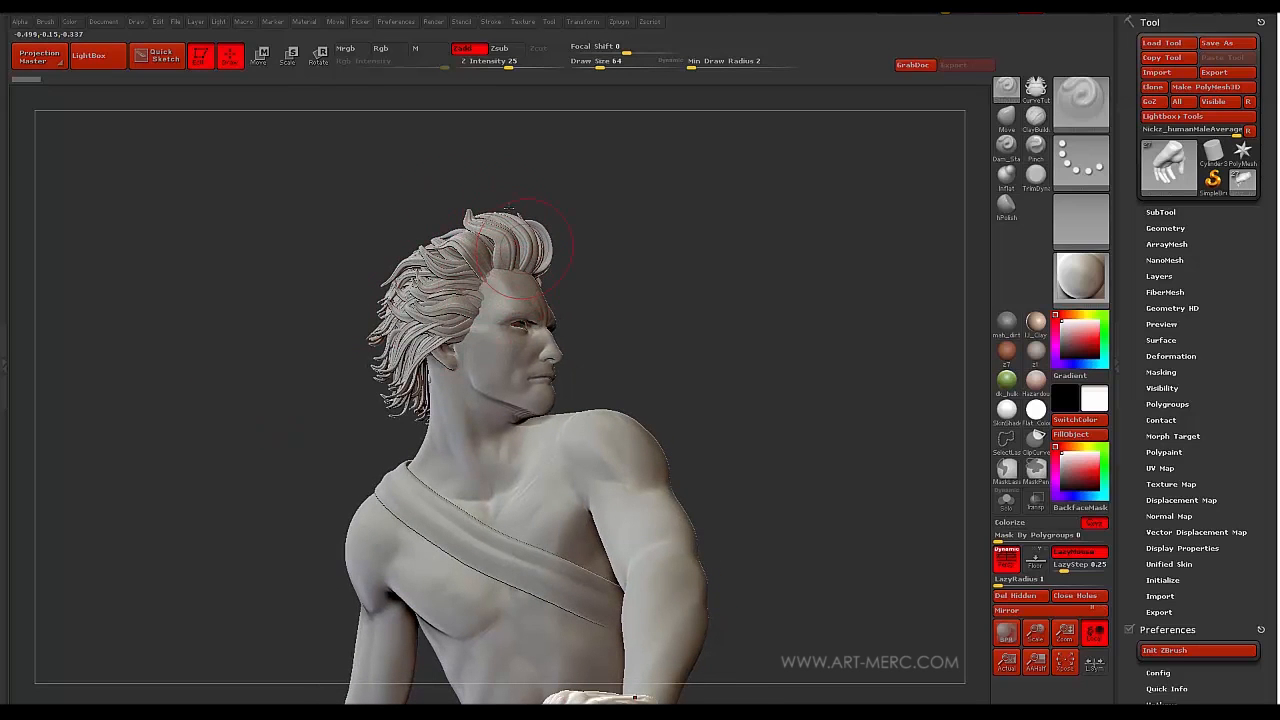
- Orbit the male figure to view its chest from several angles
left_click_drag(290, 410, 323, 332)
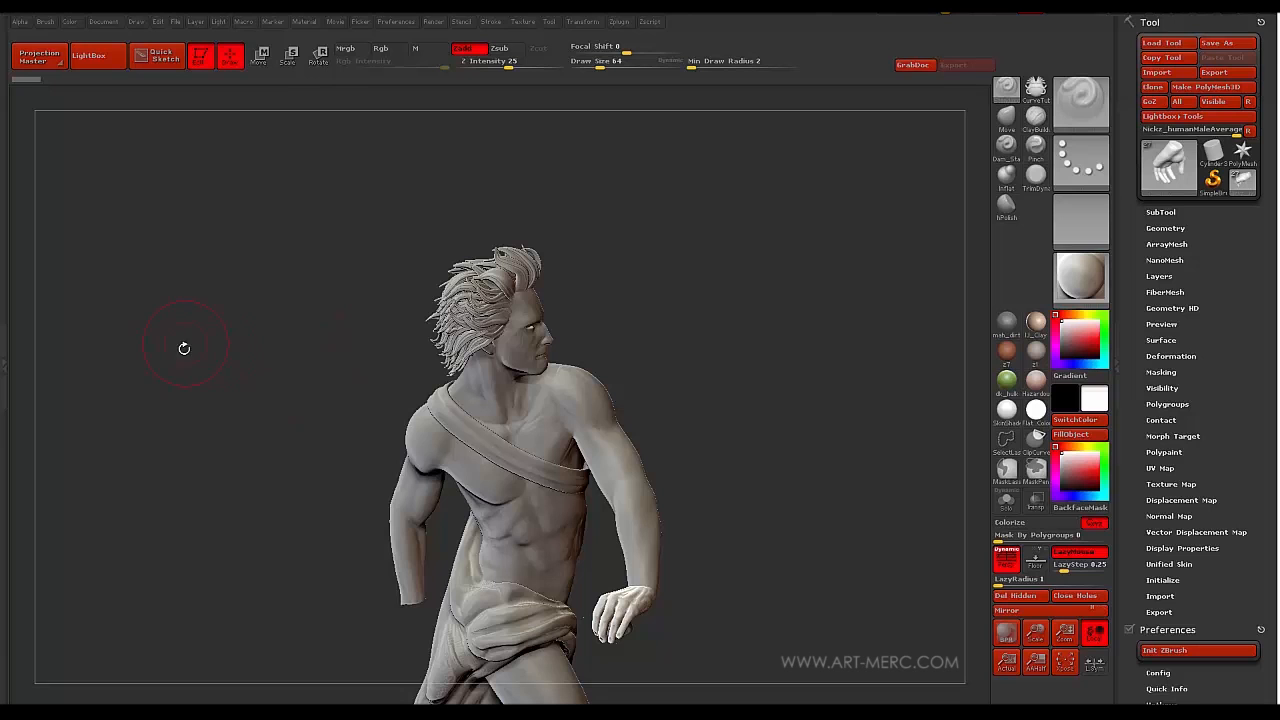
mouse_move(254, 388)
left_mouse_down()
mouse_move(252, 370)
mouse_move(276, 388)
mouse_move(234, 386)
mouse_move(256, 374)
left_mouse_up()
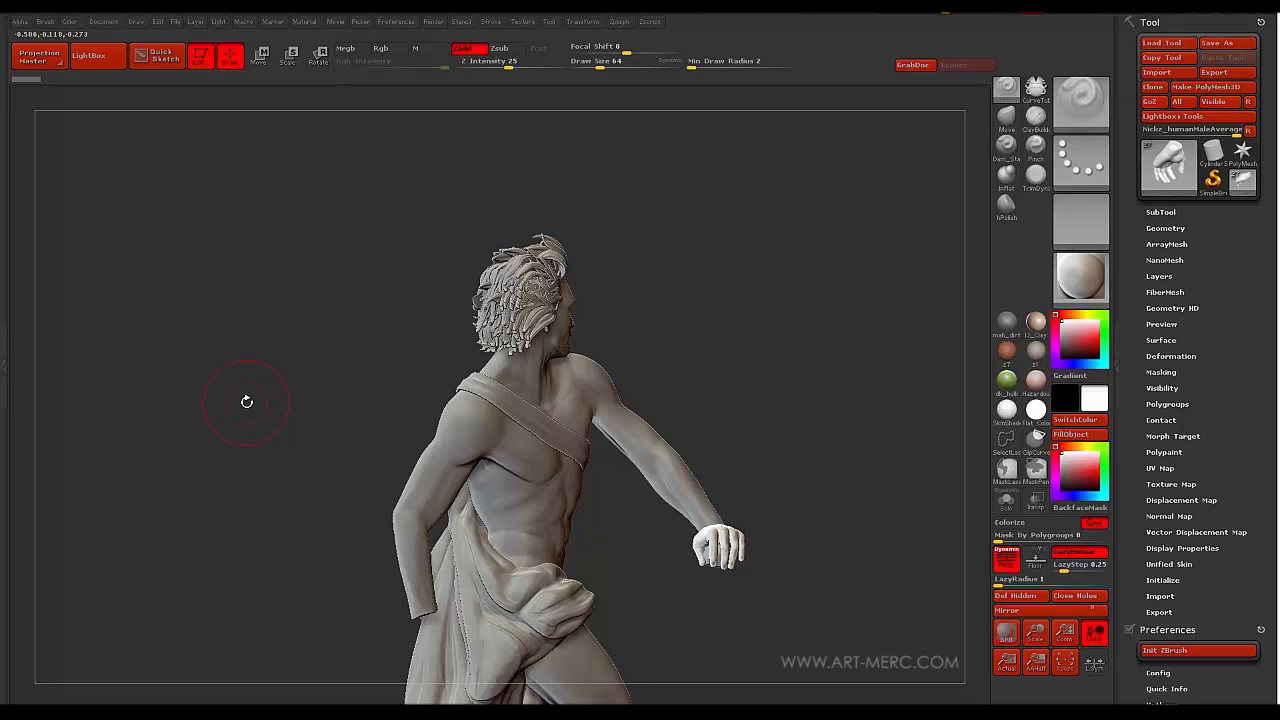
mouse_move(253, 293)
left_mouse_down()
mouse_move(280, 350)
mouse_move(198, 336)
mouse_move(300, 394)
mouse_move(302, 322)
mouse_move(300, 343)
mouse_move(251, 392)
left_mouse_up()
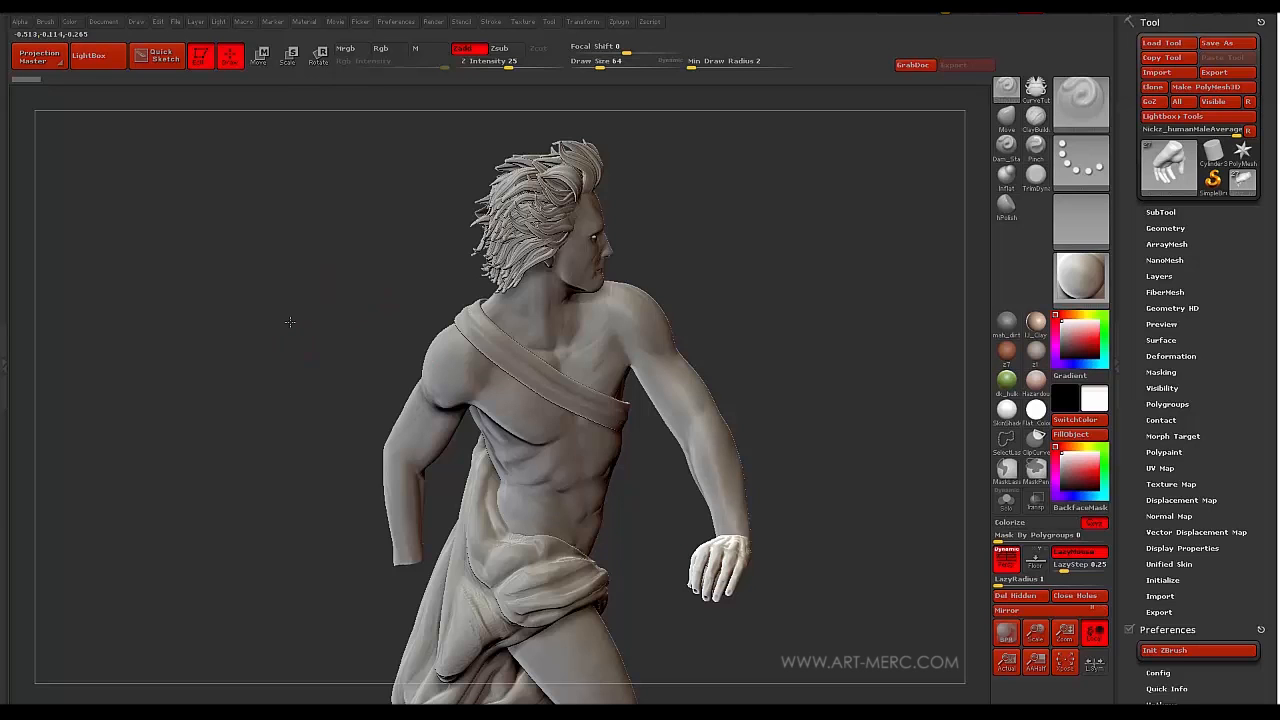
mouse_move(286, 317)
left_mouse_down()
mouse_move(349, 291)
mouse_move(352, 318)
mouse_move(351, 295)
mouse_move(400, 306)
mouse_move(347, 332)
mouse_move(332, 316)
mouse_move(359, 315)
mouse_move(329, 329)
mouse_move(322, 292)
mouse_move(318, 343)
left_mouse_up()
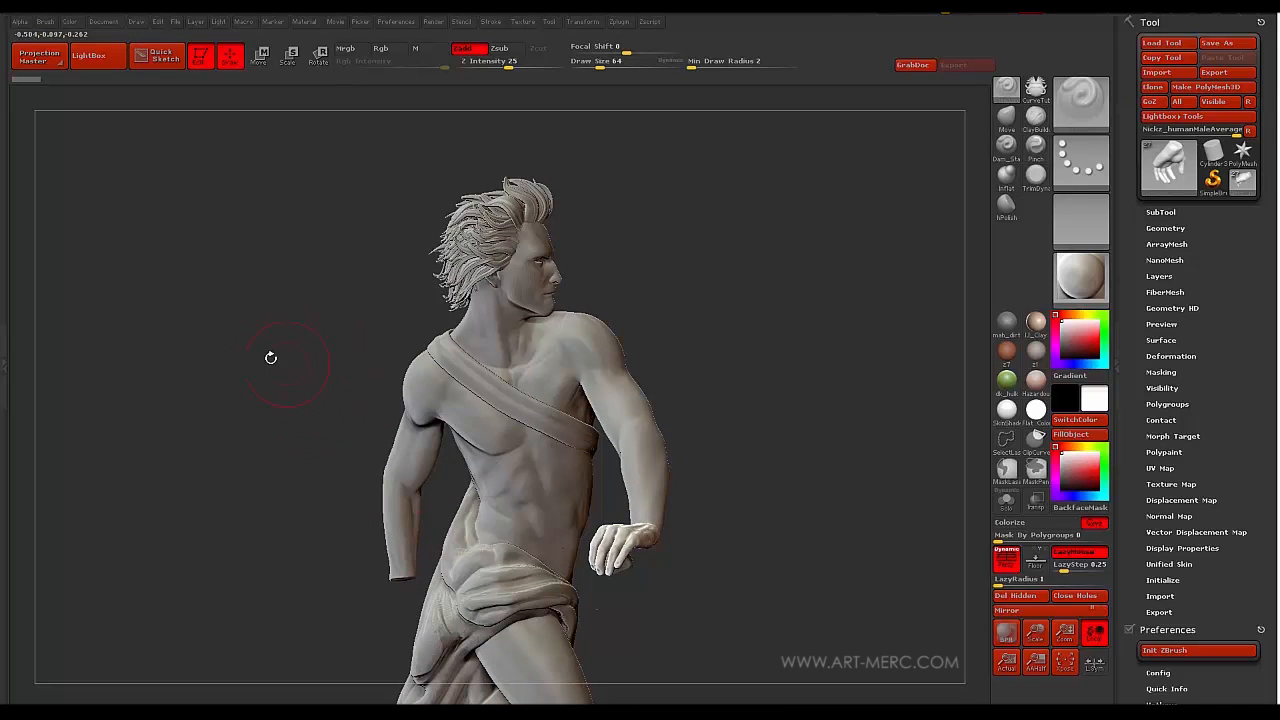
mouse_move(270, 357)
left_mouse_down()
mouse_move(244, 383)
mouse_move(192, 387)
mouse_move(235, 383)
left_mouse_up()
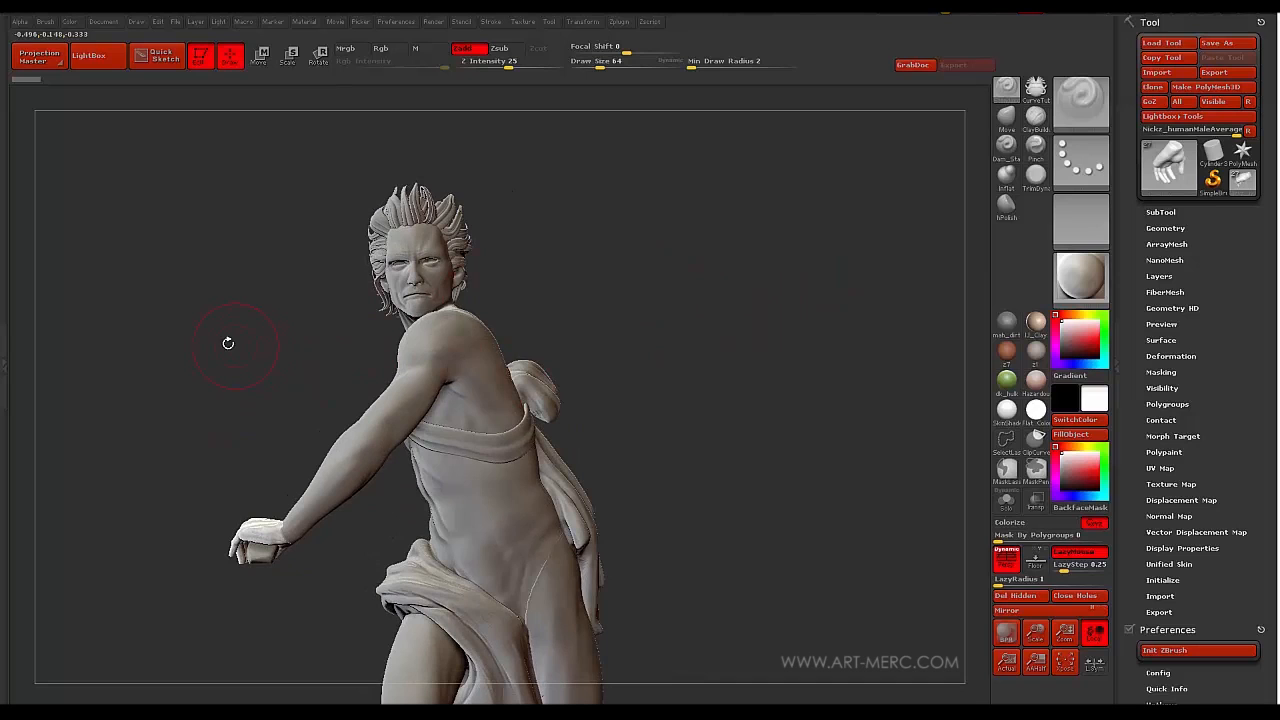
left_click_drag(226, 340, 334, 347, "alt")
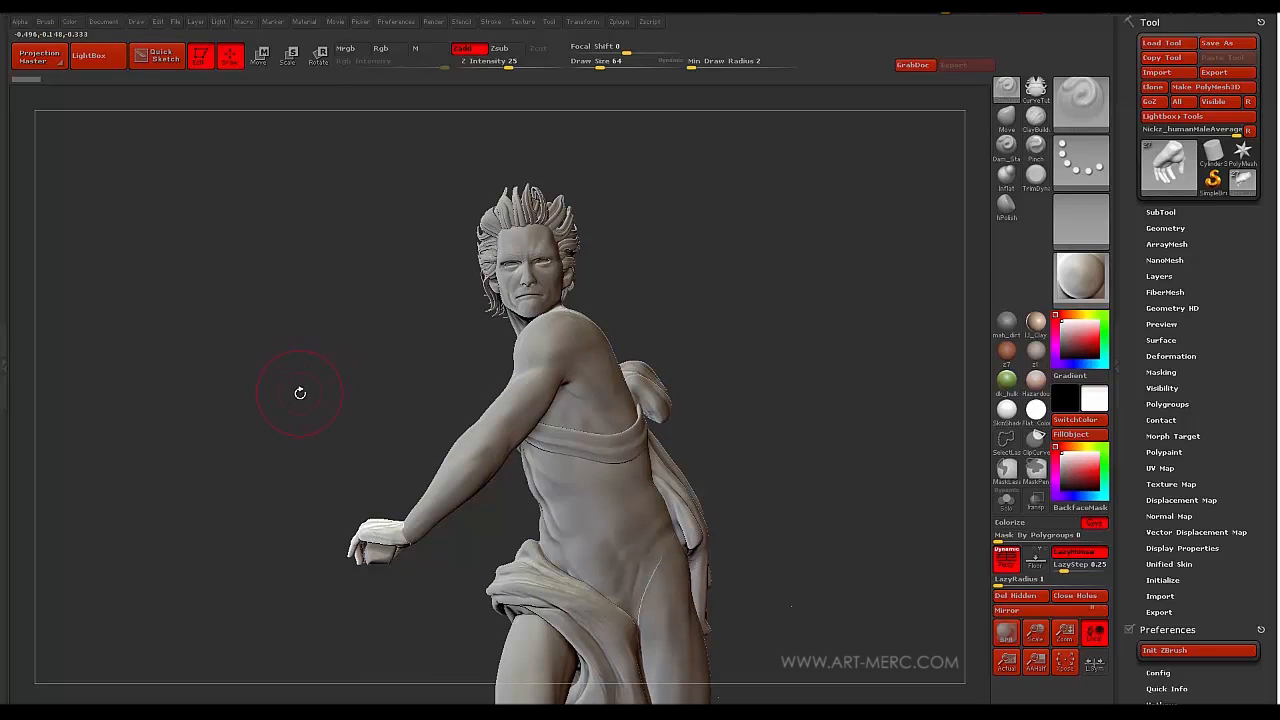
mouse_move(247, 370)
left_mouse_down()
mouse_move(253, 381)
mouse_move(263, 371)
left_mouse_up()
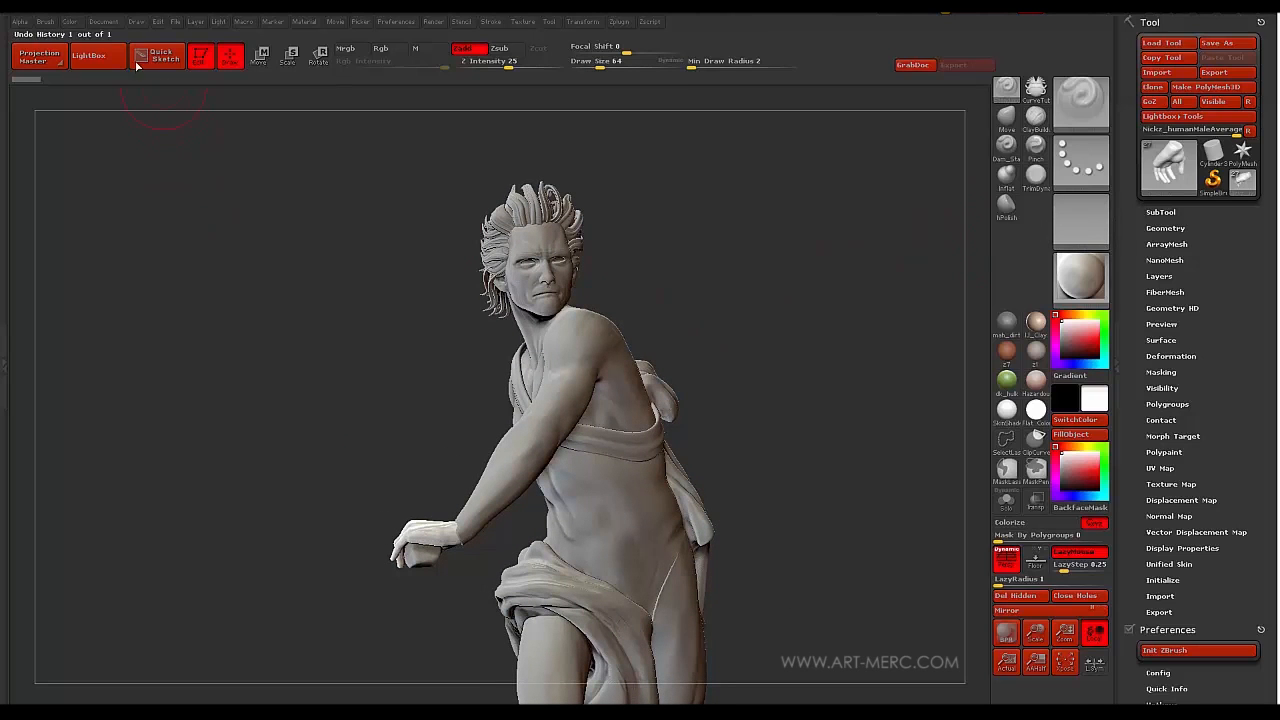
- Dock the Brush and Stroke palettes so they stay open
left_click(46, 22)
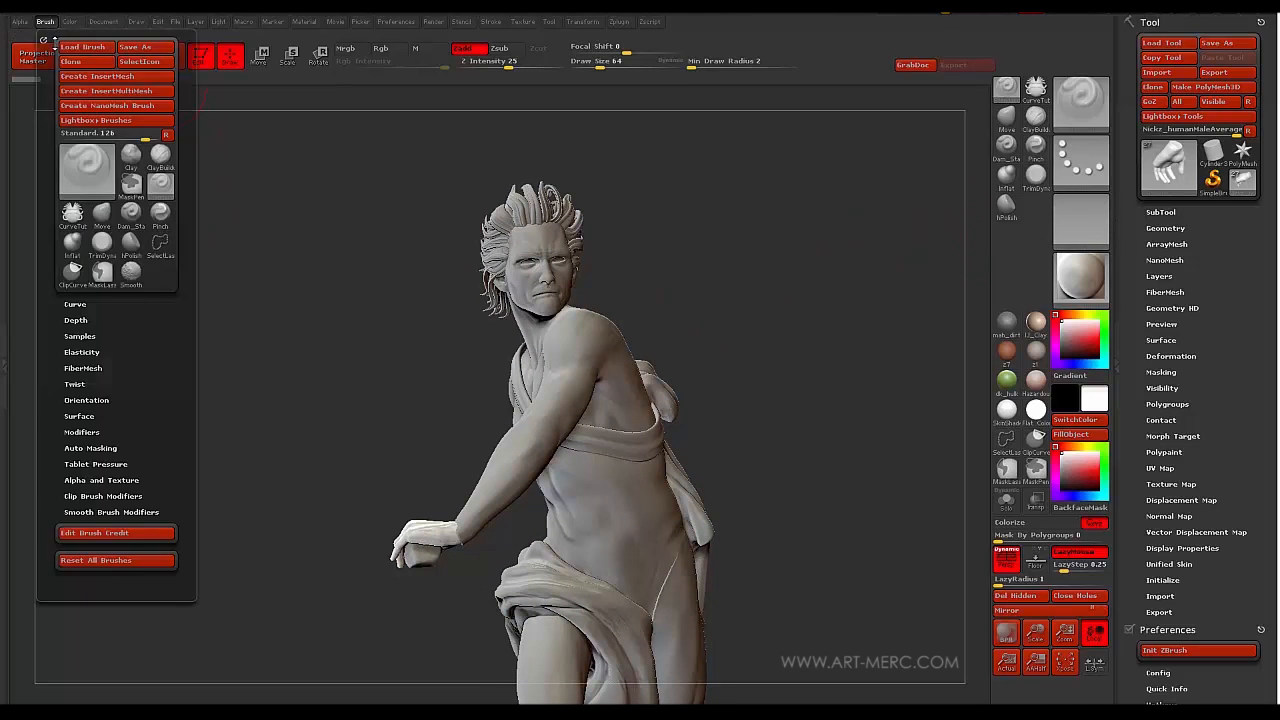
left_click(40, 38)
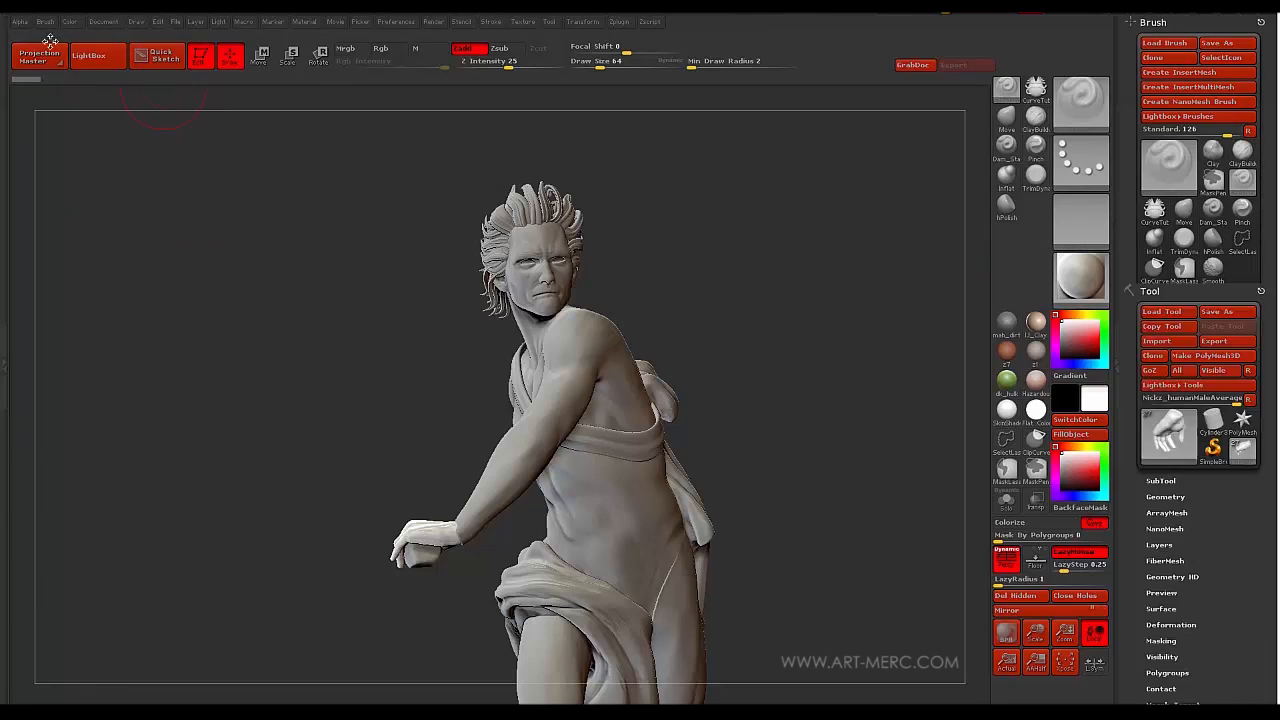
left_click(489, 23)
left_click(488, 38)
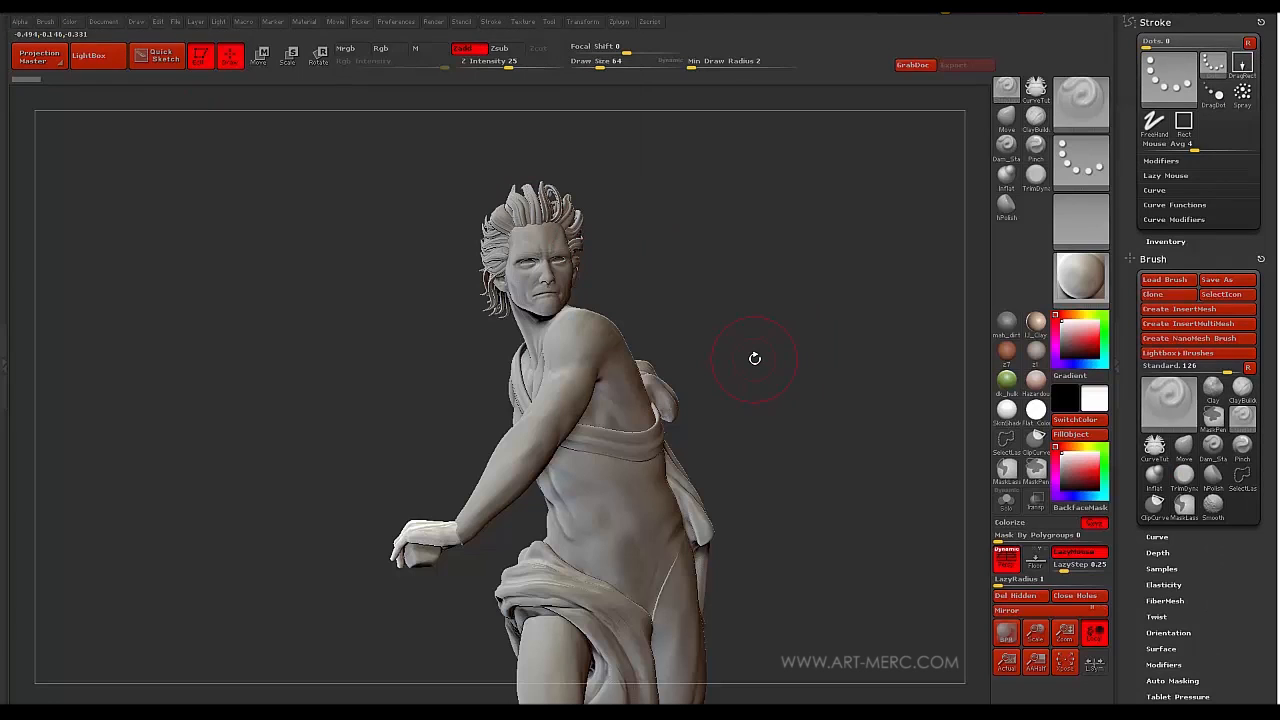
- Replace the figure with a Plane3D primitive converted to a PolyMesh3D, framed smaller in view
left_click_drag(269, 397, 292, 401)
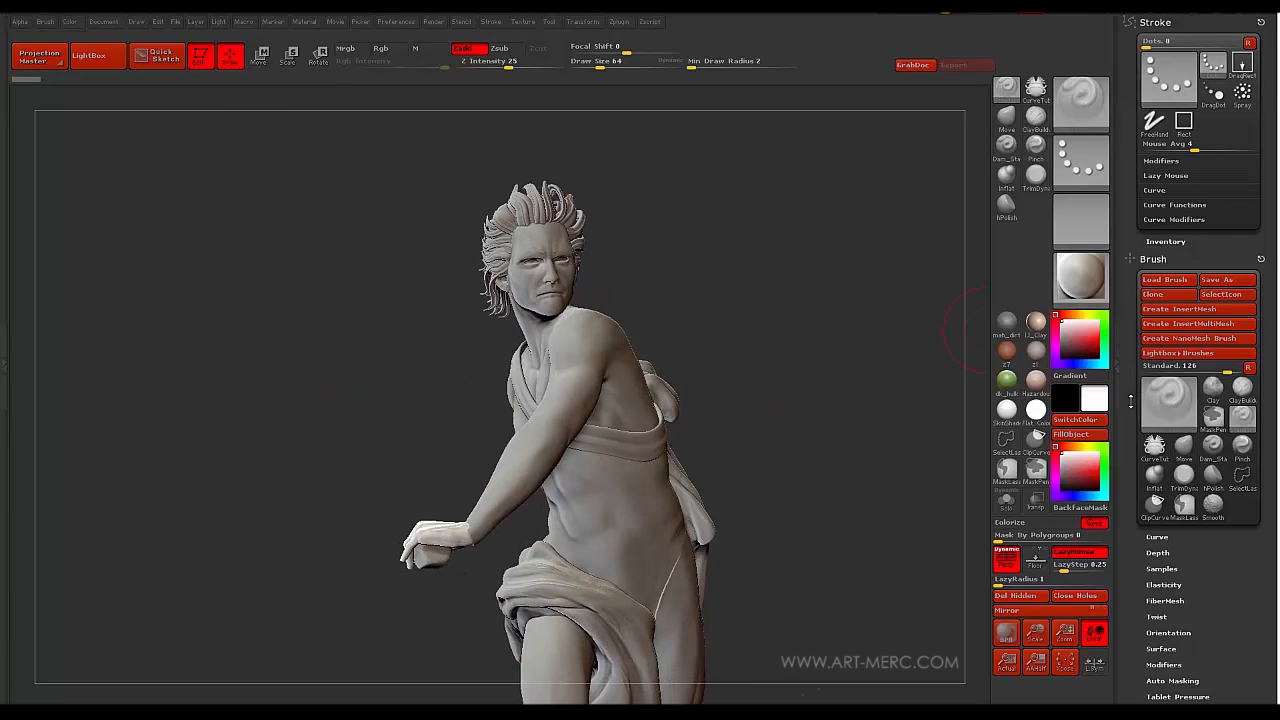
scroll(1130, 401, "down", 10)
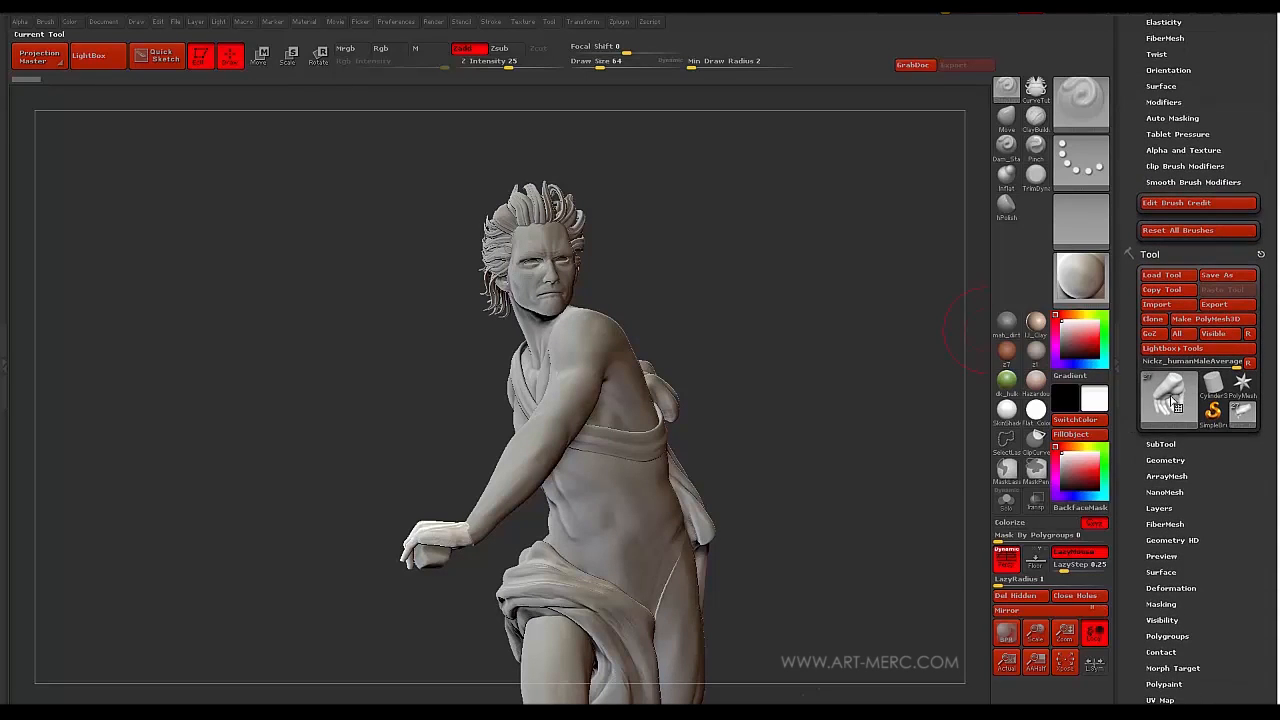
left_click(1174, 401)
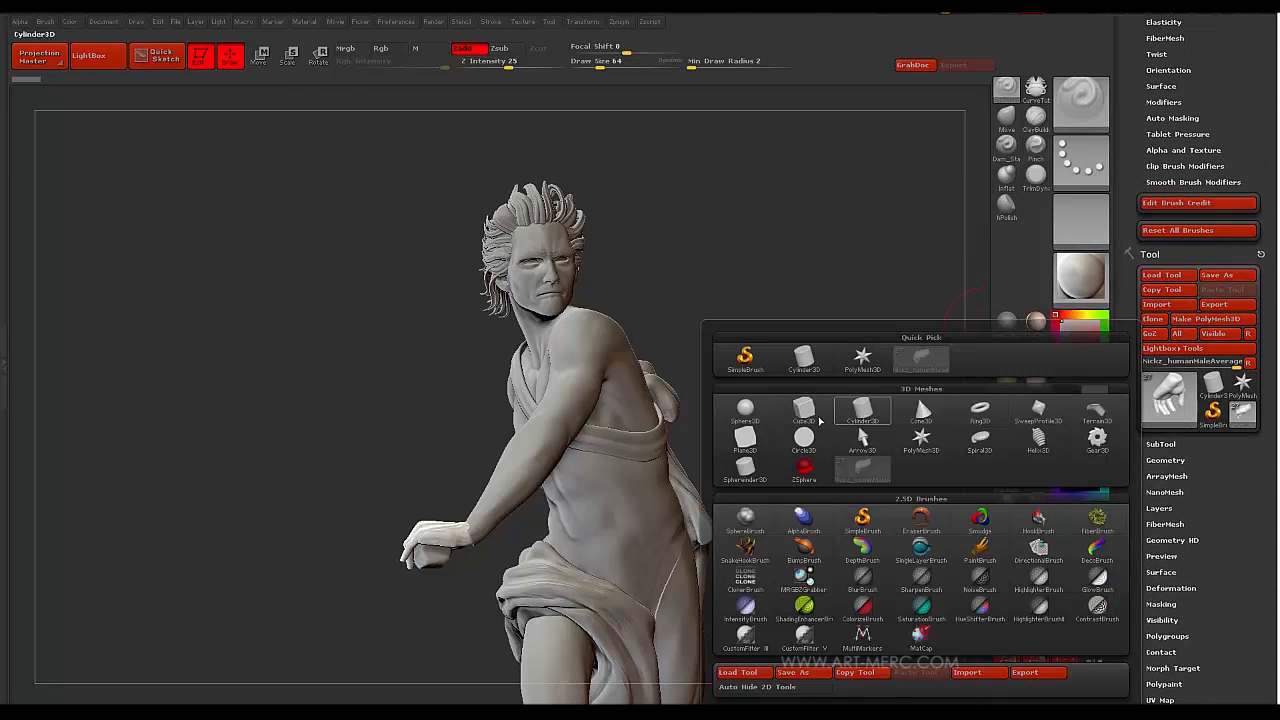
left_click(745, 440)
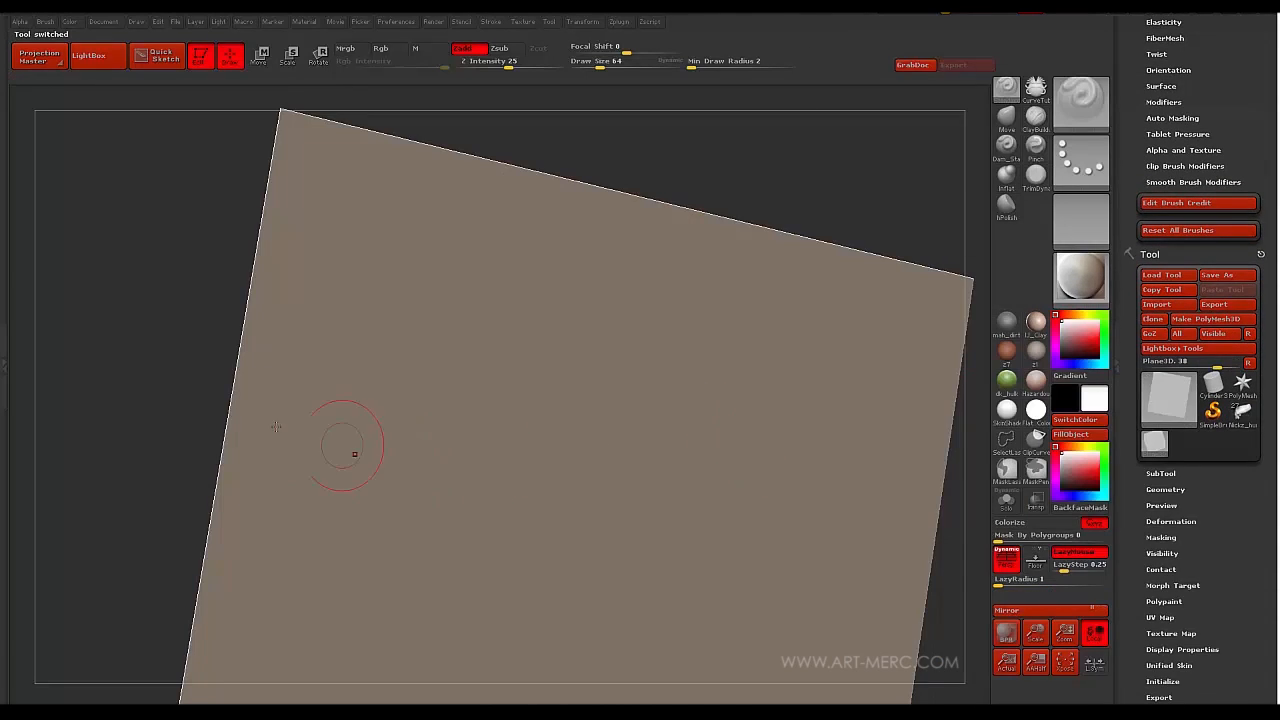
left_click(1184, 321)
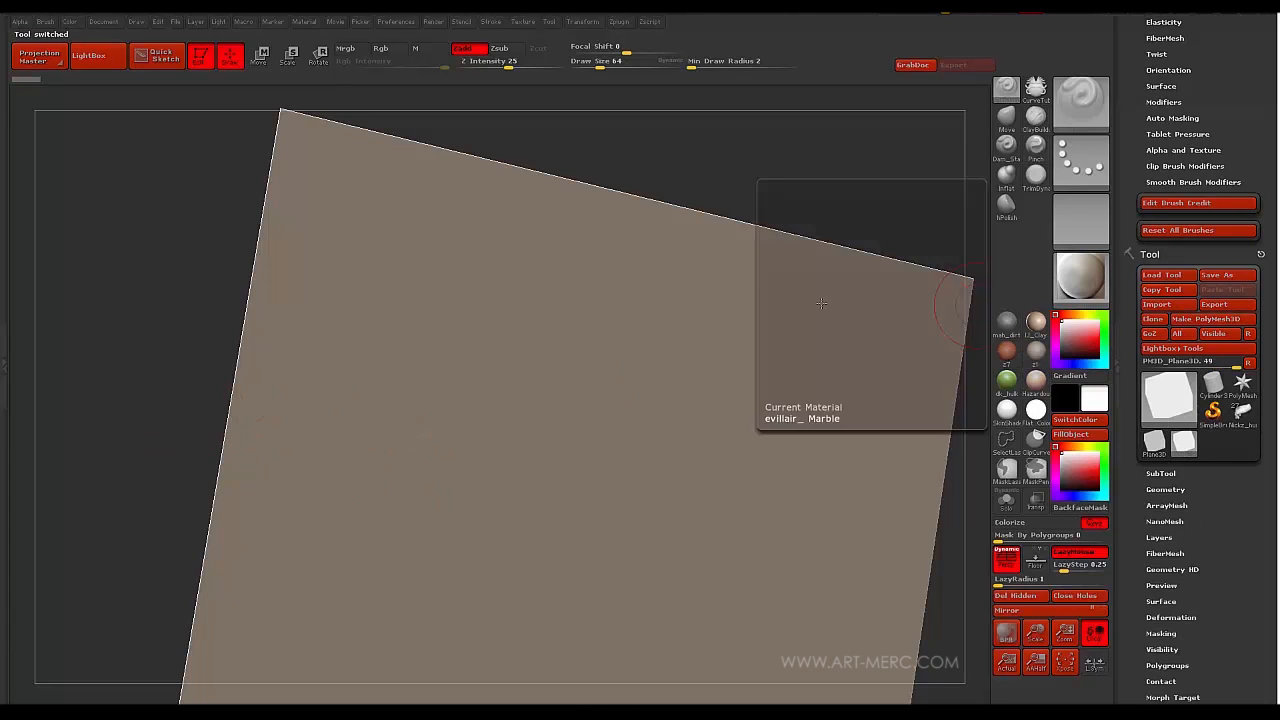
left_click_drag(128, 350, 155, 334, "shift")
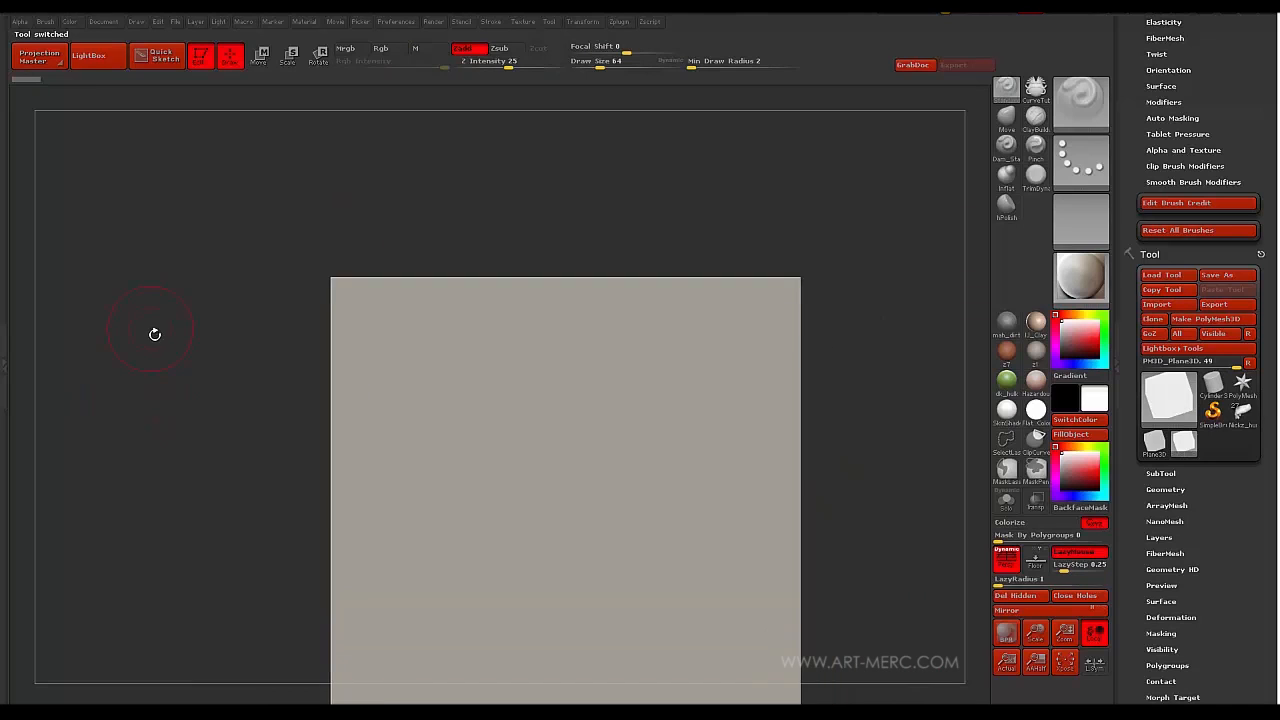
key("shift+f")
key("shift+f")
left_click_drag(215, 476, 219, 374)
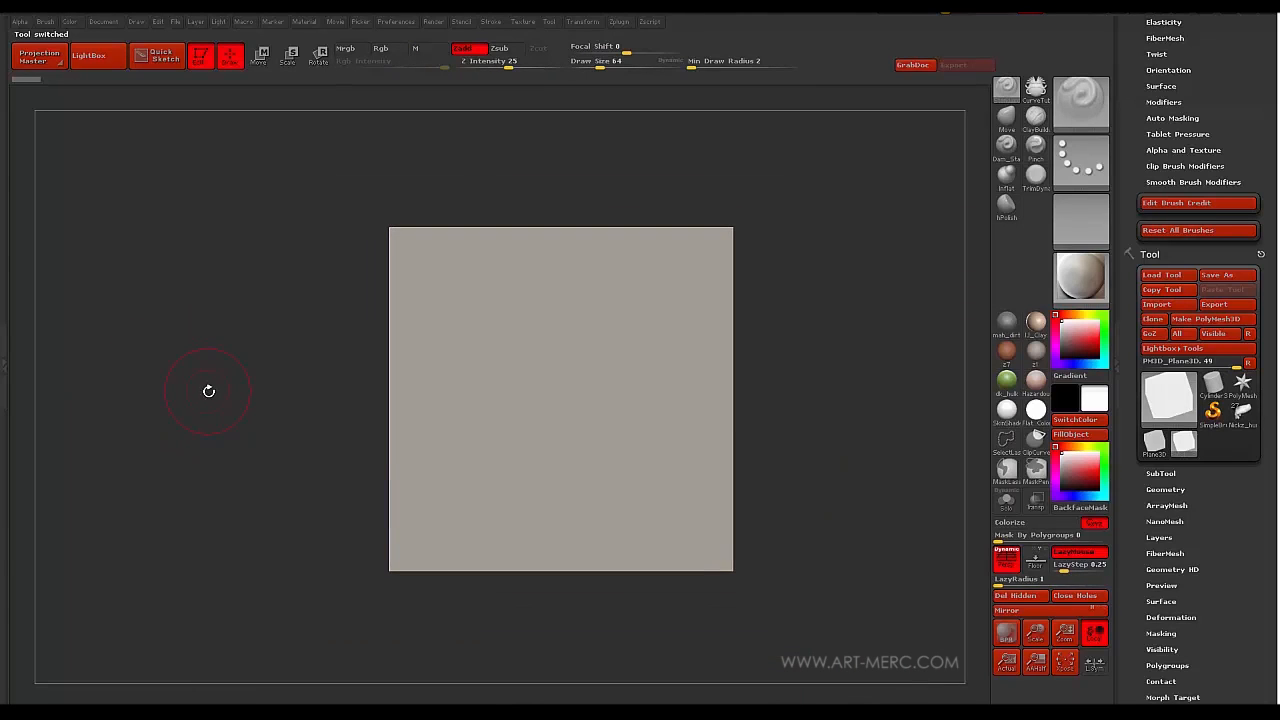
key("b")
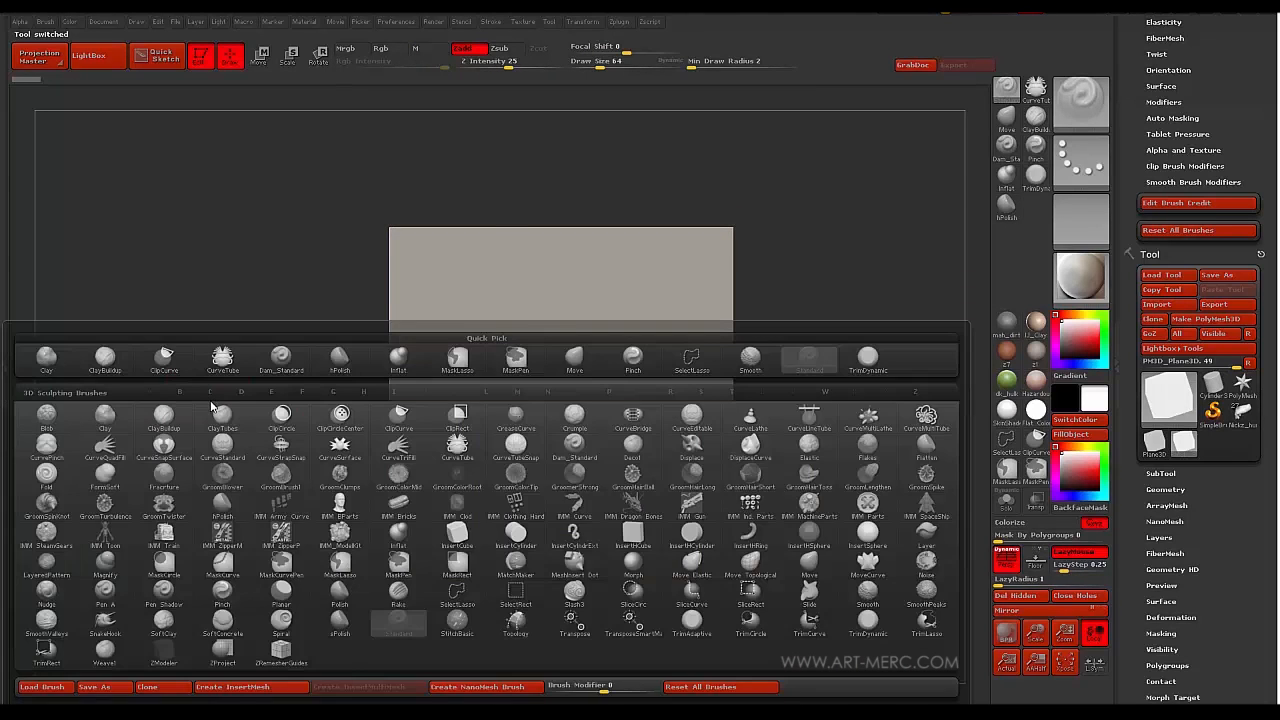
- Select the IMM Curve brush and choose Bike Chain as its insert mesh
left_click(575, 511)
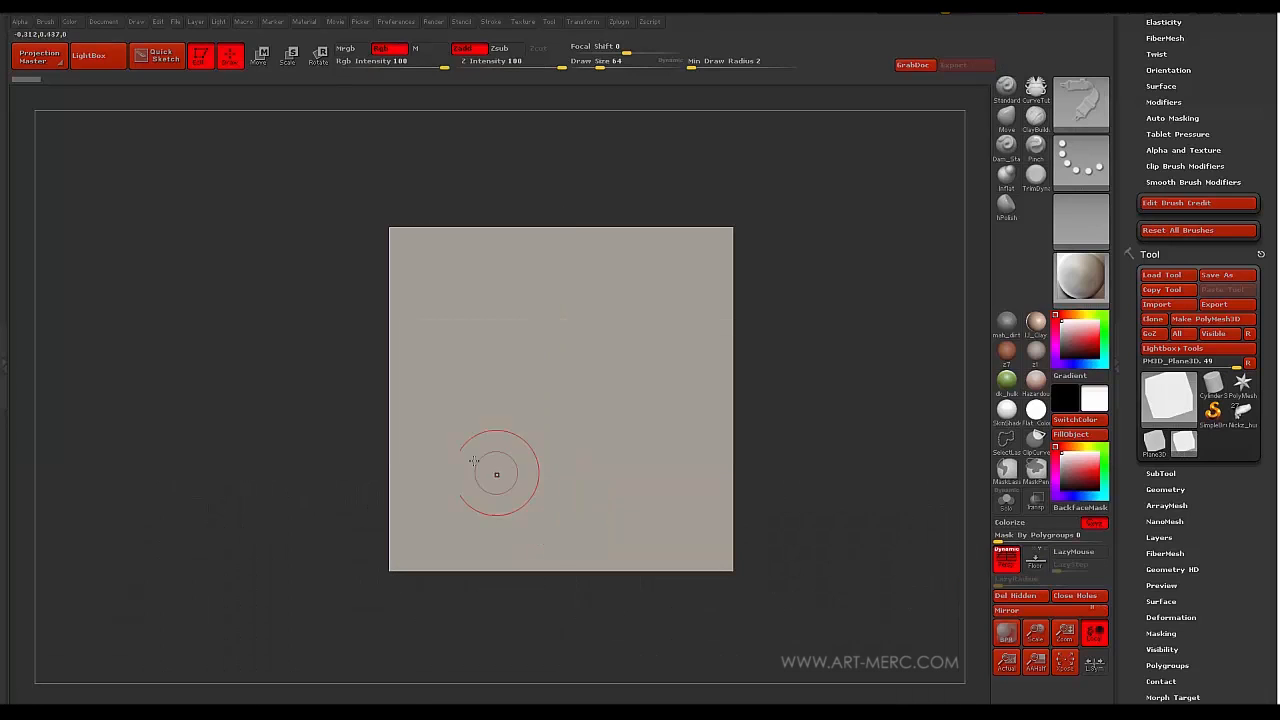
mouse_move(236, 451)
left_mouse_down()
mouse_move(213, 477)
mouse_move(222, 459)
left_mouse_up()
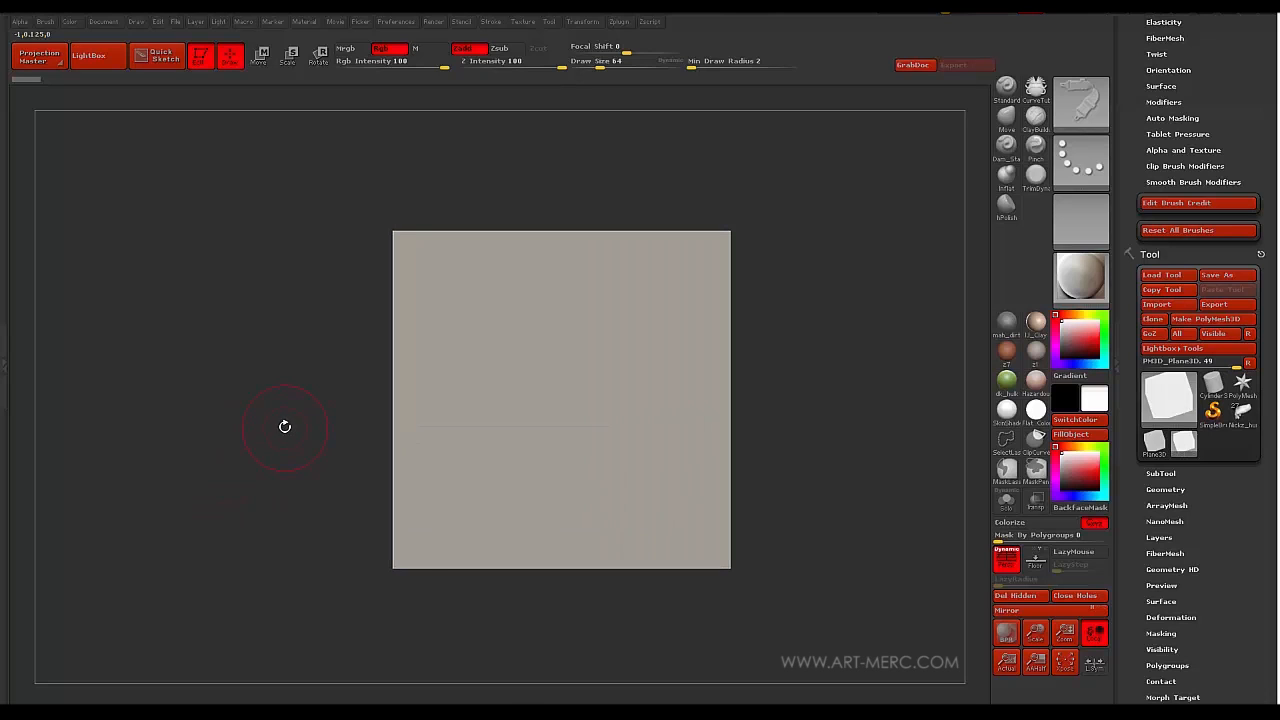
key("m")
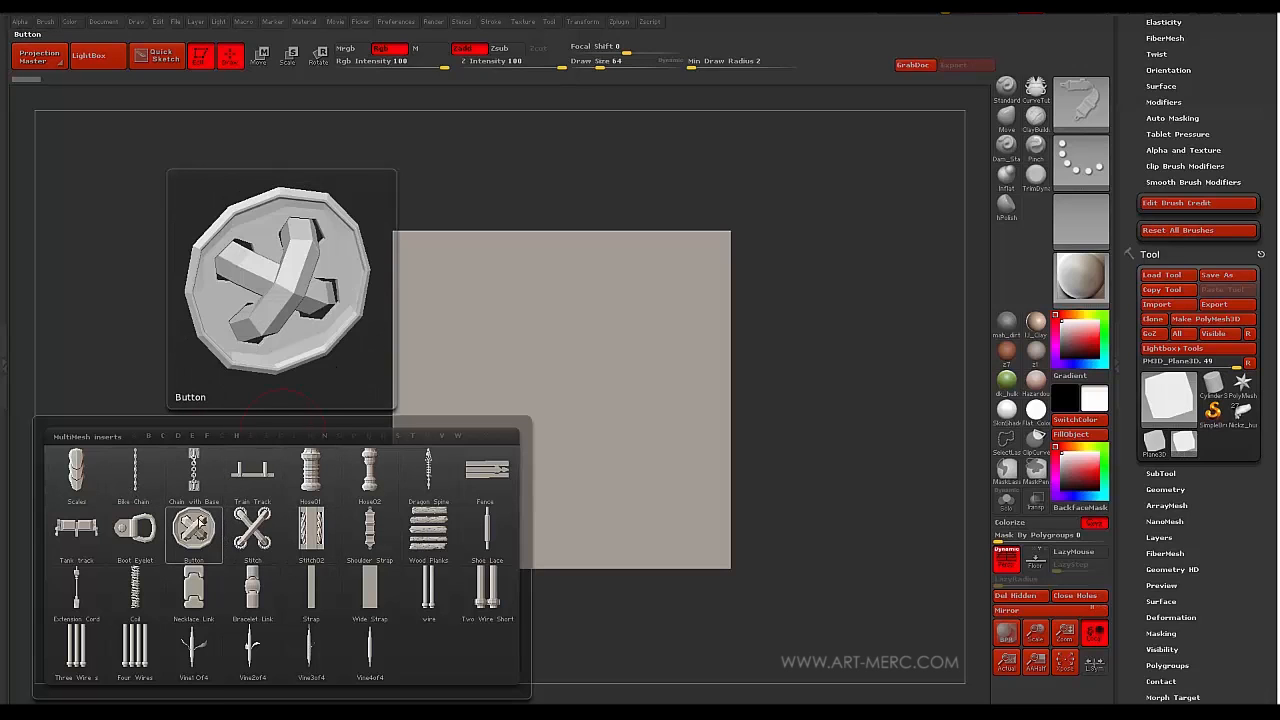
left_click(136, 478)
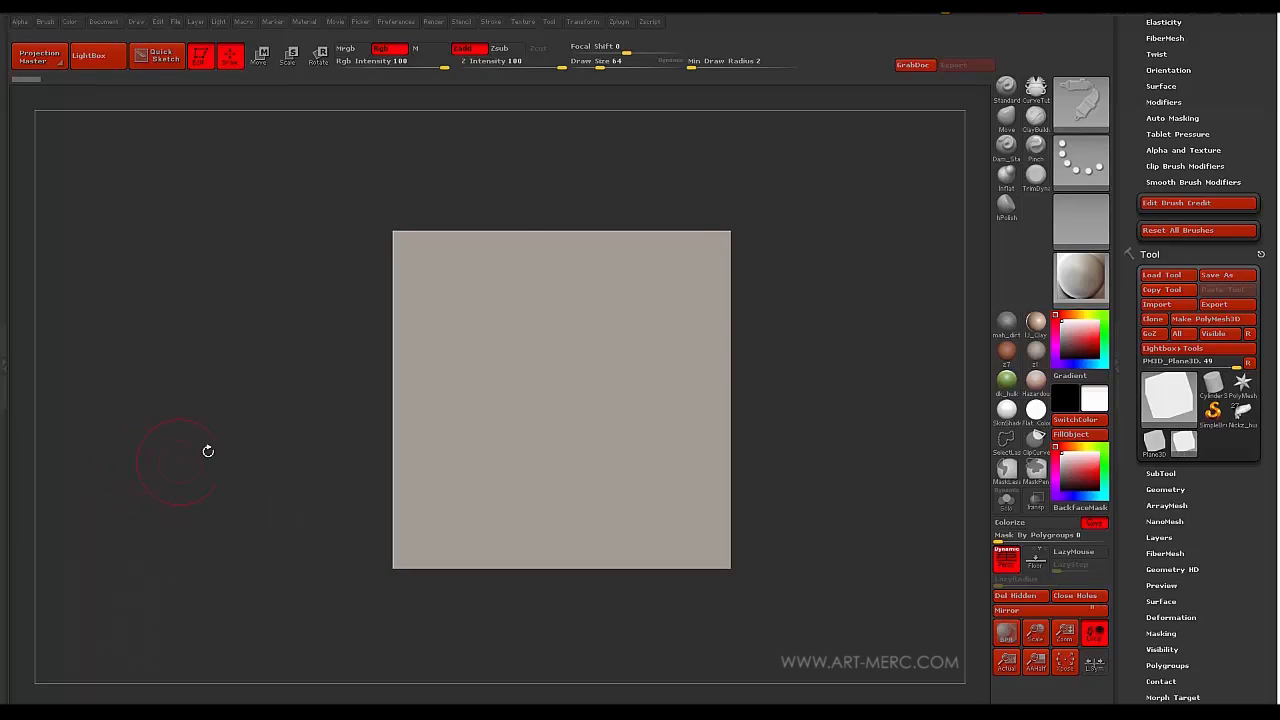
left_click_drag(256, 420, 346, 331)
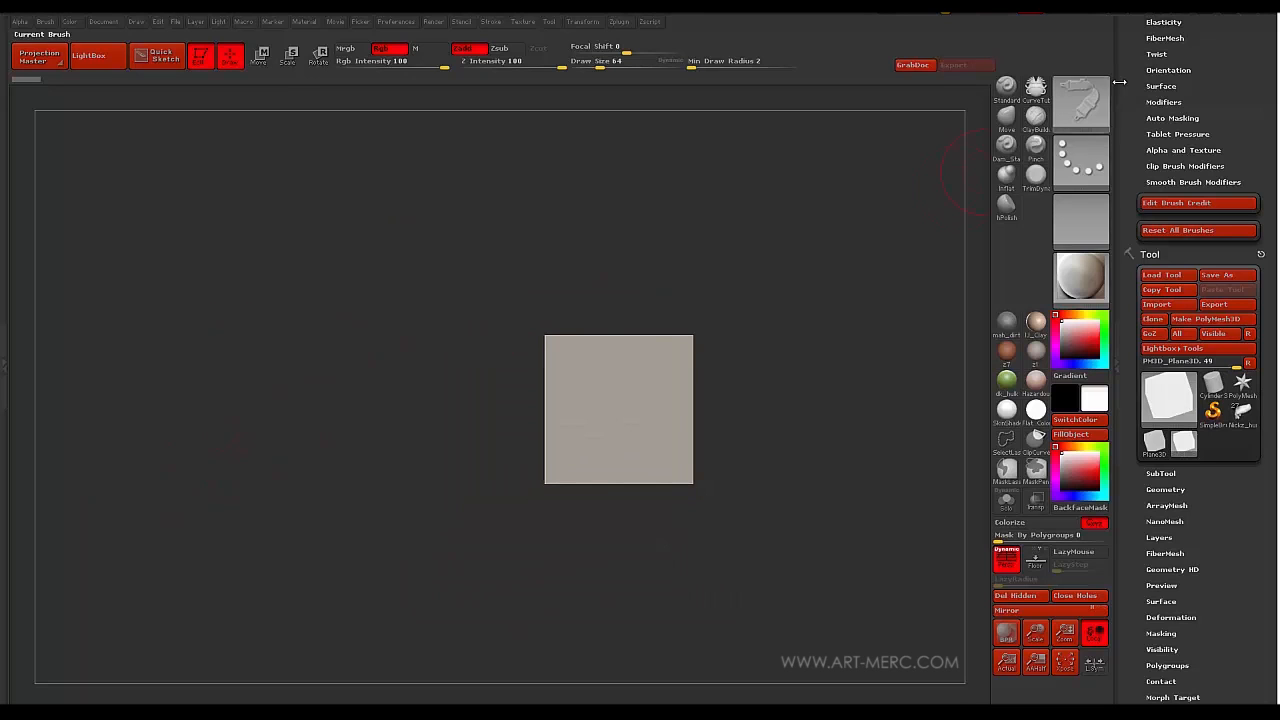
scroll(1138, 114, "up", 5)
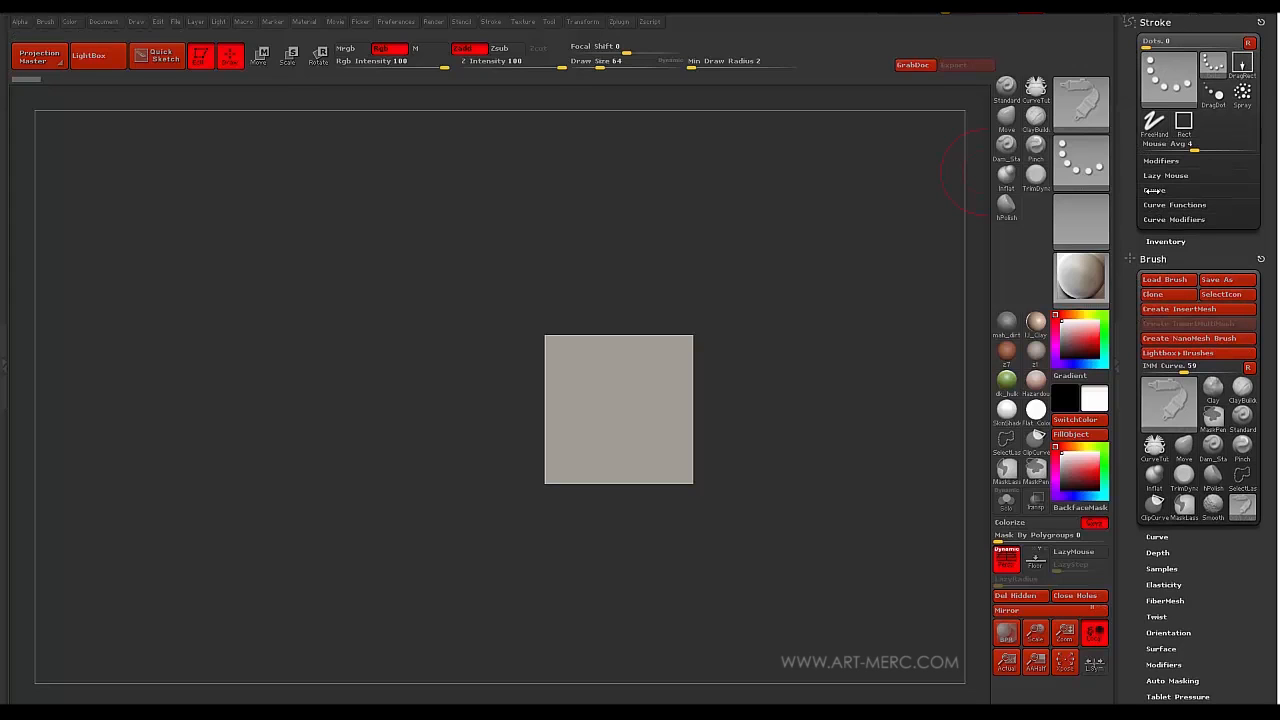
- Show the curve stroke options and draw a test Bike Chain curve across the plane
left_click(1155, 190)
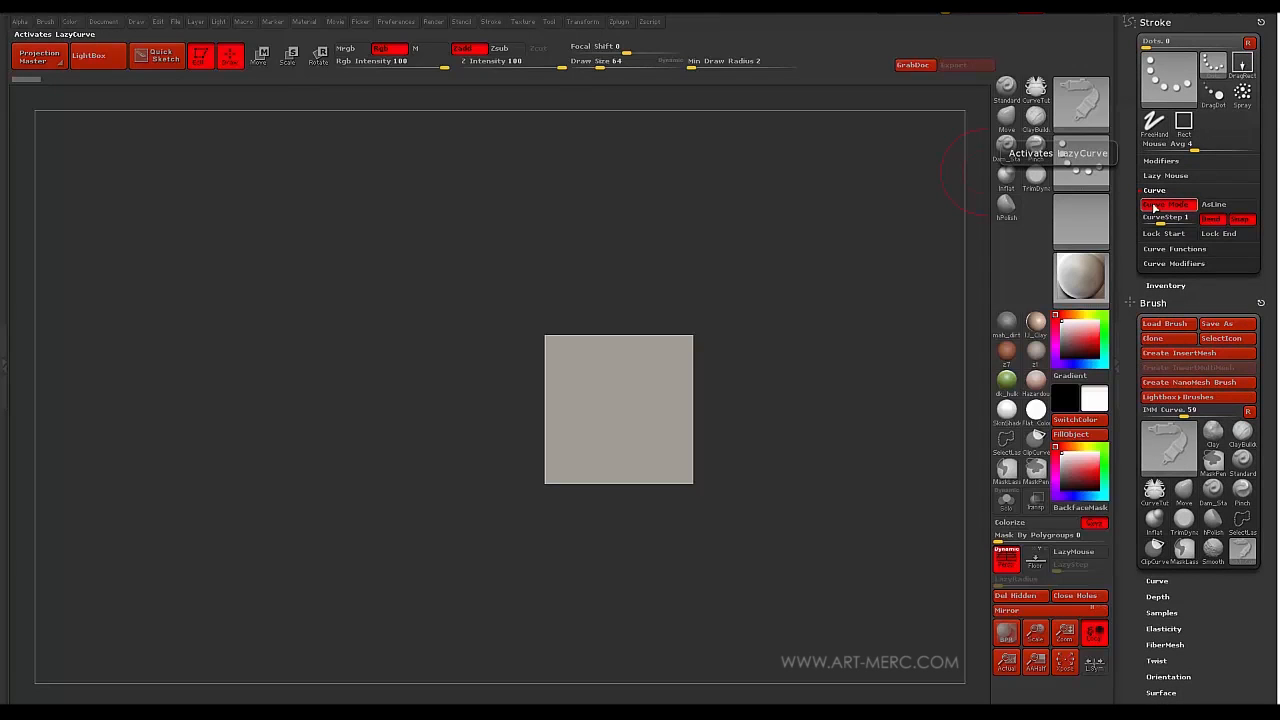
mouse_move(403, 380)
left_mouse_down("alt")
mouse_move(400, 354)
mouse_move(426, 346)
mouse_move(460, 383)
mouse_move(503, 360)
left_mouse_up("alt")
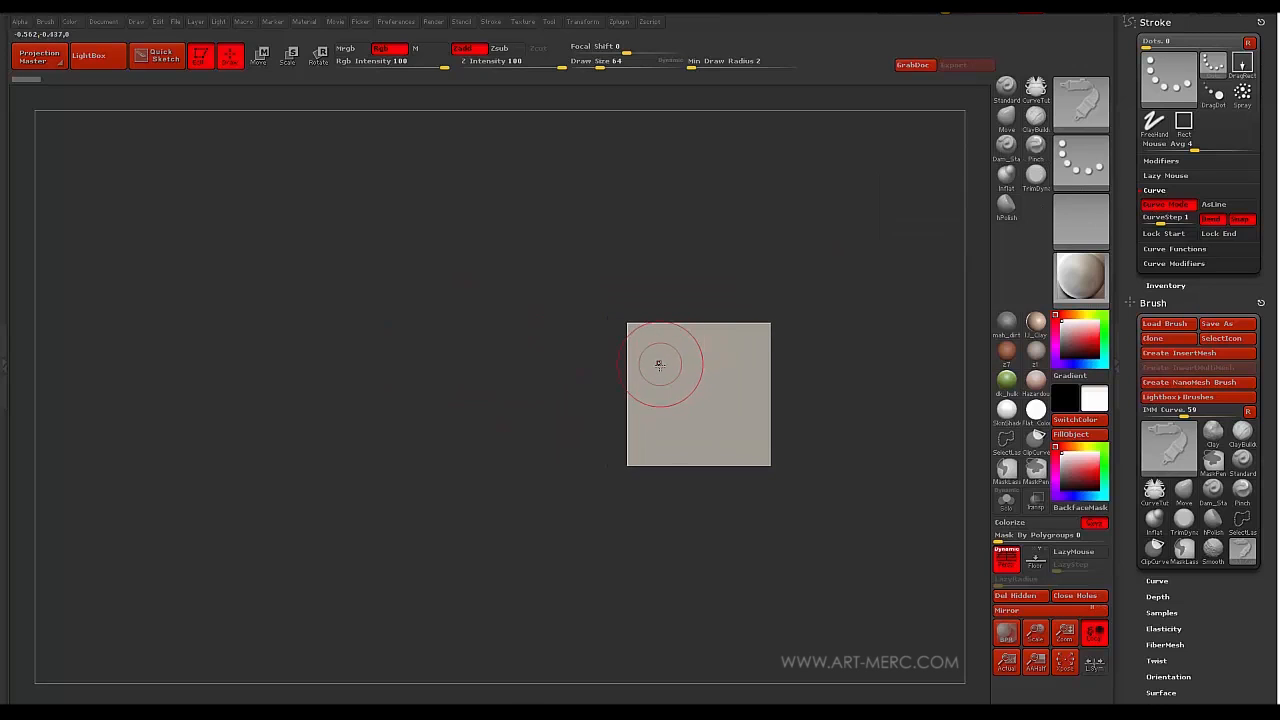
mouse_move(687, 398)
left_mouse_down()
mouse_move(663, 358)
mouse_move(498, 355)
left_mouse_up()
left_click_drag(241, 241, 173, 399)
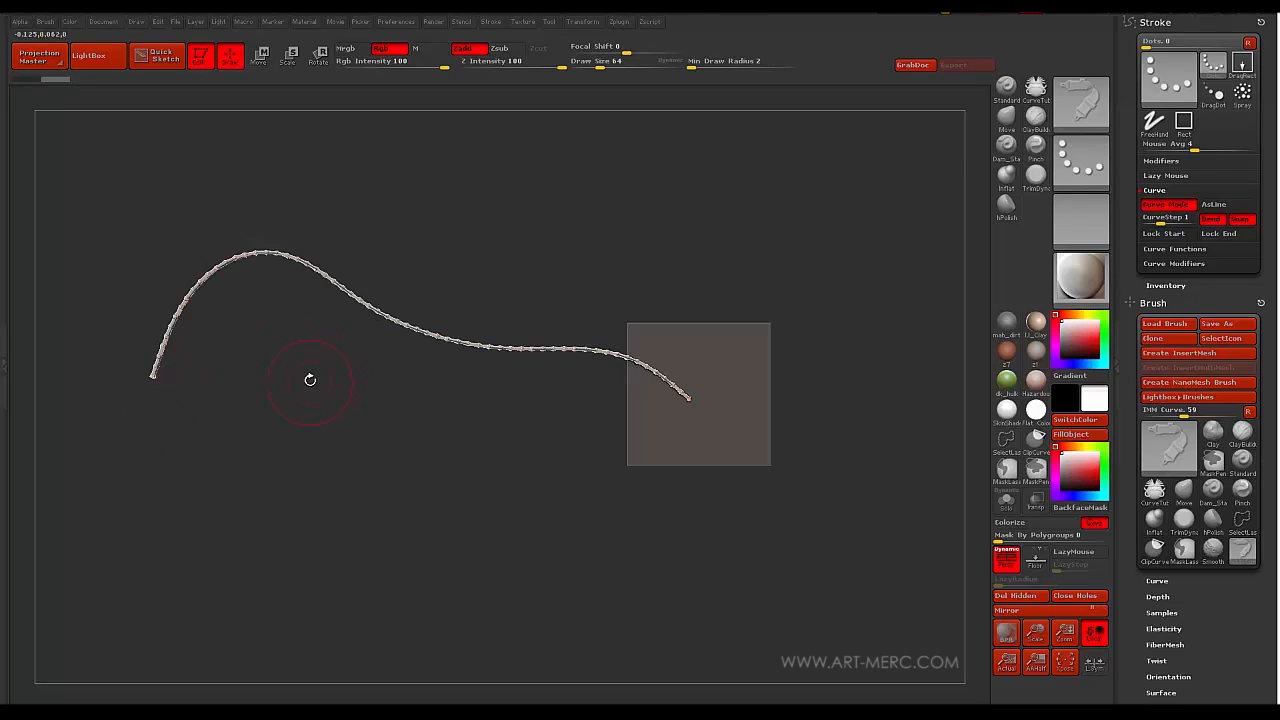
- Orbit to inspect the chain, then clear the curve so only the plane remains
mouse_move(310, 380)
left_mouse_down()
mouse_move(306, 434)
mouse_move(366, 403)
mouse_move(371, 371)
mouse_move(351, 427)
mouse_move(362, 410)
mouse_move(419, 461)
mouse_move(389, 471)
mouse_move(357, 454)
mouse_move(420, 440)
left_mouse_up()
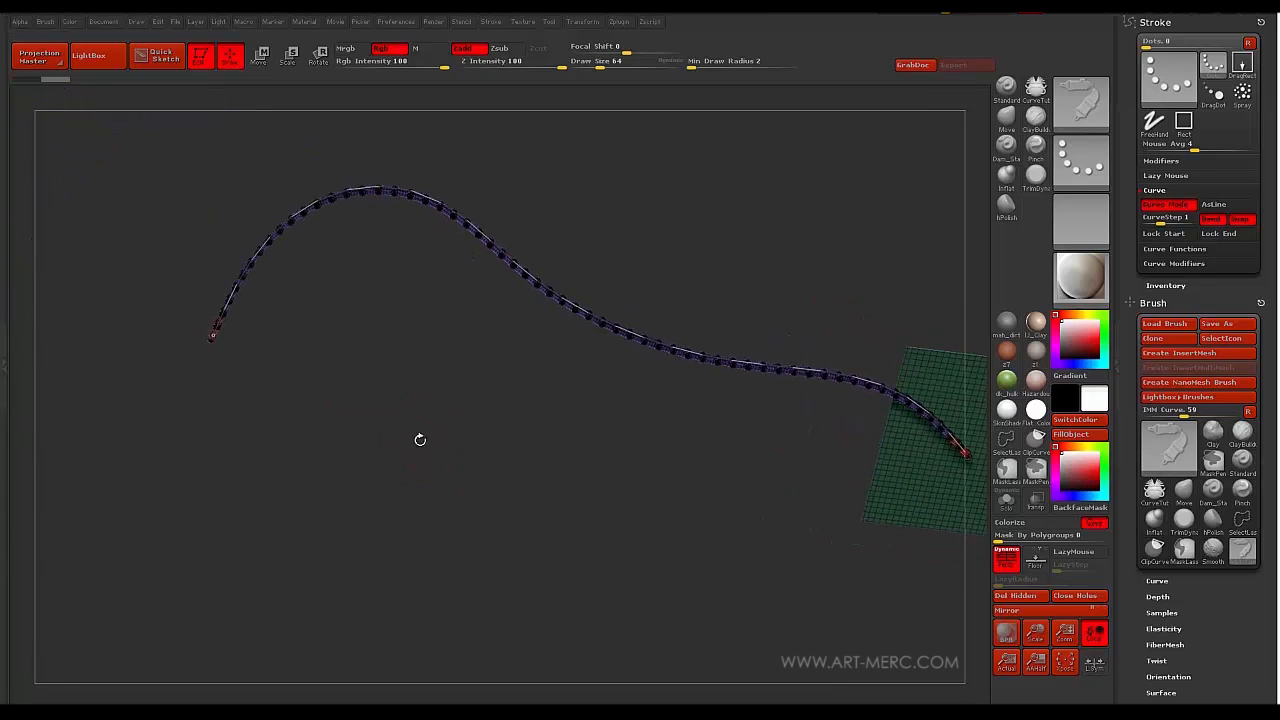
left_click_drag(494, 351, 614, 414)
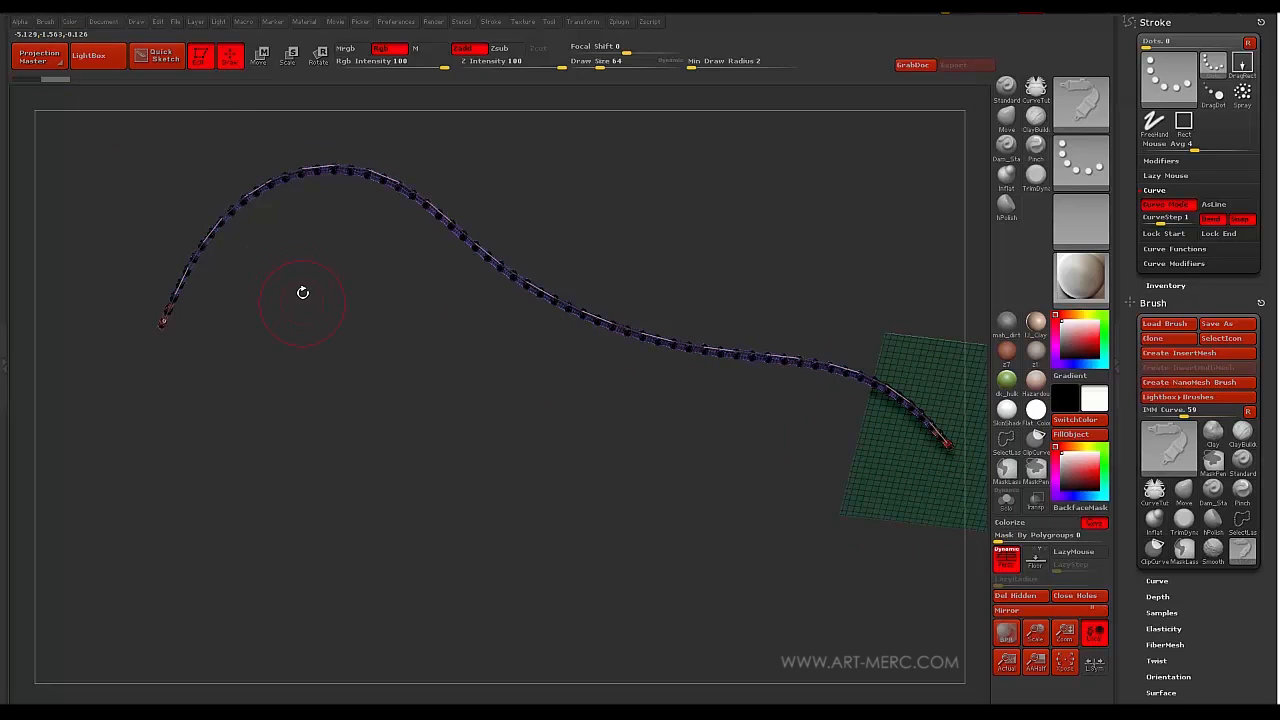
left_click_drag(280, 426, 436, 456)
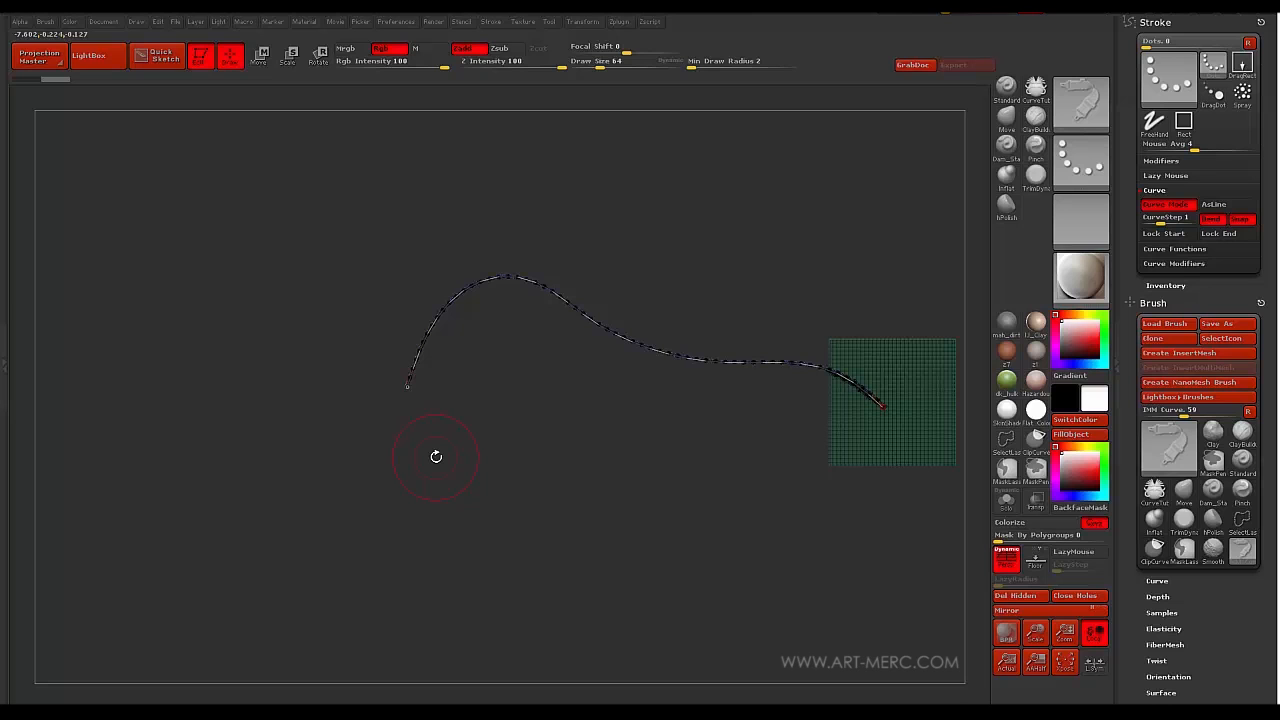
left_click(348, 432)
left_click_drag(574, 360, 508, 334, "alt")
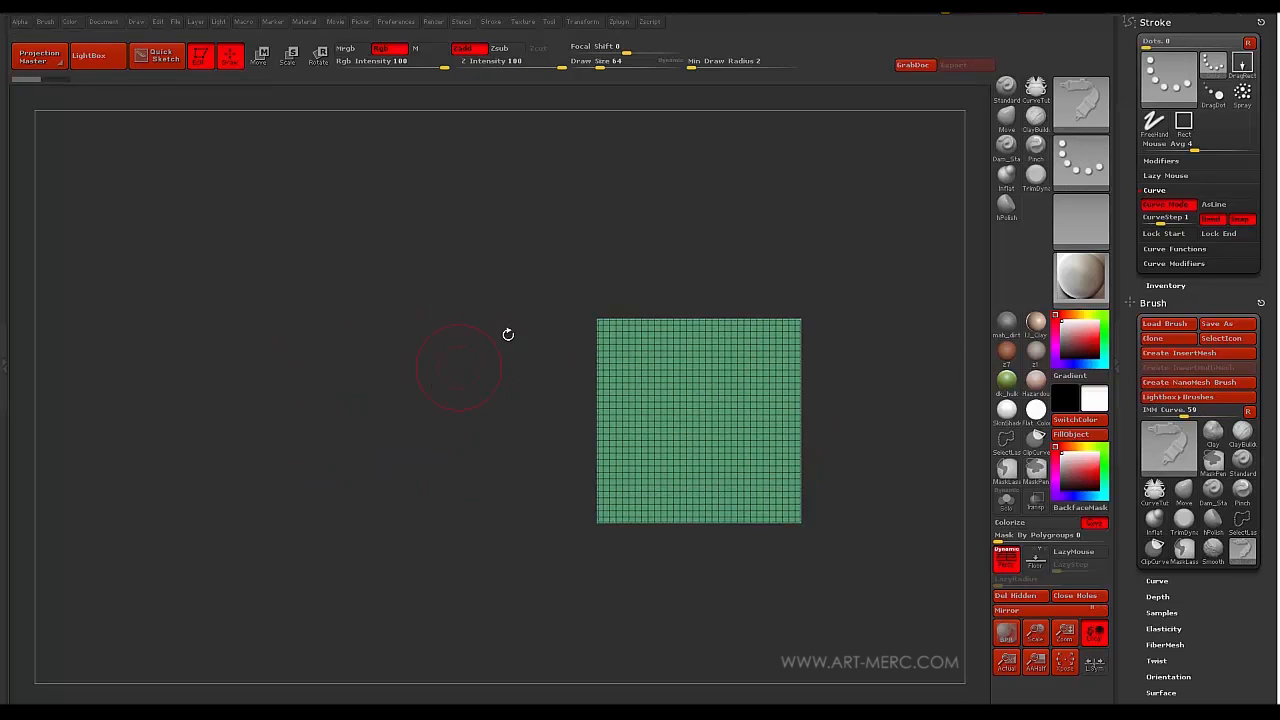
- Turn off Curve Mode and drag a single straight vertical Bike Chain onto the plane
left_click(1165, 204)
left_click_drag(473, 381, 460, 340, "alt")
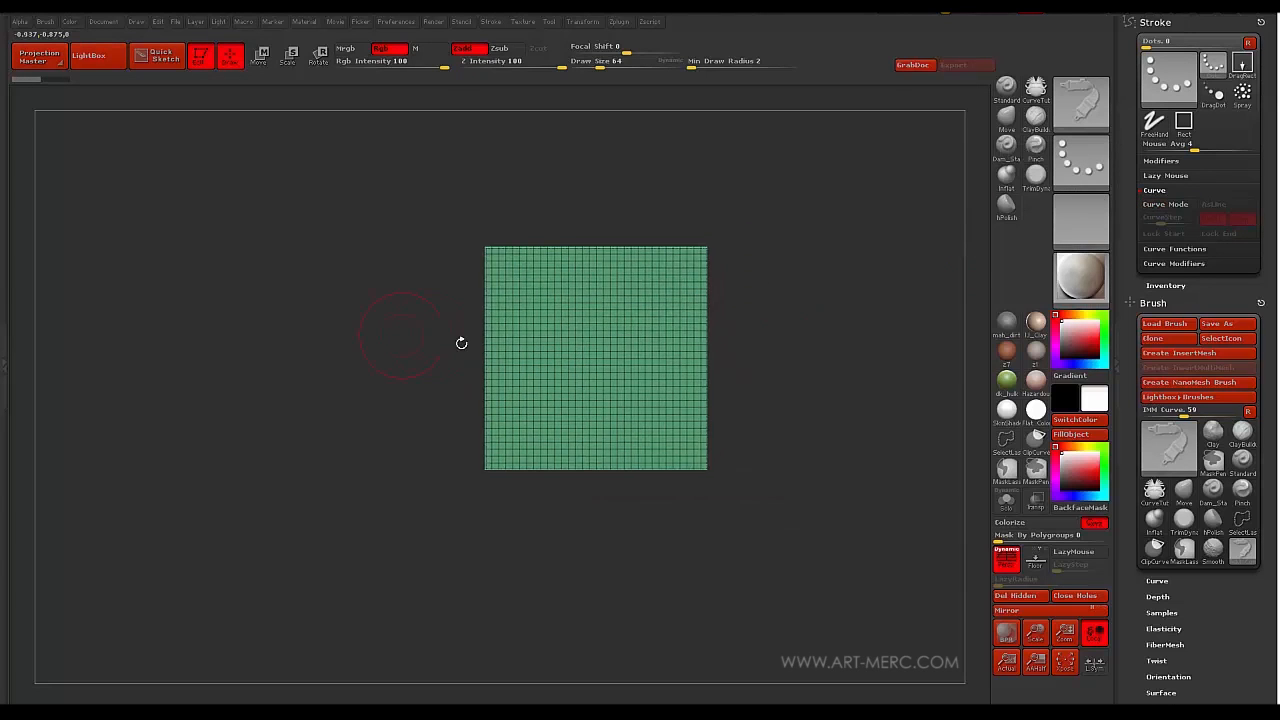
left_click_drag(581, 344, 344, 462)
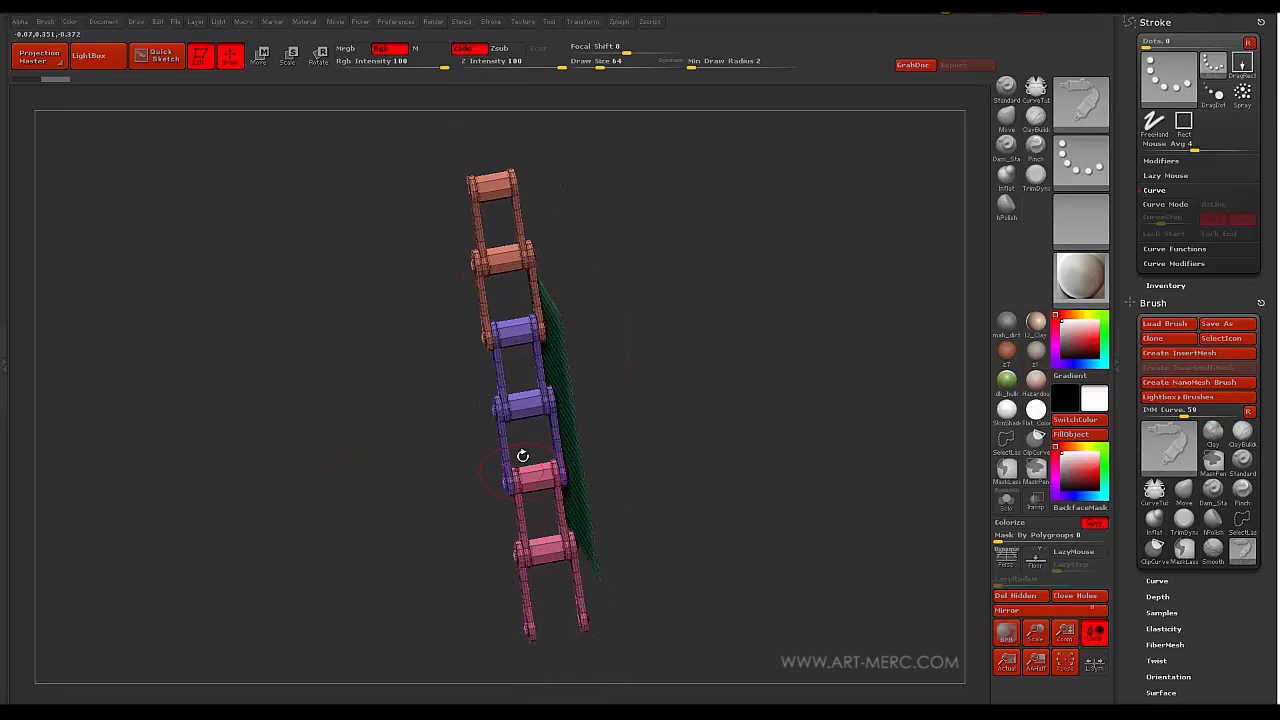
mouse_move(381, 362)
left_mouse_down()
mouse_move(369, 331)
mouse_move(374, 371)
mouse_move(387, 344)
left_mouse_up()
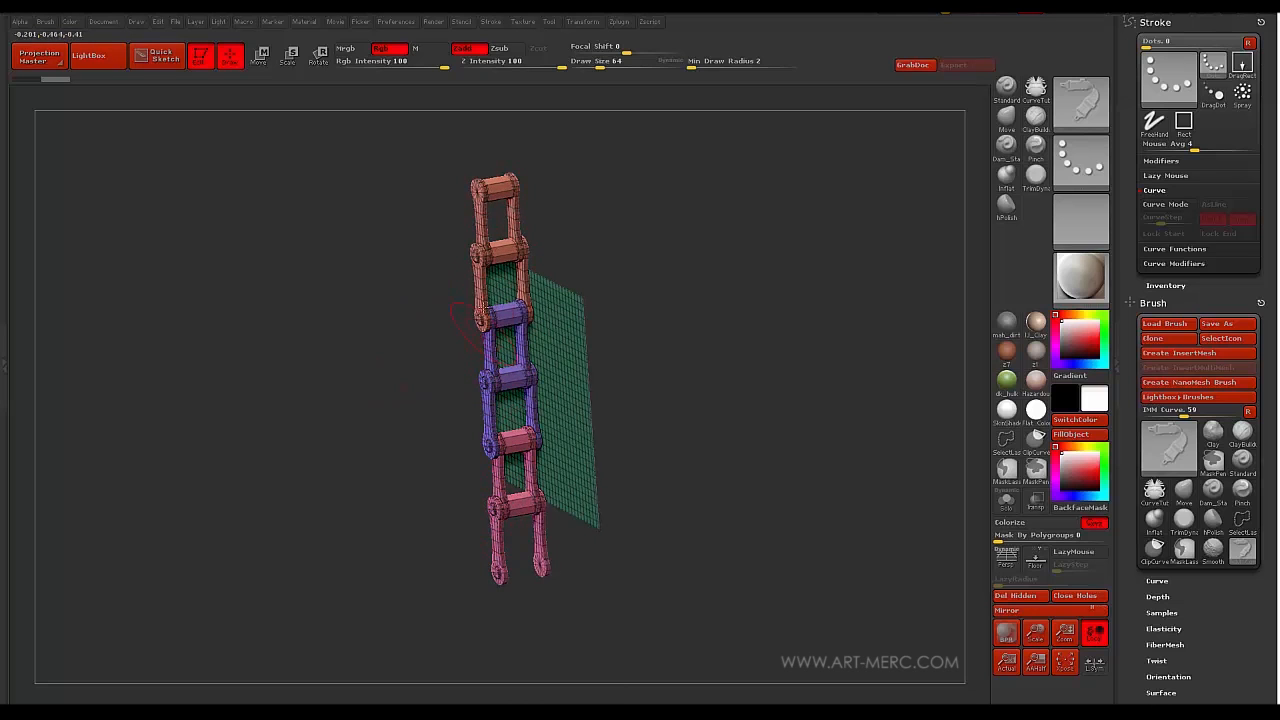
left_click_drag(462, 322, 472, 425)
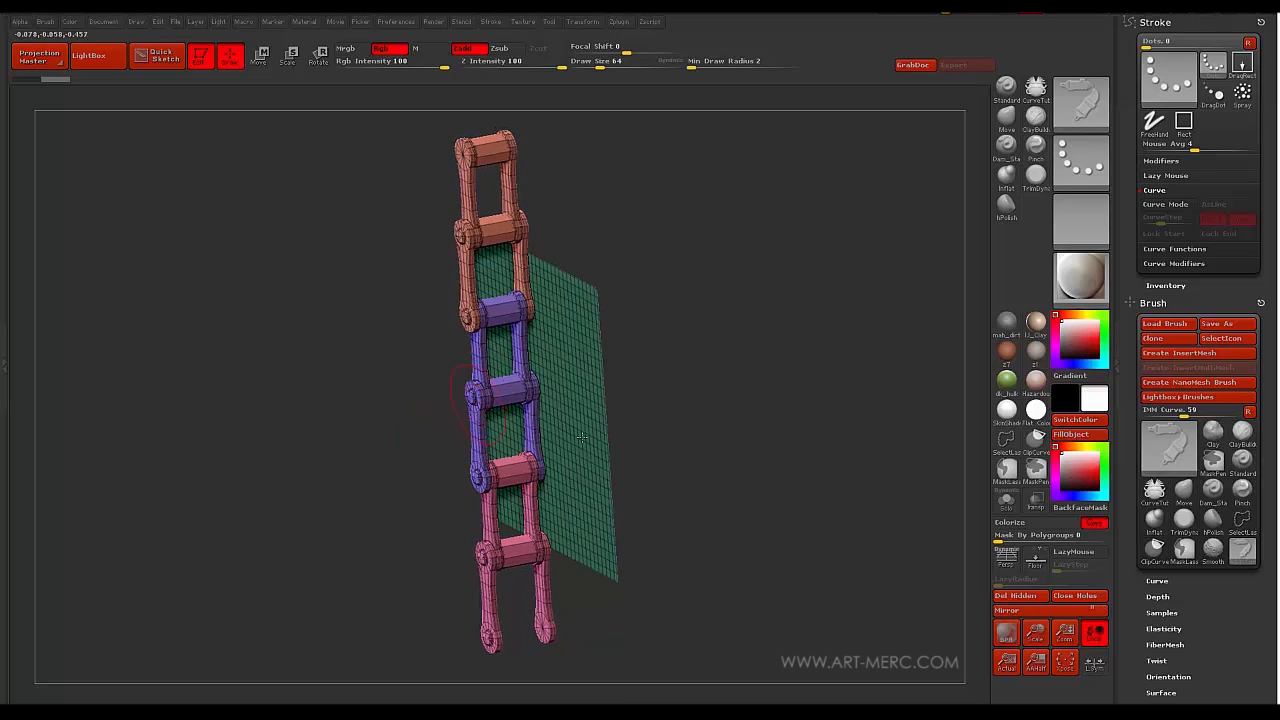
scroll(1125, 380, "down", 5)
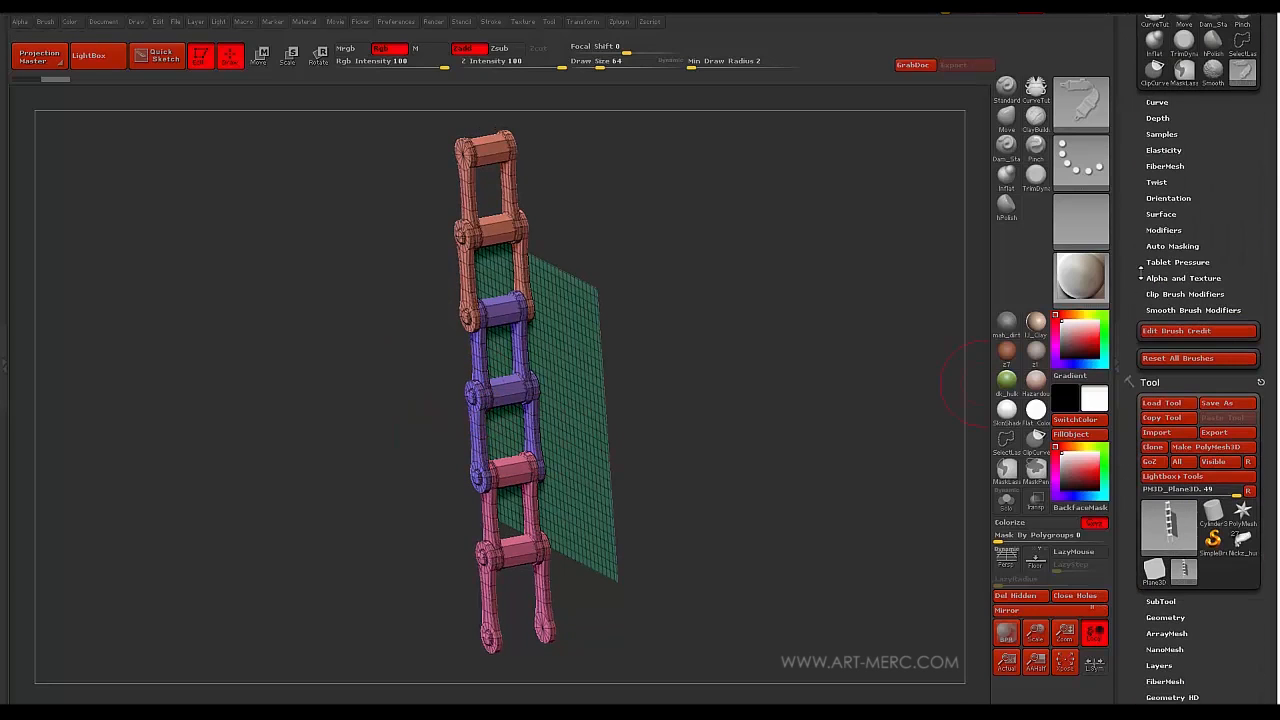
- Apply Auto Groups so each chain part gets its own polygroup
scroll(1133, 450, "down", 10)
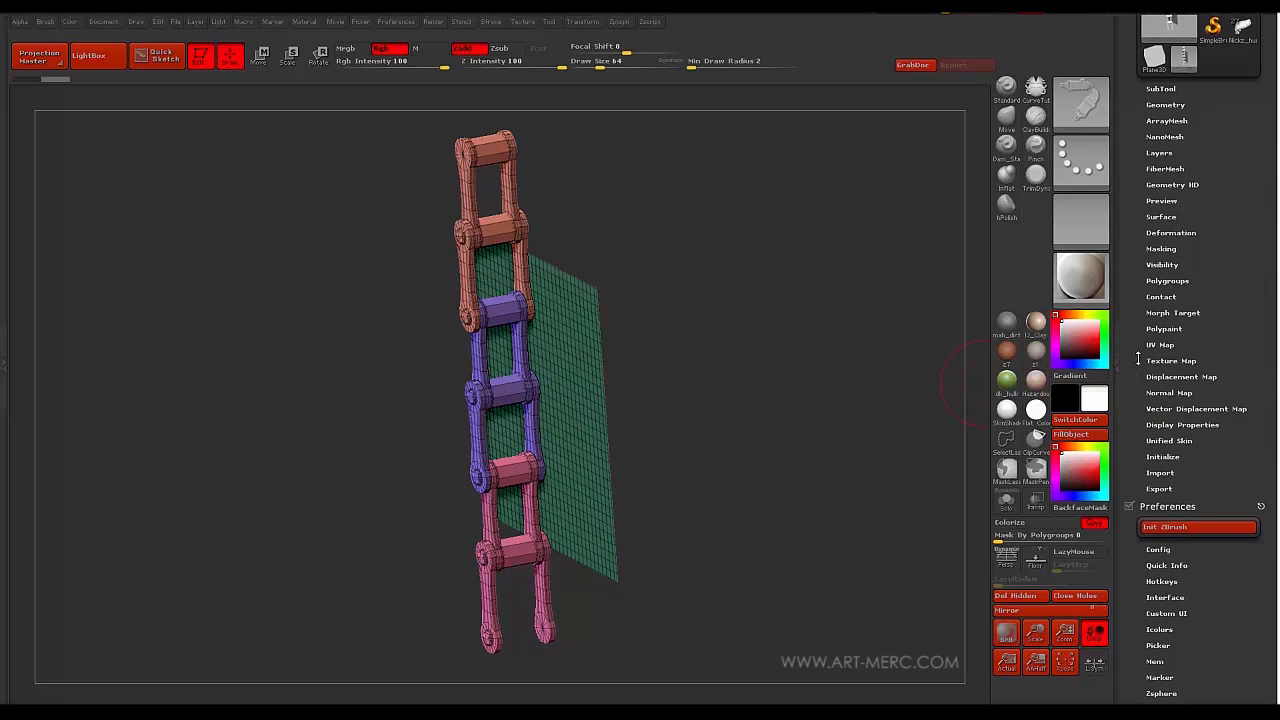
left_click(1163, 281)
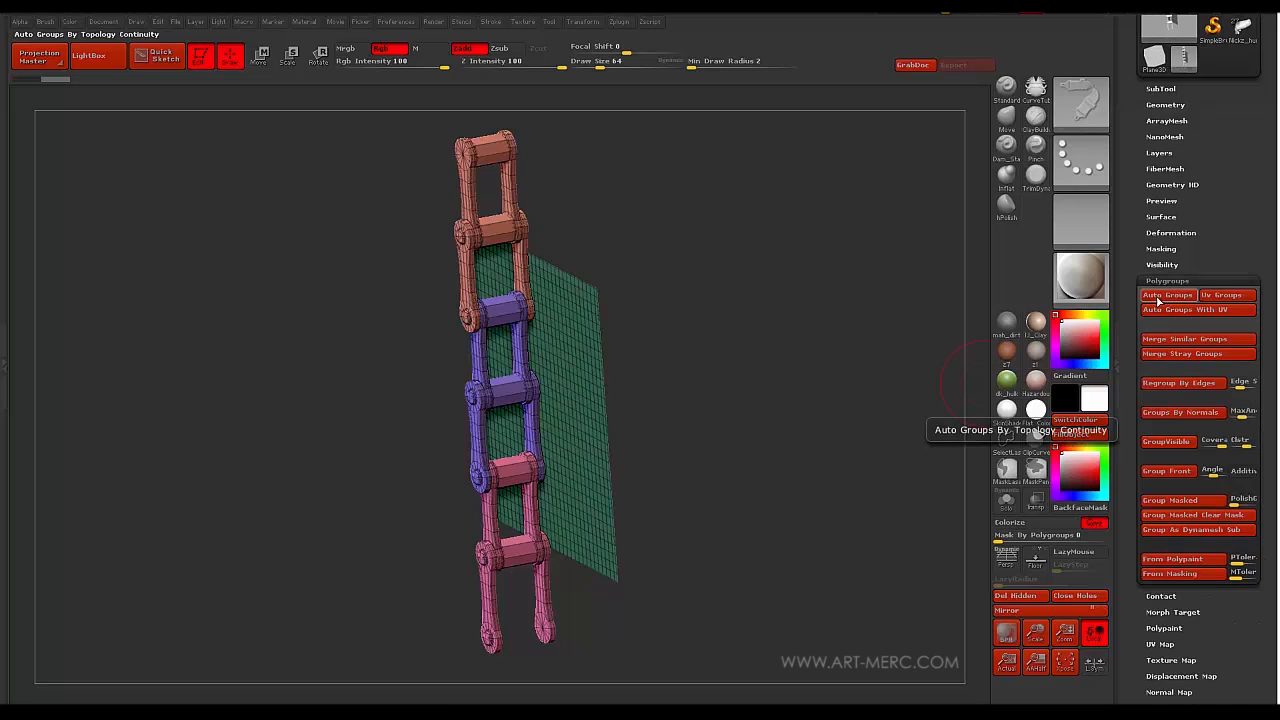
left_click(1168, 295)
left_click_drag(307, 402, 371, 383)
key("shift+f")
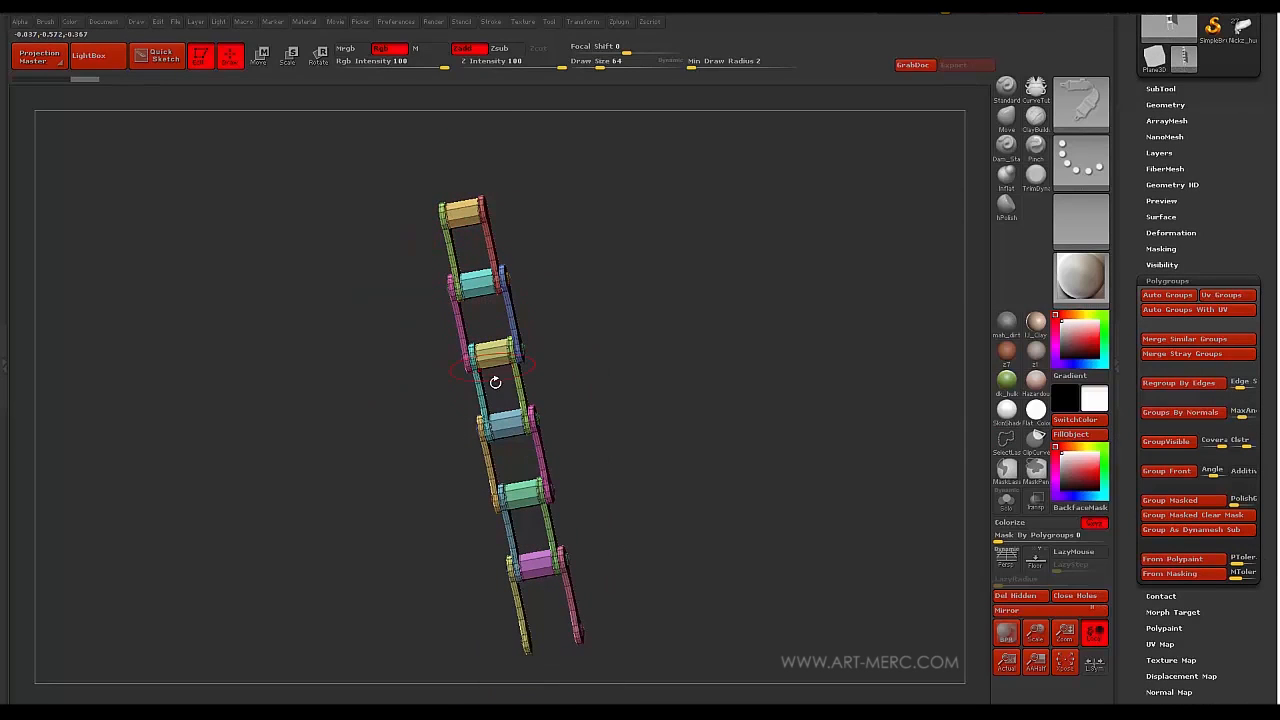
- Inspect the chain's polygroups from several angles, then undo back to the bare plane
left_click_drag(384, 436, 454, 294)
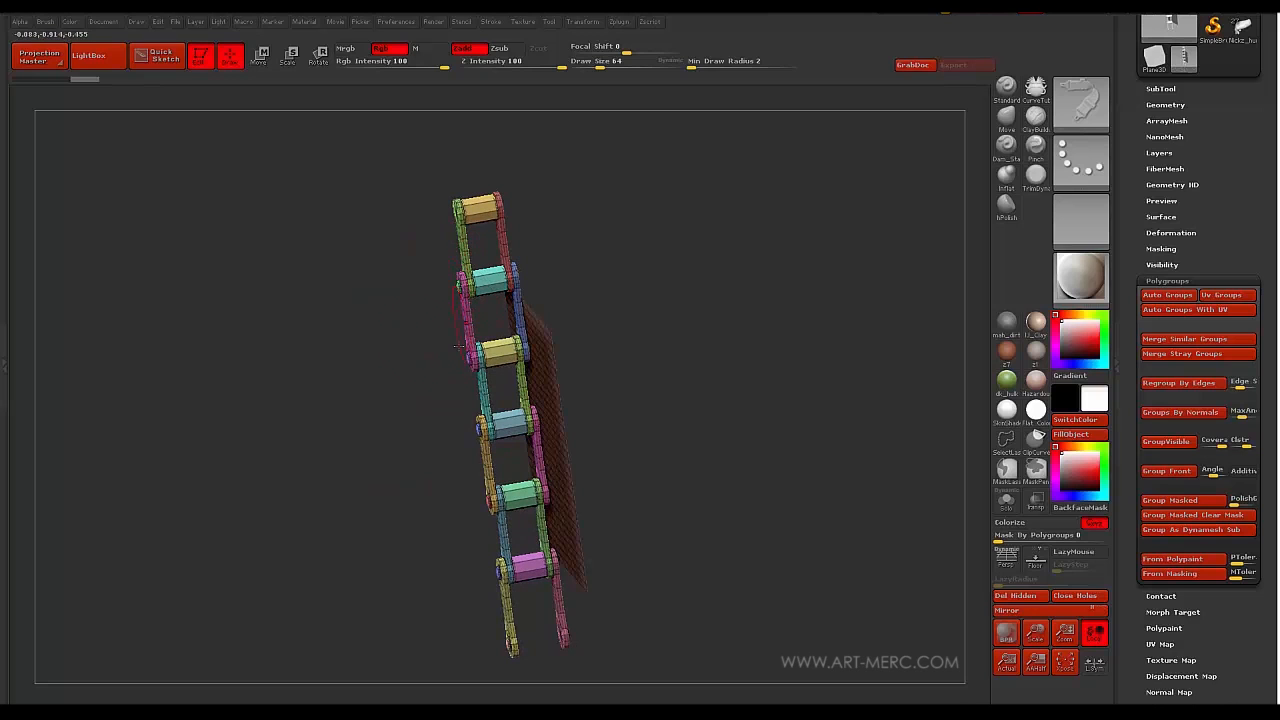
left_click_drag(458, 346, 476, 243)
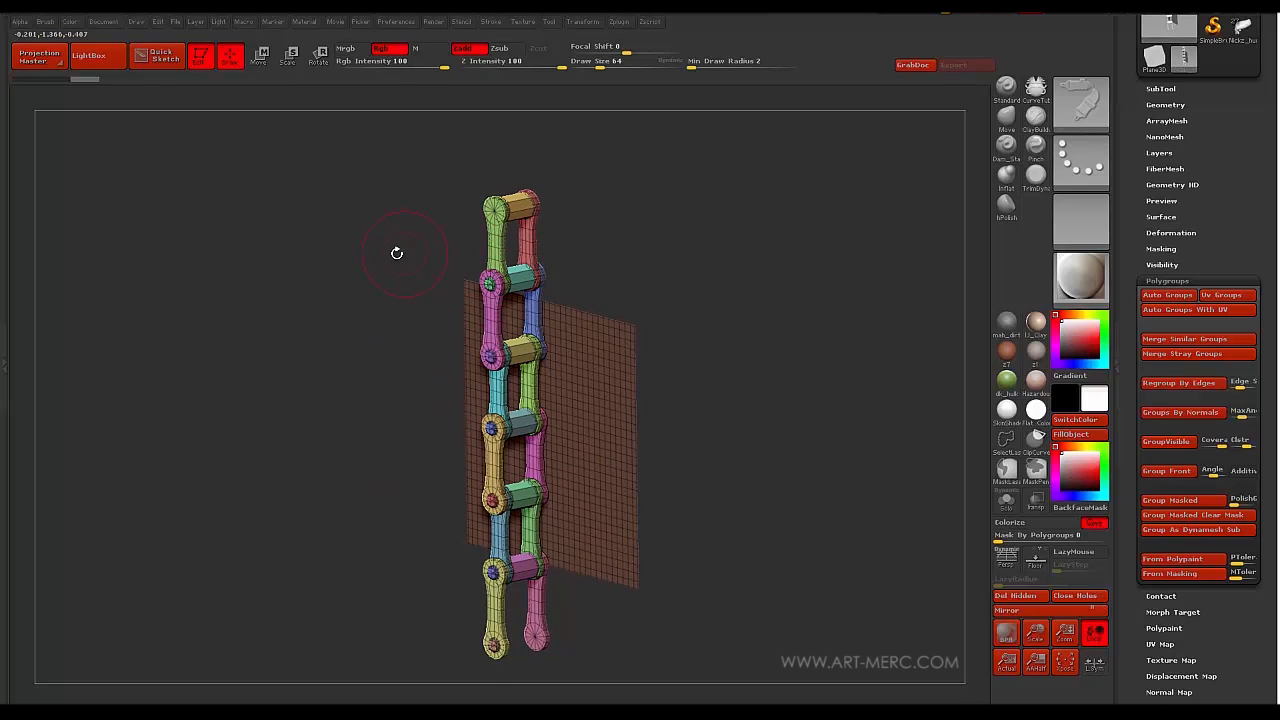
left_click_drag(397, 253, 485, 298)
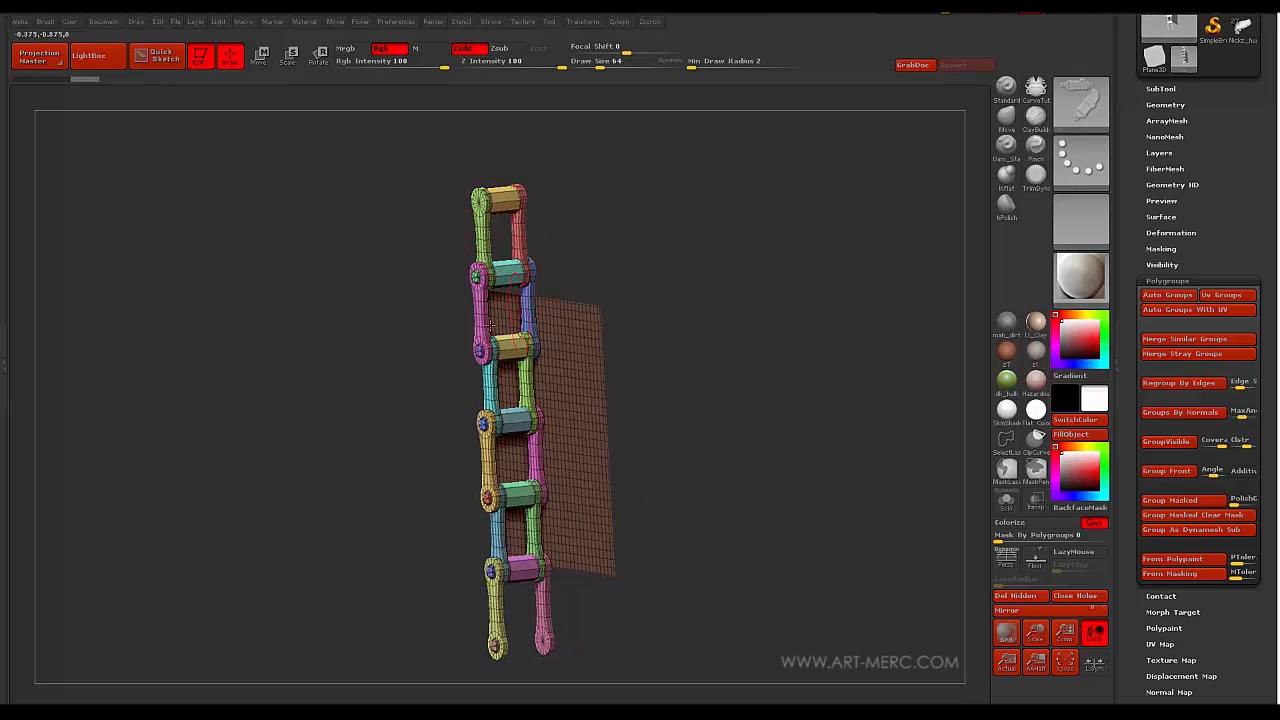
left_click_drag(386, 327, 501, 318)
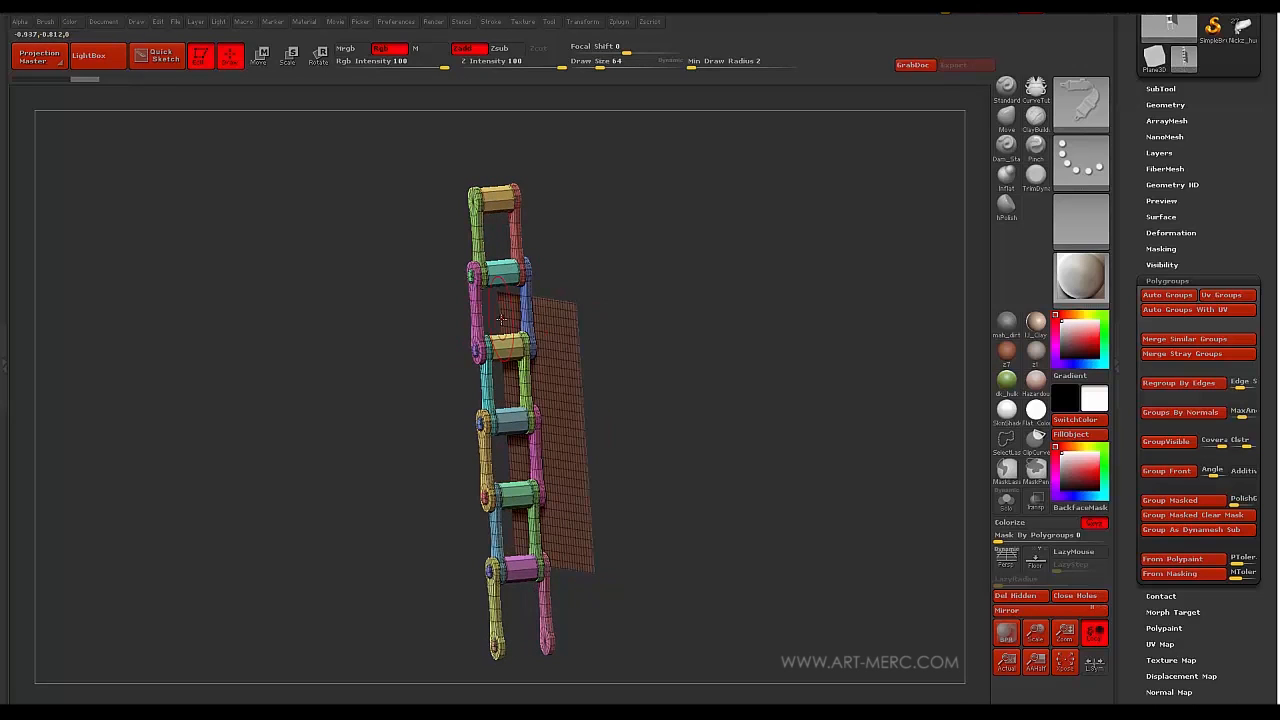
left_click_drag(445, 529, 351, 372)
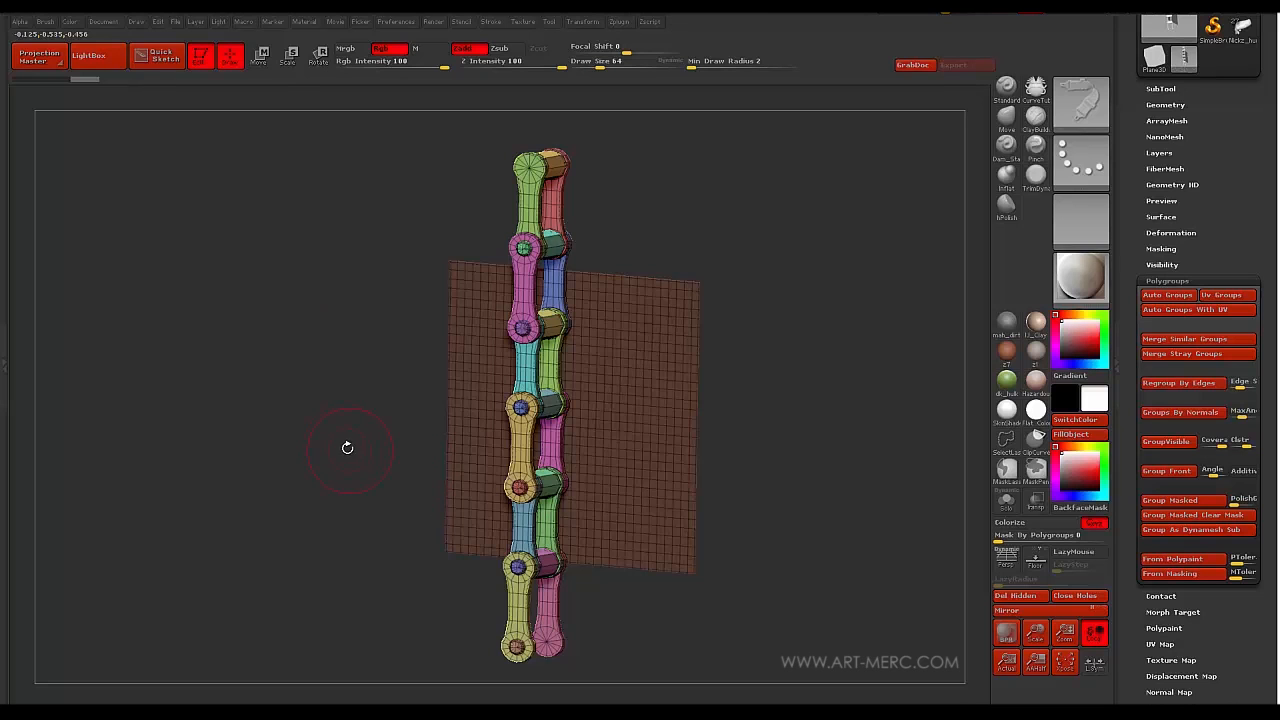
left_click_drag(347, 447, 345, 345)
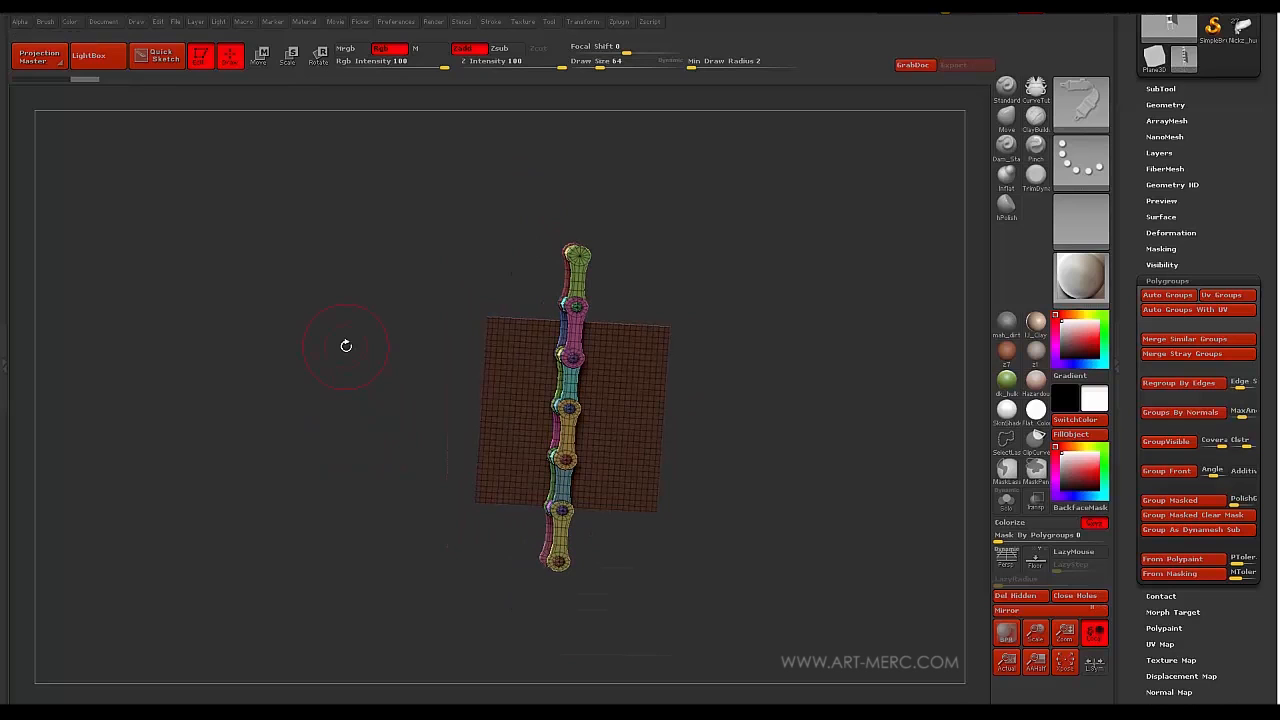
mouse_move(343, 418)
left_mouse_down()
mouse_move(357, 426)
mouse_move(360, 394)
mouse_move(302, 397)
mouse_move(334, 395)
mouse_move(340, 437)
mouse_move(371, 383)
mouse_move(363, 357)
mouse_move(380, 349)
mouse_move(351, 404)
left_mouse_up()
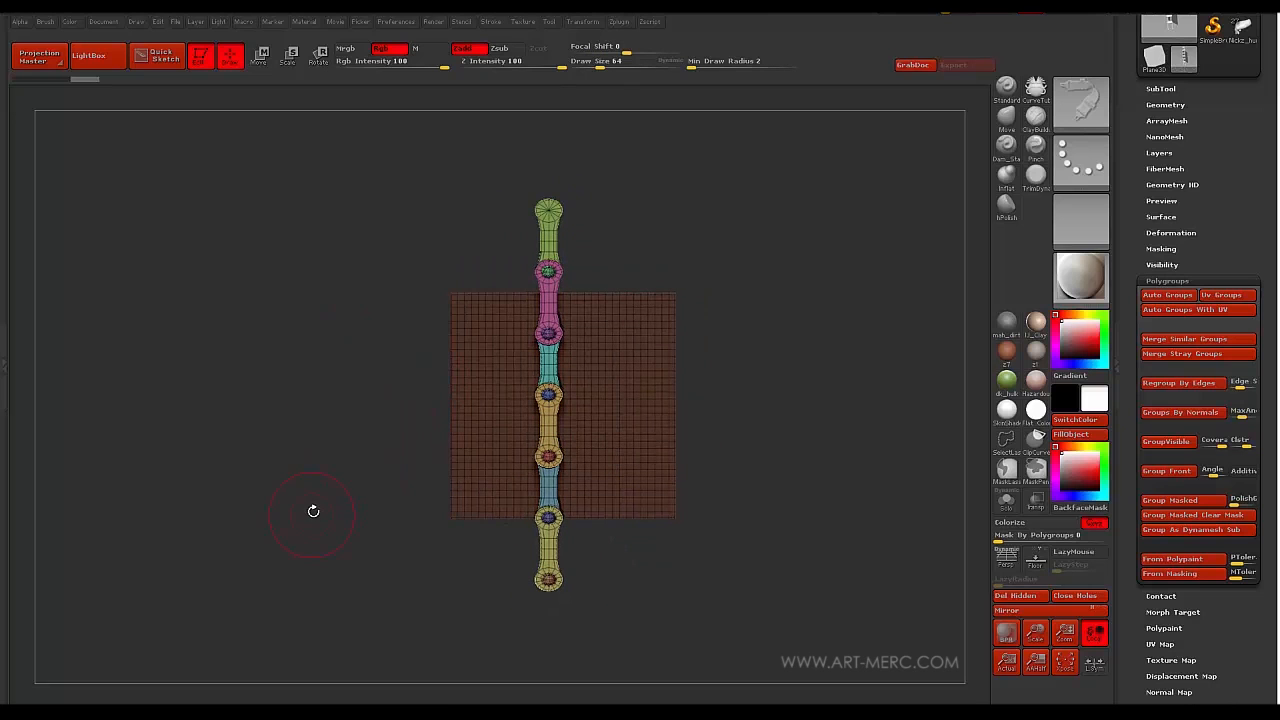
key("ctrl+z")
key("ctrl+z")
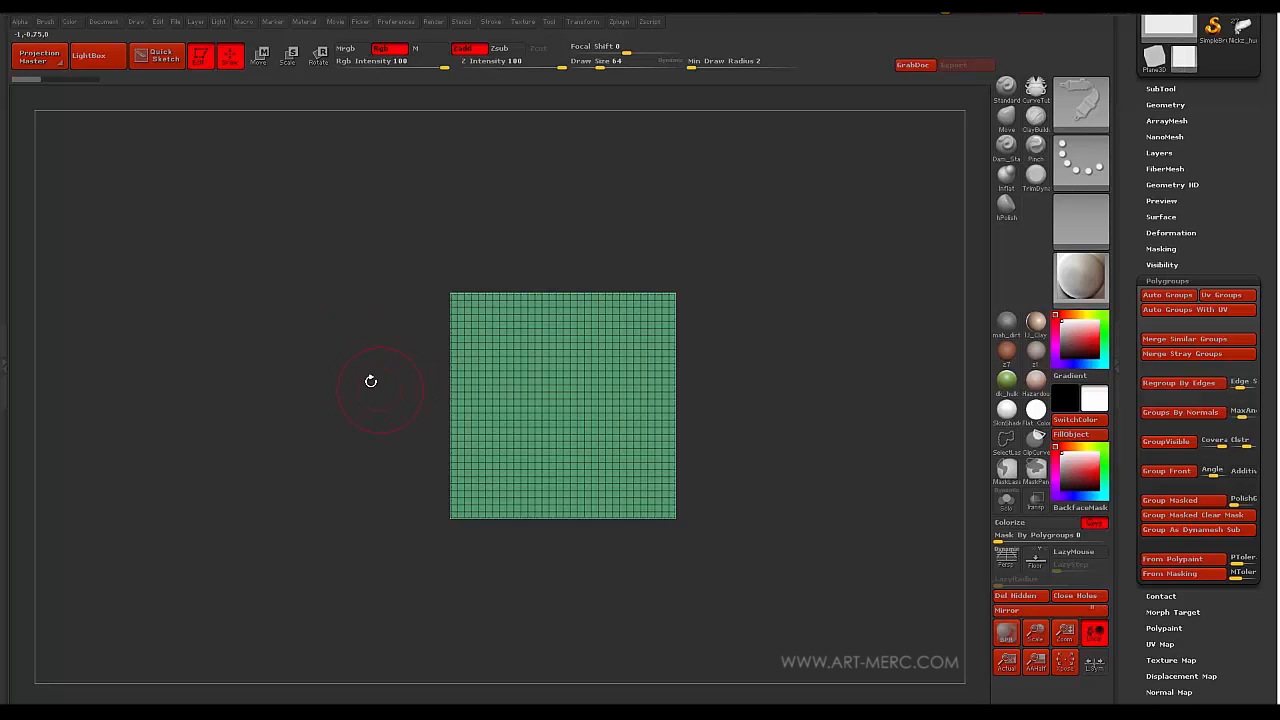
- Expand the Tool palette's Initialize subpalette to reveal the quick primitive options
left_click_drag(365, 402, 412, 382, "alt")
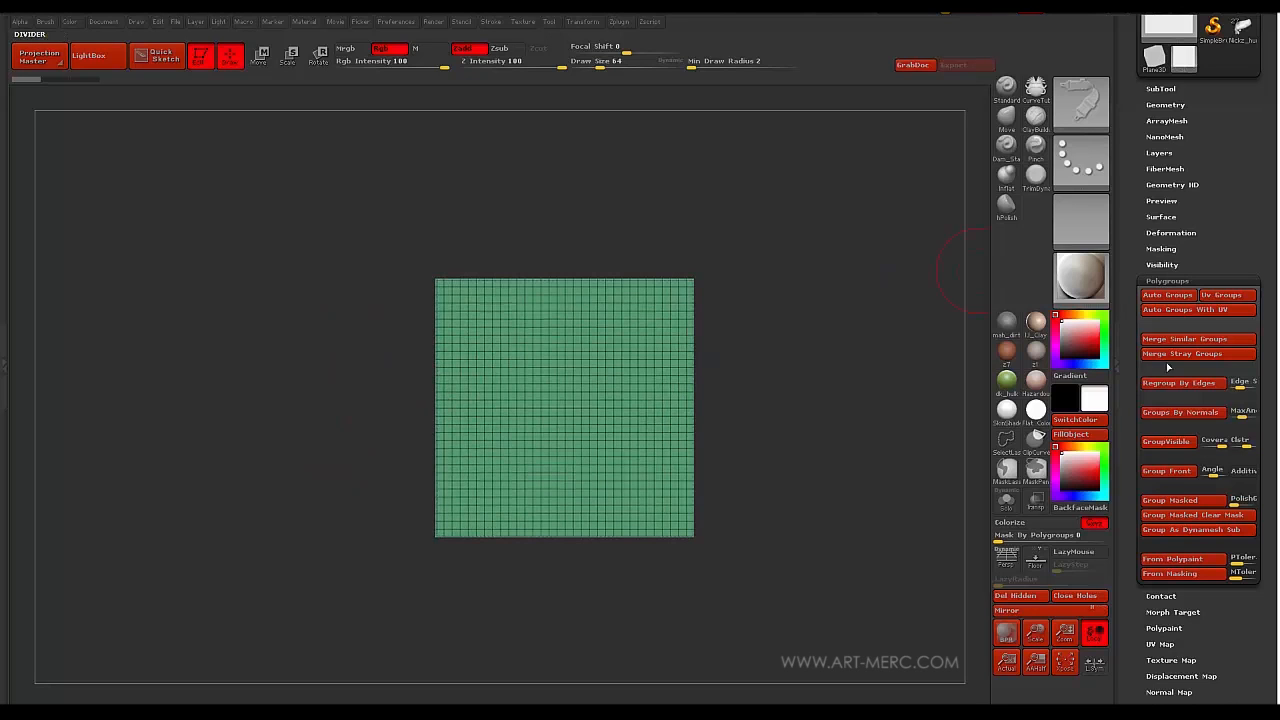
left_click_drag(1124, 466, 1136, 369)
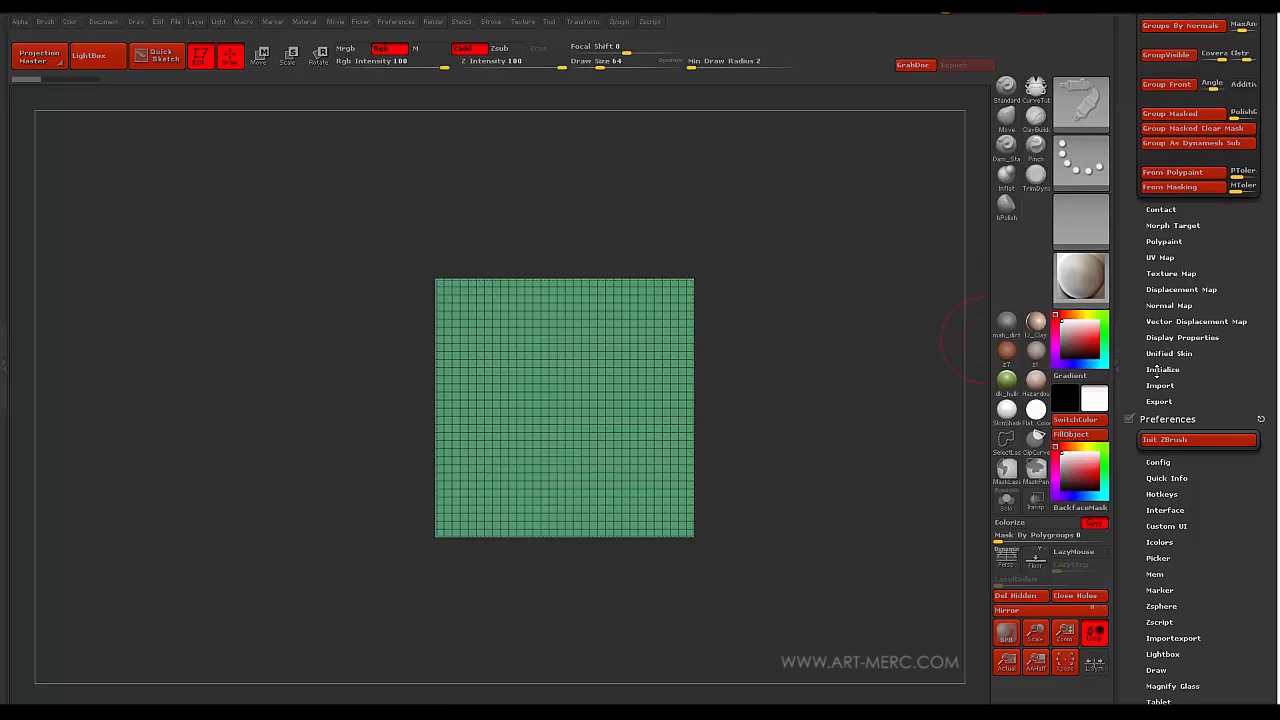
left_click(1156, 370)
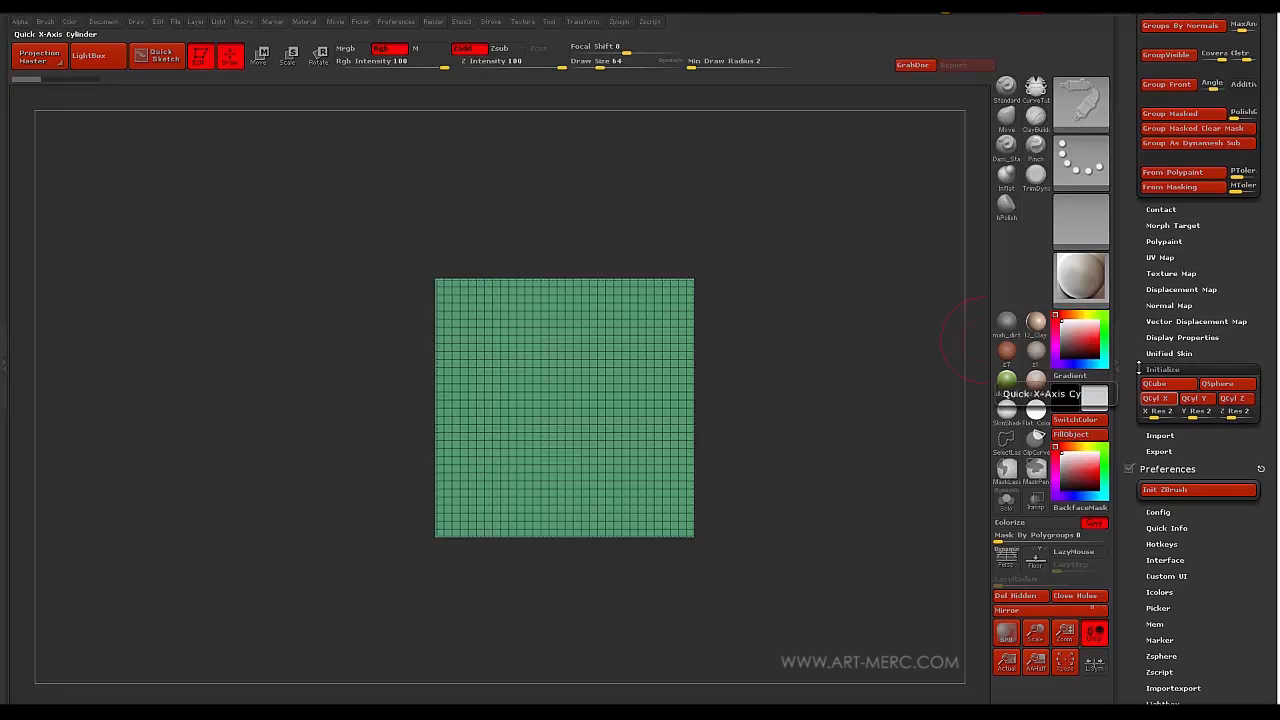
- Initialize the mesh as a QCyl Y cylinder and turn on the Floor grid
left_click(1193, 404)
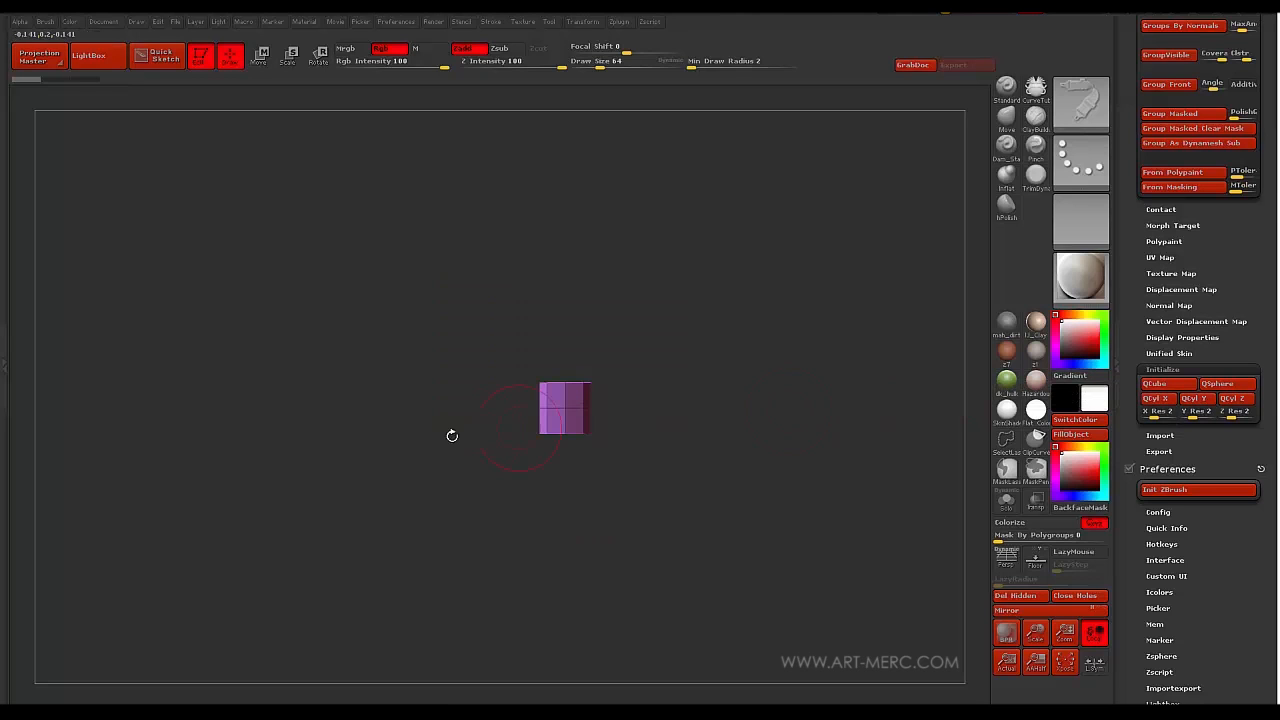
key("shift+p")
mouse_move(448, 471)
left_mouse_down()
mouse_move(415, 530)
mouse_move(398, 473)
mouse_move(395, 511)
mouse_move(423, 414)
mouse_move(414, 531)
mouse_move(422, 486)
left_mouse_up()
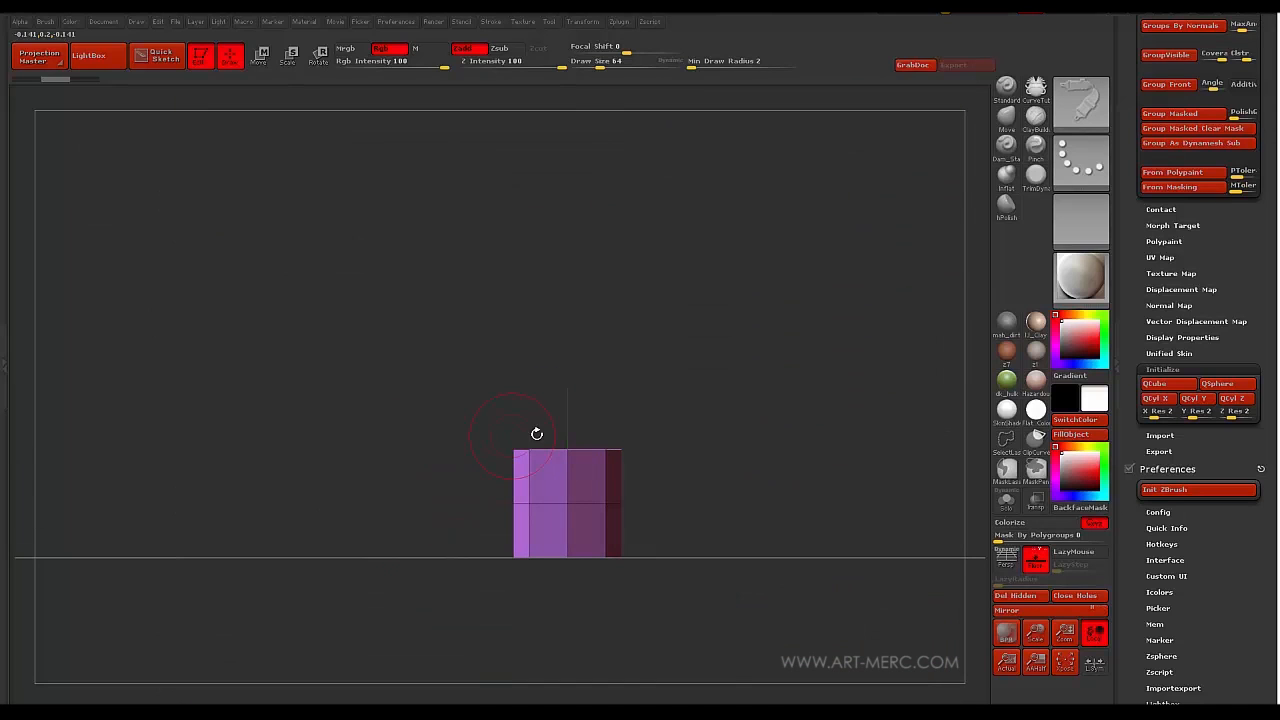
left_click_drag(491, 414, 545, 447)
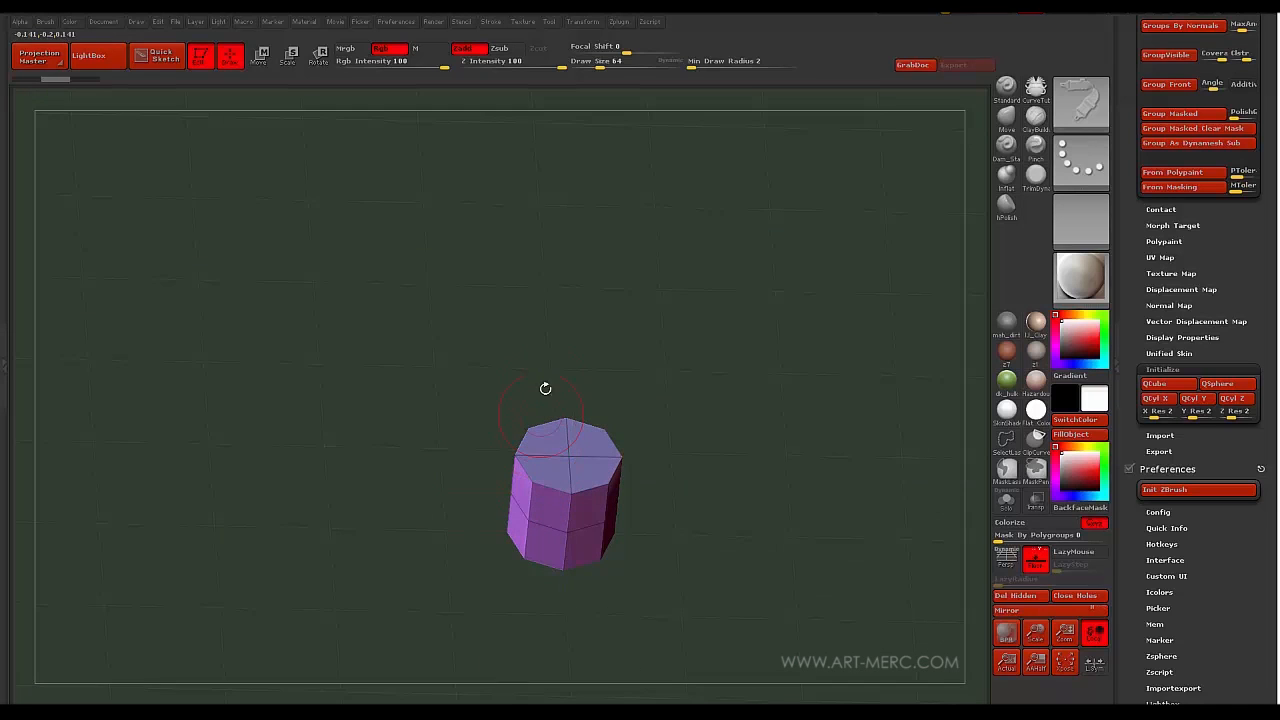
left_click(579, 23)
left_click_drag(386, 474, 414, 444)
- Select the ZModeler brush and stretch the octagonal cylinder taller with Transpose Move
key("b")
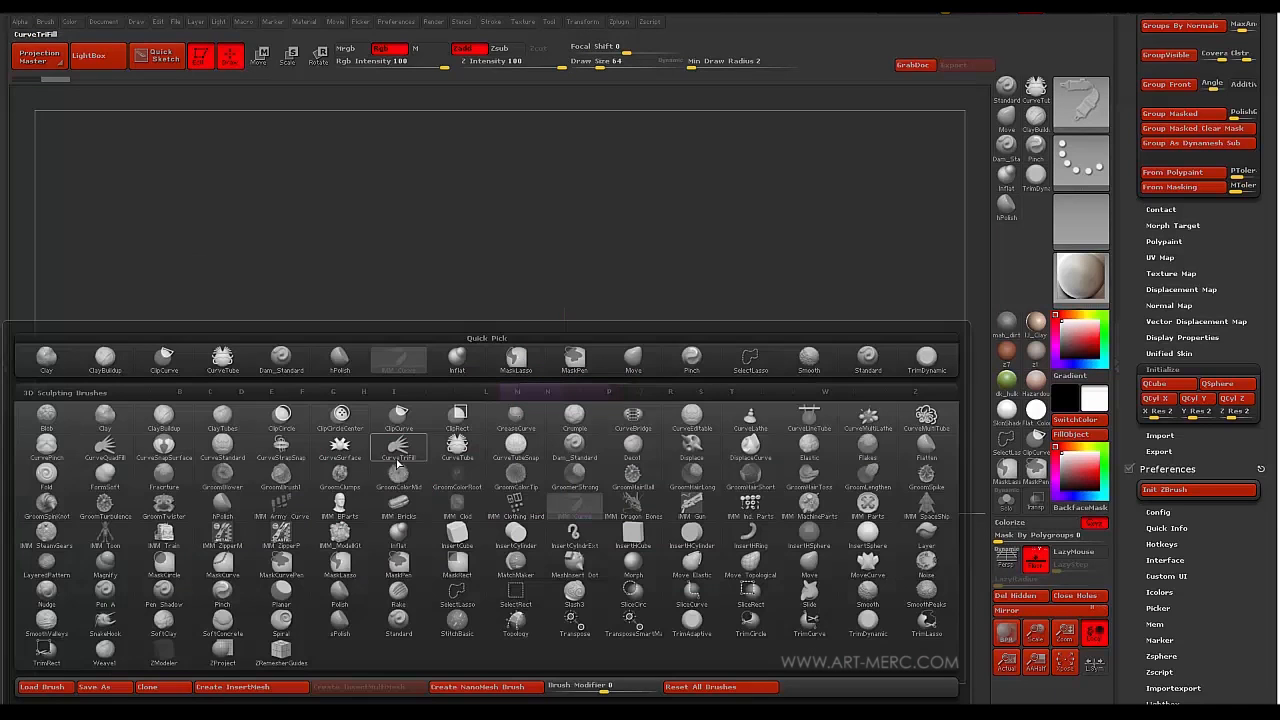
left_click(158, 658)
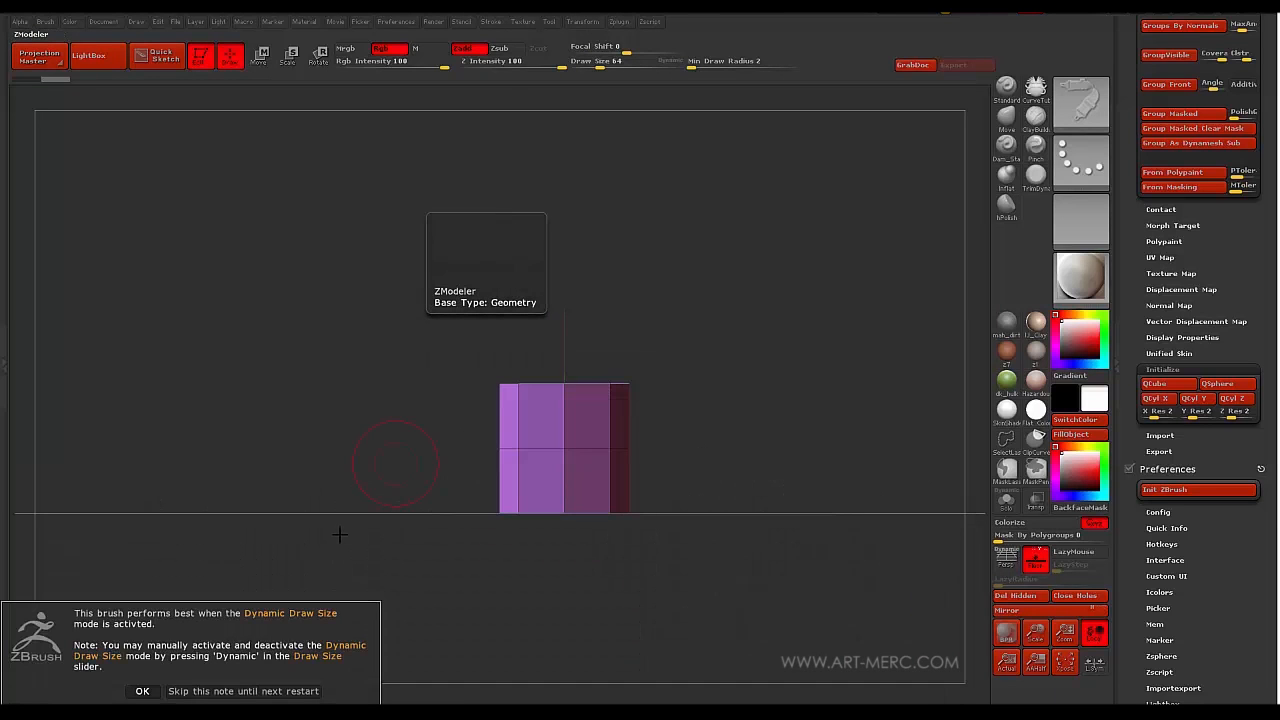
left_click(142, 691)
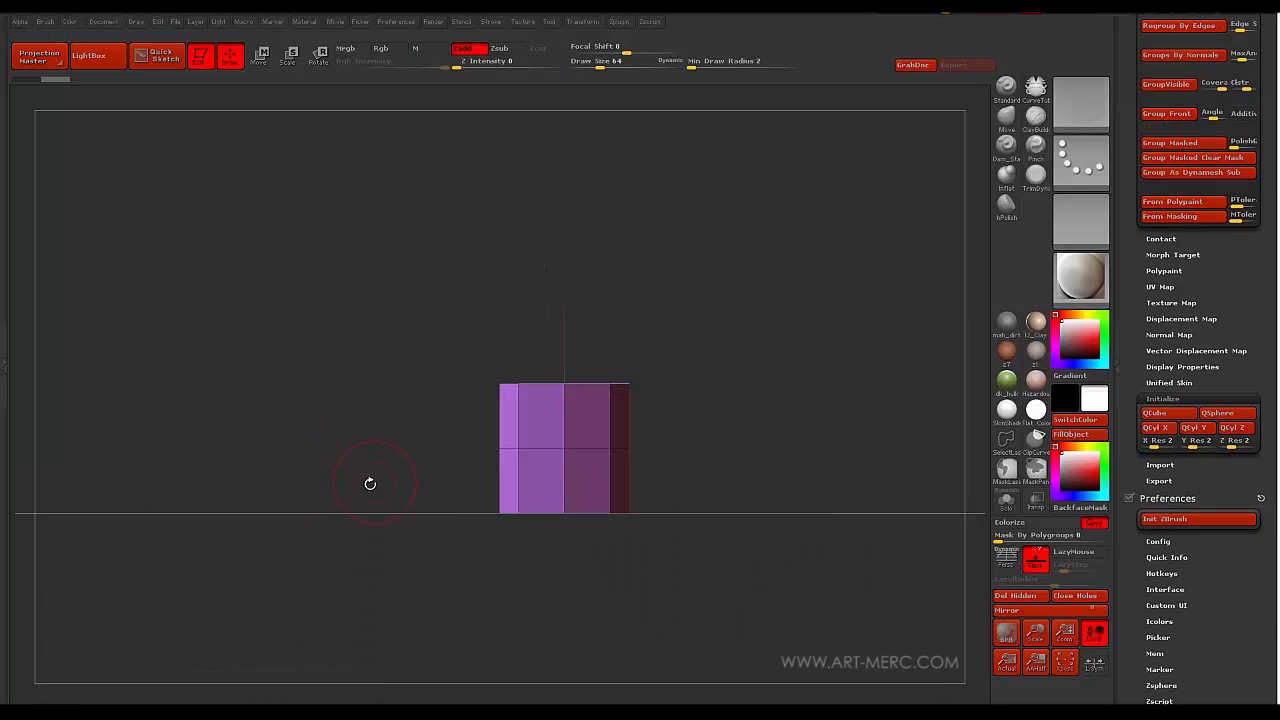
mouse_move(370, 483)
left_mouse_down()
mouse_move(381, 500)
mouse_move(375, 429)
mouse_move(372, 483)
left_mouse_up()
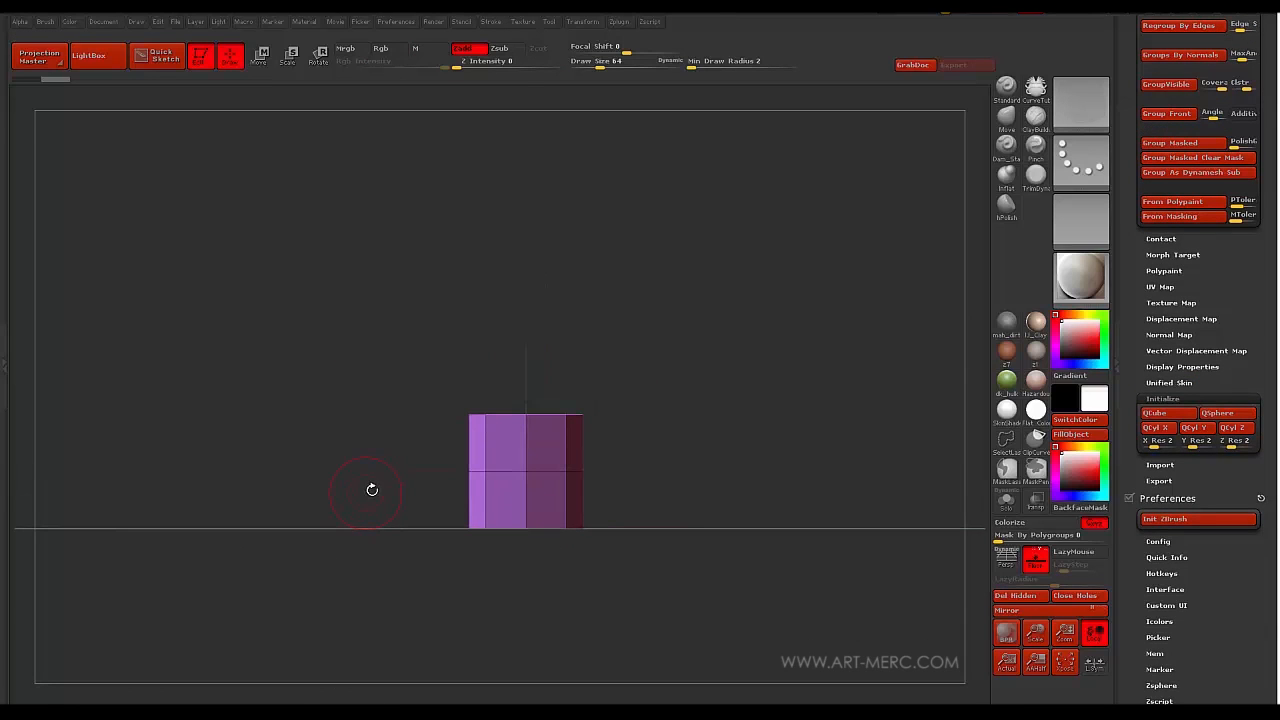
key("w")
mouse_move(525, 471)
left_mouse_down()
mouse_move(526, 291)
mouse_move(465, 151)
mouse_move(491, 246)
left_mouse_up()
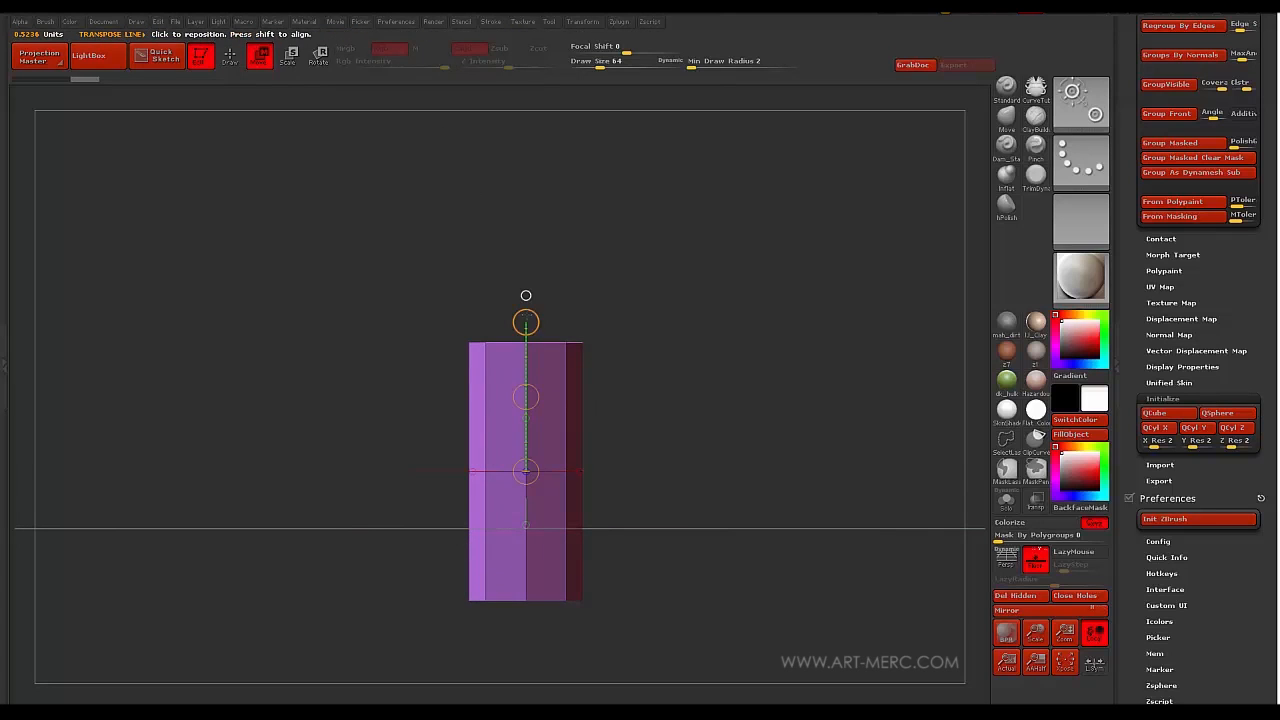
left_click_drag(526, 295, 526, 275)
left_click_drag(393, 426, 435, 491, "alt")
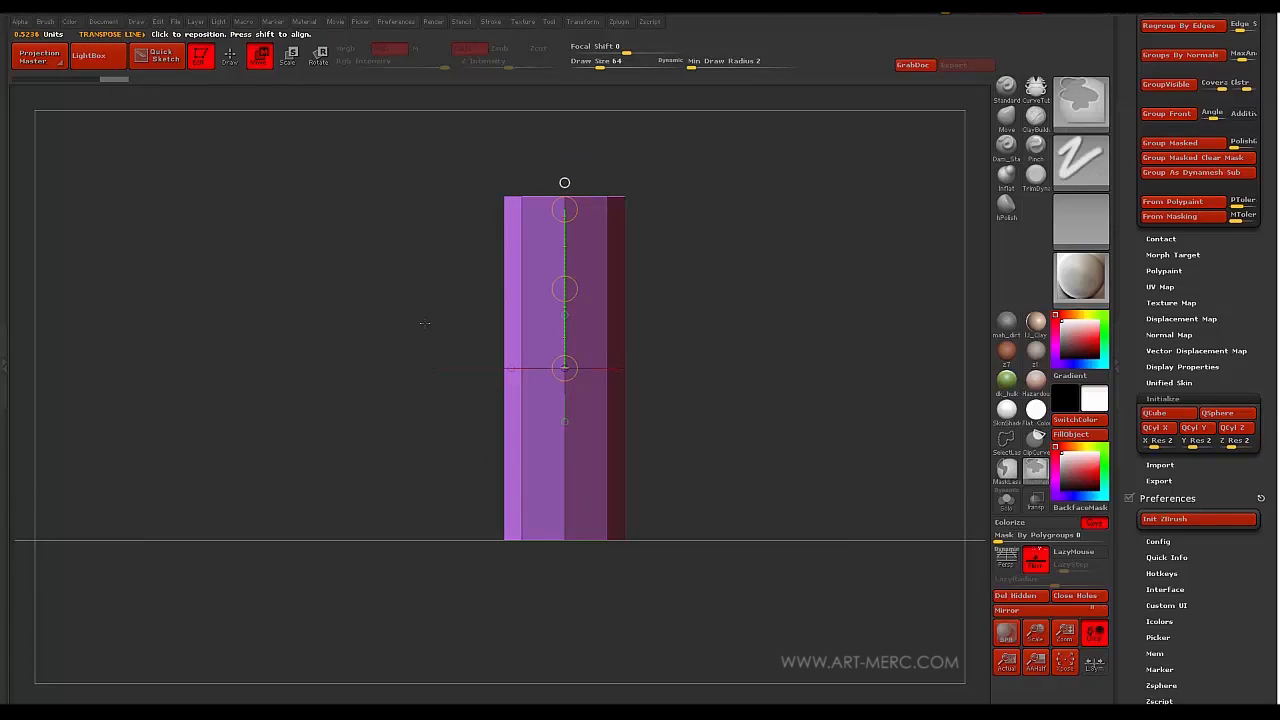
- Mask the cylinder's middle and move its lower part down
left_click_drag(424, 405, 617, 323, "ctrl")
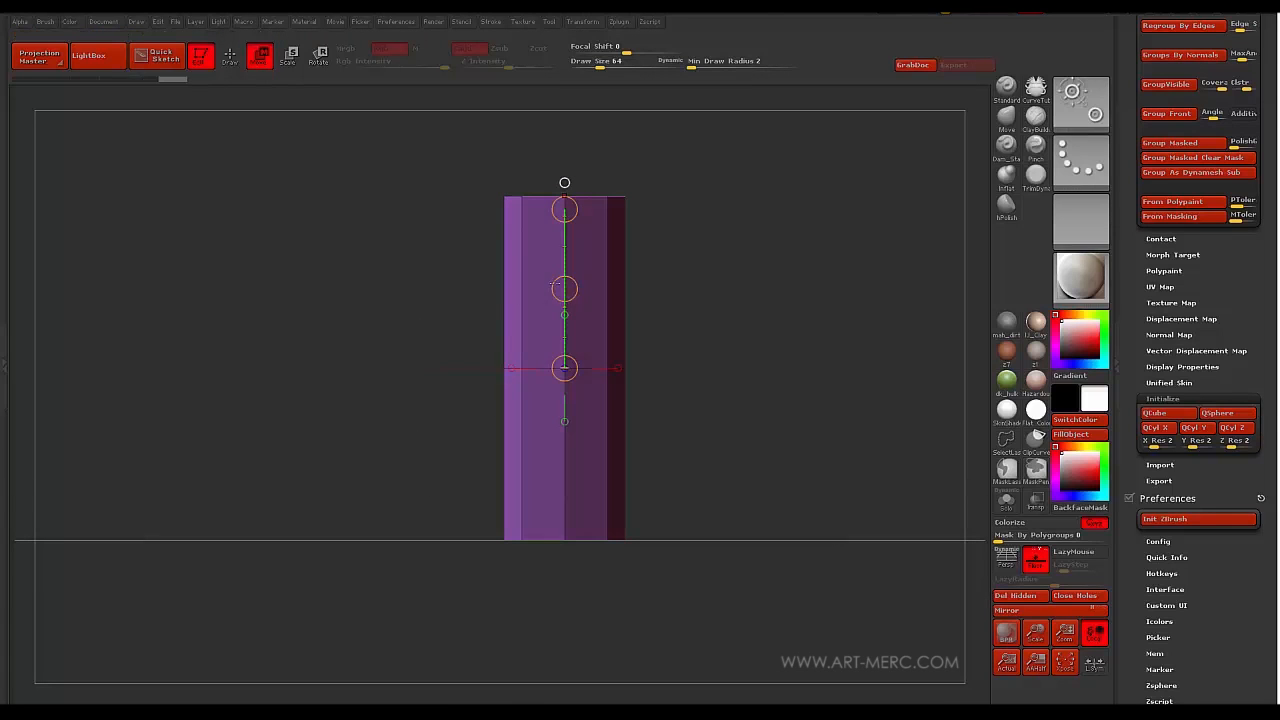
left_click_drag(564, 289, 574, 447)
left_click_drag(405, 440, 424, 443, "alt")
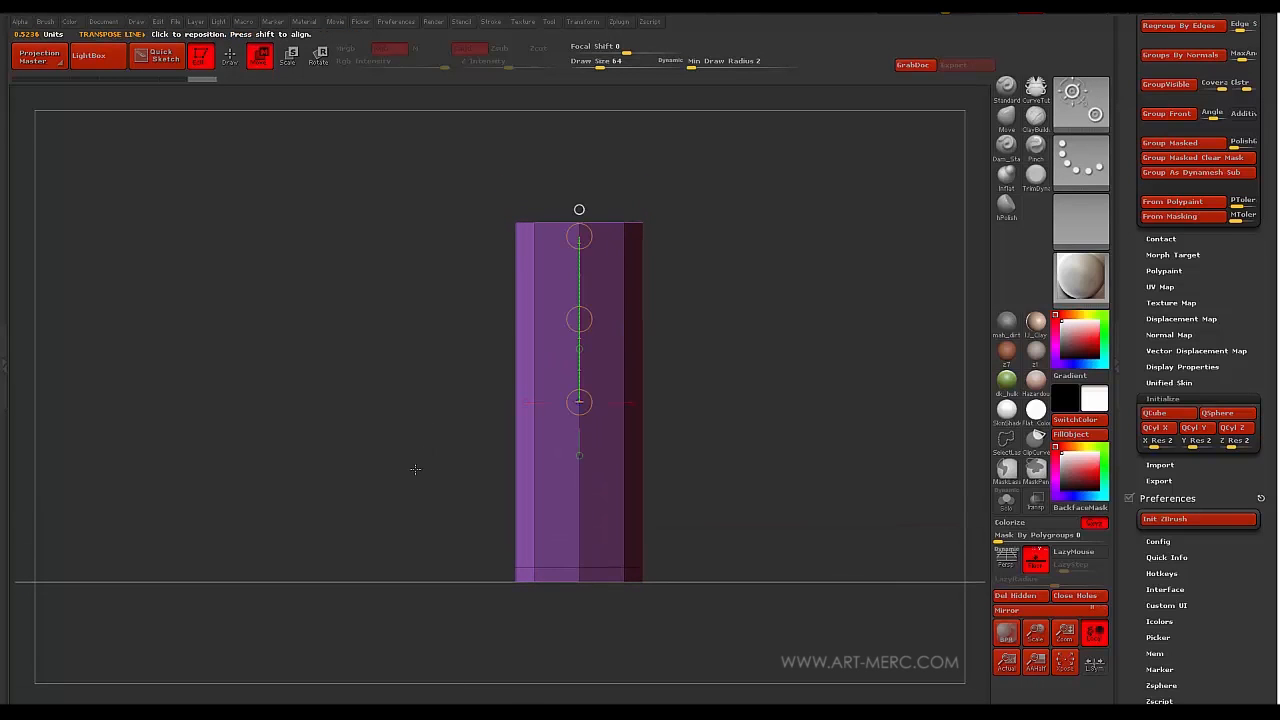
key("q")
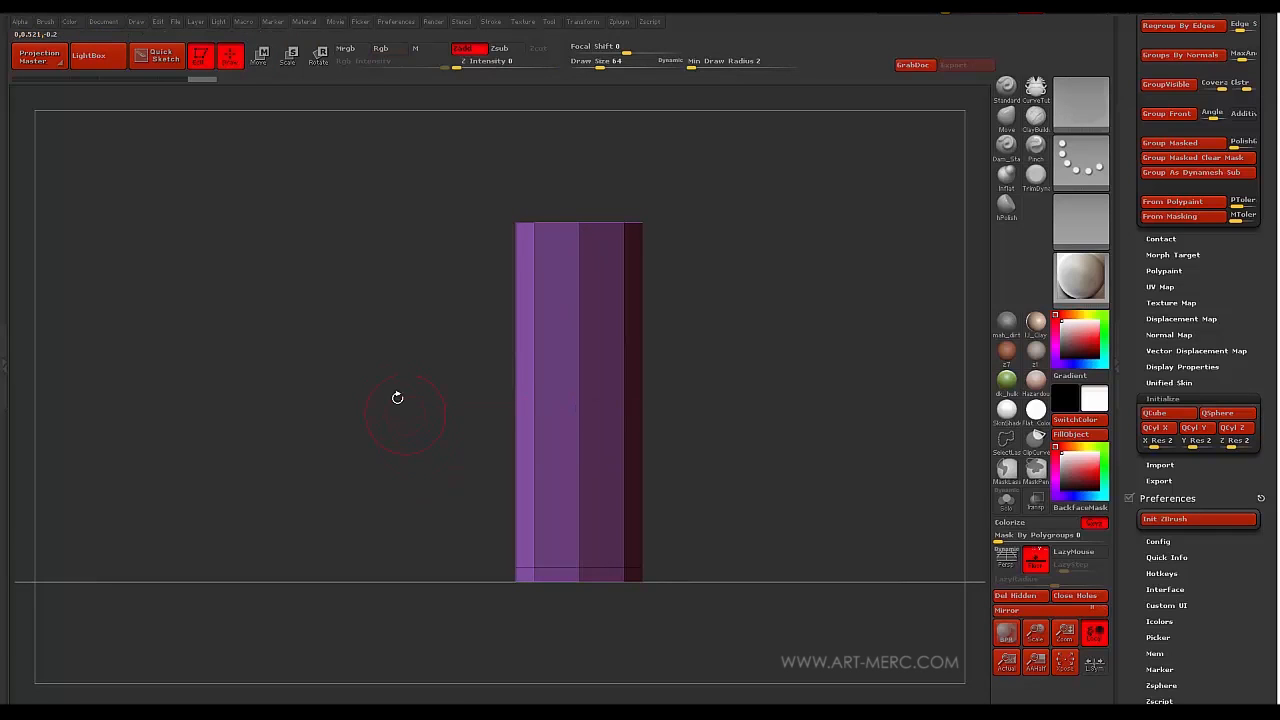
mouse_move(423, 408)
left_mouse_down()
mouse_move(416, 449)
mouse_move(480, 351)
left_mouse_up()
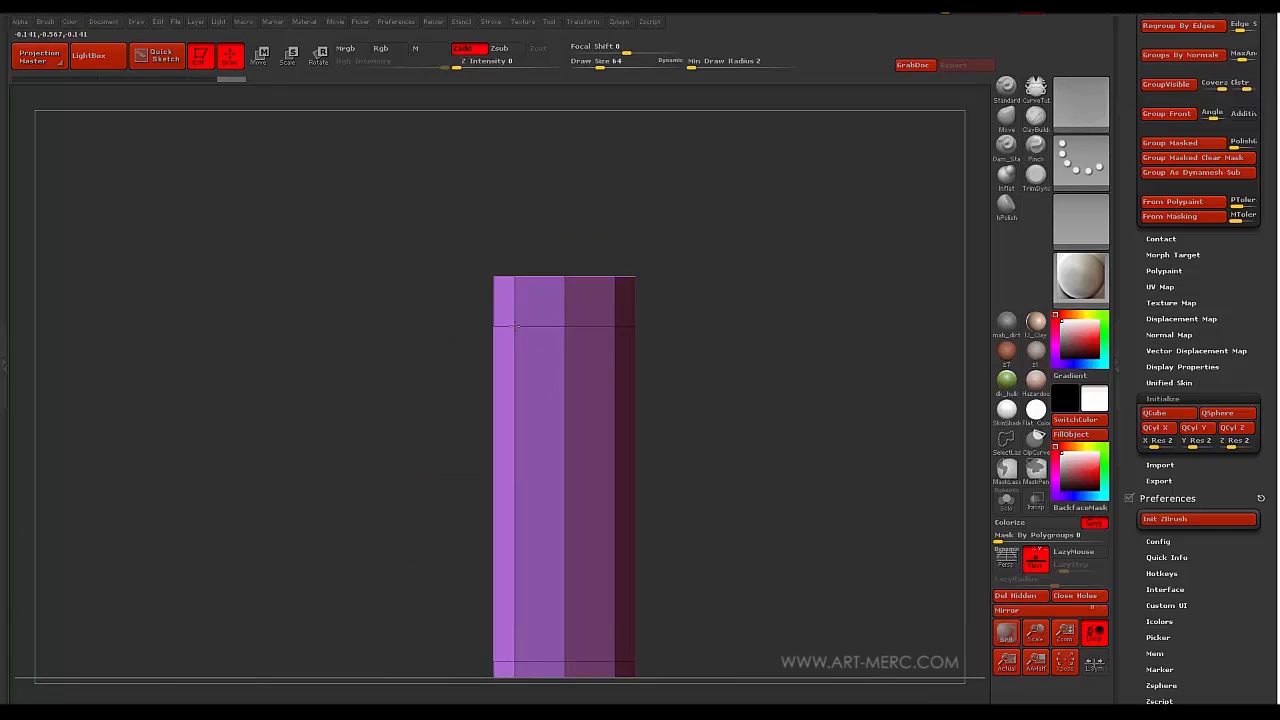
left_click_drag(470, 306, 442, 320)
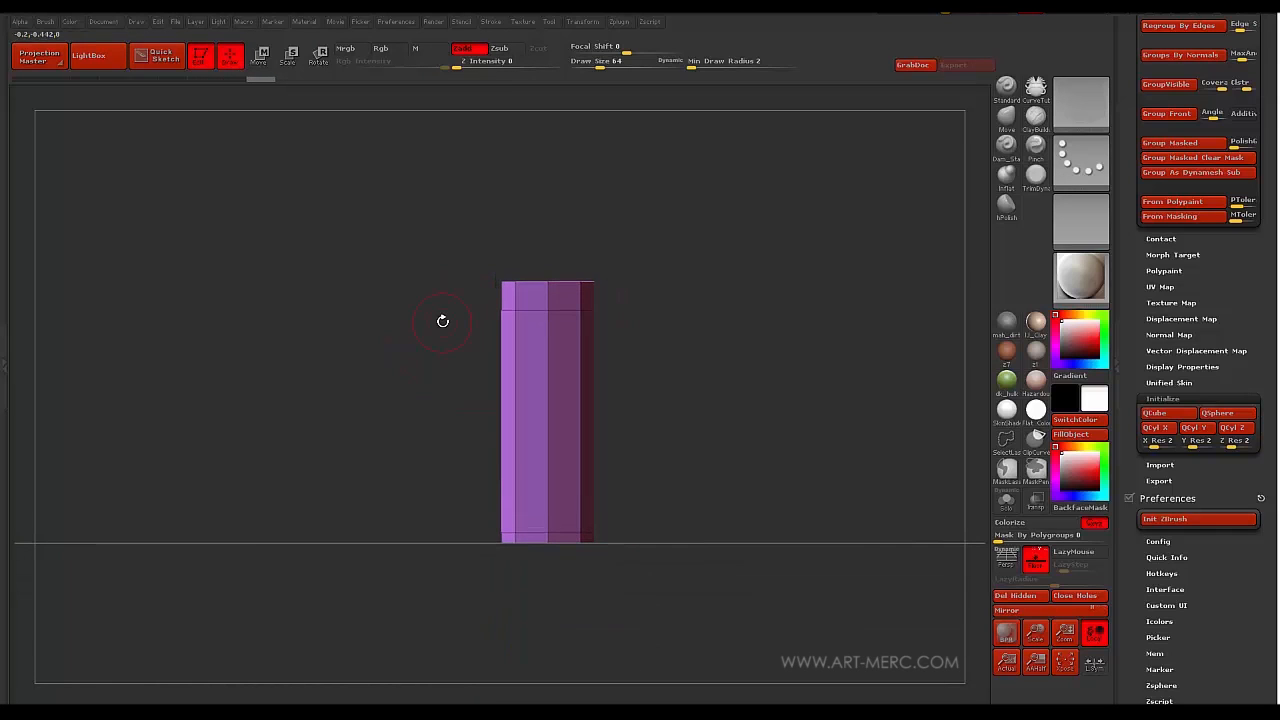
- Mask and raise the top section, then add an edge loop near the base
left_click_drag(451, 196, 617, 277, "ctrl")
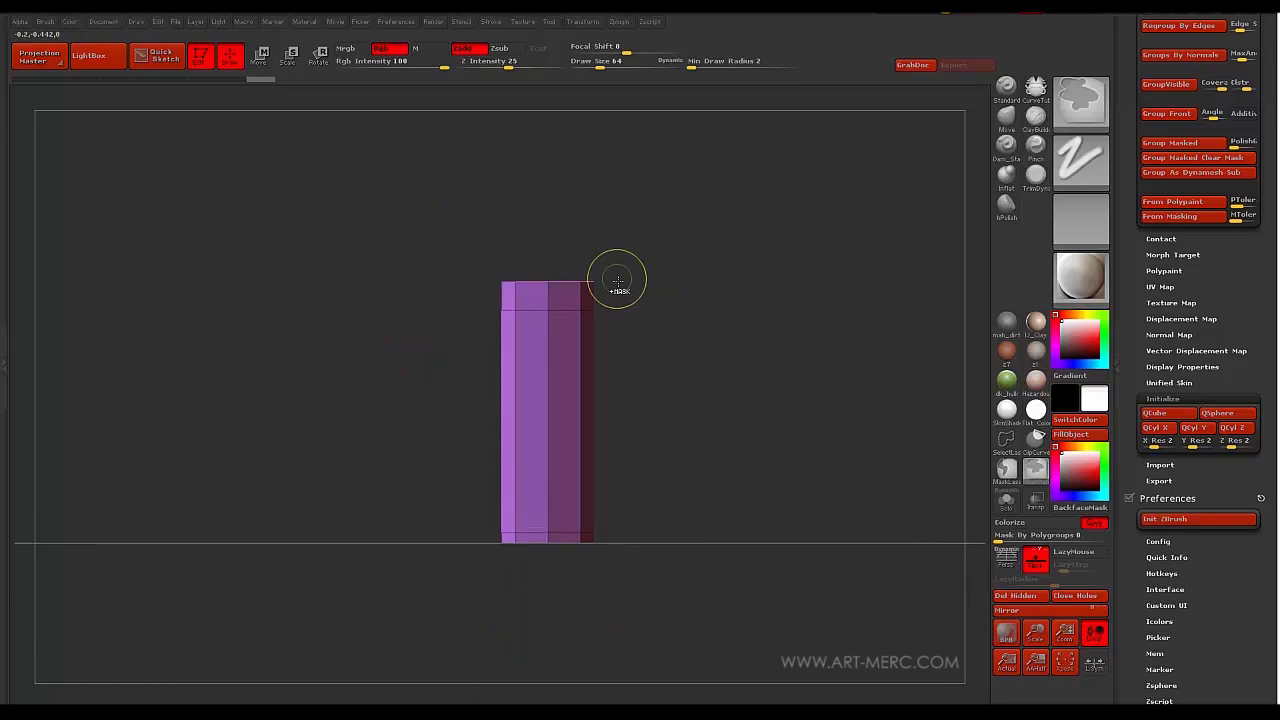
left_click_drag(455, 222, 630, 310, "ctrl")
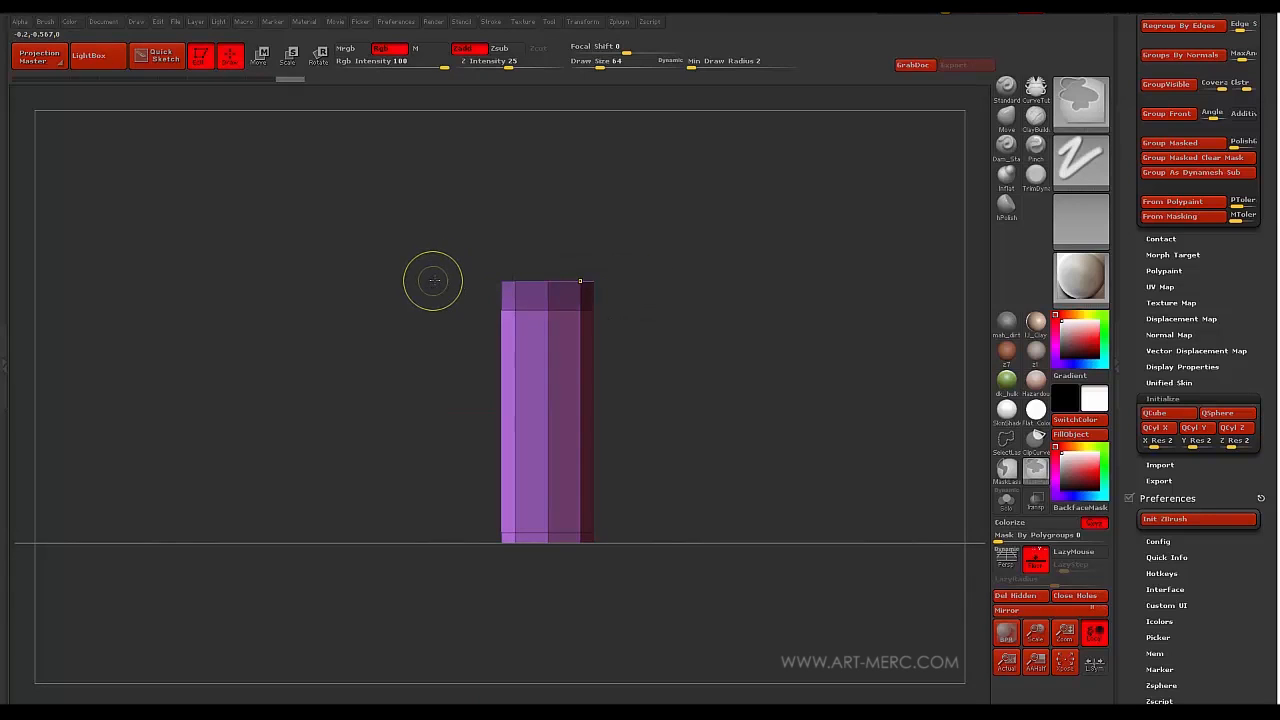
left_click(455, 300, "ctrl")
key("w")
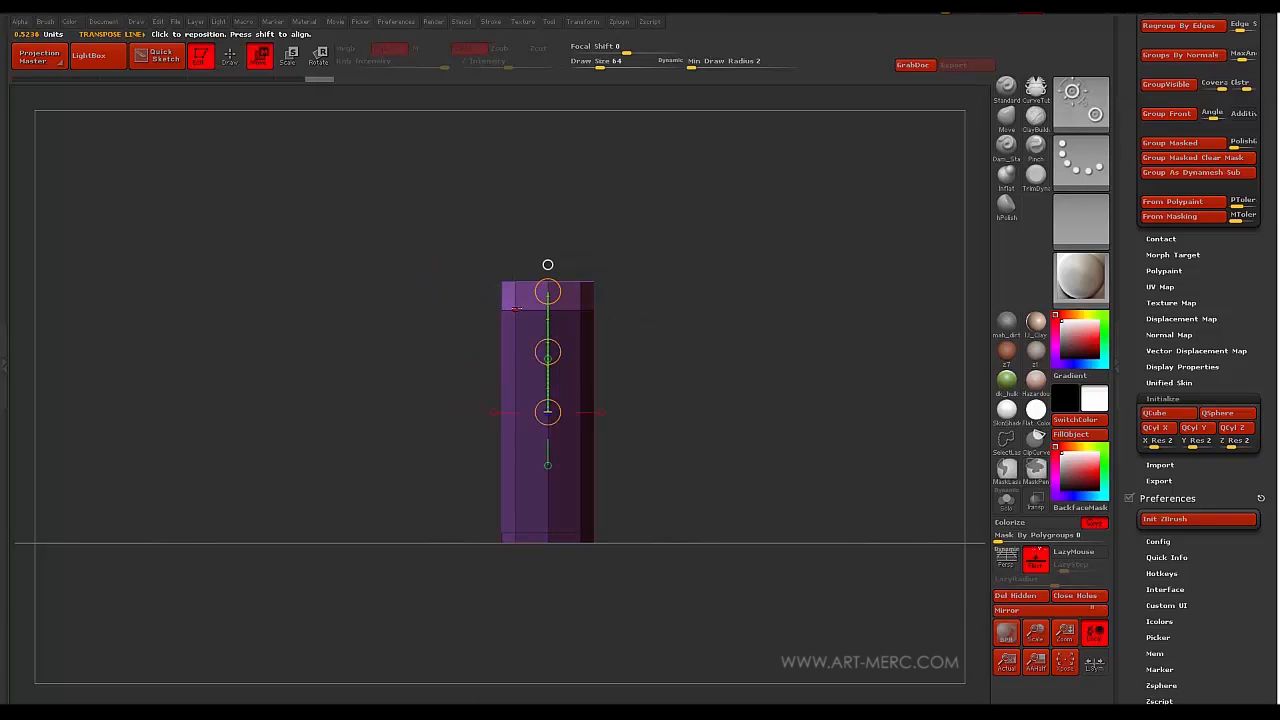
left_click_drag(517, 306, 517, 191)
mouse_move(517, 249)
left_mouse_down()
mouse_move(518, 218)
mouse_move(491, 217)
mouse_move(460, 404)
left_mouse_up()
key("q")
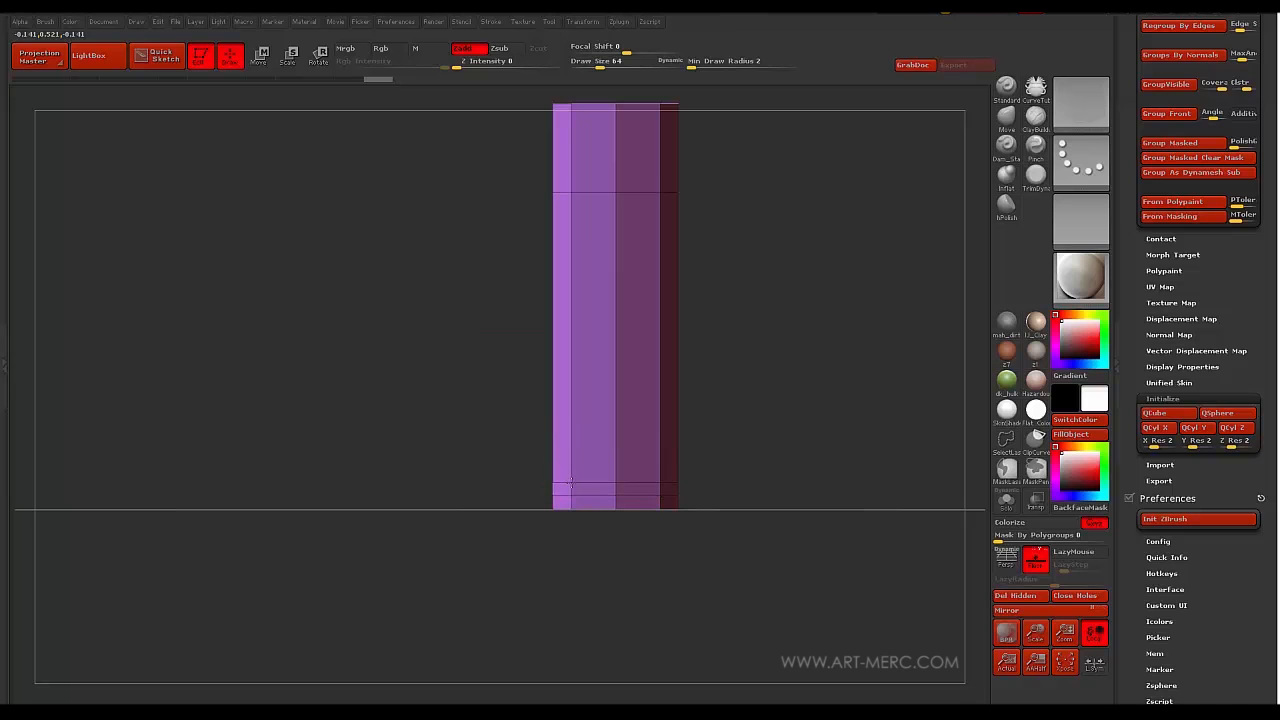
left_click_drag(490, 380, 512, 420, "alt")
left_click(640, 538)
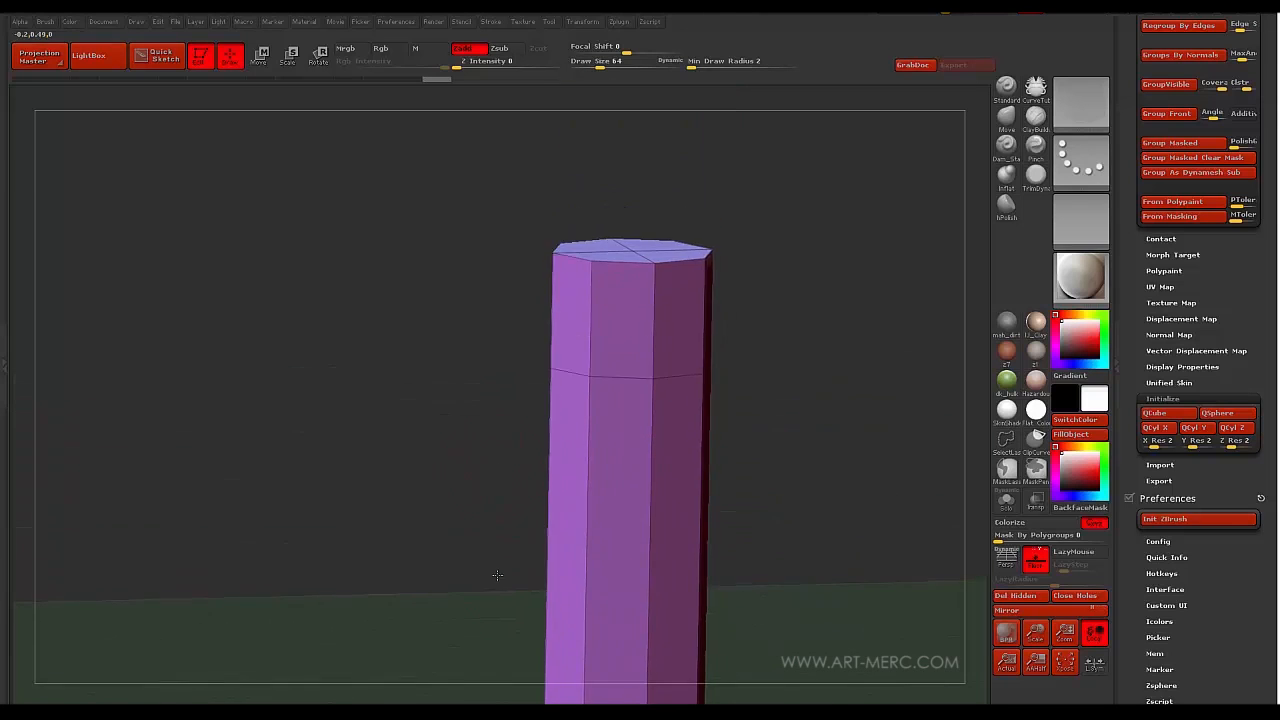
- Polygroup the top cap faces and inset them with QMesh to form a lip
left_click(623, 405)
left_click_drag(489, 315, 572, 292)
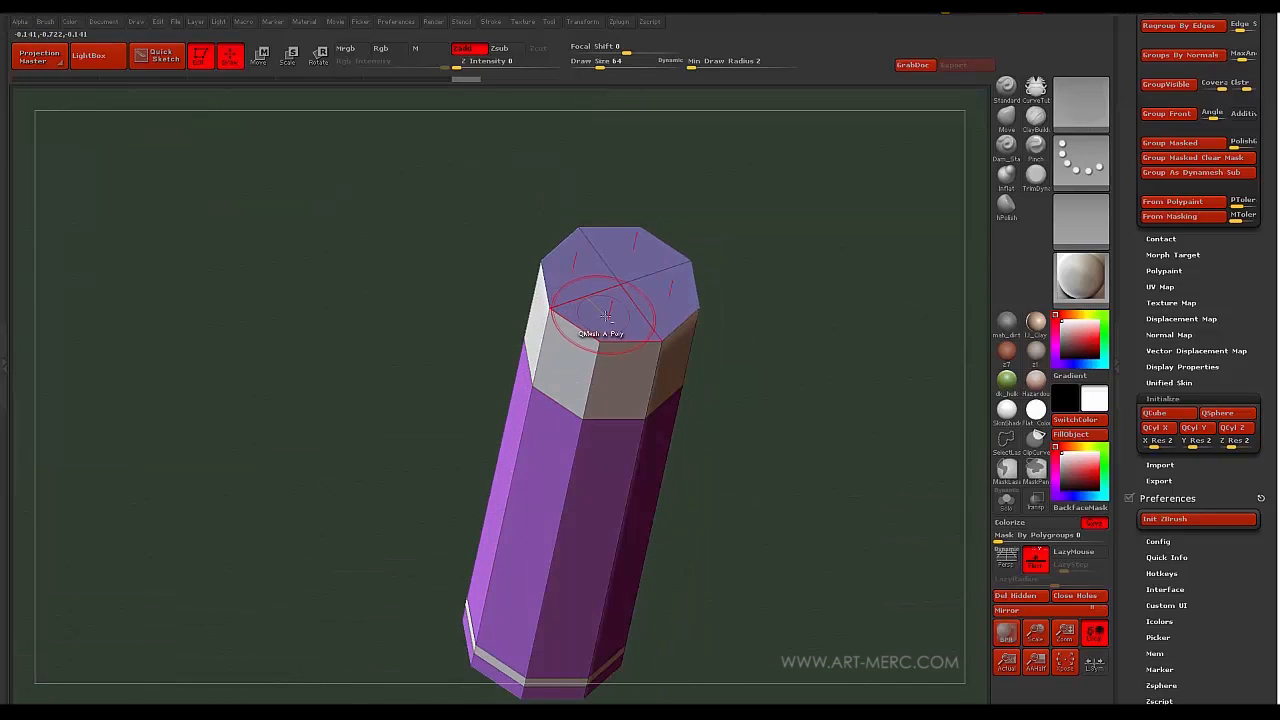
left_click(578, 288)
left_click_drag(474, 314, 535, 347)
left_click_drag(590, 380, 443, 354)
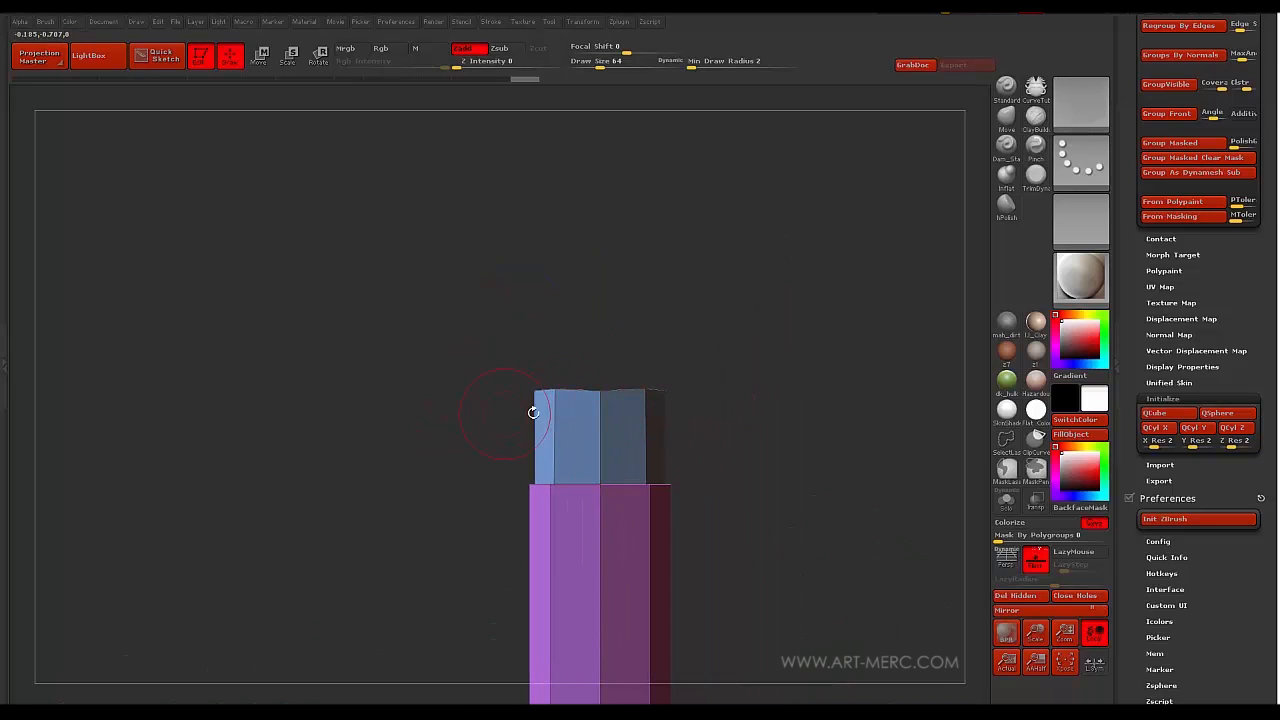
mouse_move(466, 380)
left_mouse_down()
mouse_move(444, 383)
mouse_move(408, 343)
mouse_move(629, 486)
mouse_move(676, 507)
mouse_move(711, 494)
left_mouse_up()
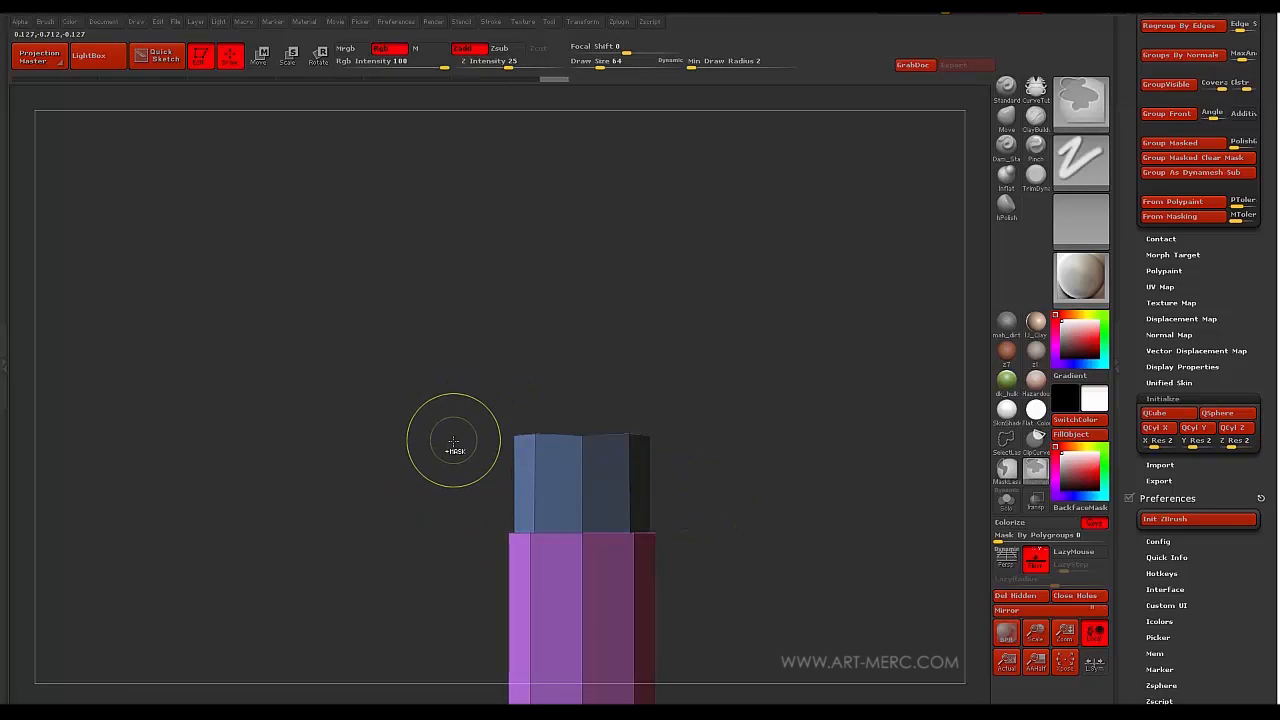
- Mask and invert the top, then slice it flat with the ClipCurve brush
left_click(452, 446, "ctrl")
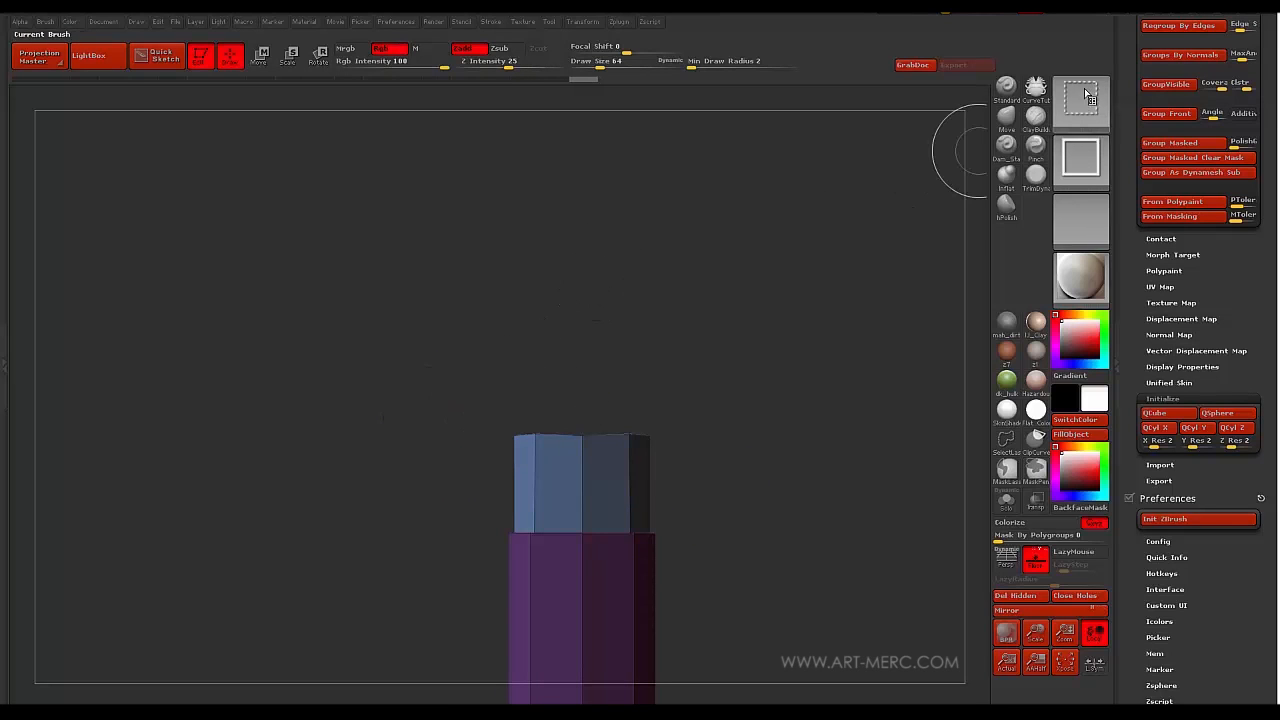
left_click(1080, 100)
left_click(243, 172)
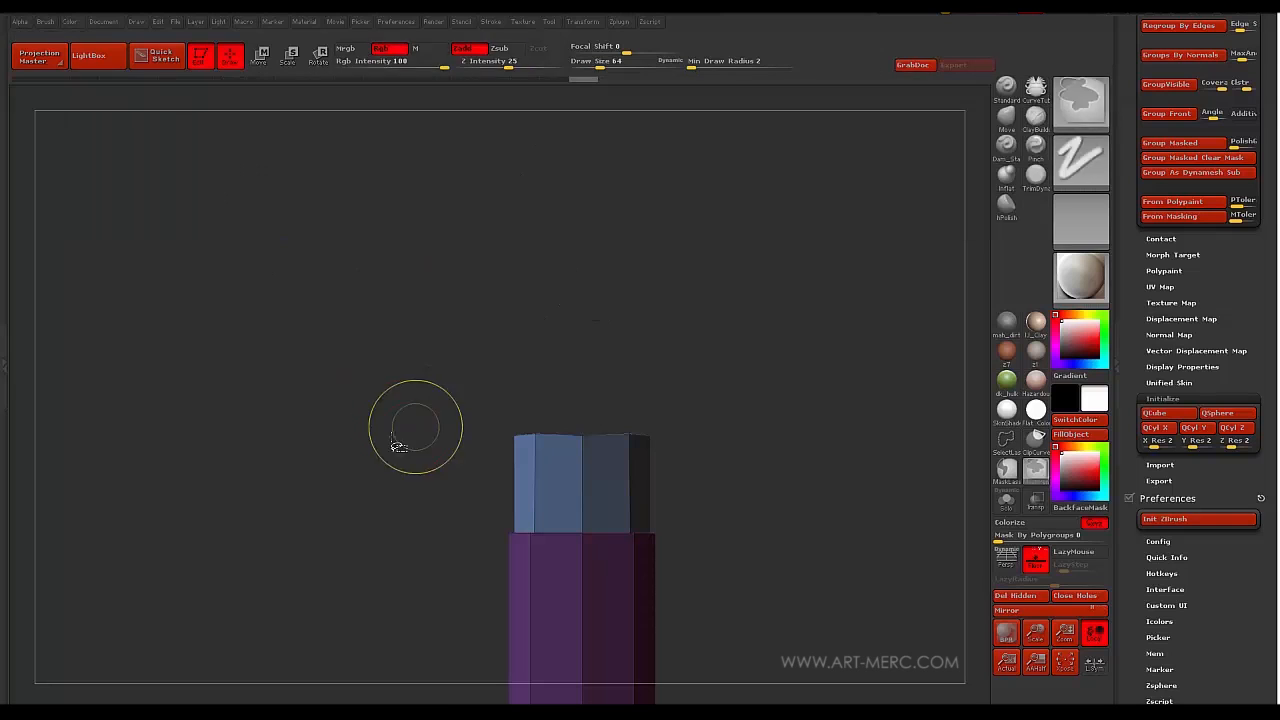
left_click_drag(343, 459, 758, 452, "ctrl+shift")
left_click_drag(470, 400, 427, 387)
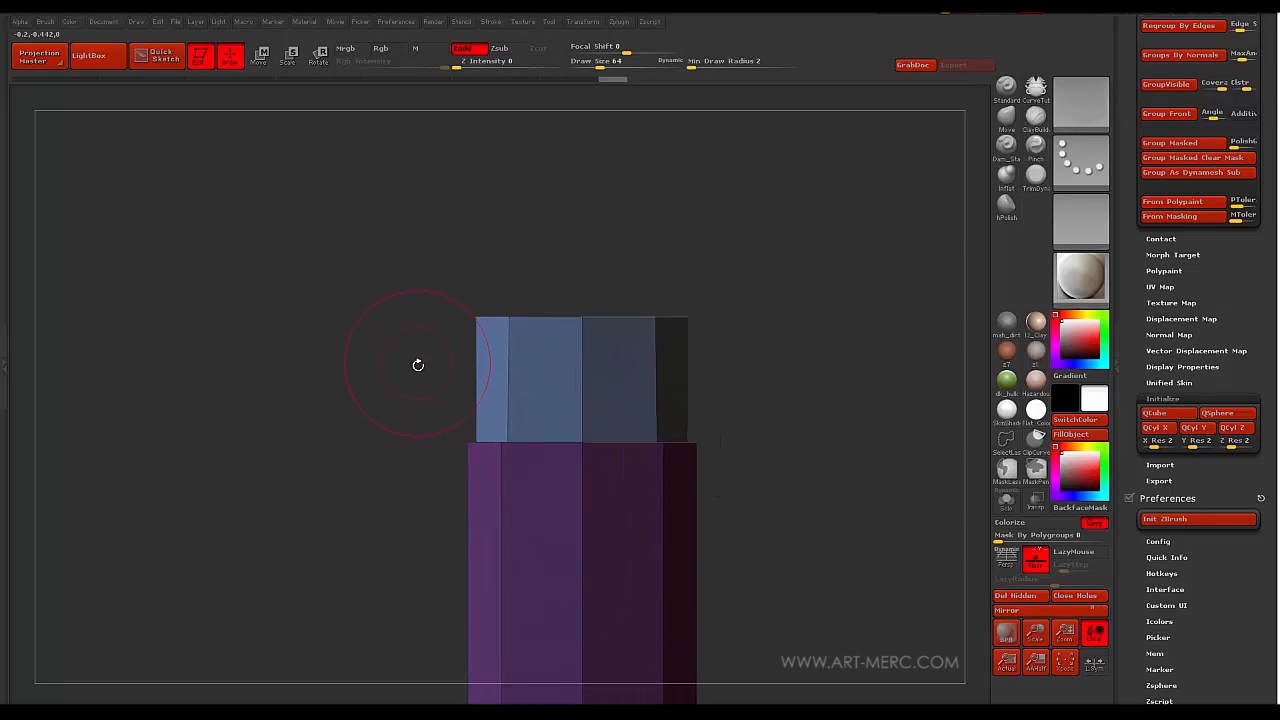
left_click_drag(357, 350, 399, 411)
left_click_drag(399, 465, 419, 427)
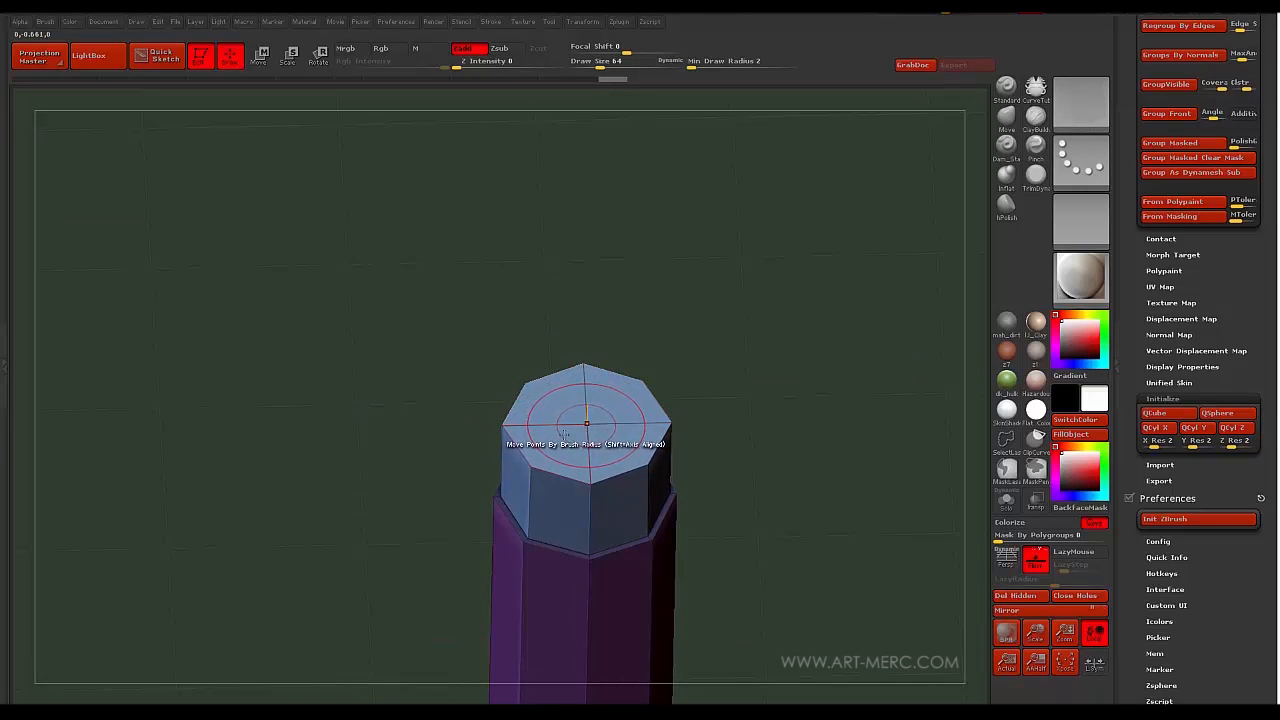
- Scale the blue top inward with Transpose Scale and lift it into a tapered bullet tip
key("e")
left_click_drag(376, 392, 384, 236)
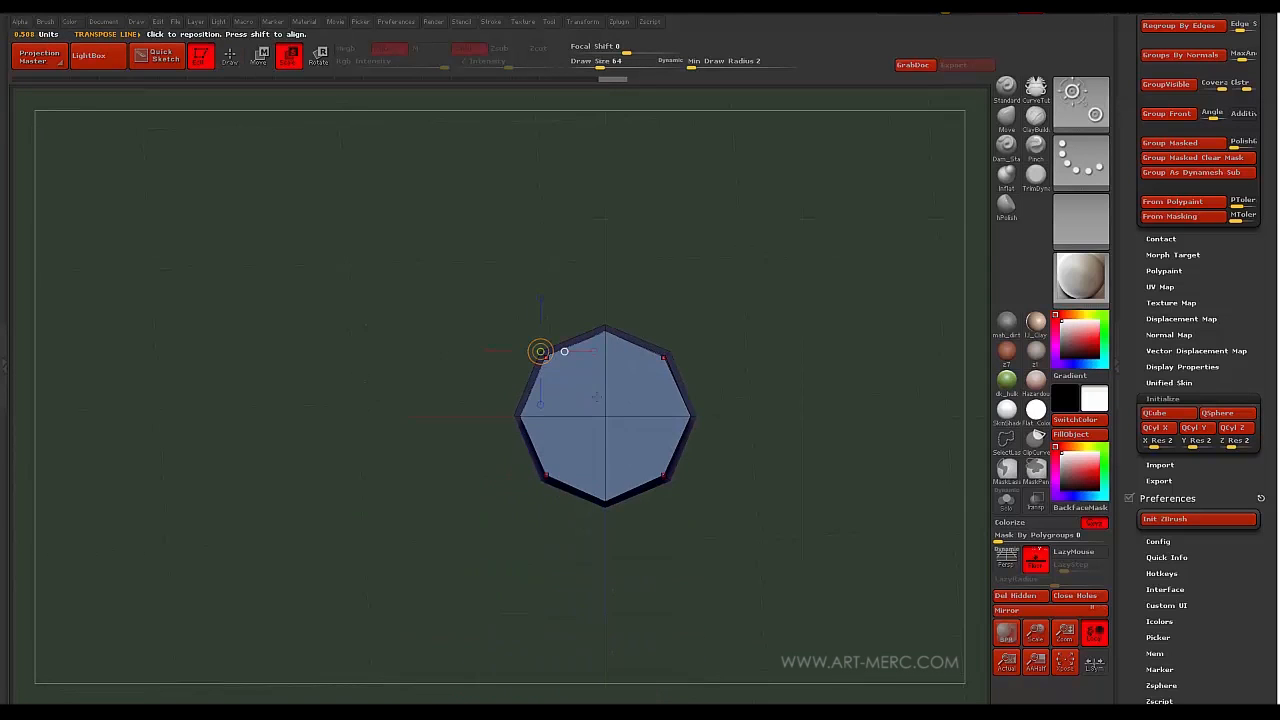
mouse_move(604, 421)
left_mouse_down("shift")
mouse_move(406, 423)
mouse_move(459, 416)
left_mouse_up("shift")
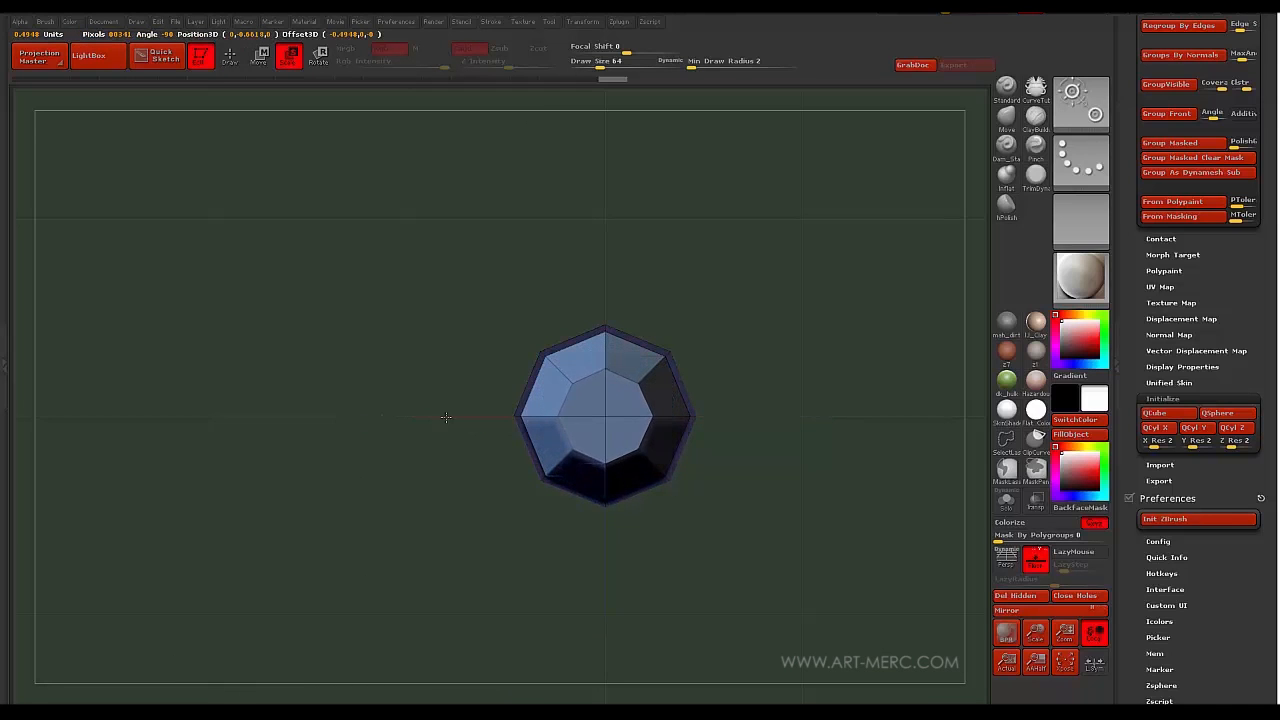
left_click_drag(386, 330, 384, 282, "shift")
left_click_drag(577, 358, 462, 358, "shift")
left_click_drag(559, 376, 559, 240, "shift")
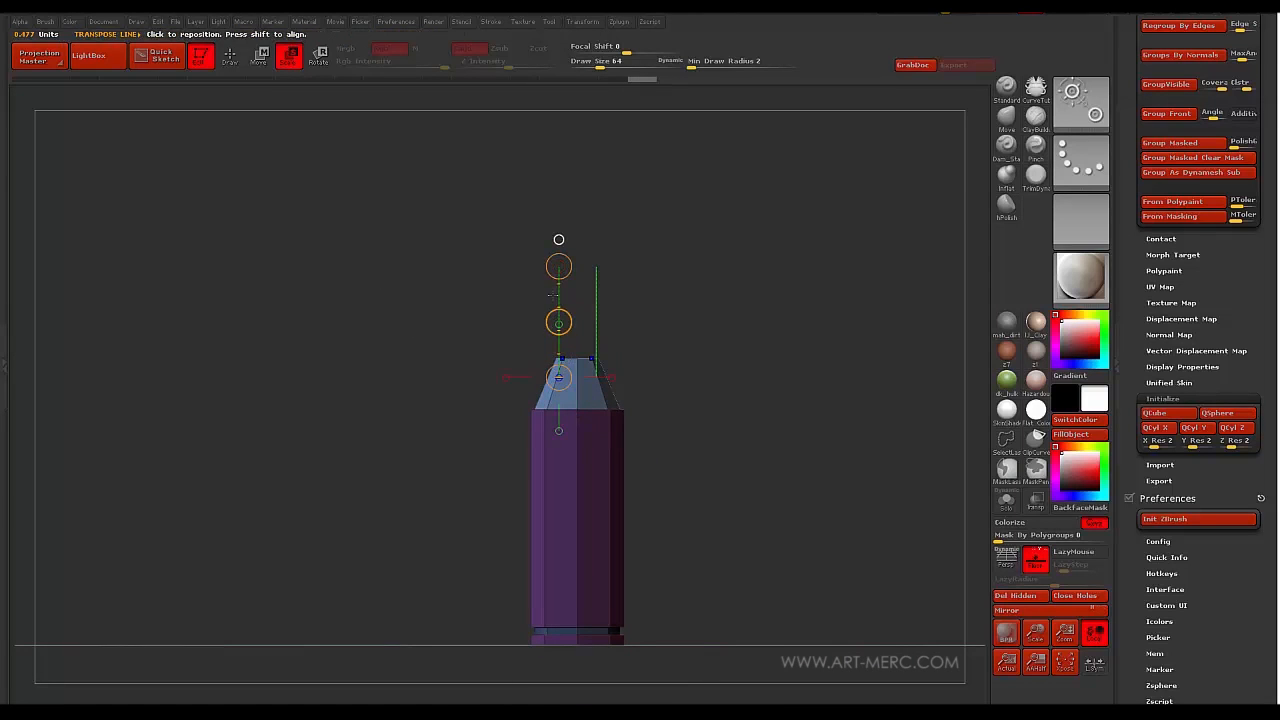
left_click_drag(559, 322, 557, 306)
left_click_drag(478, 364, 410, 442, "alt")
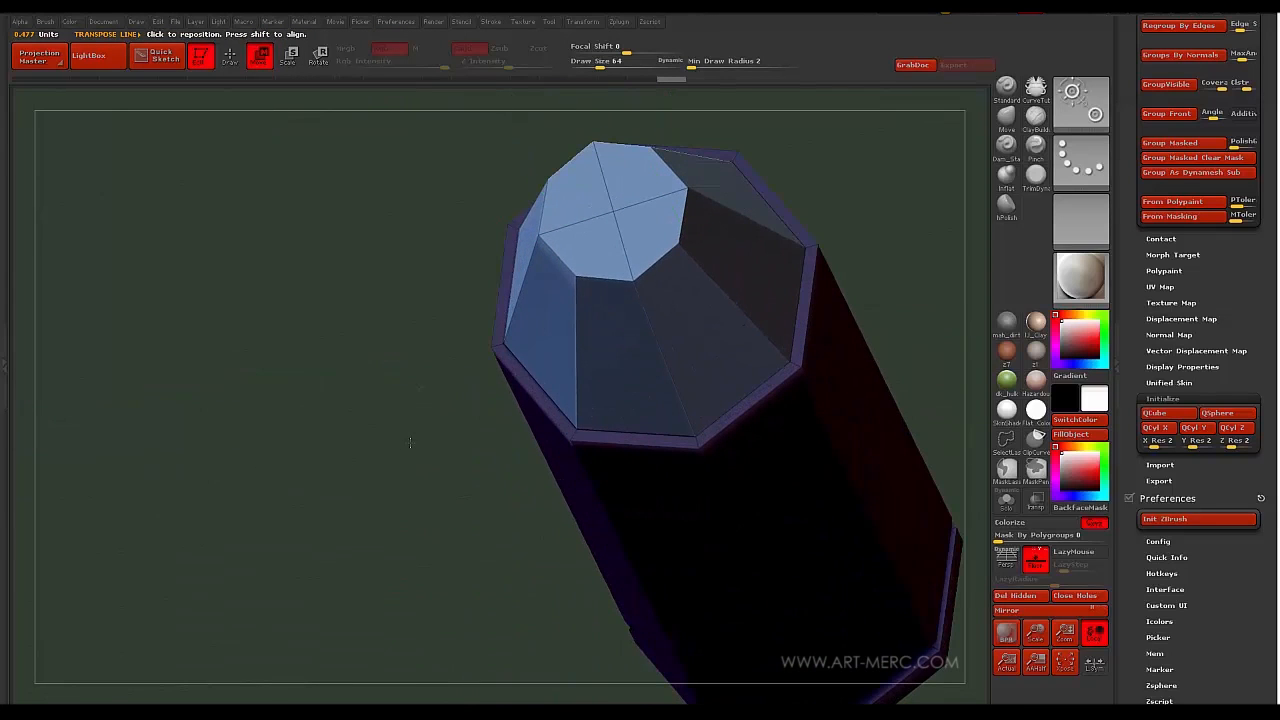
key("q")
left_click_drag(381, 336, 592, 345)
- Split the tip's top point to inset an inner octagonal ring on the bullet's flat end face
key("space")
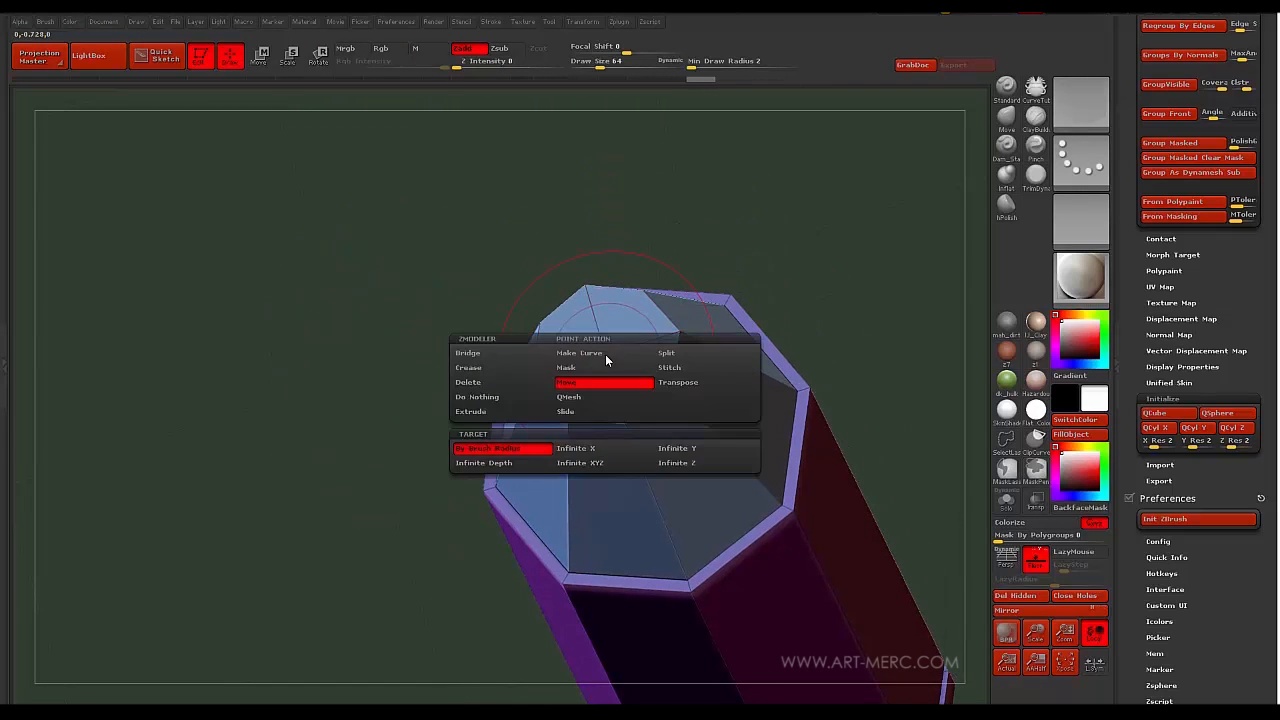
left_click(664, 354)
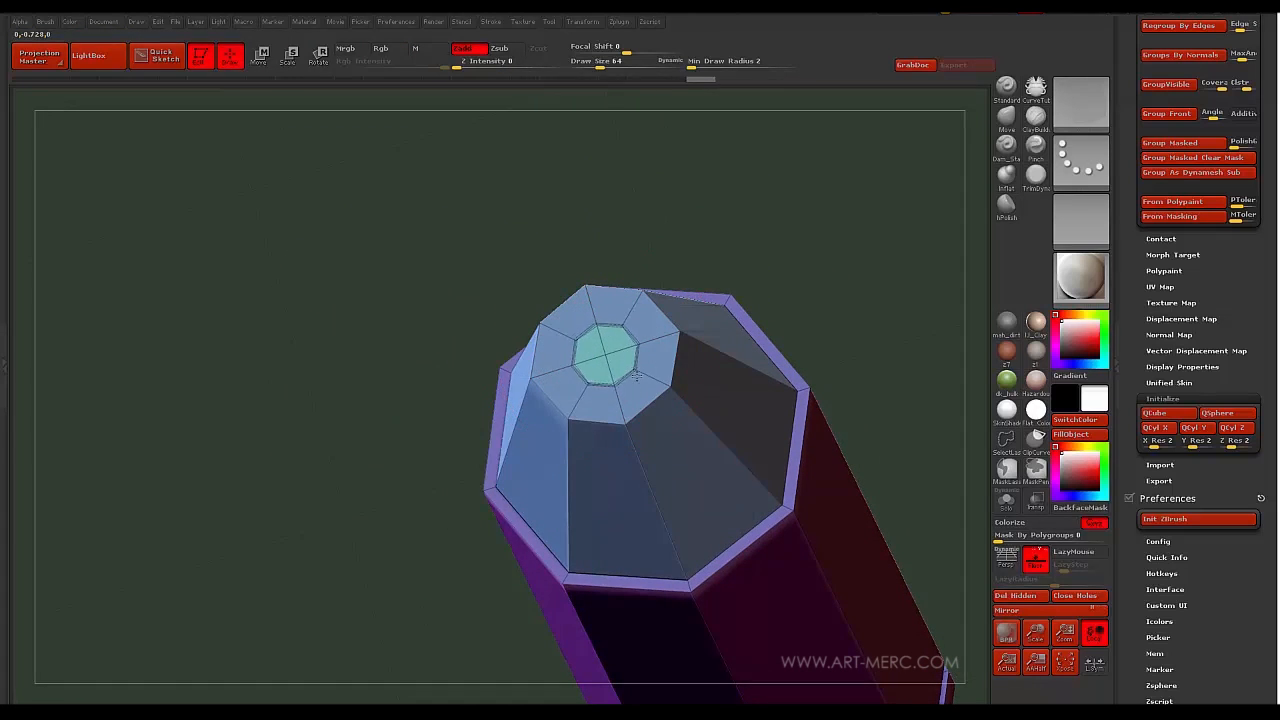
left_click_drag(417, 297, 476, 397)
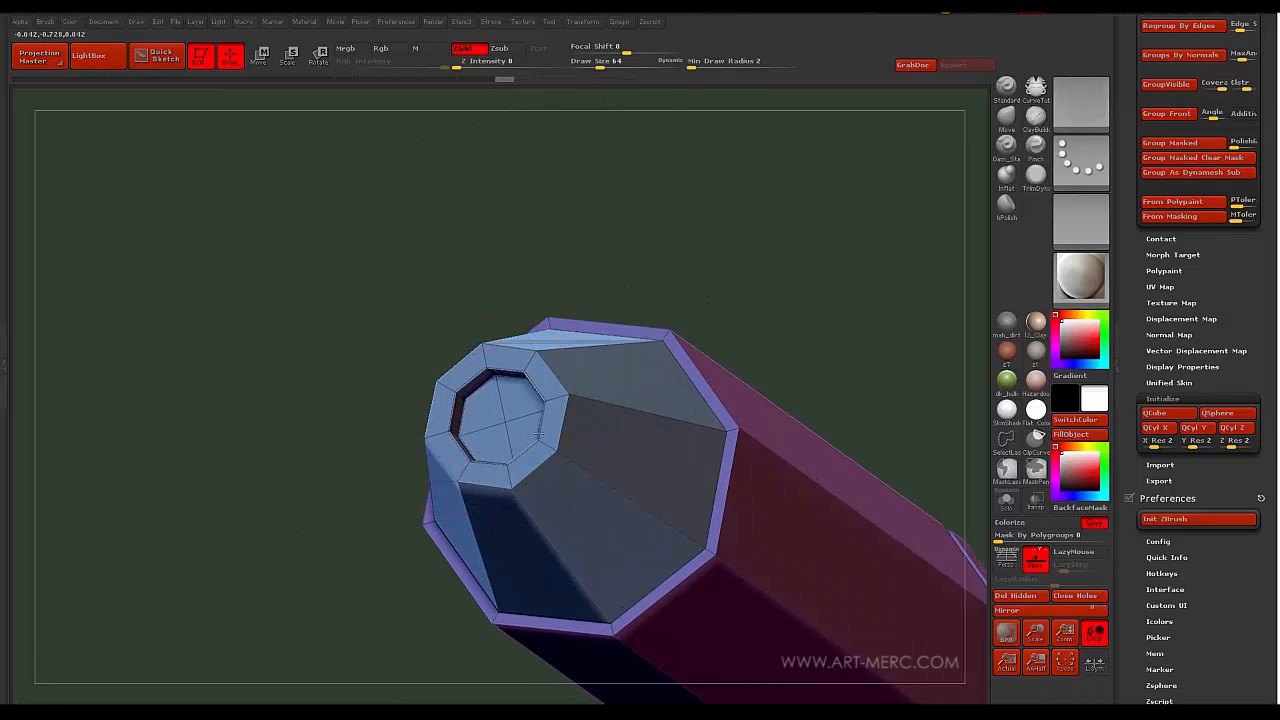
left_click_drag(418, 381, 449, 405)
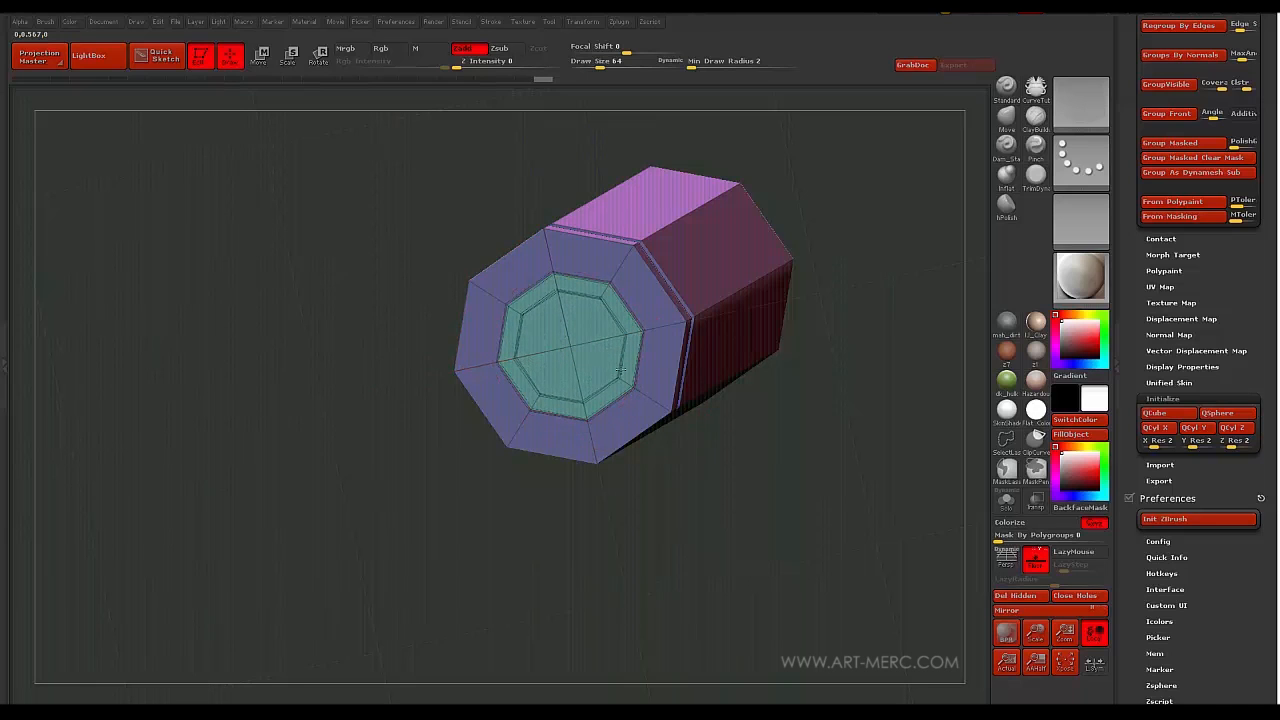
left_click_drag(380, 268, 390, 310)
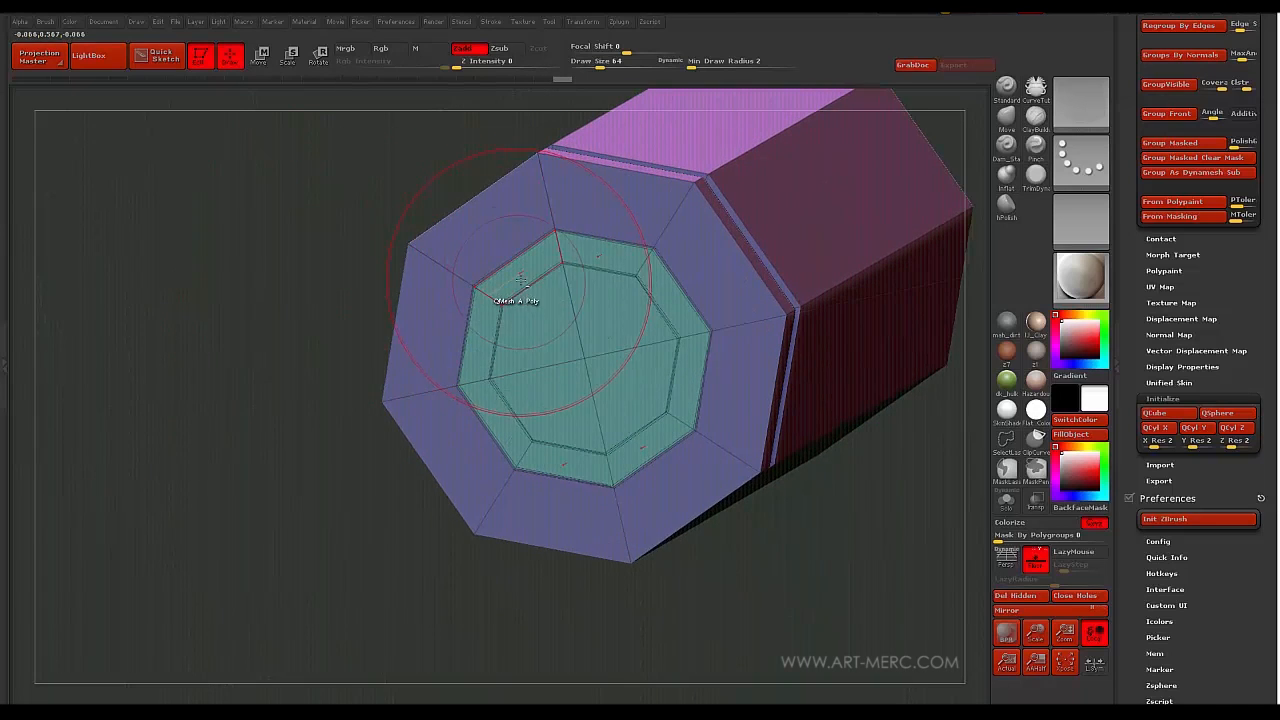
left_click_drag(324, 252, 548, 268)
left_click_drag(336, 256, 337, 419)
- Crease the lower-band and tapered-tip edge loops with ZModeler Crease, EdgeLoop Complete target
key("b")
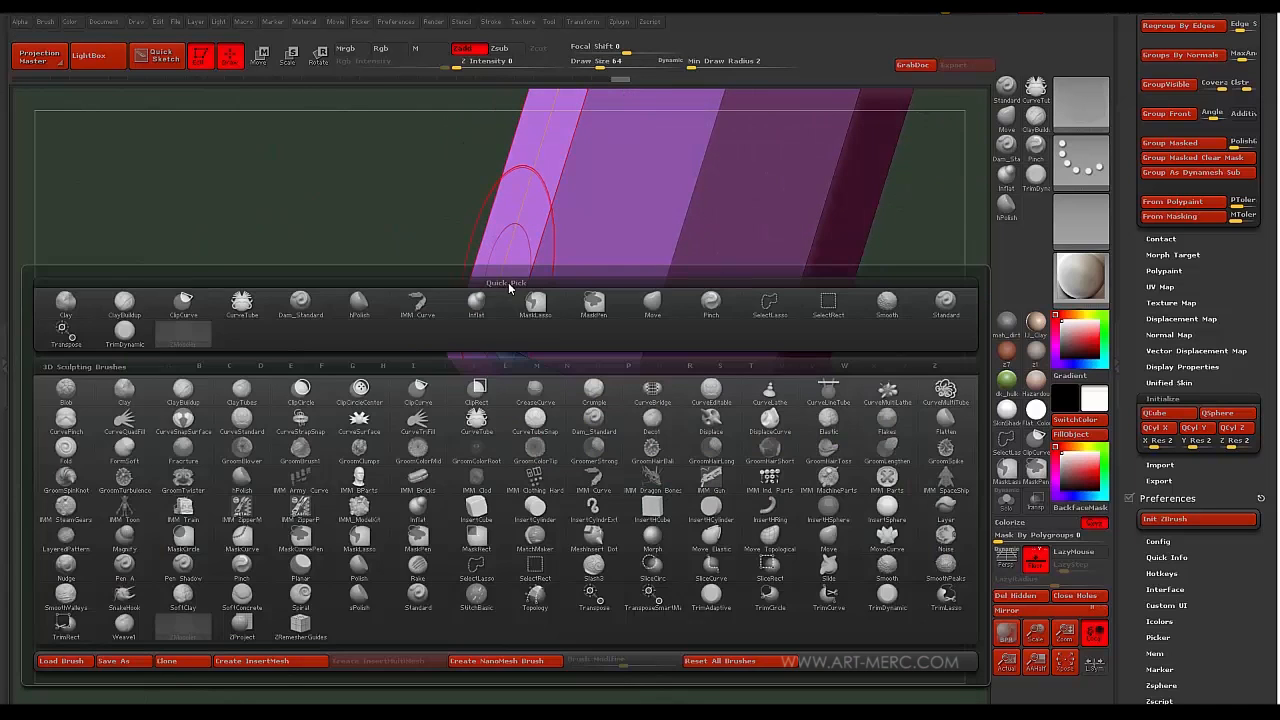
key("space")
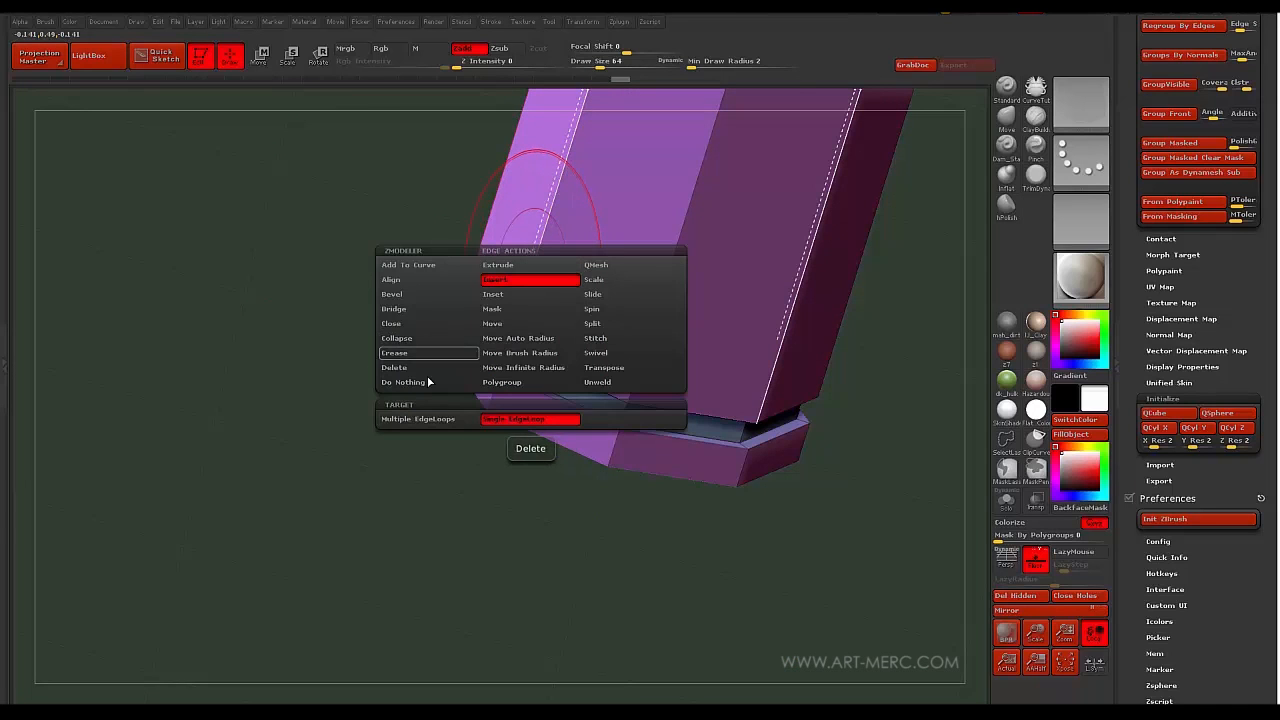
left_click(395, 353)
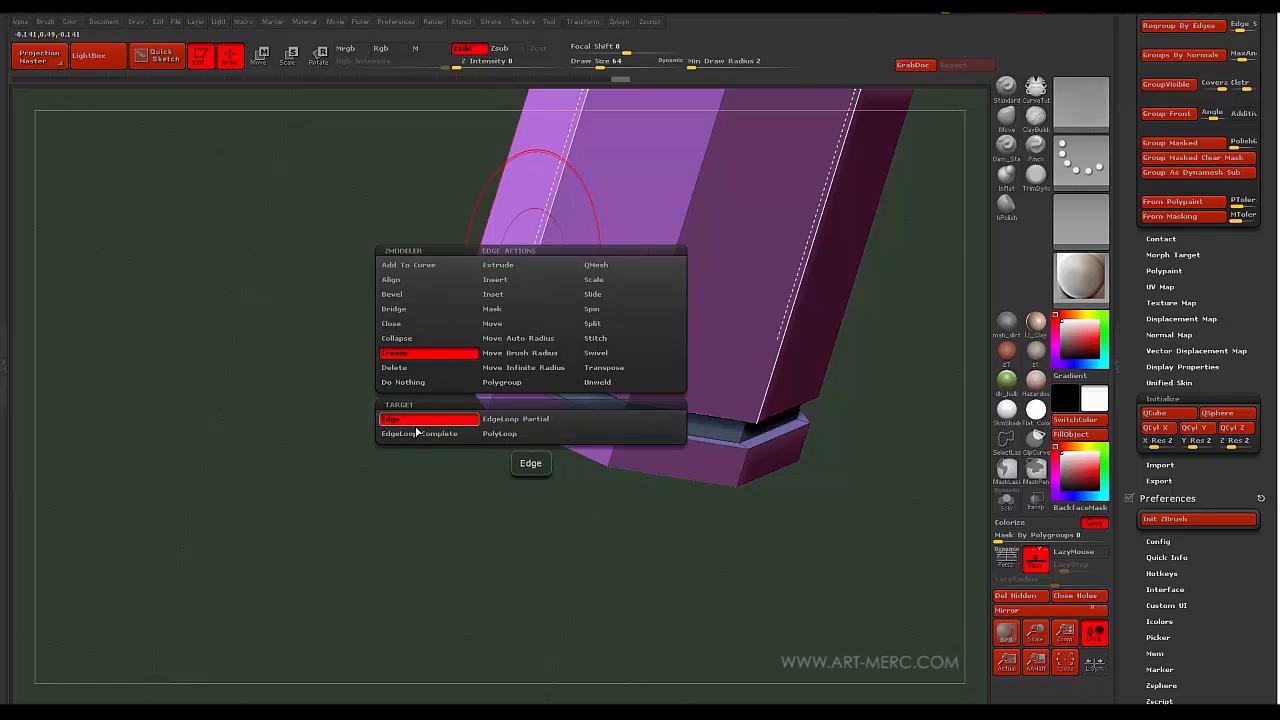
left_click_drag(419, 434, 499, 403)
left_click(501, 401)
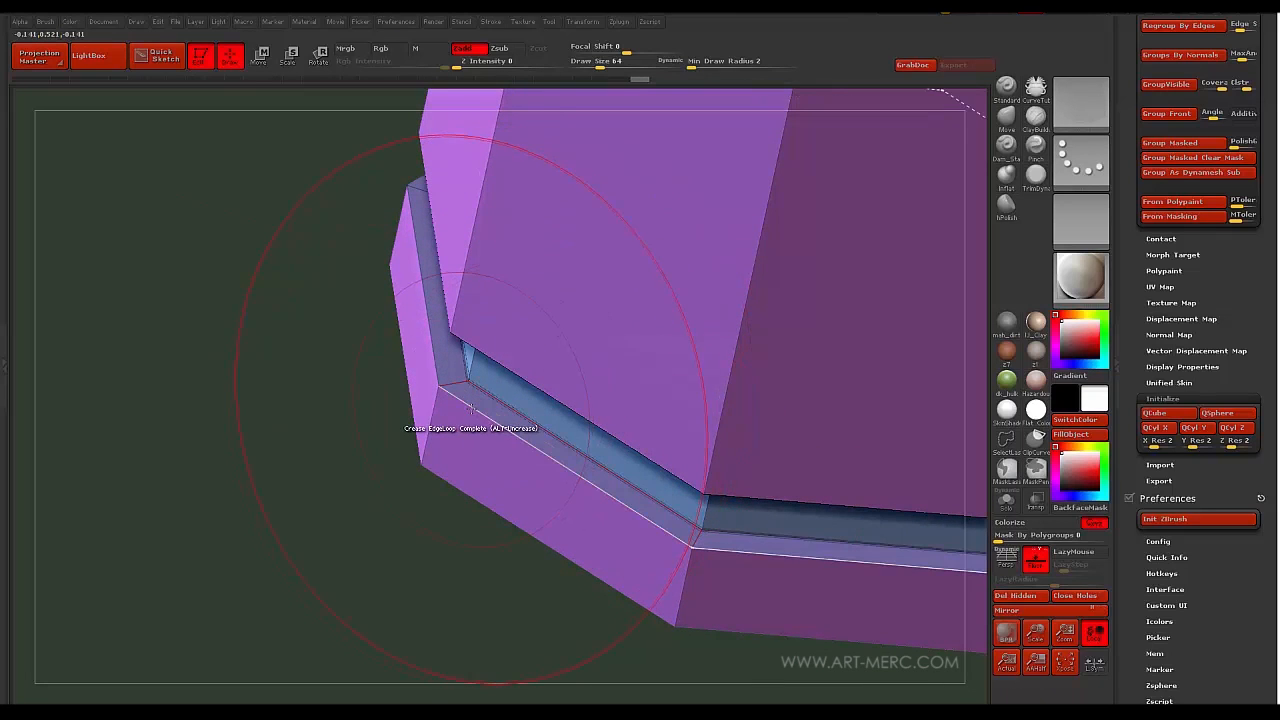
left_click_drag(423, 400, 486, 318)
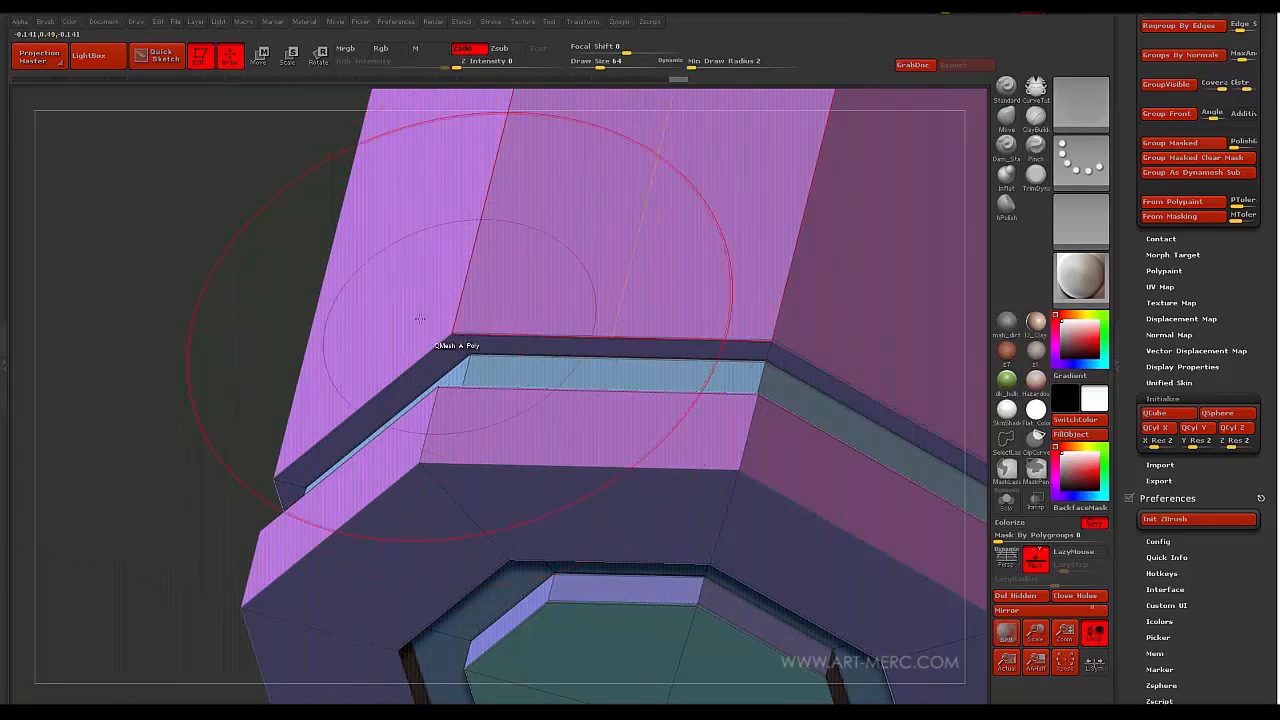
left_click_drag(506, 330, 480, 358)
left_click(489, 362)
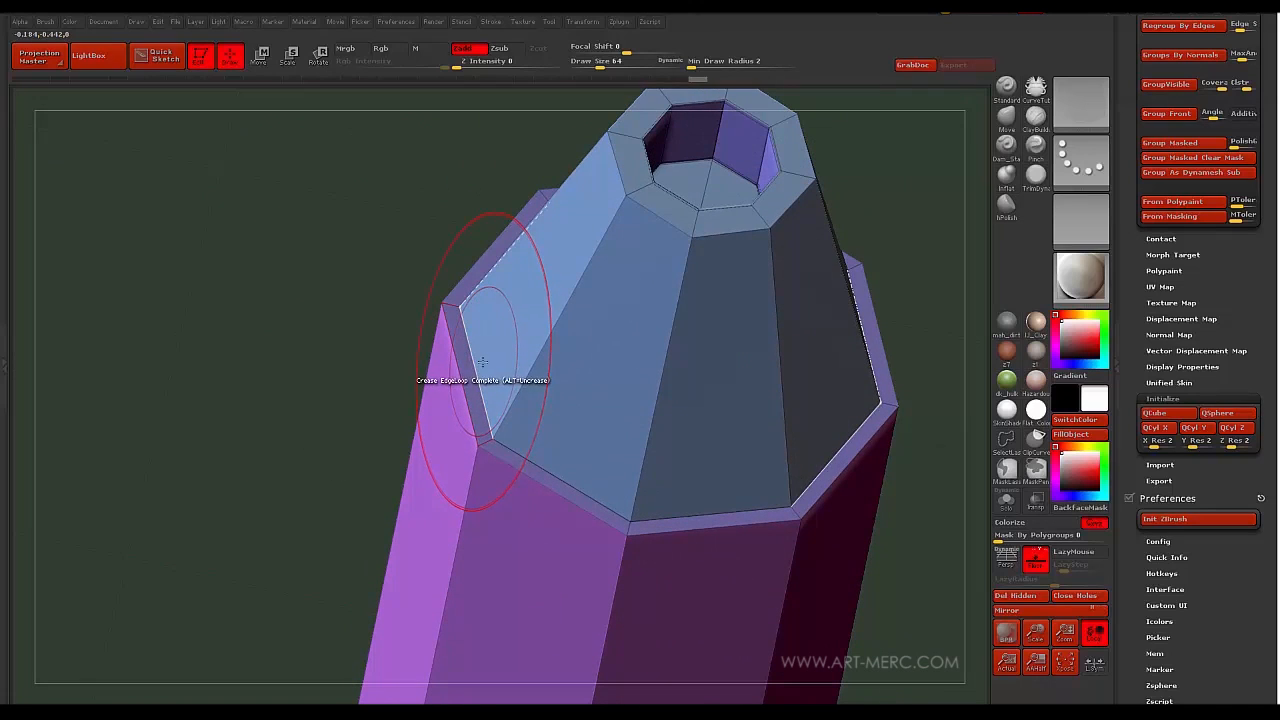
left_click_drag(441, 344, 547, 297)
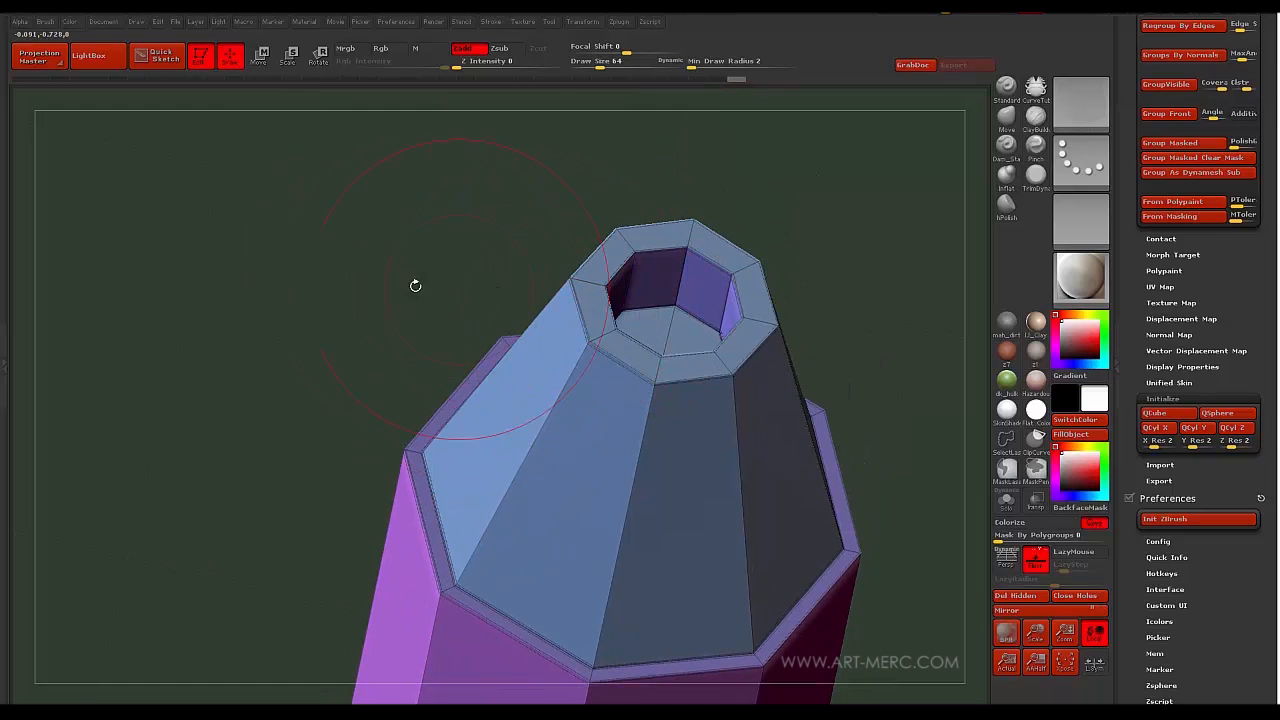
mouse_move(346, 347)
left_mouse_down()
mouse_move(337, 449)
mouse_move(363, 245)
mouse_move(417, 363)
mouse_move(440, 249)
mouse_move(440, 374)
mouse_move(416, 323)
left_mouse_up()
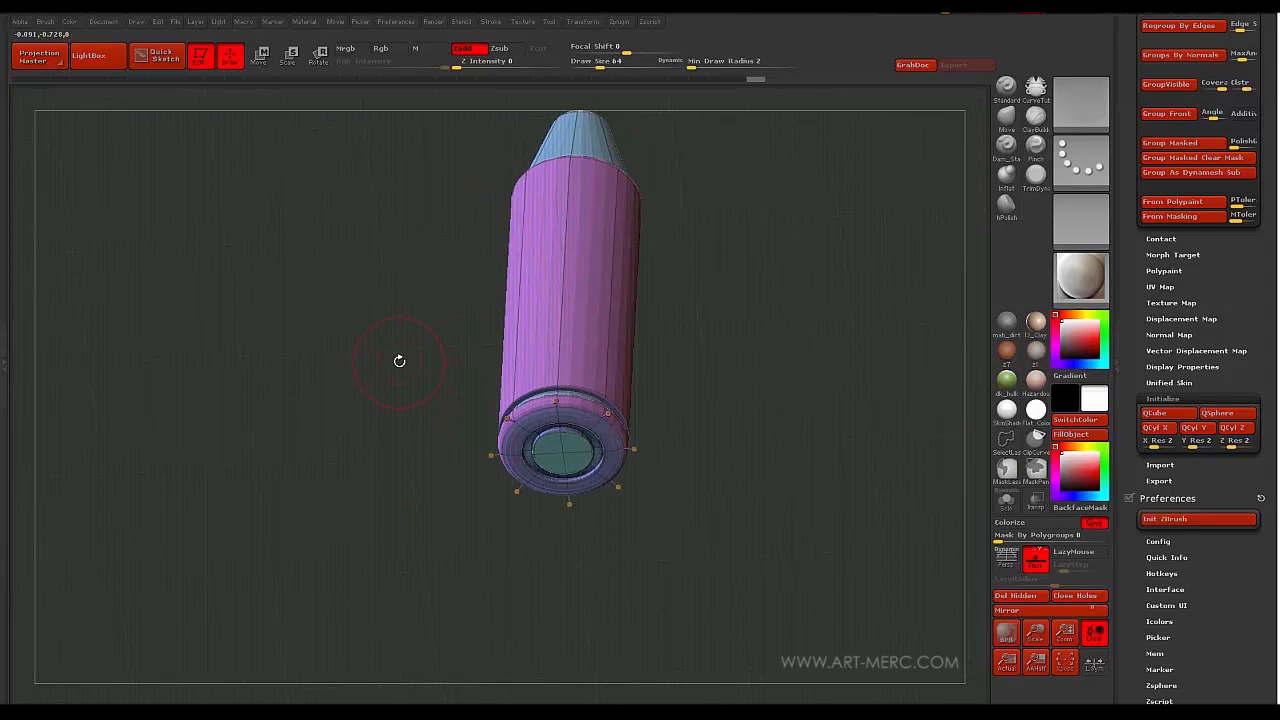
- Mask the base band and move the bullet's body and tip upward to lengthen it
mouse_move(382, 372)
left_mouse_down()
mouse_move(388, 445)
mouse_move(383, 346)
mouse_move(371, 540)
mouse_move(340, 425)
mouse_move(346, 350)
mouse_move(385, 537)
left_mouse_up()
key("shift+d")
left_click_drag(385, 537, 489, 264, "alt")
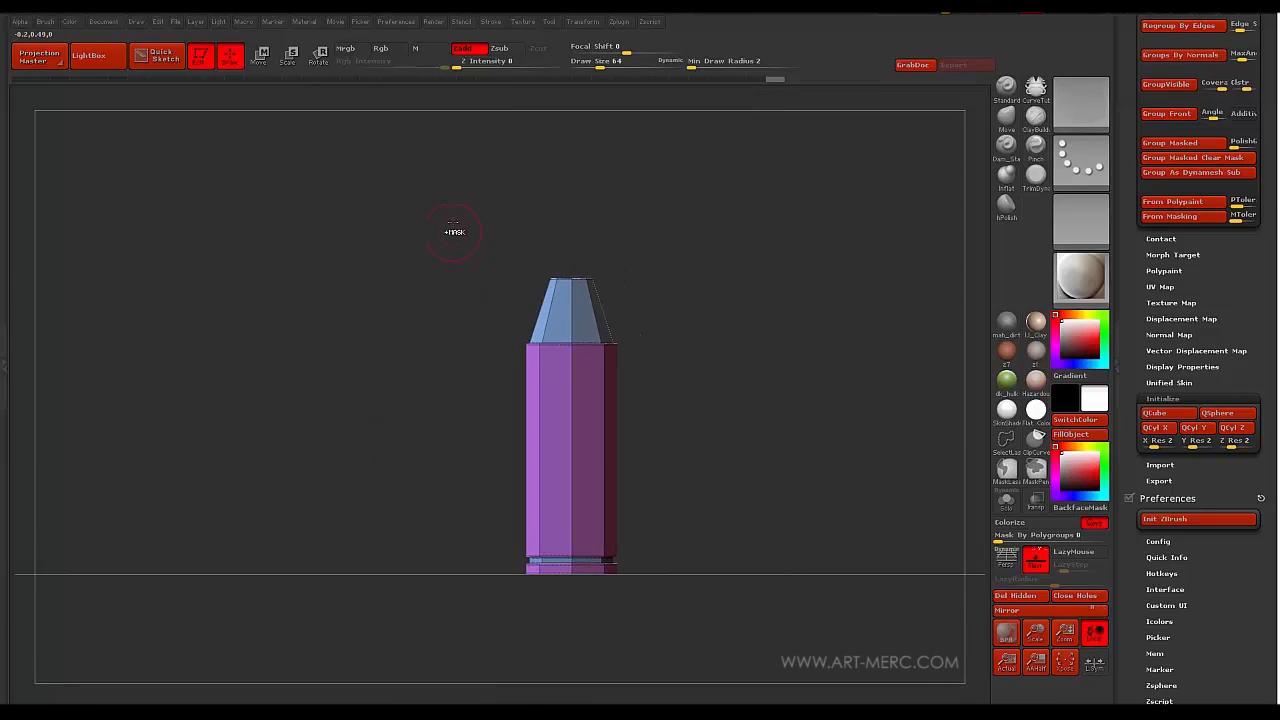
left_click_drag(443, 171, 679, 373, "ctrl")
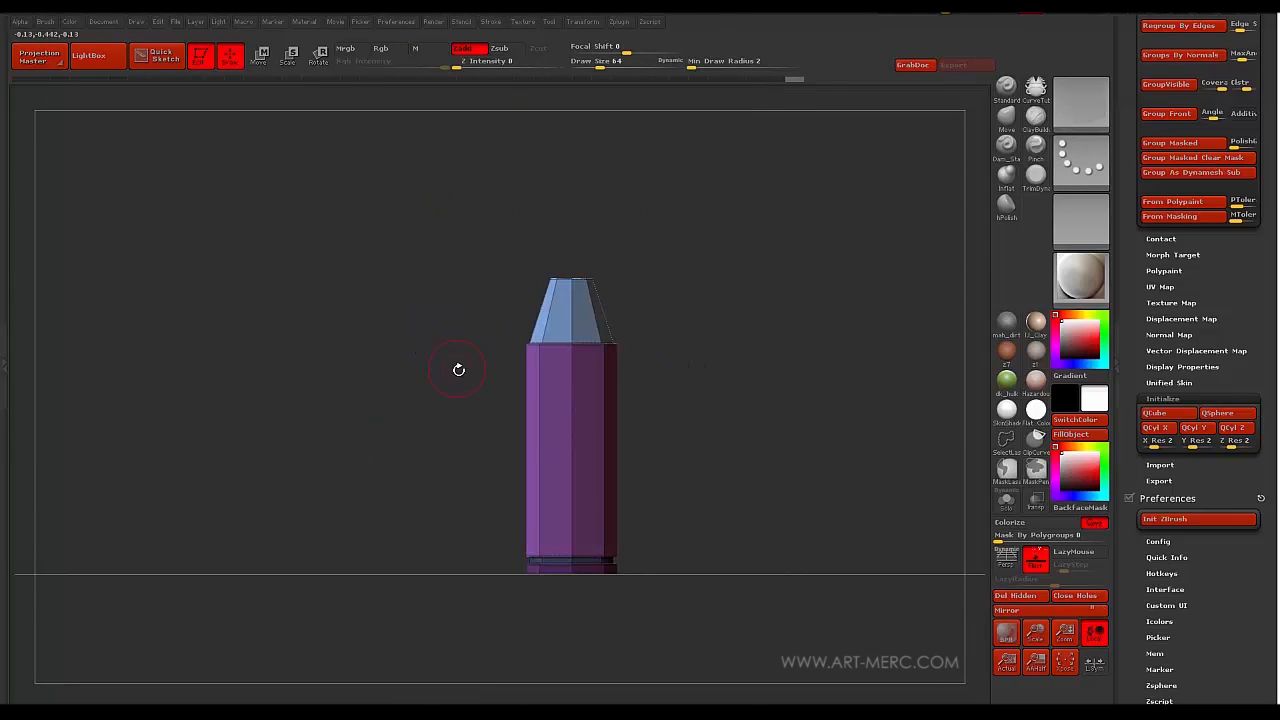
key("w")
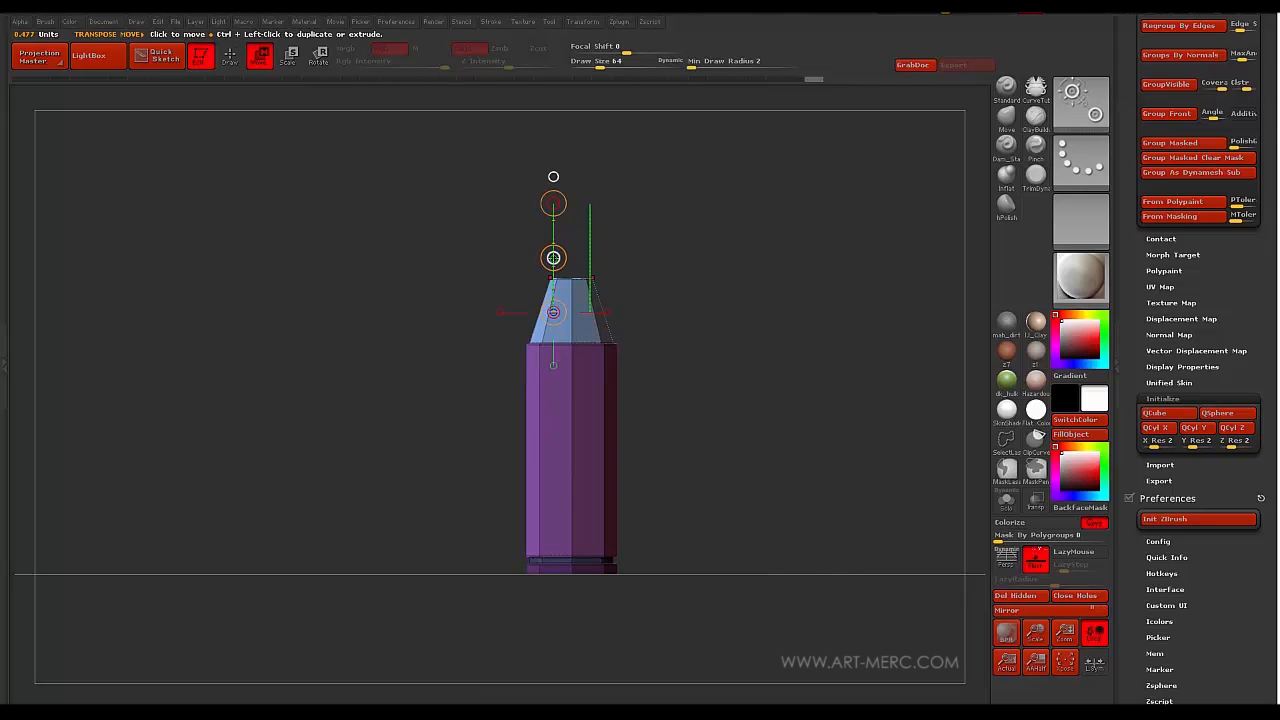
left_click_drag(553, 257, 553, 236)
mouse_move(445, 318)
left_mouse_down("alt")
mouse_move(484, 237)
mouse_move(445, 450)
mouse_move(428, 330)
mouse_move(424, 455)
mouse_move(449, 332)
left_mouse_up("alt")
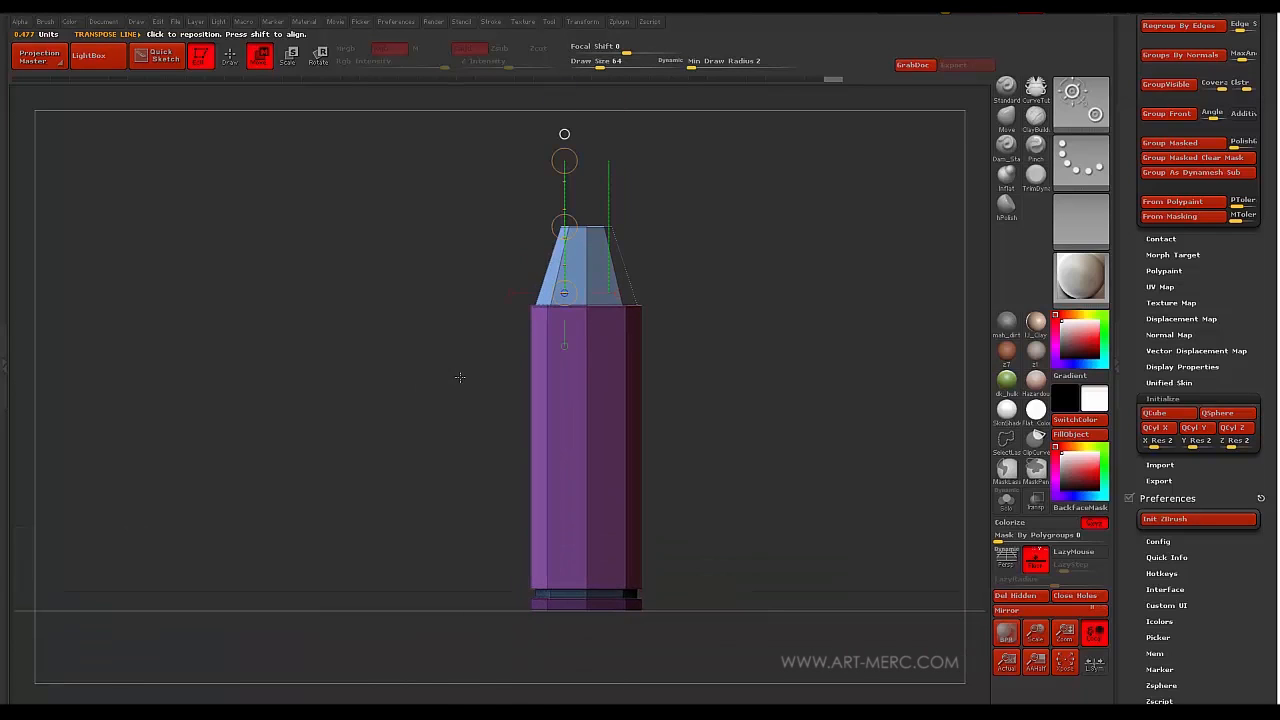
mouse_move(397, 364)
left_mouse_down()
mouse_move(423, 354)
mouse_move(416, 401)
mouse_move(423, 323)
mouse_move(410, 391)
mouse_move(421, 379)
left_mouse_up()
key("q")
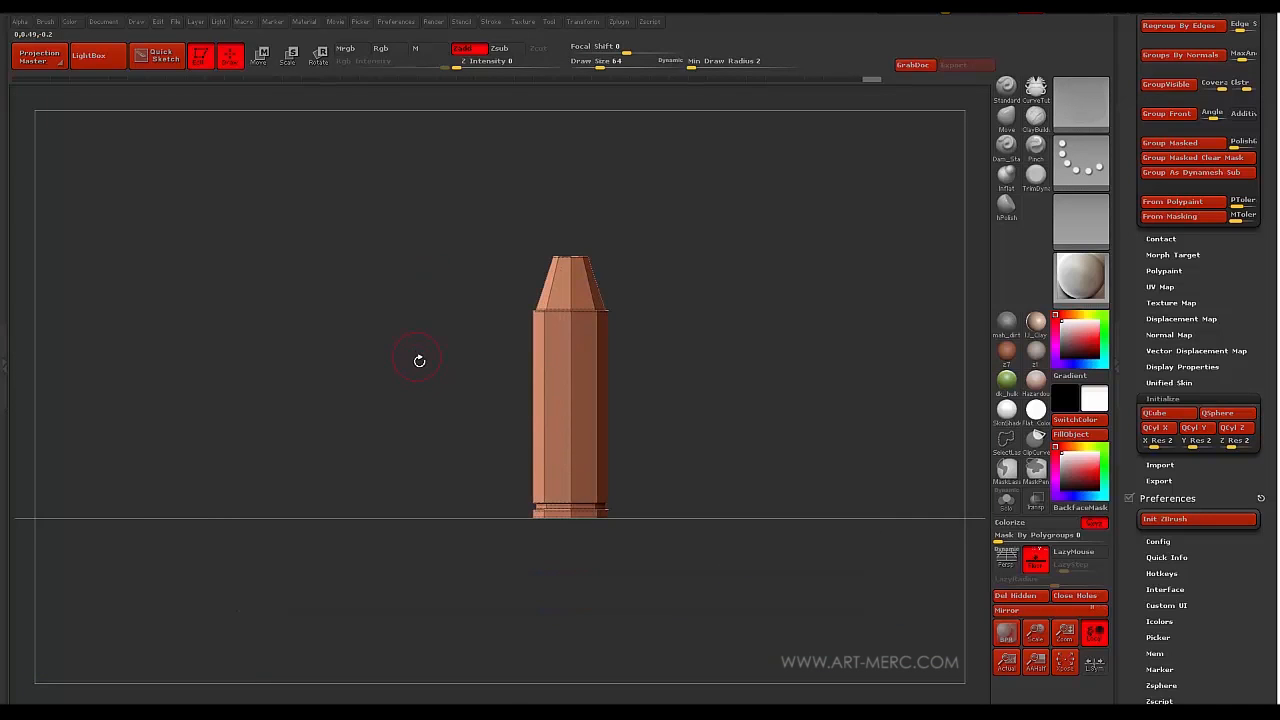
- Turn on Polyframe and QMesh the long side faces into a new polygroup around the body
mouse_move(453, 312)
left_mouse_down()
mouse_move(414, 403)
mouse_move(434, 317)
mouse_move(457, 326)
left_mouse_up()
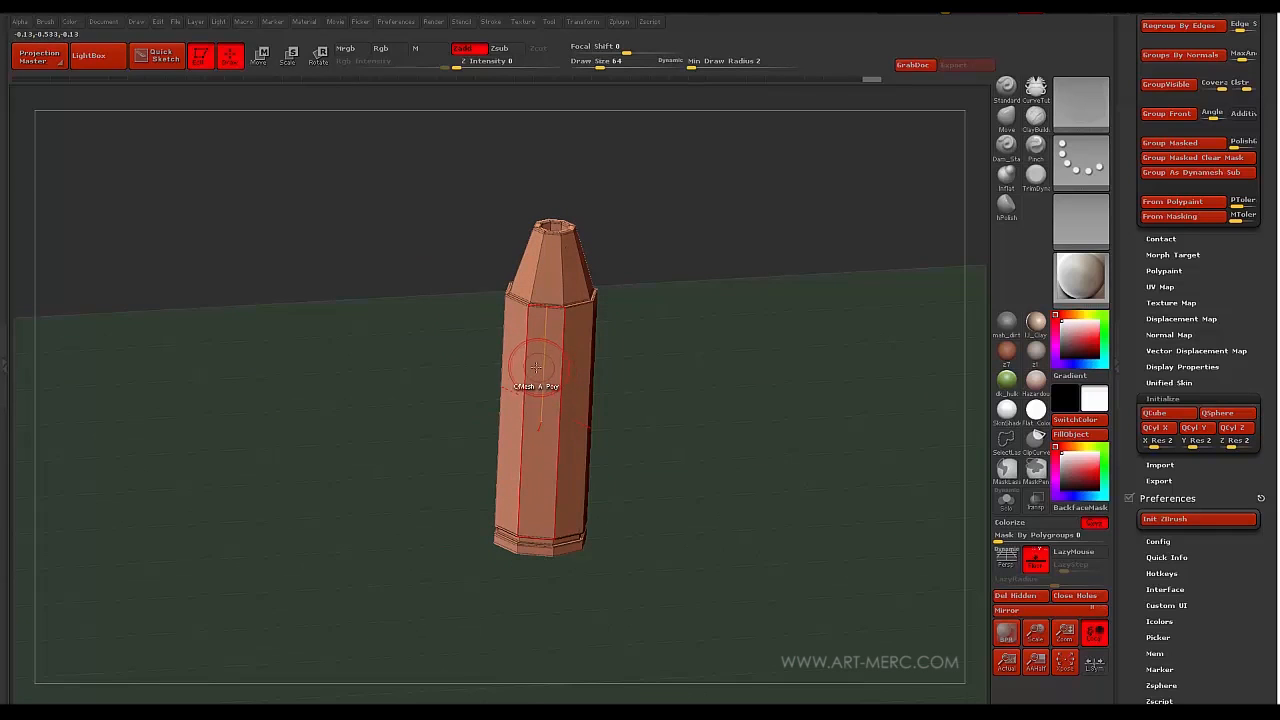
left_click(582, 22)
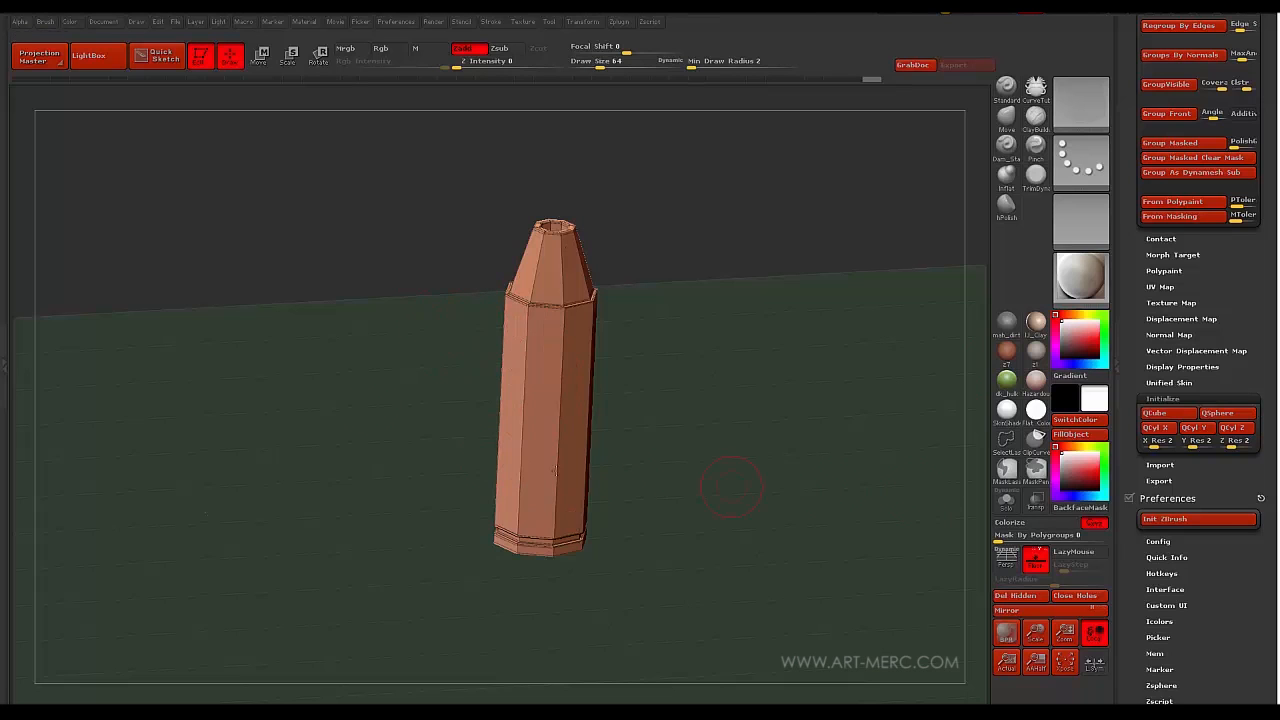
left_click_drag(387, 390, 409, 496)
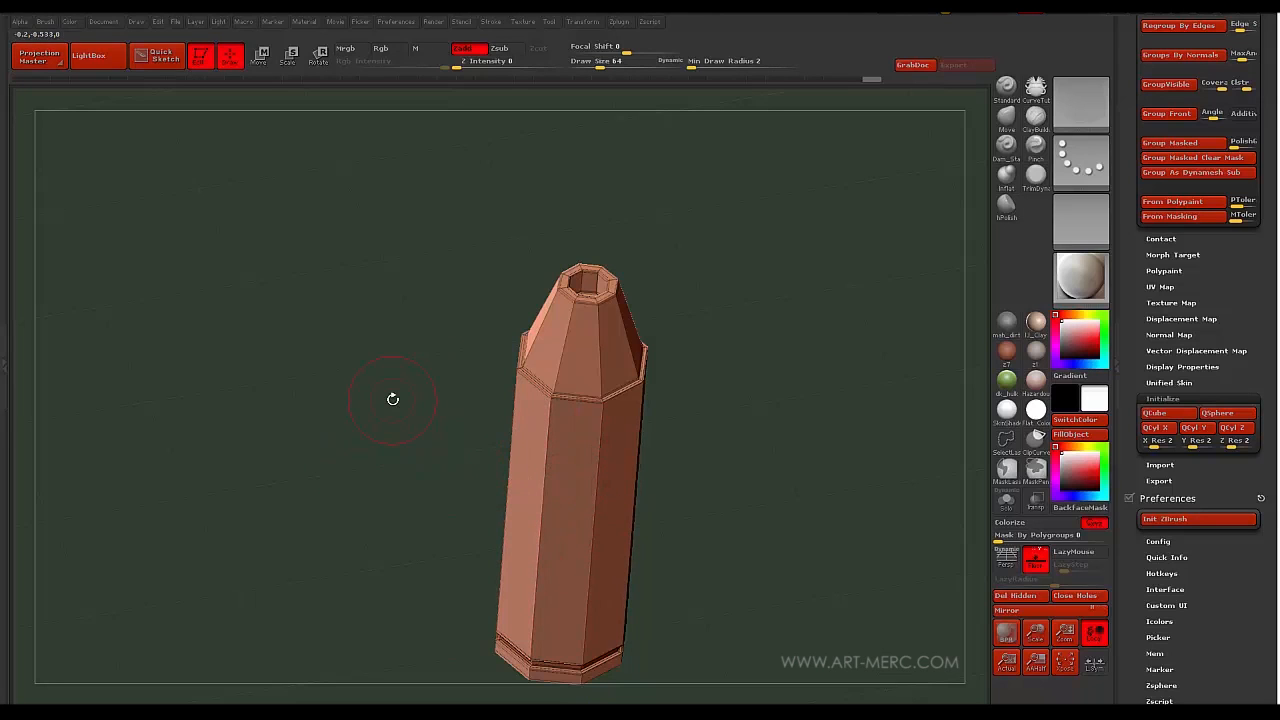
left_click(573, 490)
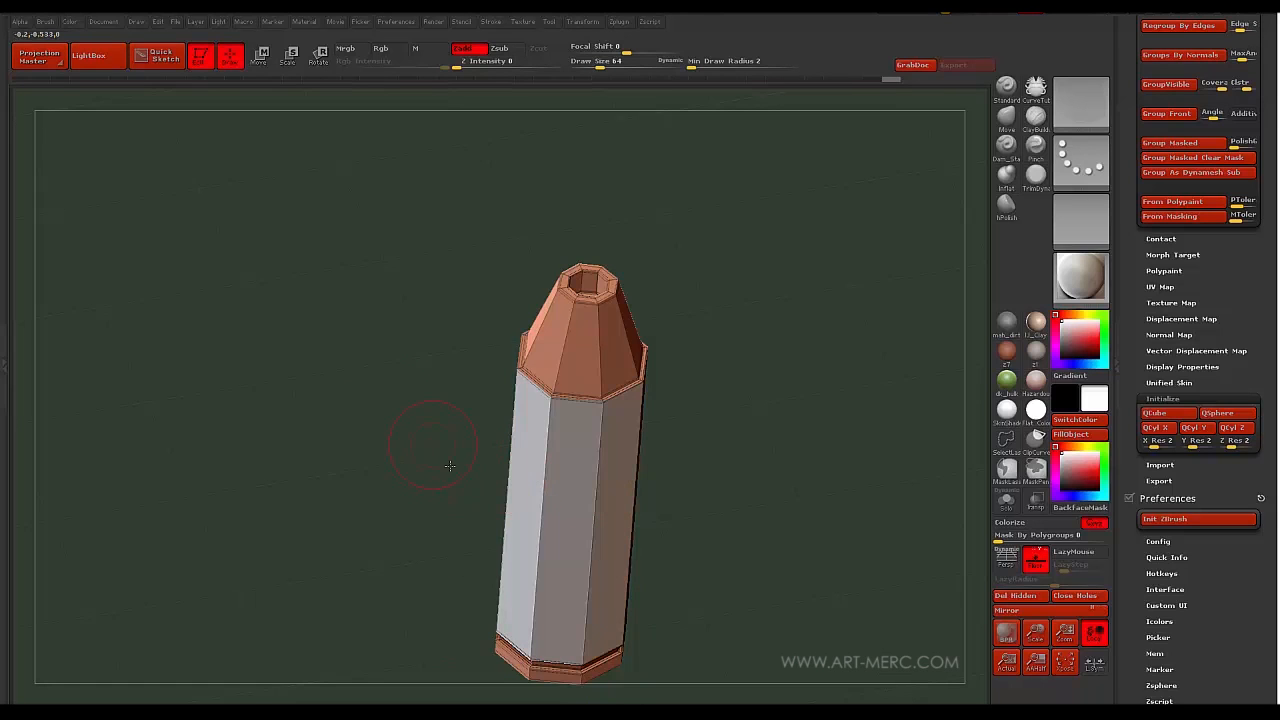
mouse_move(414, 443)
left_mouse_down()
mouse_move(482, 466)
mouse_move(351, 449)
mouse_move(376, 421)
mouse_move(386, 458)
mouse_move(417, 348)
mouse_move(423, 374)
mouse_move(410, 363)
mouse_move(418, 347)
mouse_move(470, 356)
mouse_move(452, 369)
mouse_move(467, 377)
left_mouse_up()
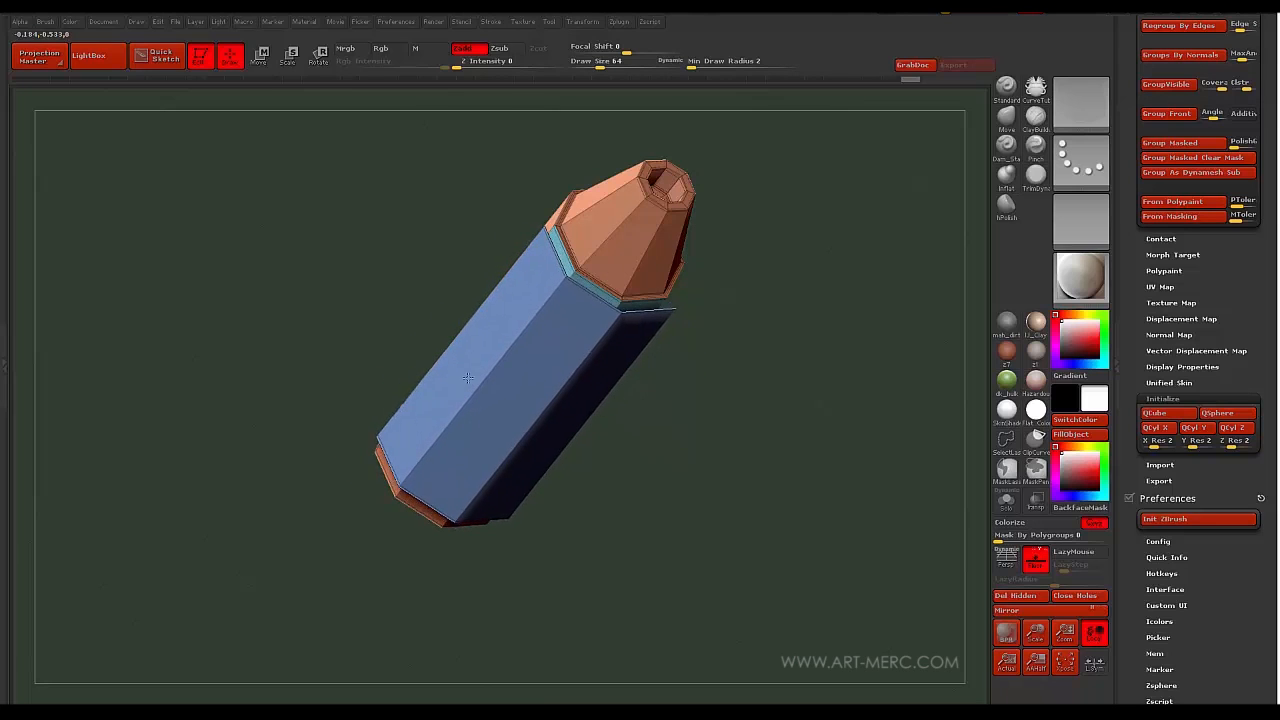
left_click_drag(323, 329, 416, 399)
scroll(1133, 328, "up", 8)
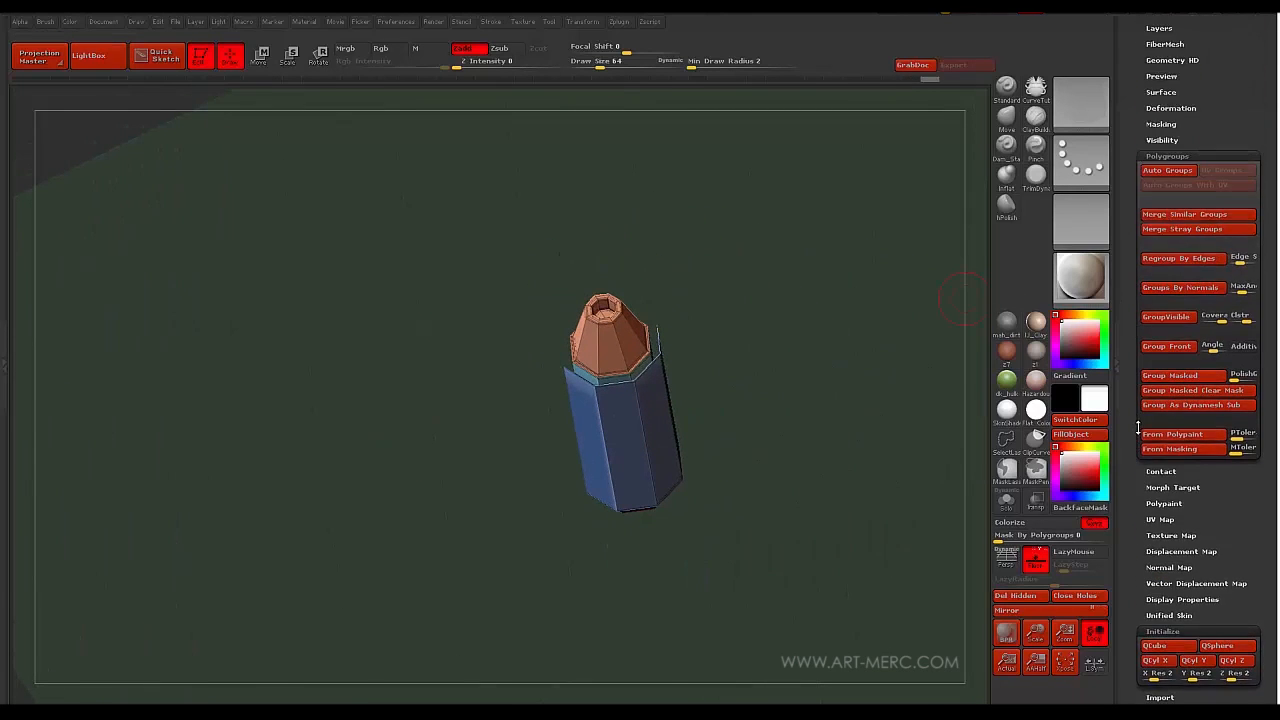
- Auto Group the bullet and isolate the body-shell polygroup, hiding the copper tip and base
left_click(1150, 292)
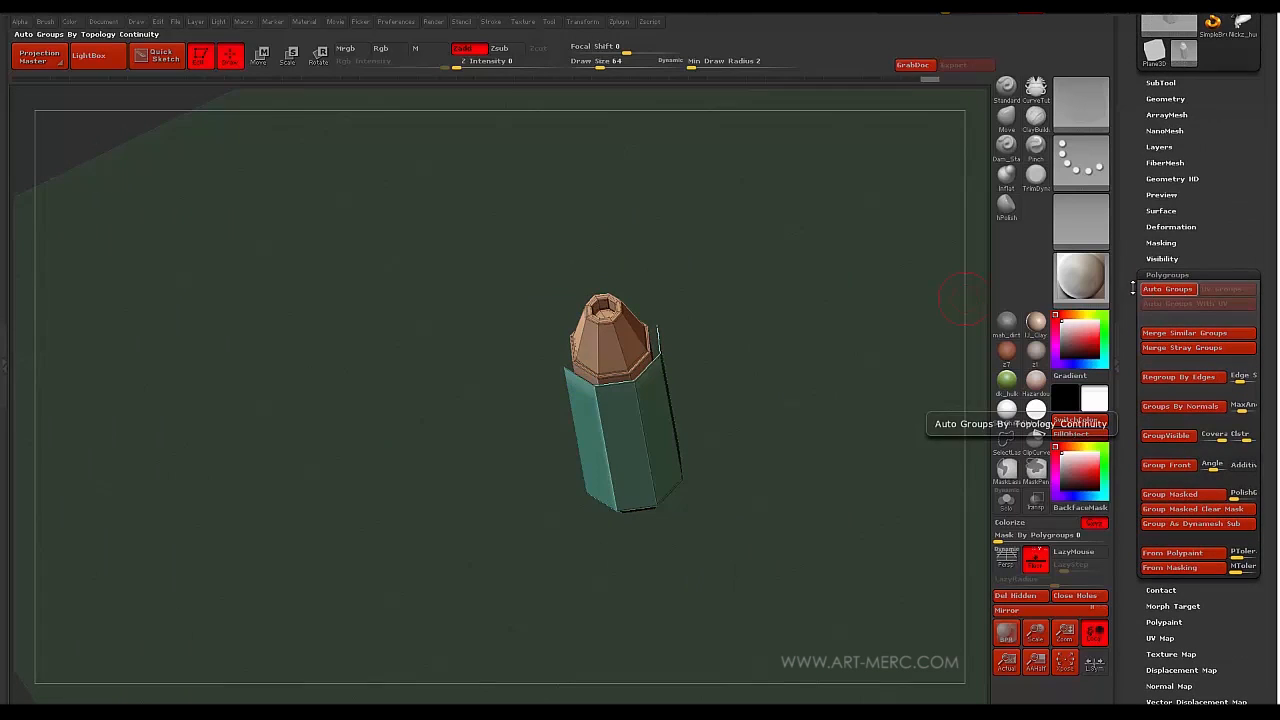
left_click_drag(401, 433, 423, 397)
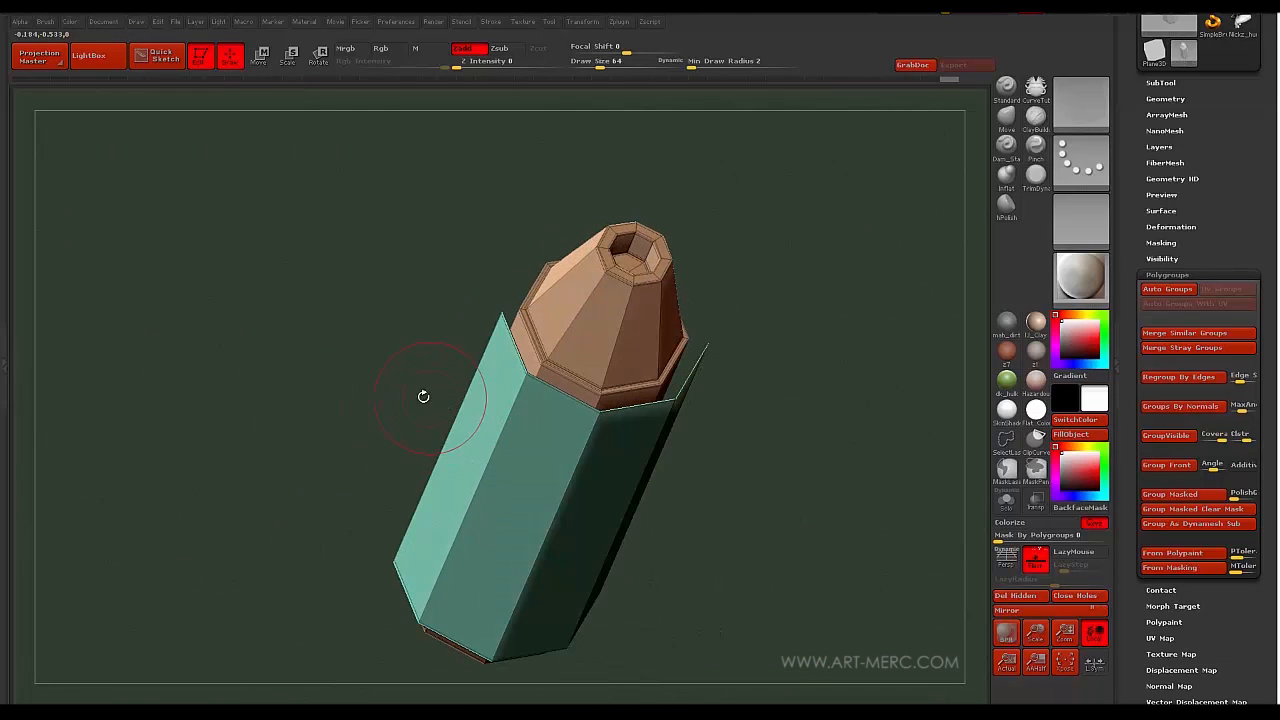
left_click(493, 334, "ctrl+shift")
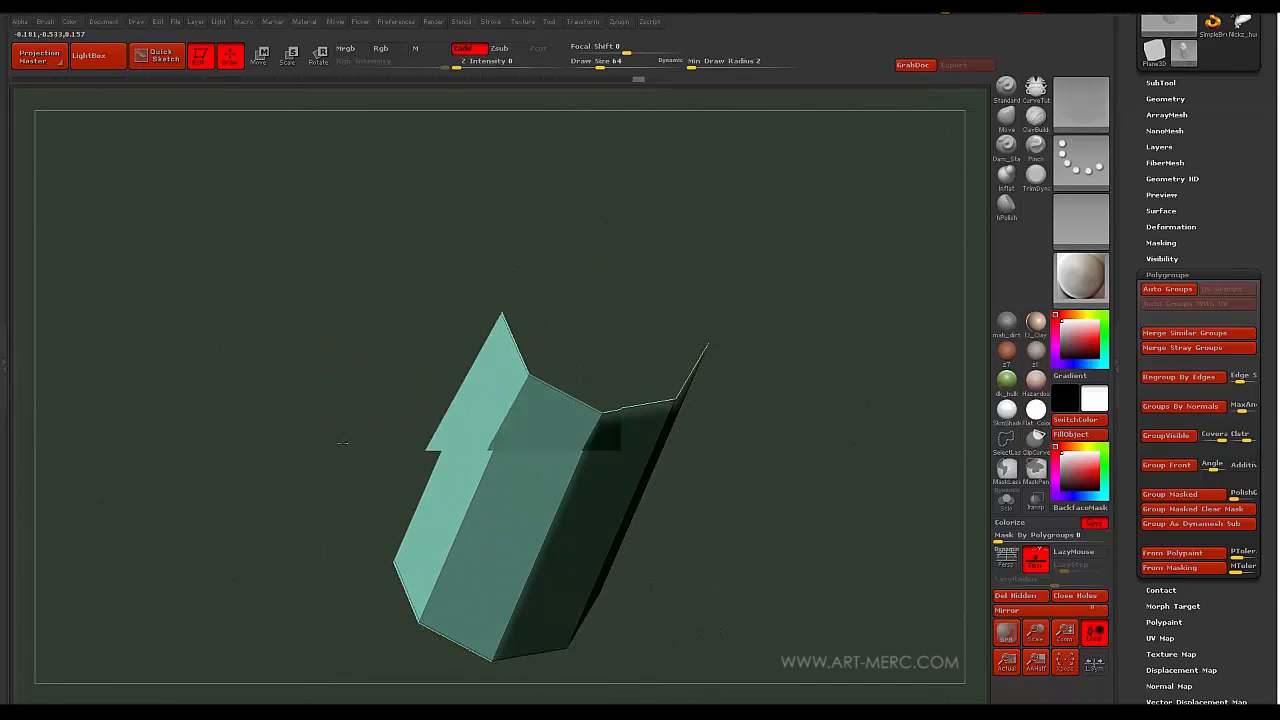
left_click_drag(342, 443, 779, 243)
left_click(1160, 83)
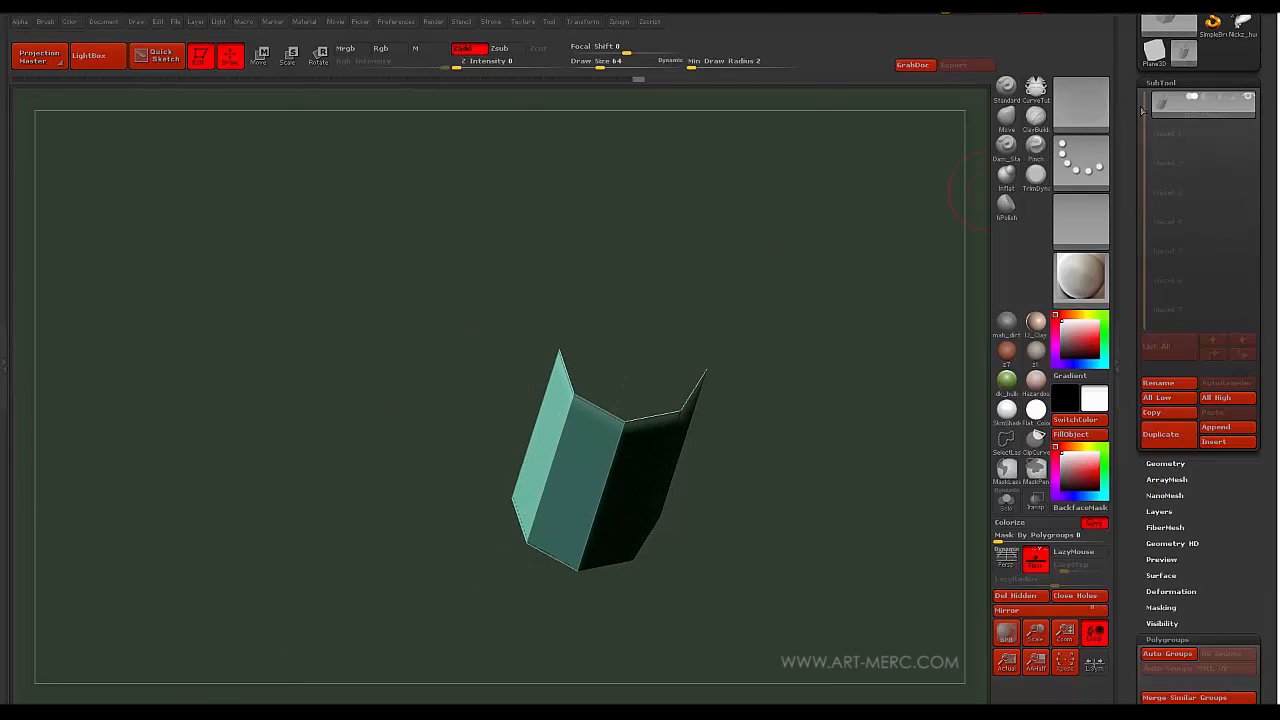
- Use SubTool Split Hidden to make the side panels a separate subtool, then inspect both
left_click(1151, 487)
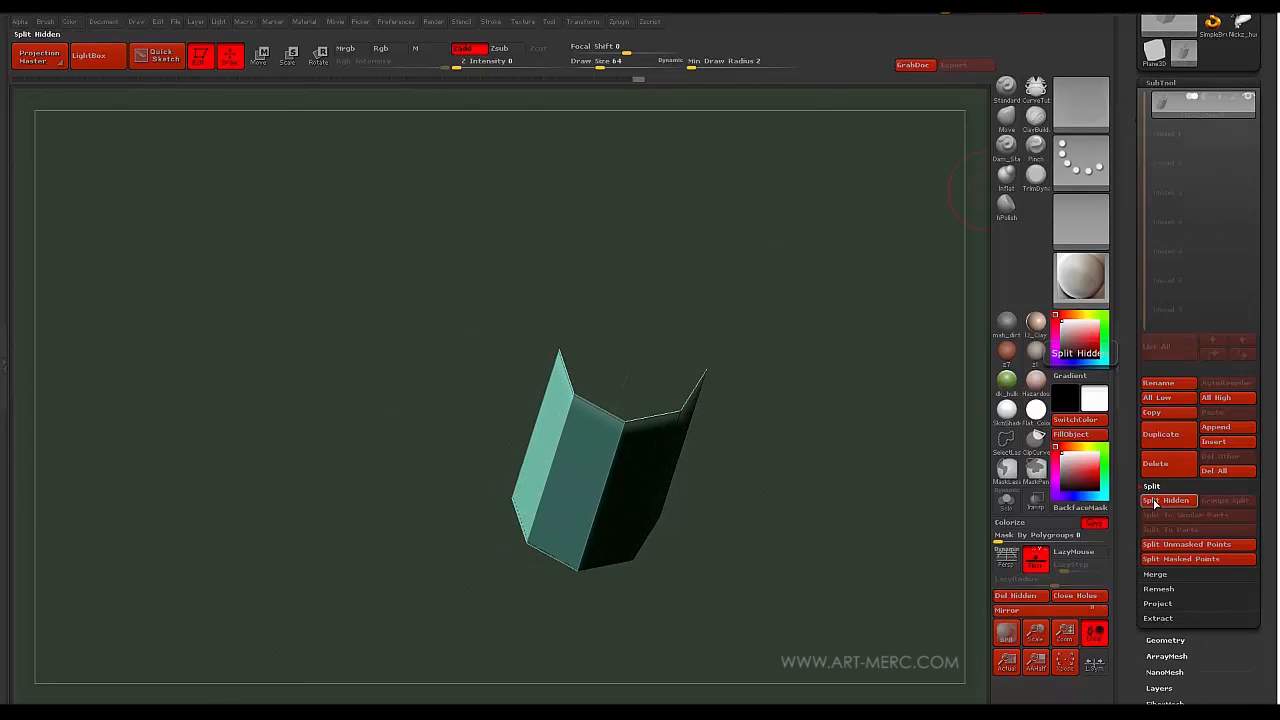
left_click(1154, 500)
mouse_move(425, 431)
left_mouse_down()
mouse_move(442, 415)
mouse_move(451, 531)
mouse_move(434, 346)
mouse_move(471, 383)
mouse_move(604, 330)
left_mouse_up()
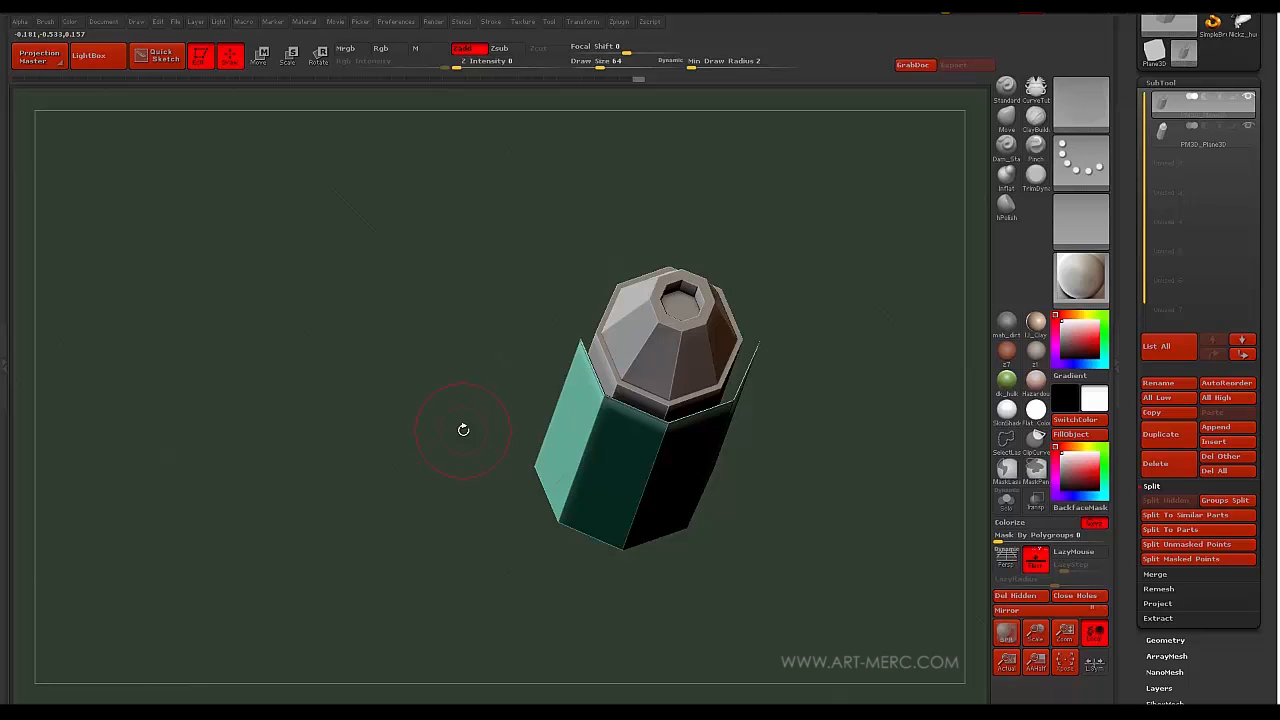
left_click_drag(421, 391, 455, 420)
left_click_drag(683, 443, 563, 411, "alt")
mouse_move(423, 385)
left_mouse_down()
mouse_move(427, 327)
mouse_move(424, 364)
mouse_move(406, 371)
mouse_move(408, 340)
mouse_move(404, 418)
mouse_move(418, 412)
left_mouse_up()
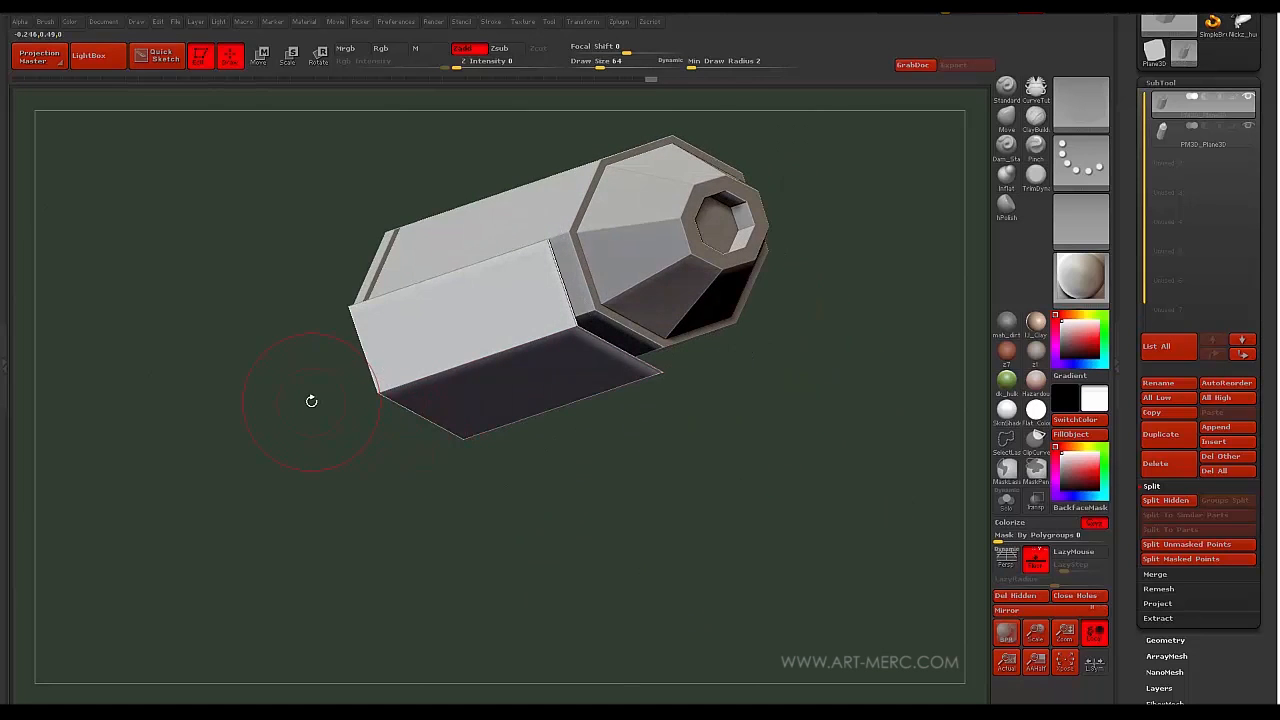
left_click_drag(309, 394, 339, 330)
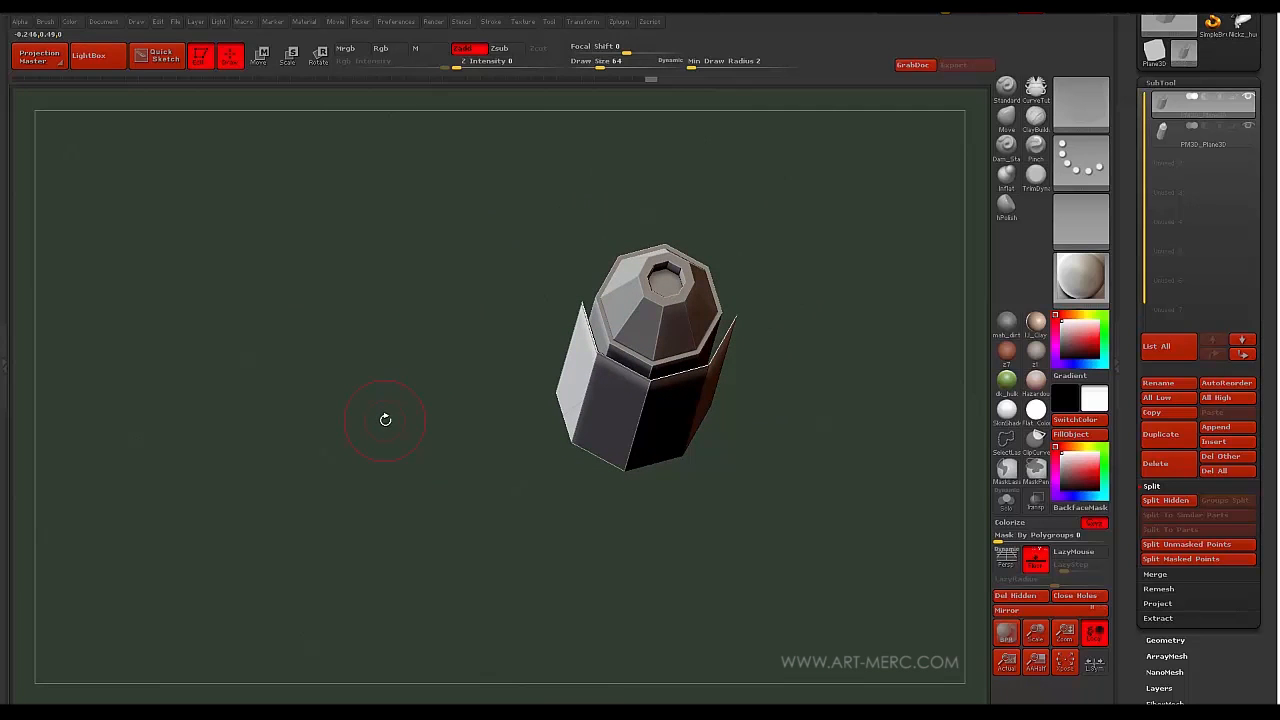
mouse_move(382, 425)
left_mouse_down()
mouse_move(423, 451)
mouse_move(420, 431)
mouse_move(433, 430)
mouse_move(402, 468)
mouse_move(425, 442)
left_mouse_up()
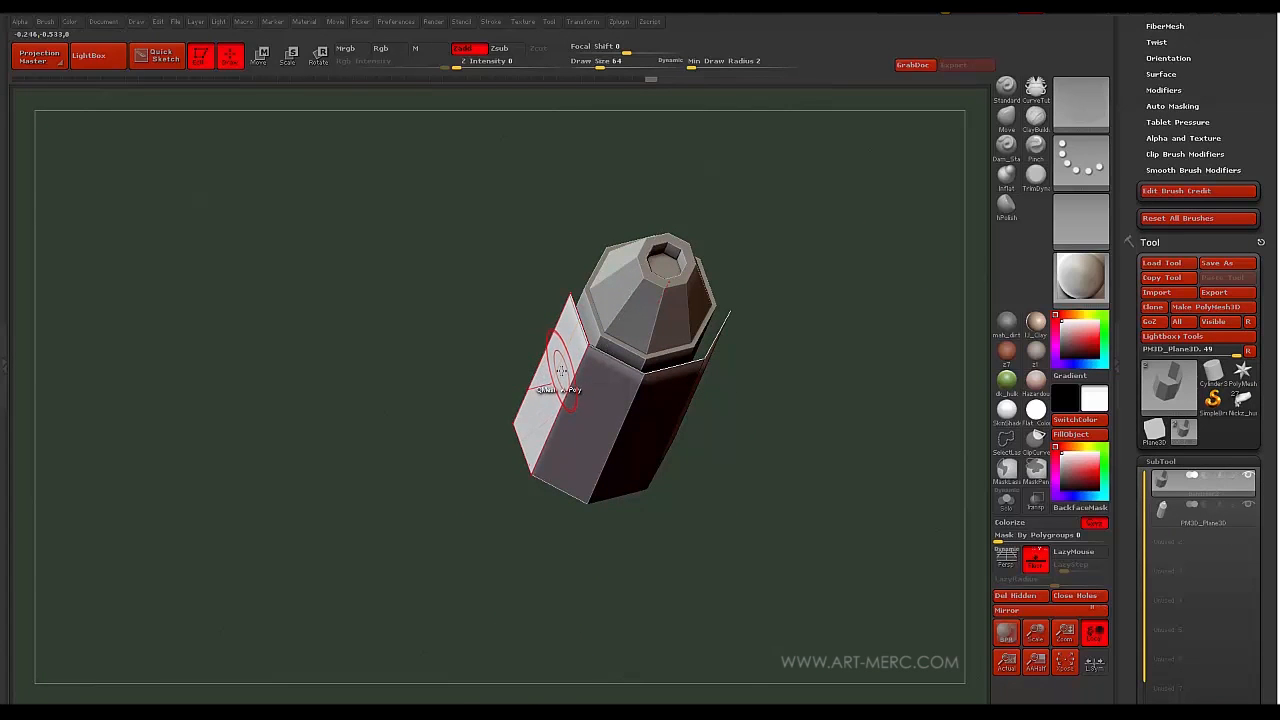
- Select the purple bandolier2 holder subtool and scale it down to hug the cylinder
left_click_drag(561, 371, 537, 377)
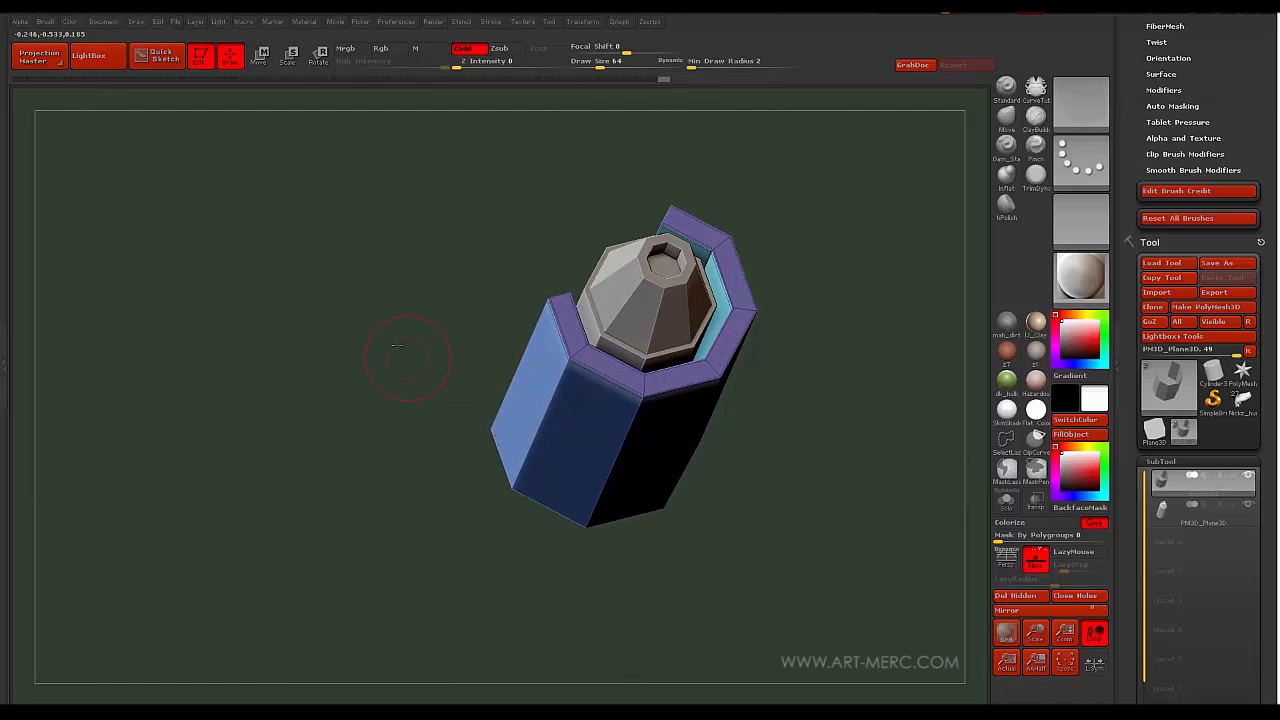
mouse_move(397, 345)
left_mouse_down()
mouse_move(420, 340)
mouse_move(430, 306)
mouse_move(443, 409)
mouse_move(428, 513)
left_mouse_up()
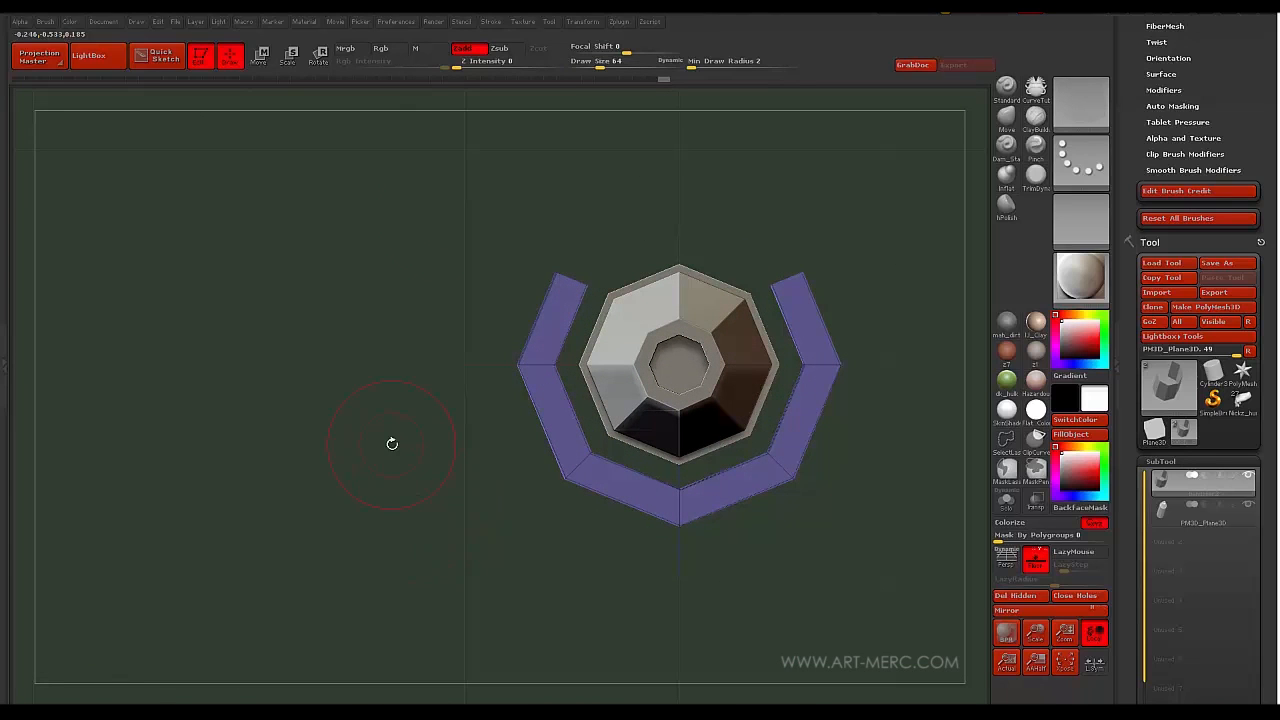
left_click(572, 253, "alt")
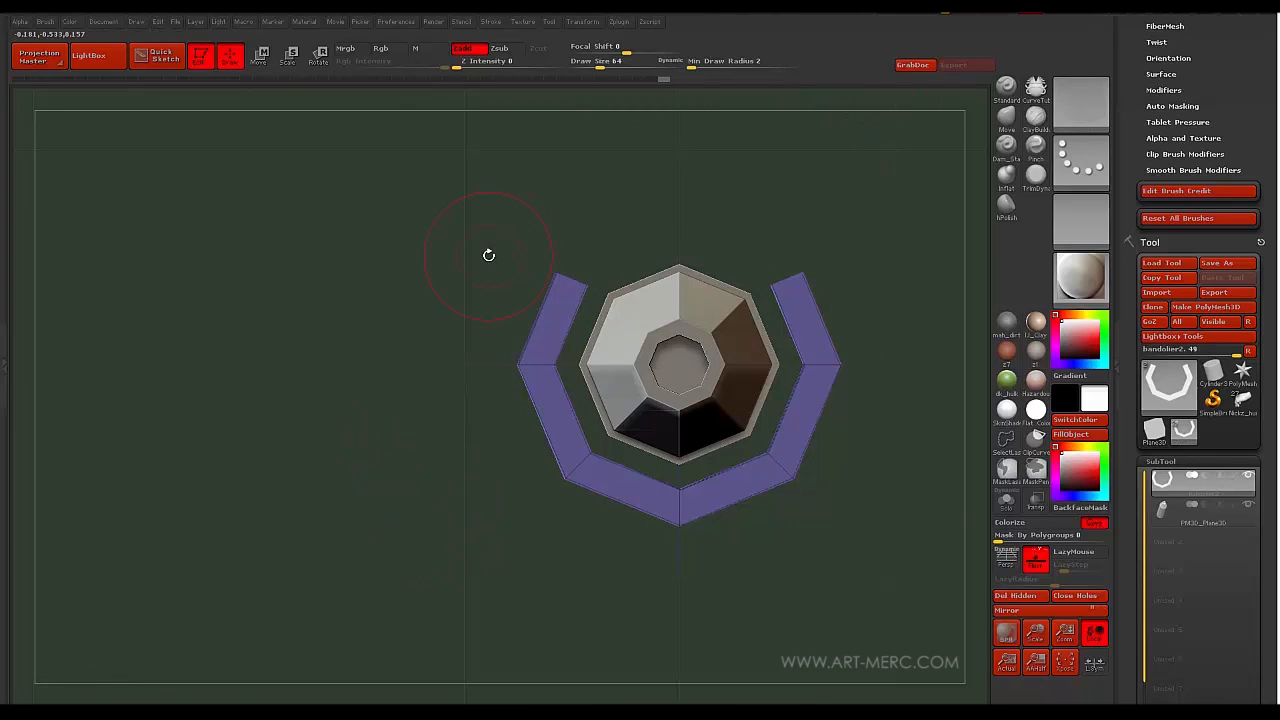
mouse_move(421, 360)
left_mouse_down()
mouse_move(400, 366)
mouse_move(356, 334)
mouse_move(437, 377)
left_mouse_up()
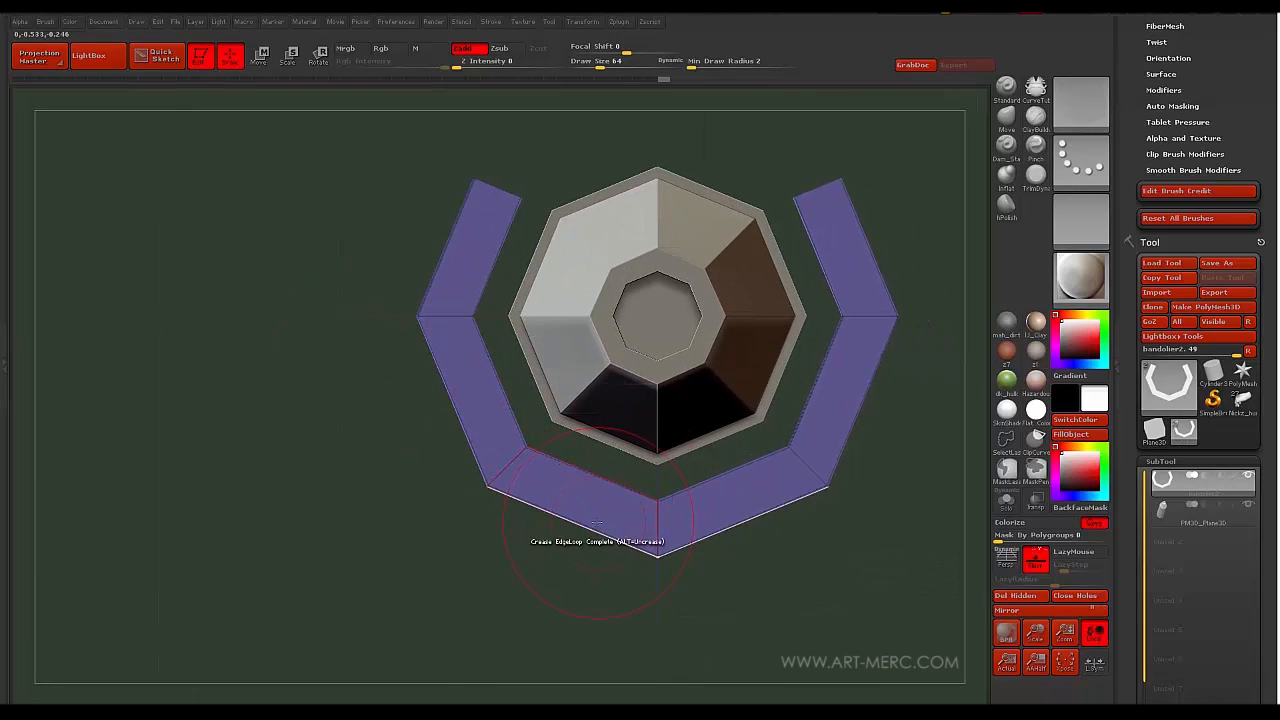
key("e")
left_click_drag(657, 500, 493, 519)
- Raise the purple holder upward along the cylinder with the Move transpose
key("w")
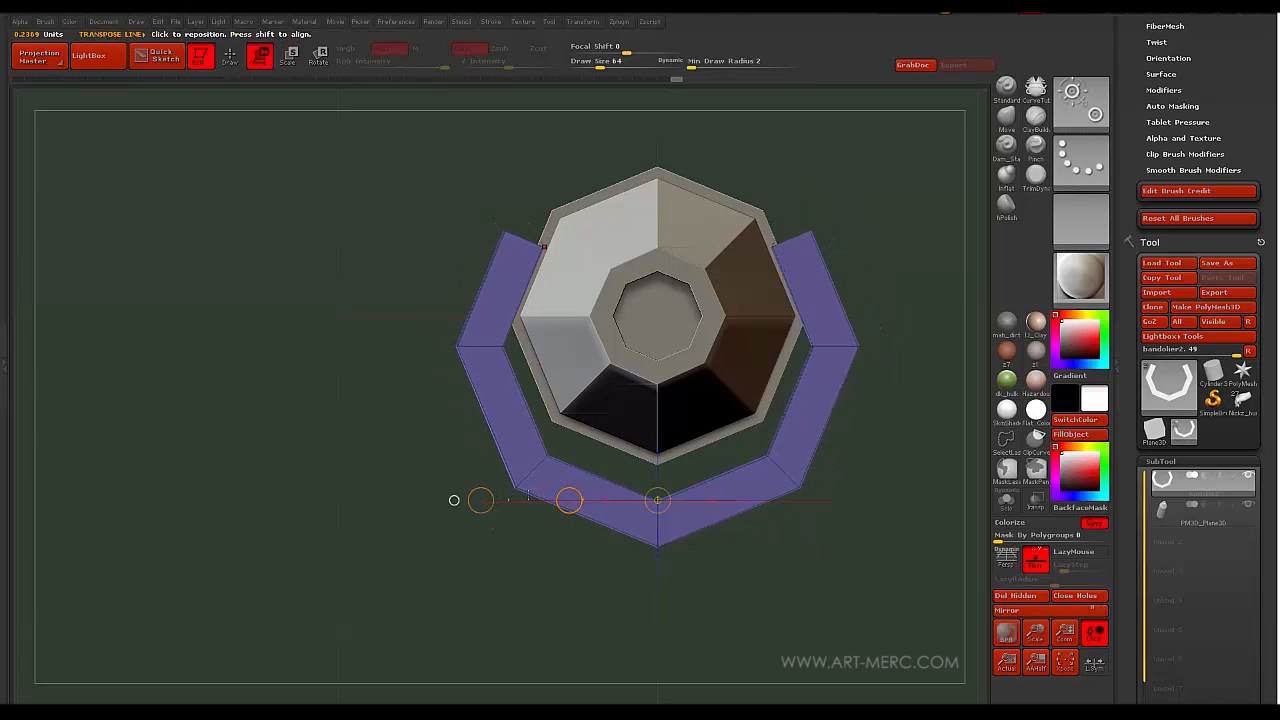
left_click_drag(640, 531, 640, 418)
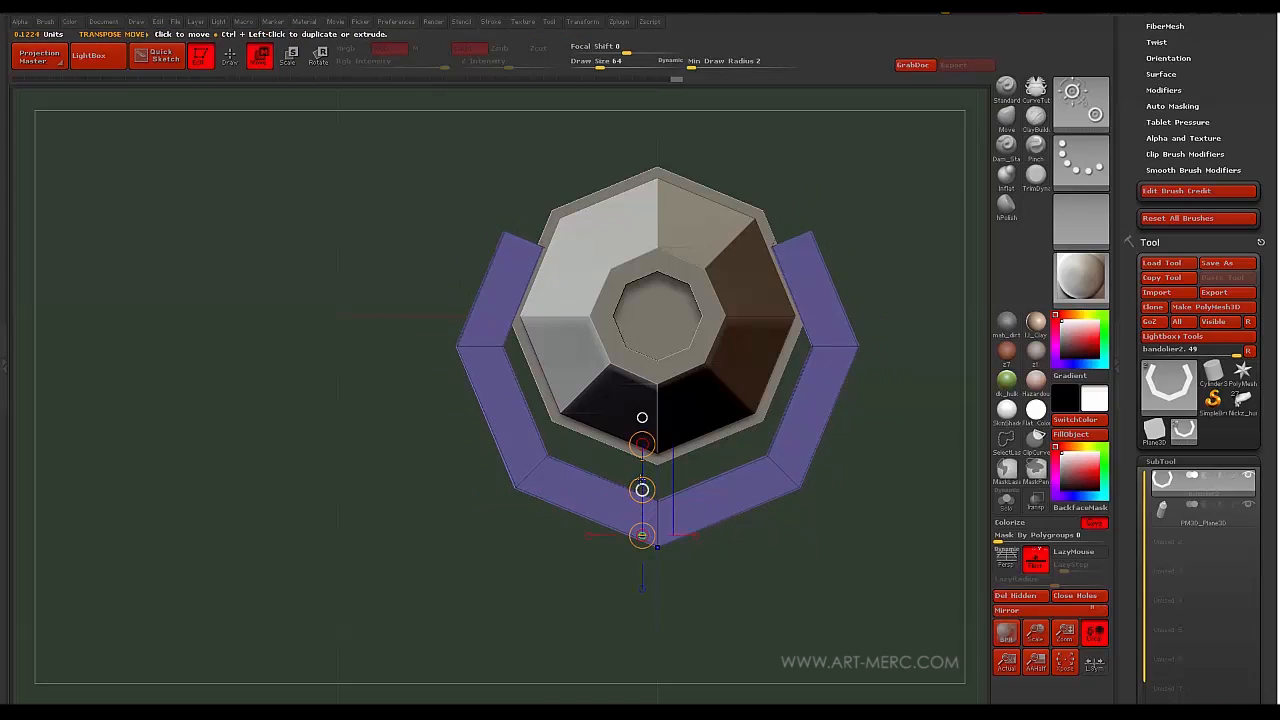
mouse_move(640, 489)
left_mouse_down()
mouse_move(635, 457)
mouse_move(497, 468)
mouse_move(496, 457)
left_mouse_up()
key("e")
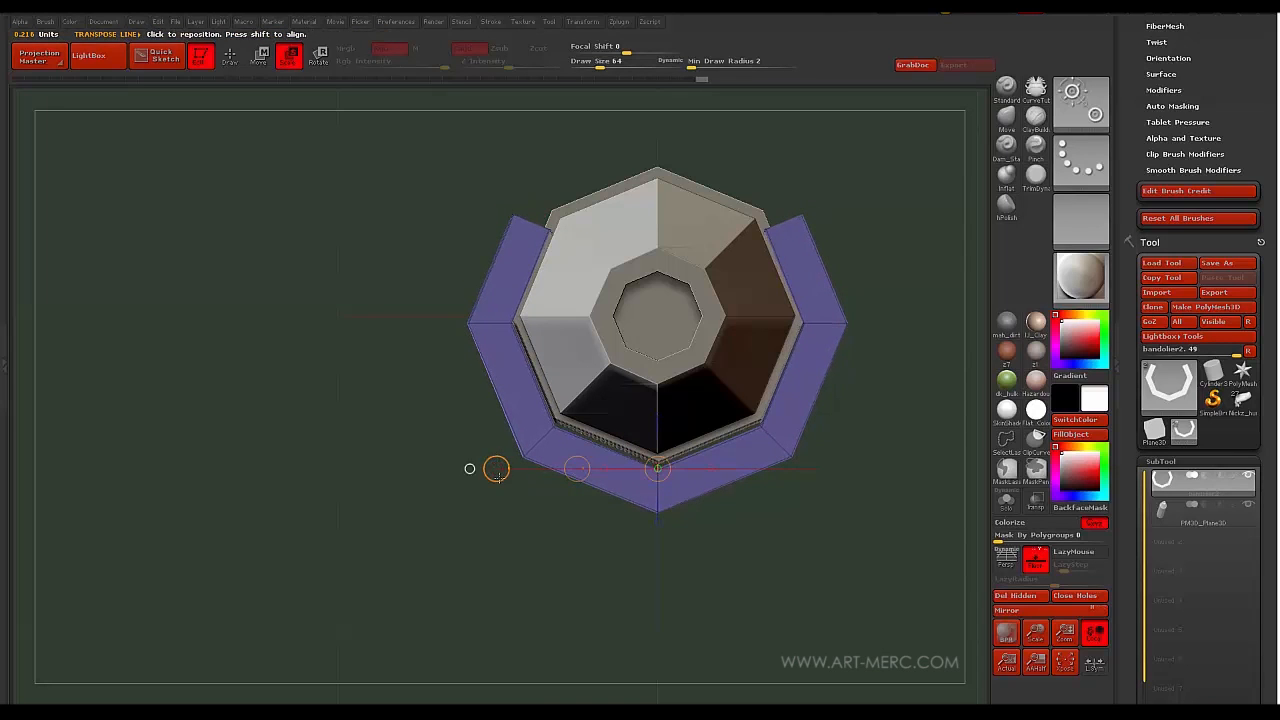
key("w")
left_click_drag(618, 497, 623, 371)
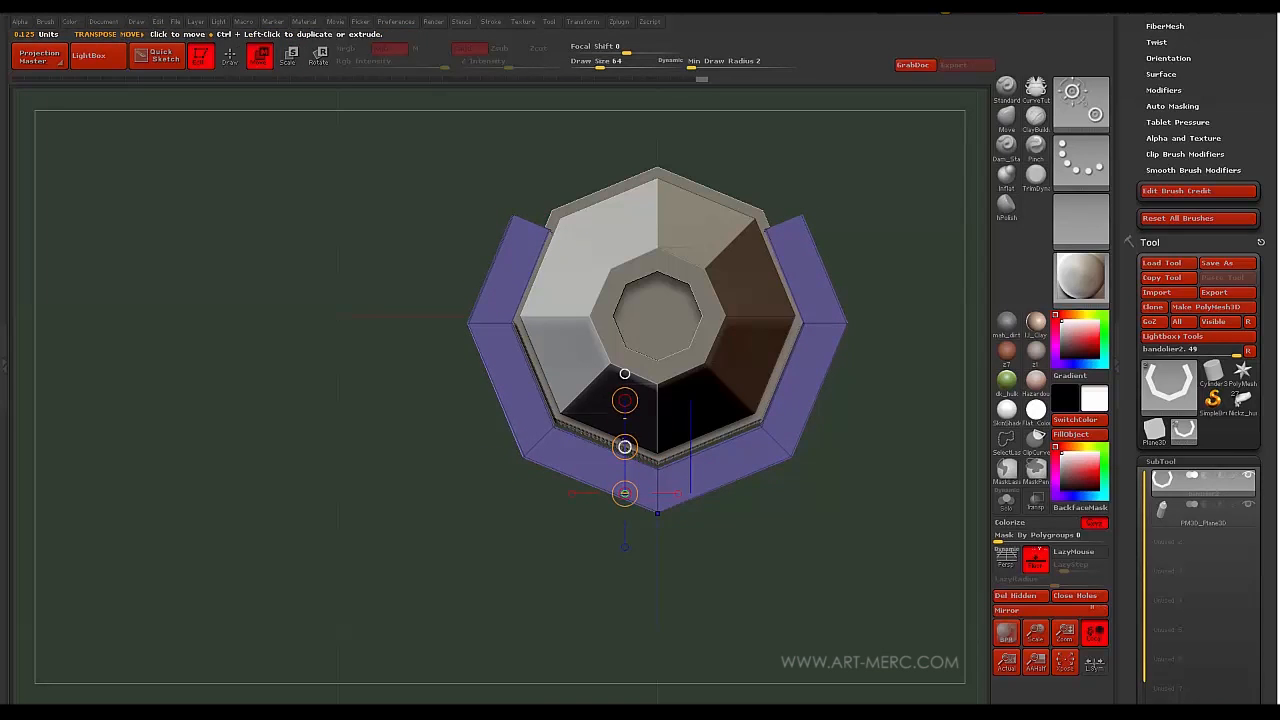
left_click_drag(623, 443, 615, 433)
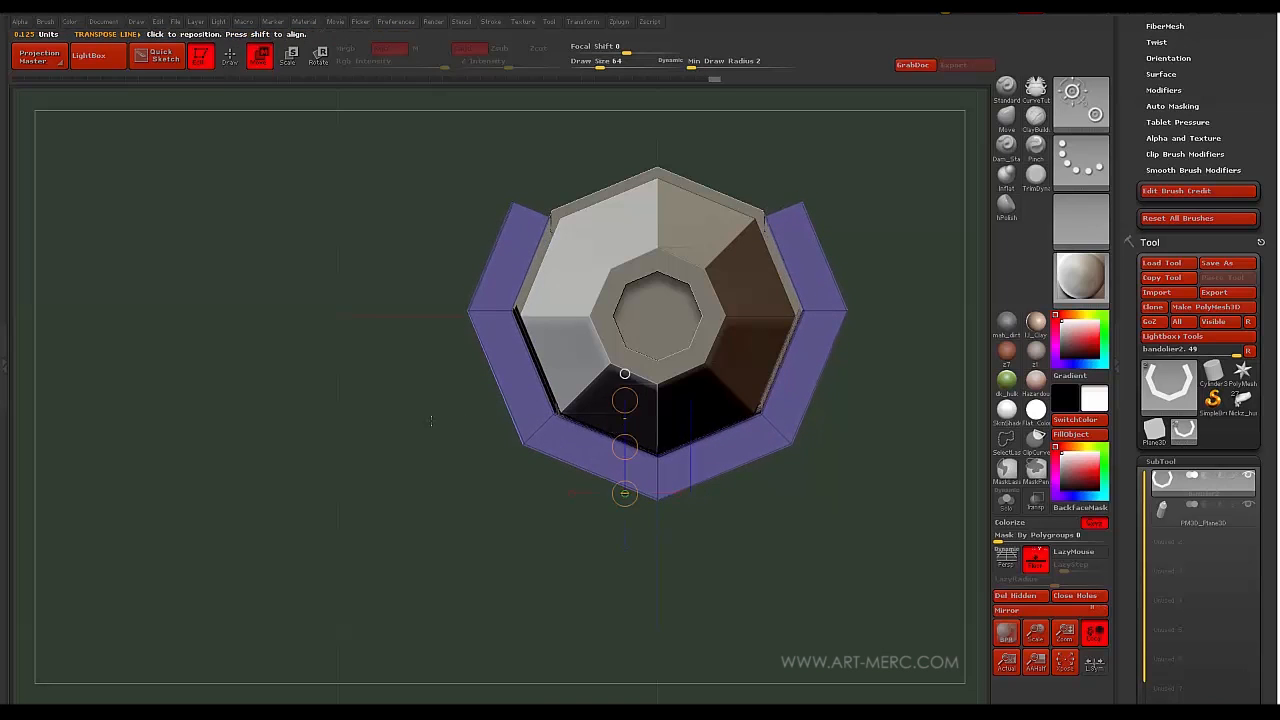
left_click_drag(410, 426, 448, 408, "alt")
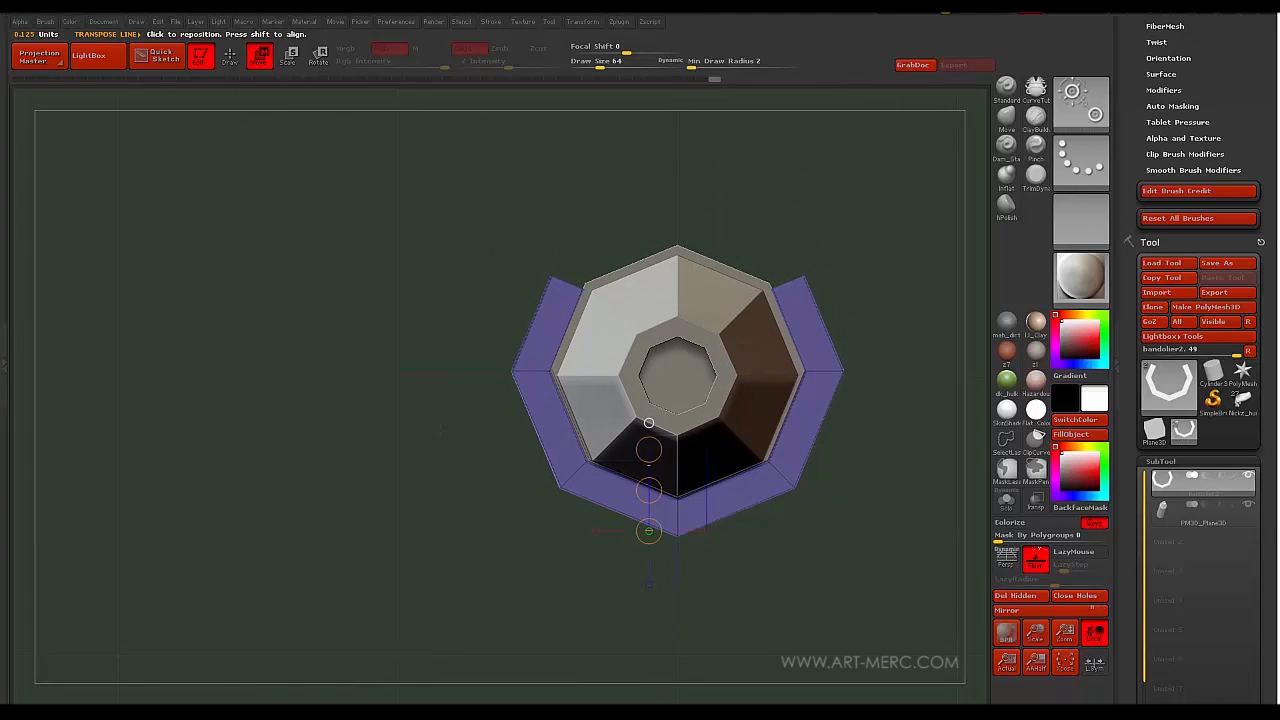
left_click_drag(434, 426, 426, 366)
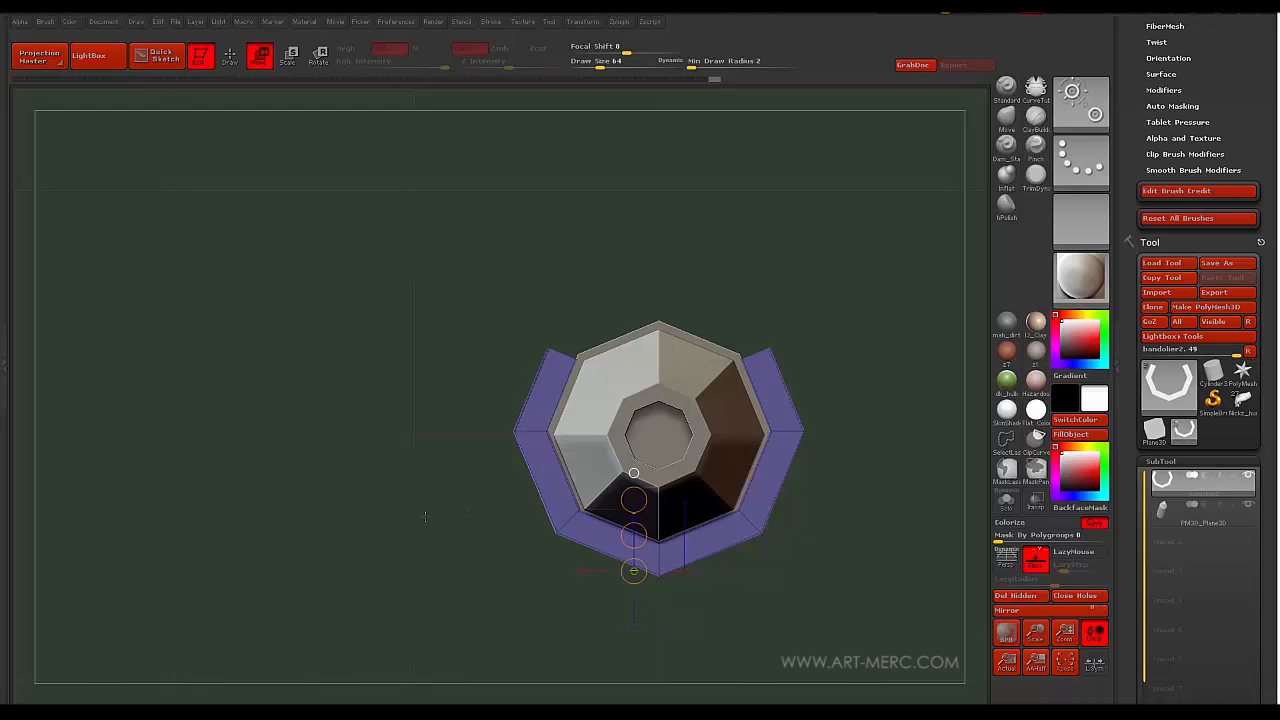
- Mask the holder and move its side pieces to stand straight and upright
key("q")
mouse_move(405, 261)
left_mouse_down("ctrl")
mouse_move(481, 352)
mouse_move(815, 375)
left_mouse_up("ctrl")
left_click(430, 371, "ctrl")
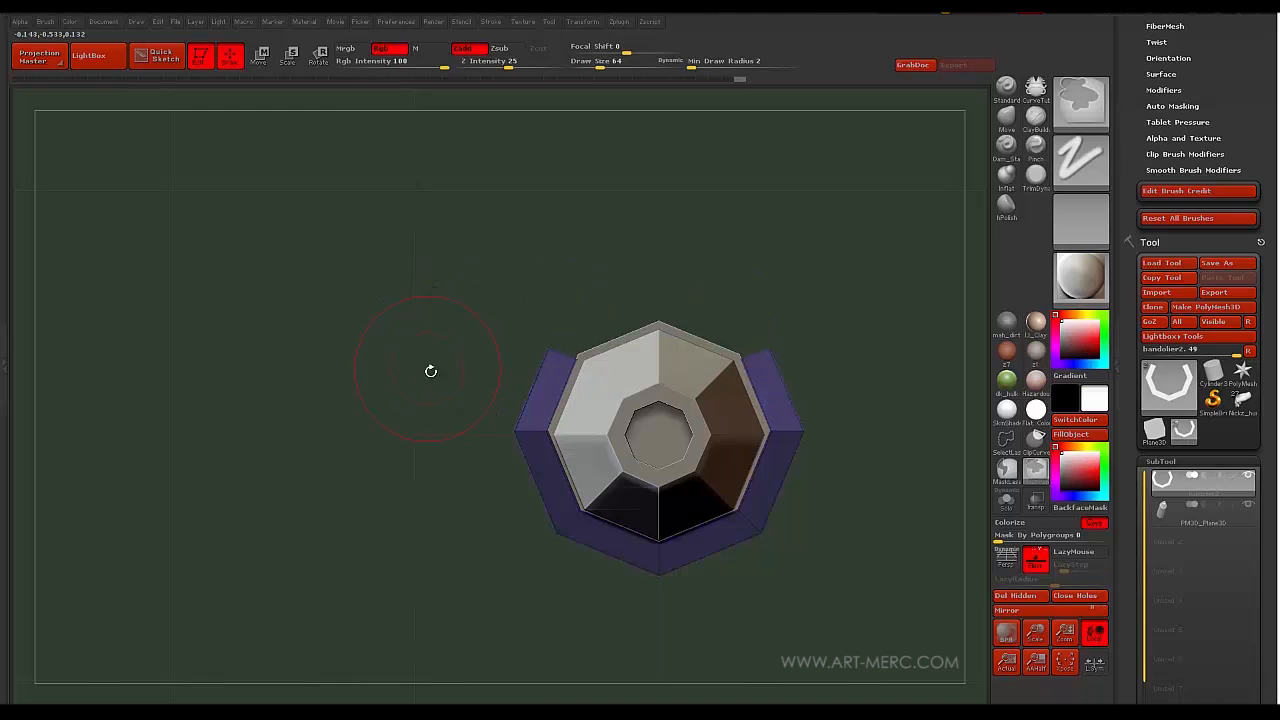
key("ctrl")
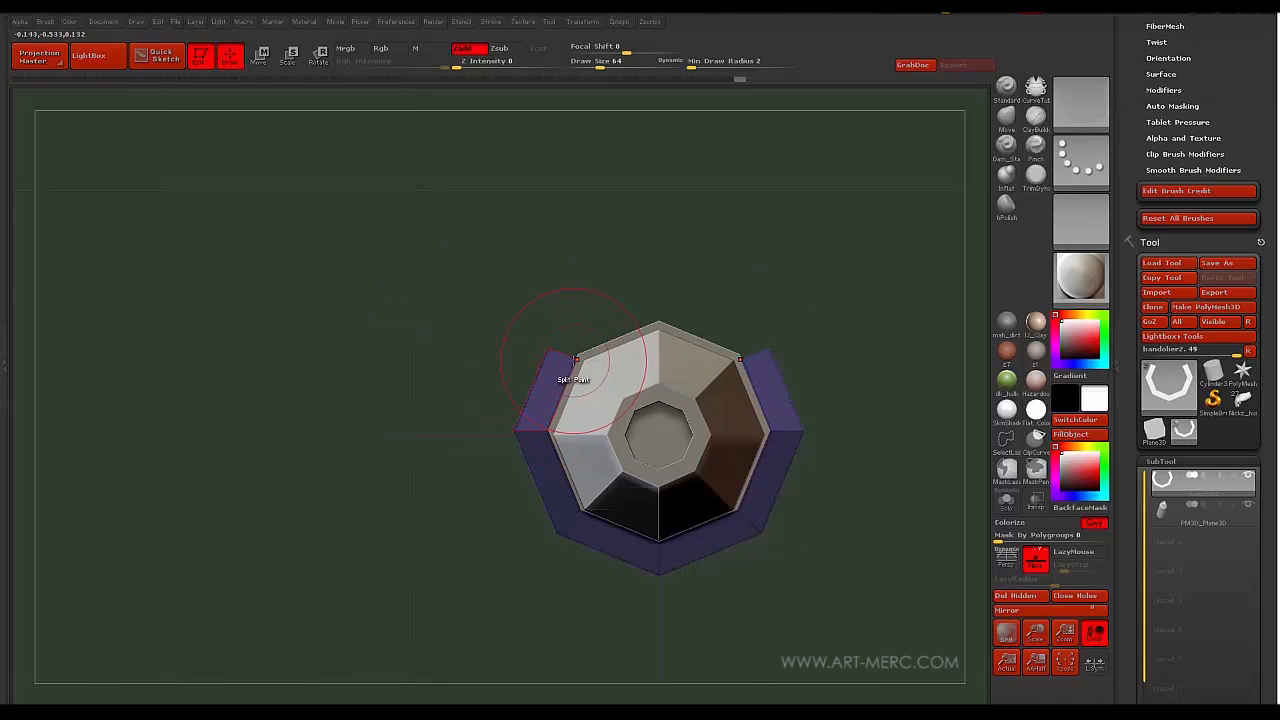
key("w")
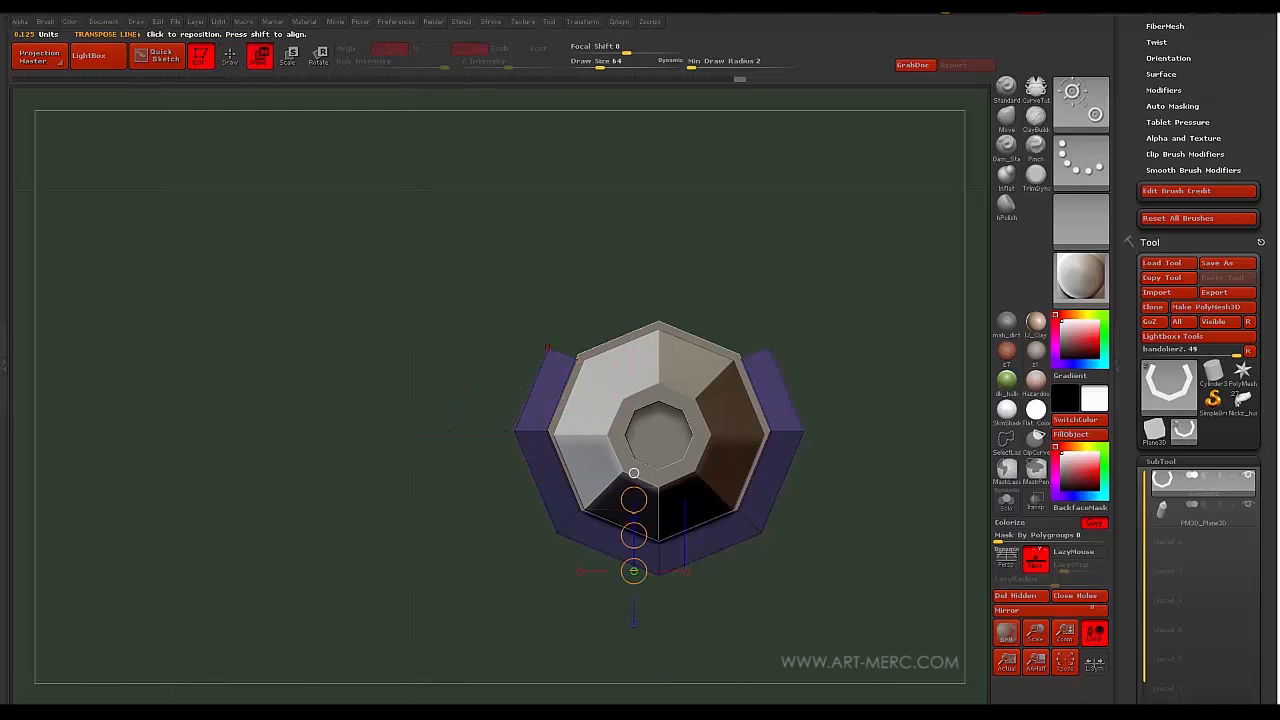
left_click_drag(575, 360, 388, 360, "shift")
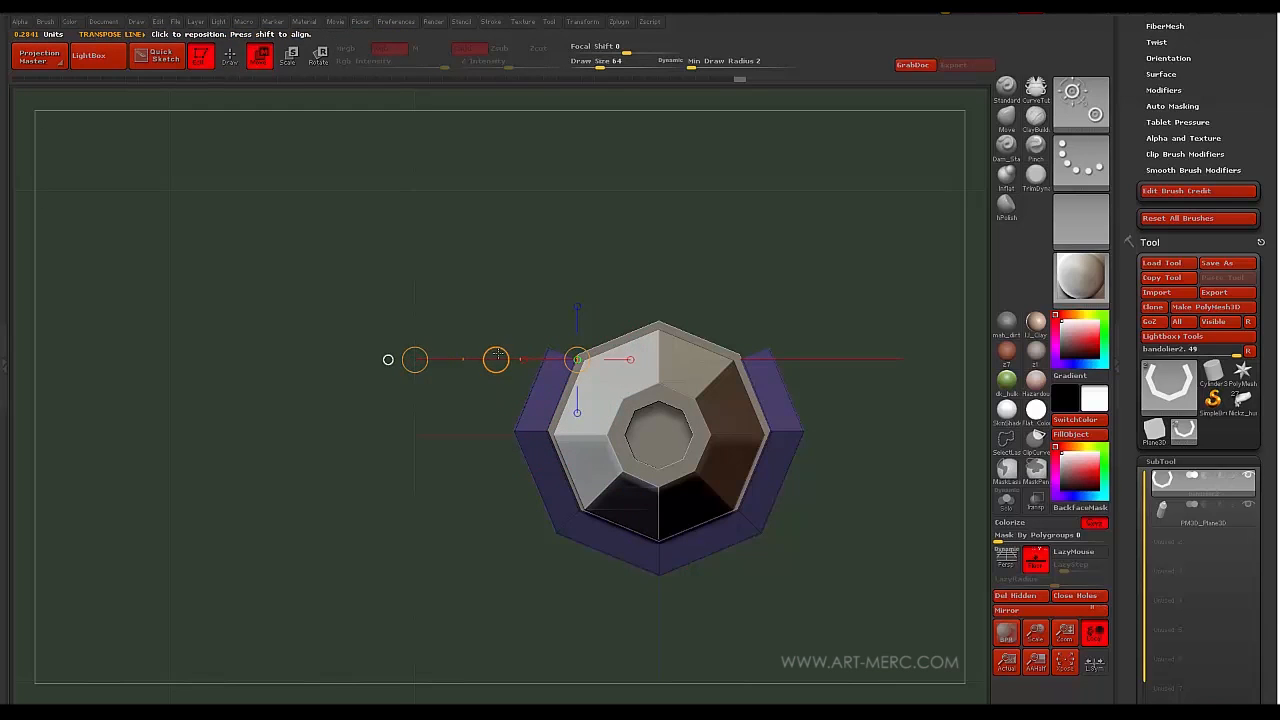
left_click_drag(496, 358, 487, 355)
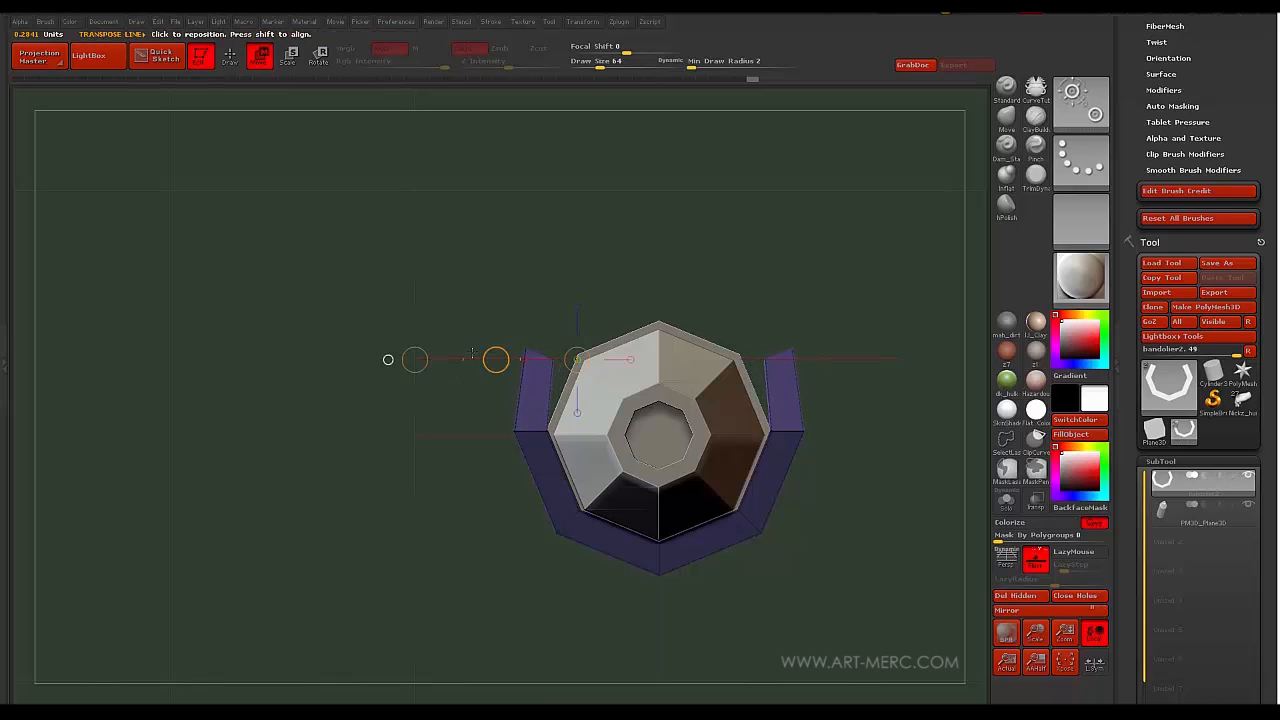
mouse_move(455, 276)
left_mouse_down("ctrl")
mouse_move(448, 308)
mouse_move(466, 366)
mouse_move(526, 366)
left_mouse_up("ctrl")
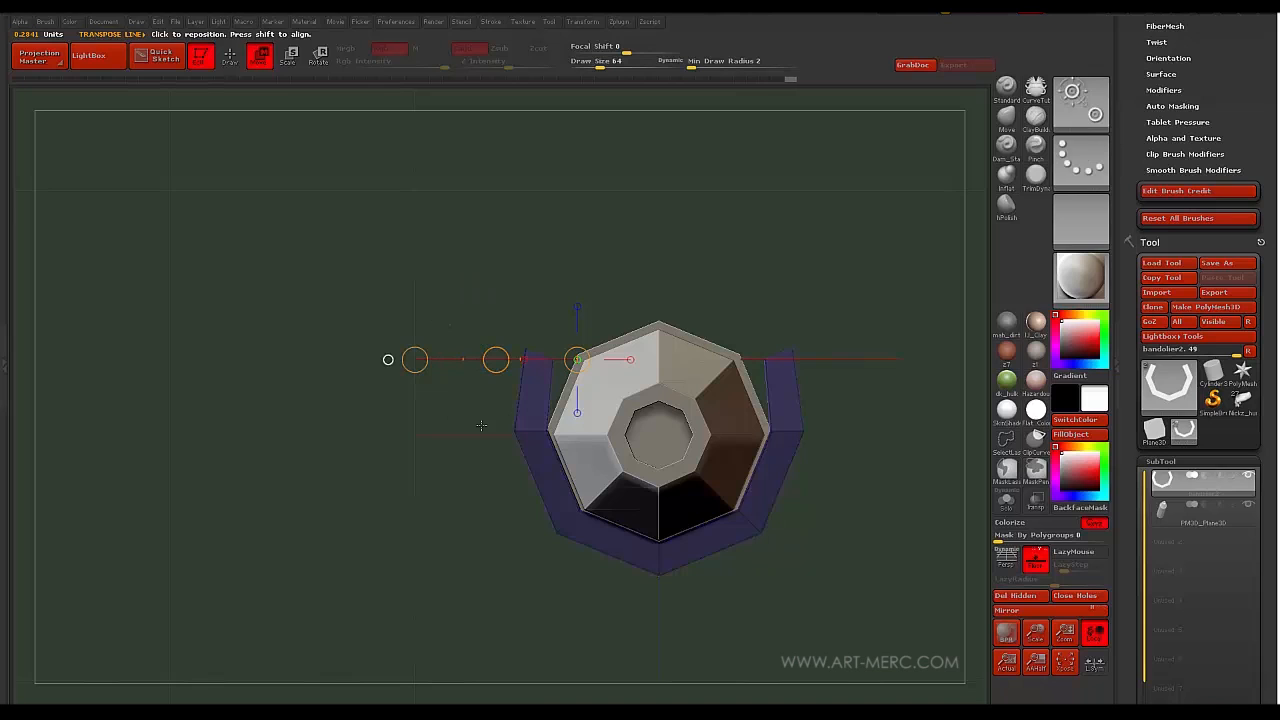
left_click_drag(523, 420, 513, 385, "shift")
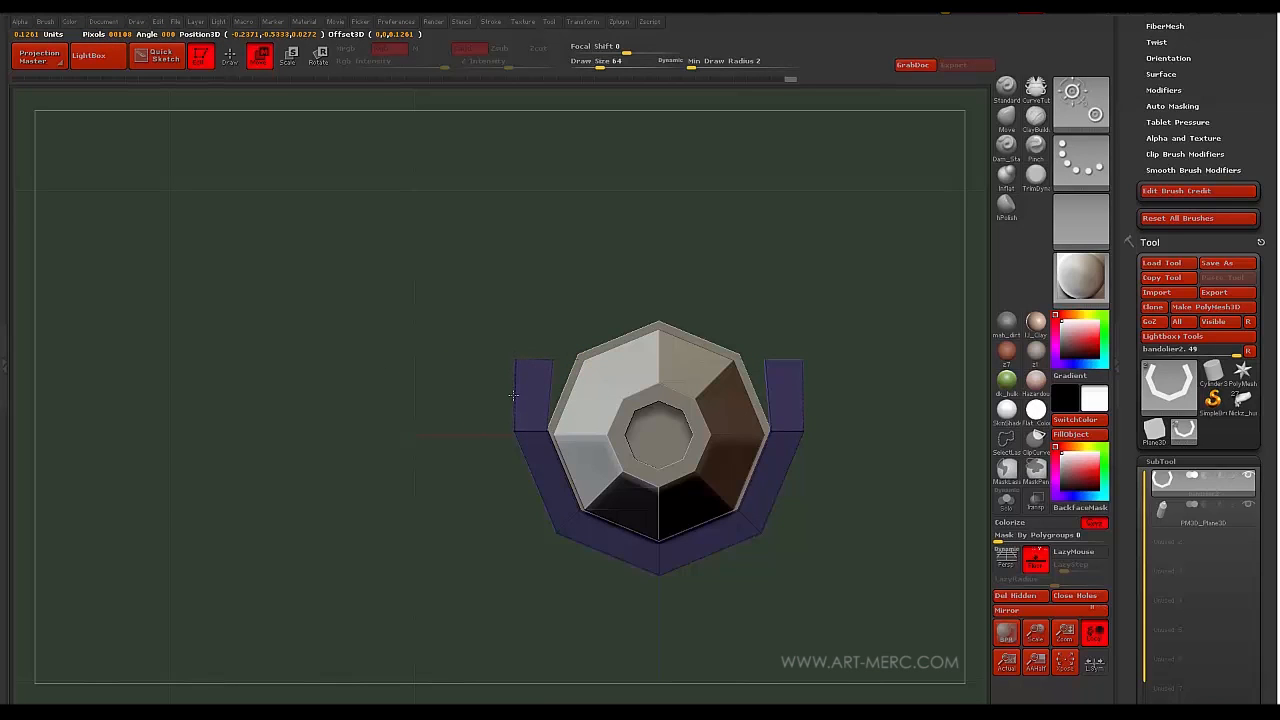
left_click_drag(512, 395, 512, 395)
left_click_drag(459, 312, 466, 366, "ctrl")
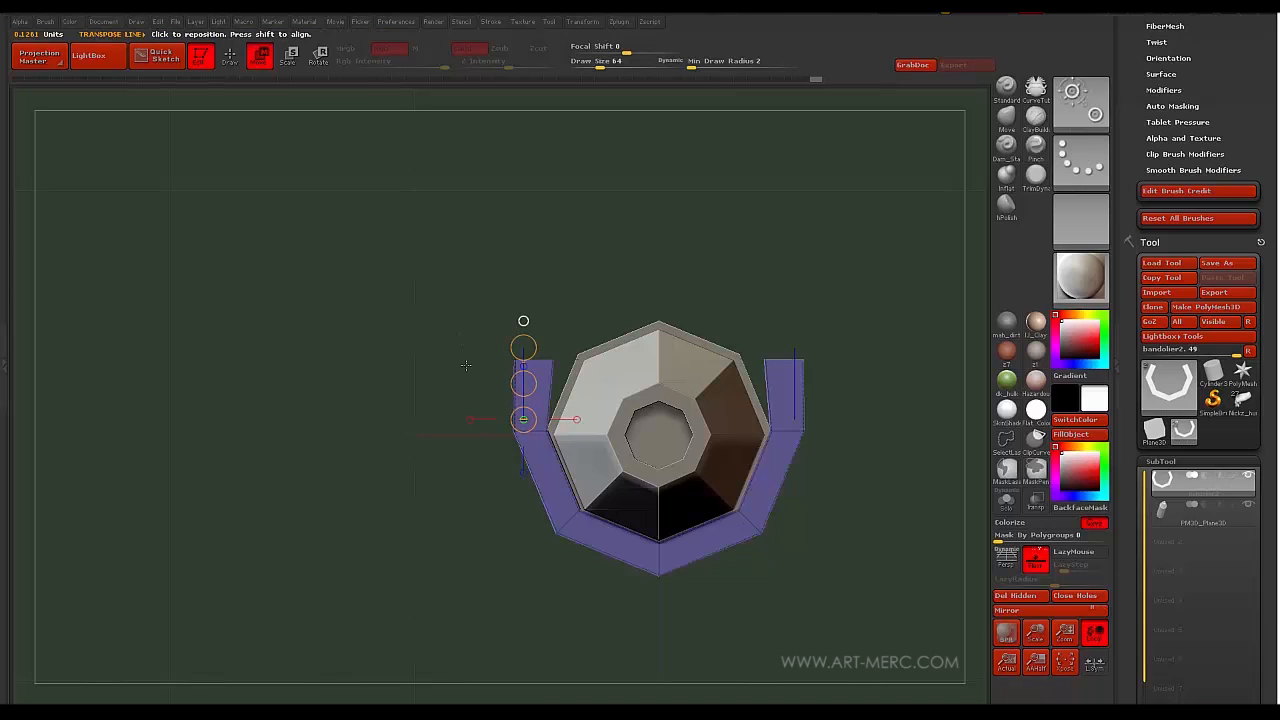
- Mask the lower band and clip the side arms' tops off level
left_click_drag(422, 301, 576, 386, "ctrl")
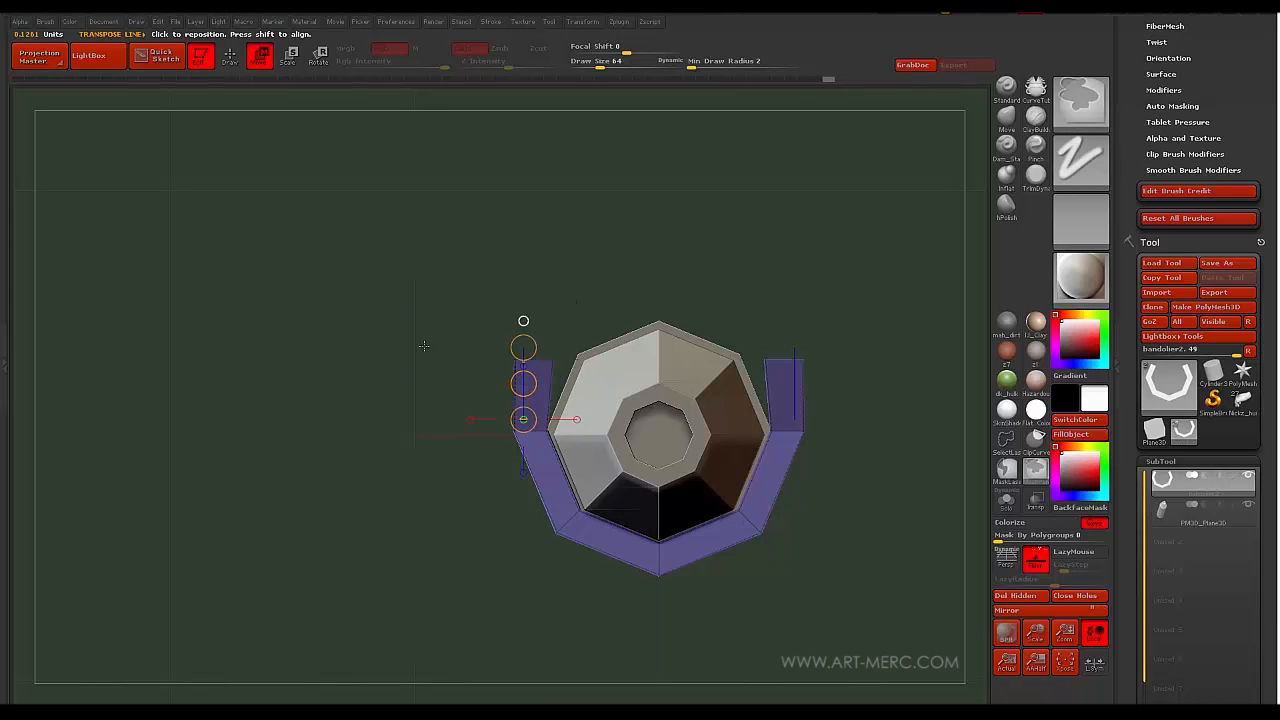
left_click(424, 345, "ctrl")
left_click_drag(335, 375, 478, 376, "ctrl+shift")
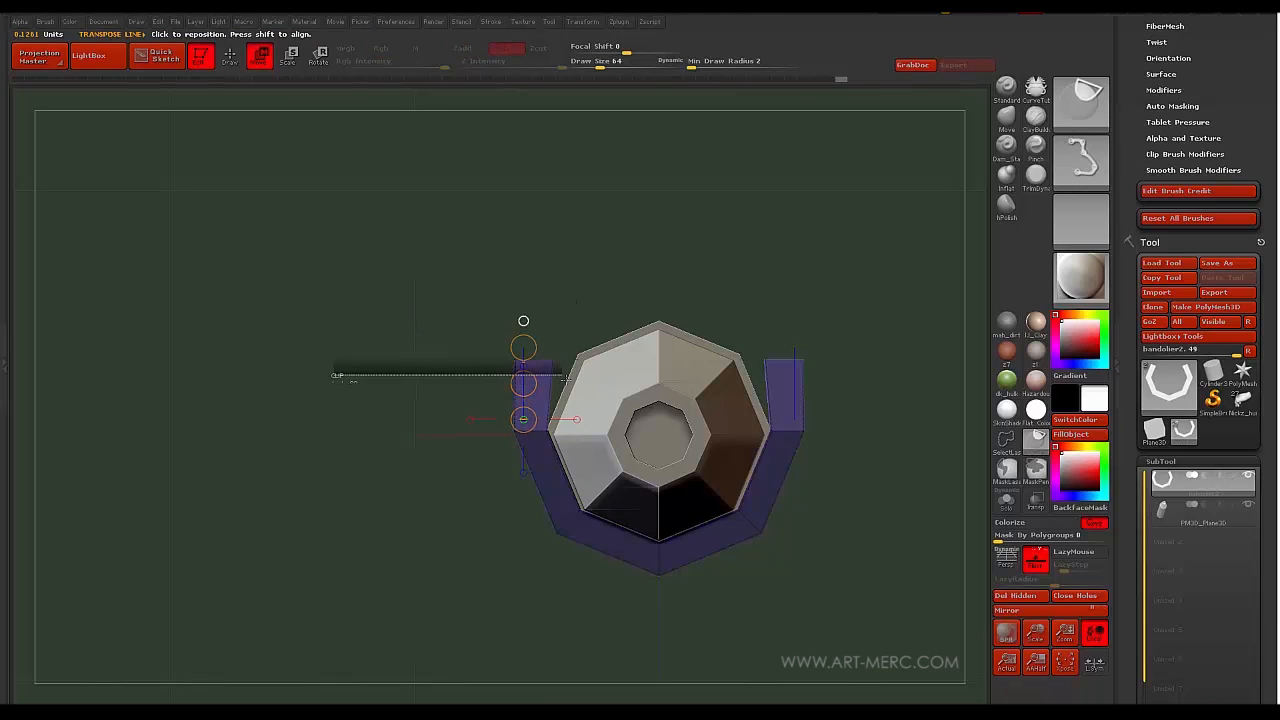
left_click_drag(566, 379, 754, 376, "ctrl+shift")
left_click_drag(374, 374, 408, 365, "alt")
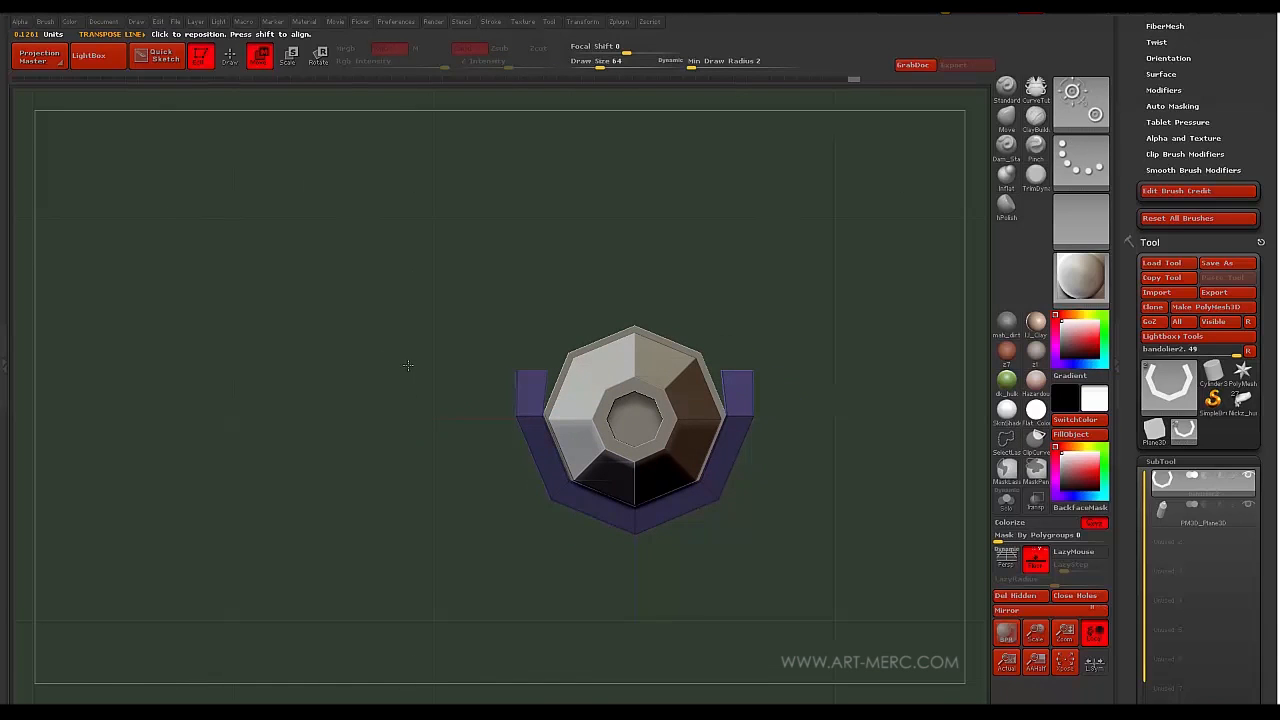
left_click_drag(523, 377, 521, 357)
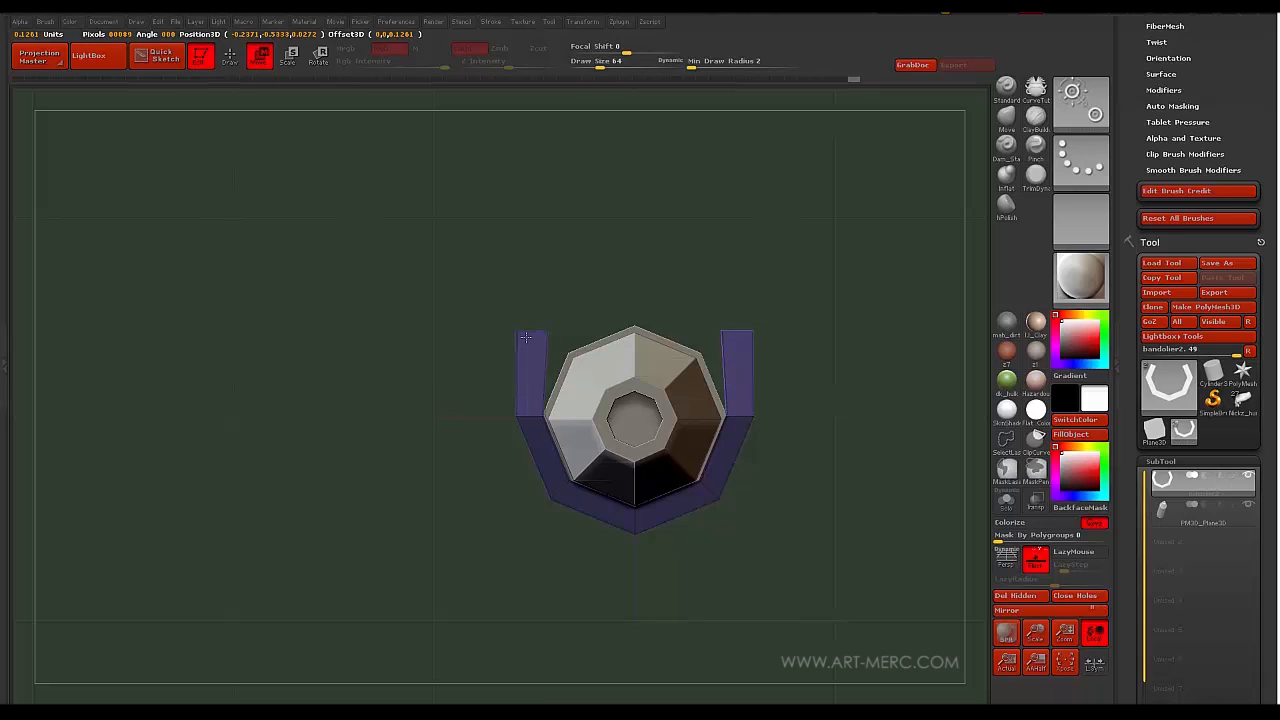
mouse_move(404, 381)
left_mouse_down()
mouse_move(399, 343)
mouse_move(420, 403)
mouse_move(398, 330)
mouse_move(403, 386)
mouse_move(397, 317)
mouse_move(383, 396)
mouse_move(481, 366)
mouse_move(472, 318)
mouse_move(405, 366)
mouse_move(480, 370)
mouse_move(460, 362)
left_mouse_up()
key("q")
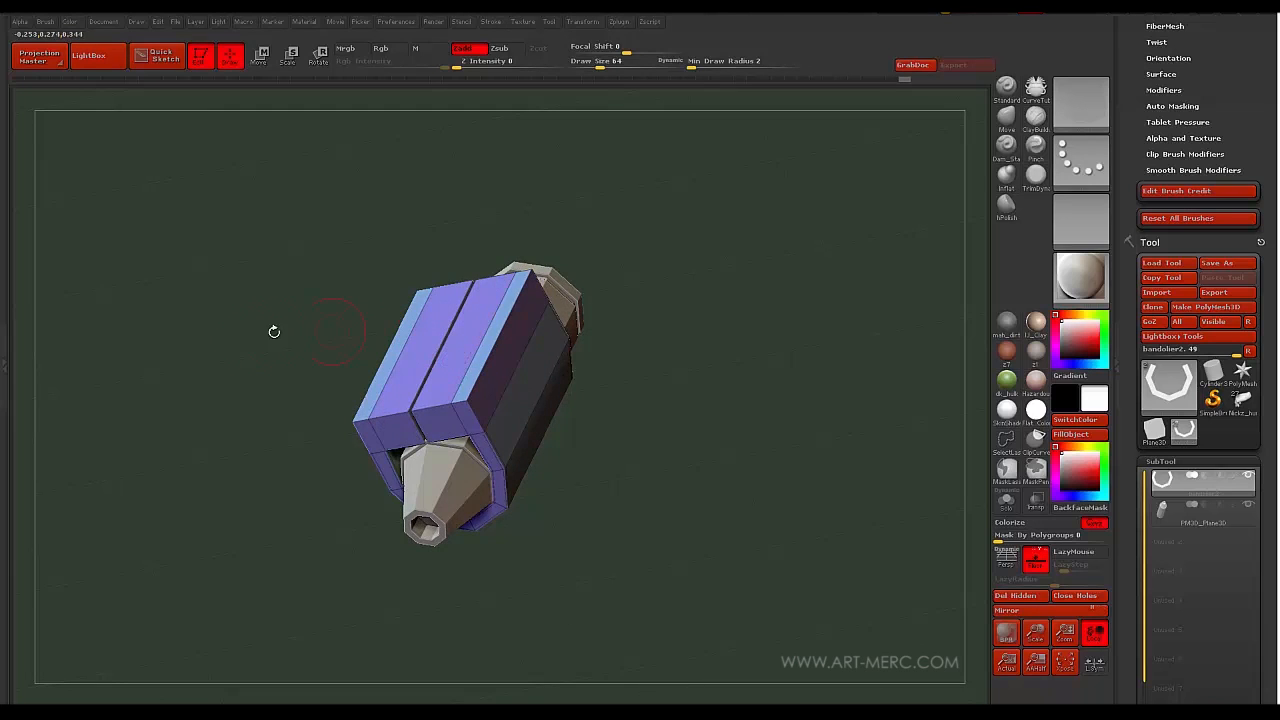
- Solo the holder and extrude its two top faces into a flat bridge, checking with undo/redo
left_click_drag(274, 331, 313, 322)
left_click_drag(324, 459, 440, 350)
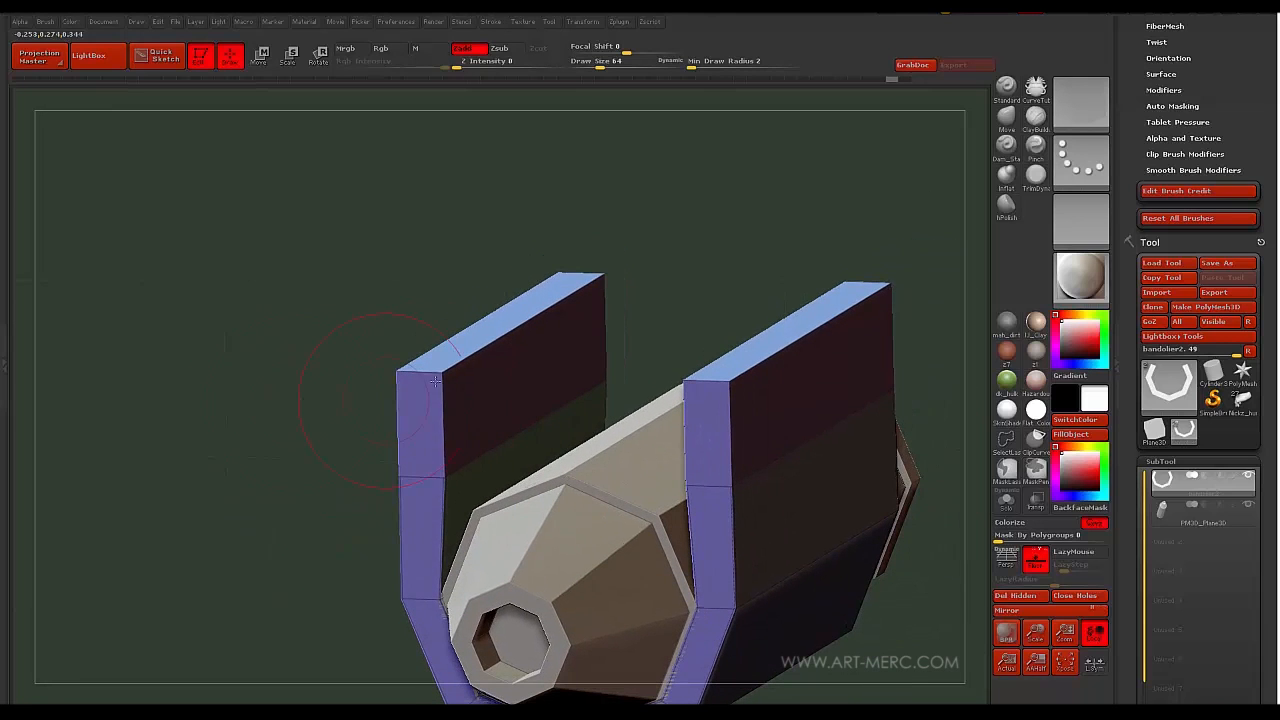
key("space")
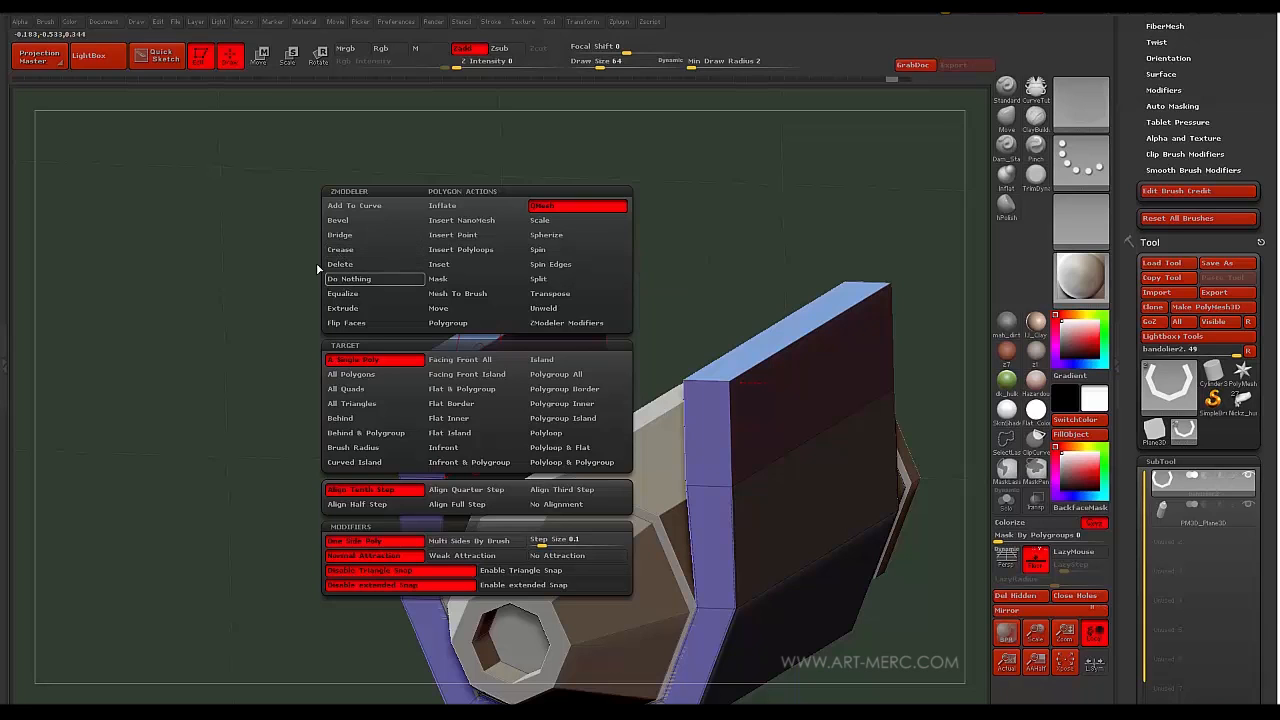
left_click(1005, 500)
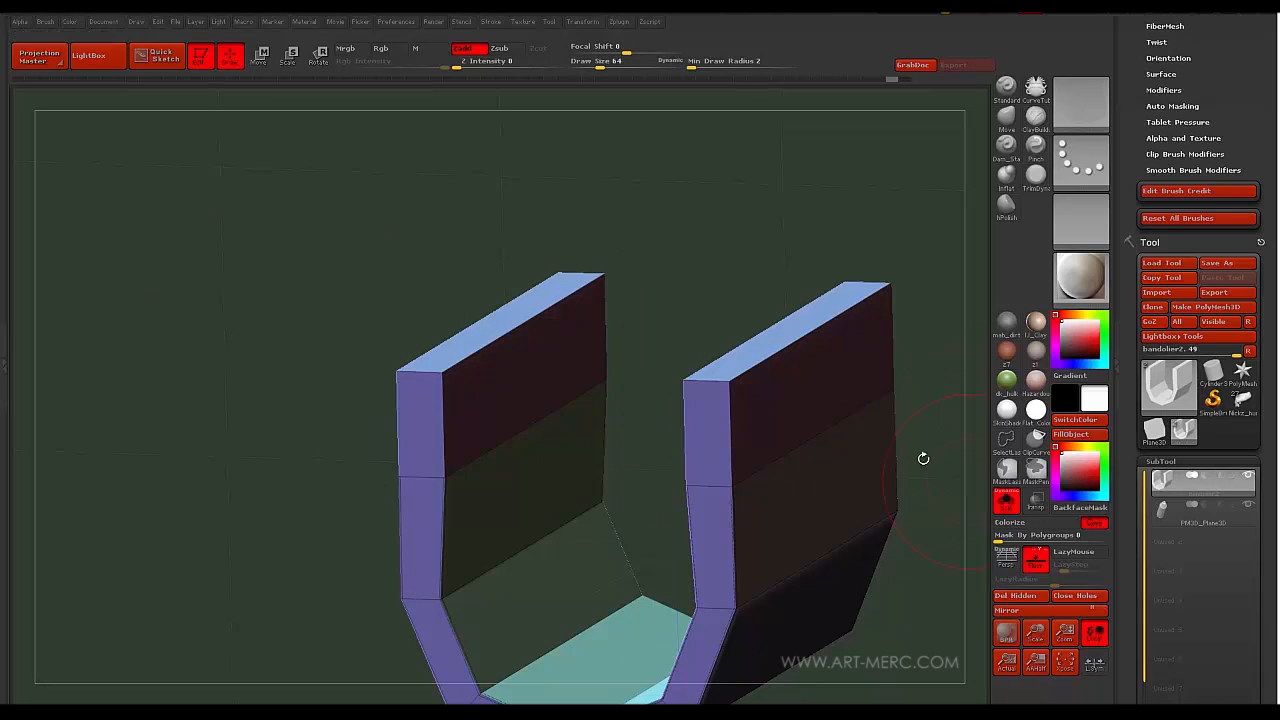
left_click_drag(543, 425, 644, 398)
key("ctrl+z")
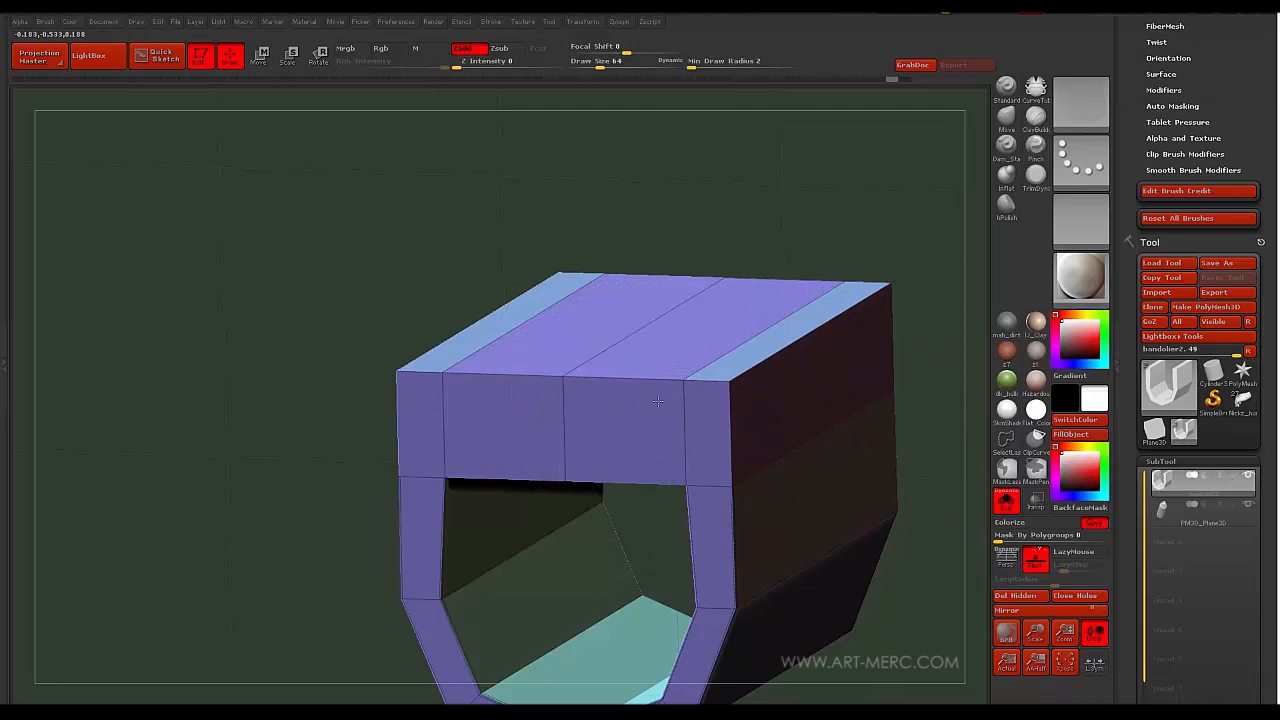
key("ctrl+shift+z")
key("ctrl+z")
left_click_drag(261, 391, 320, 411)
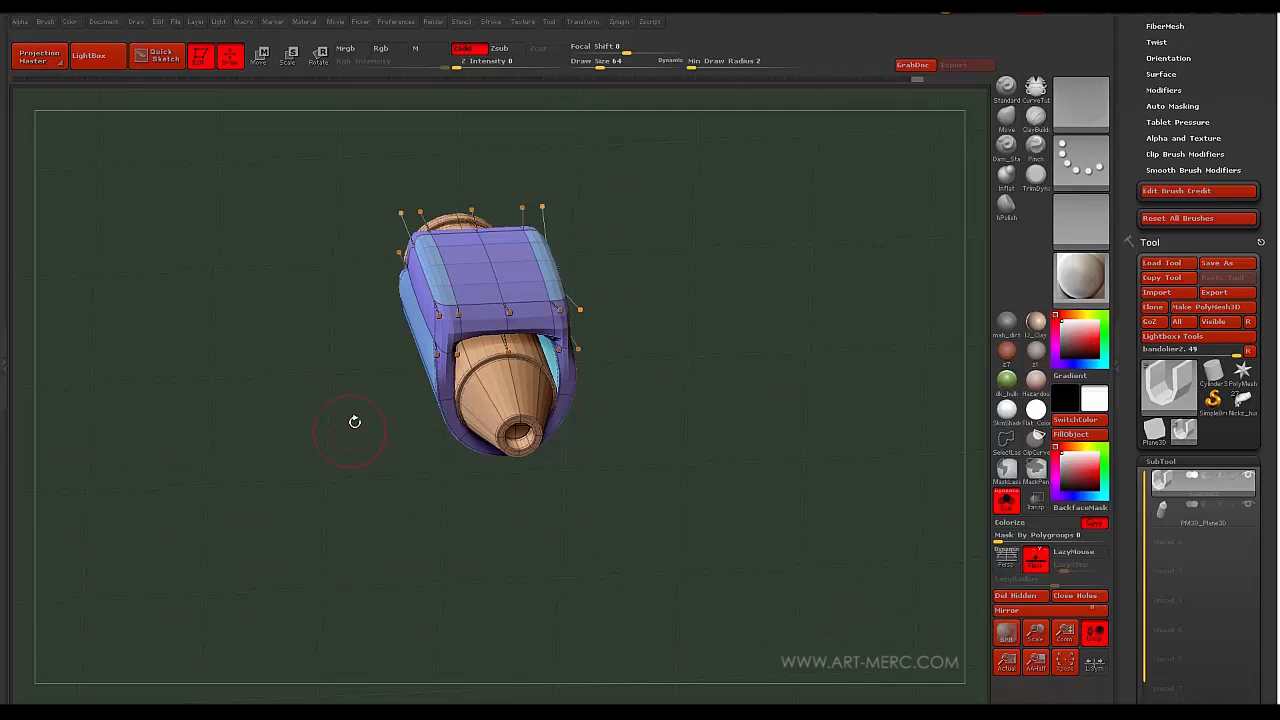
- Hide the cone part and delete the hidden polygons with Modify Topology > Del Hidden
left_click(470, 400, "ctrl+shift")
left_click(407, 419, "ctrl+shift")
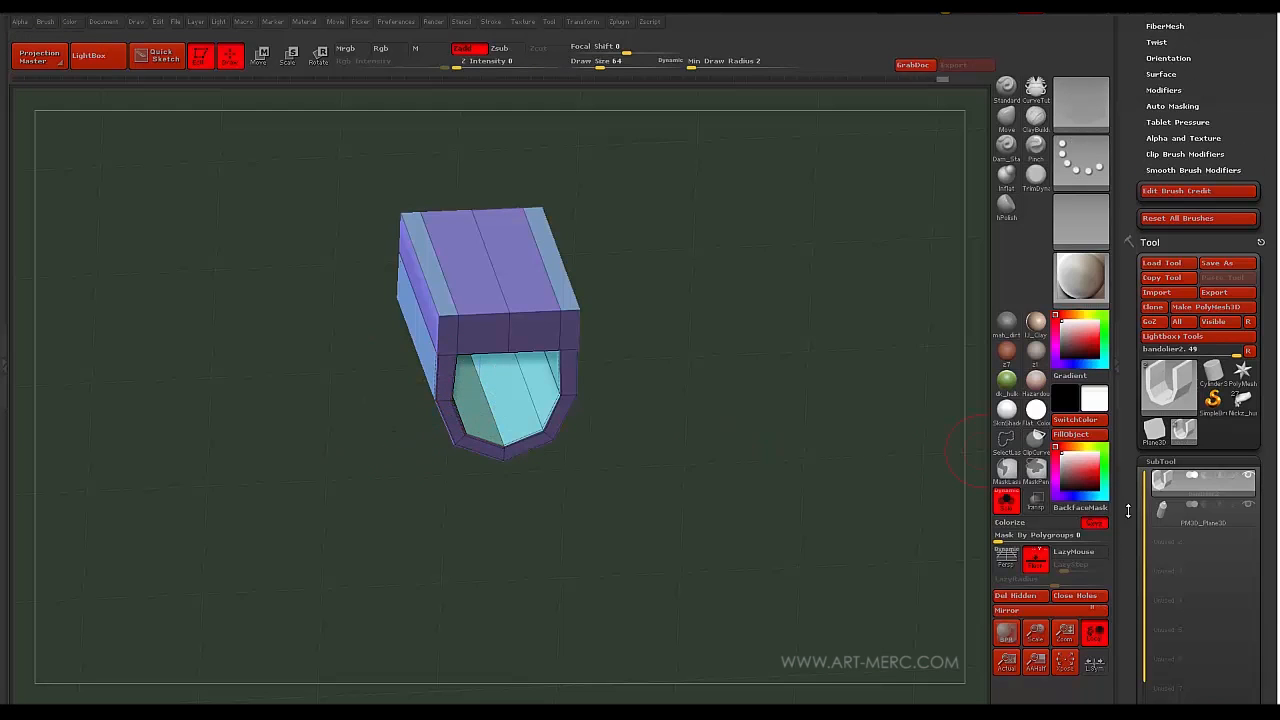
scroll(1128, 511, "down", 5)
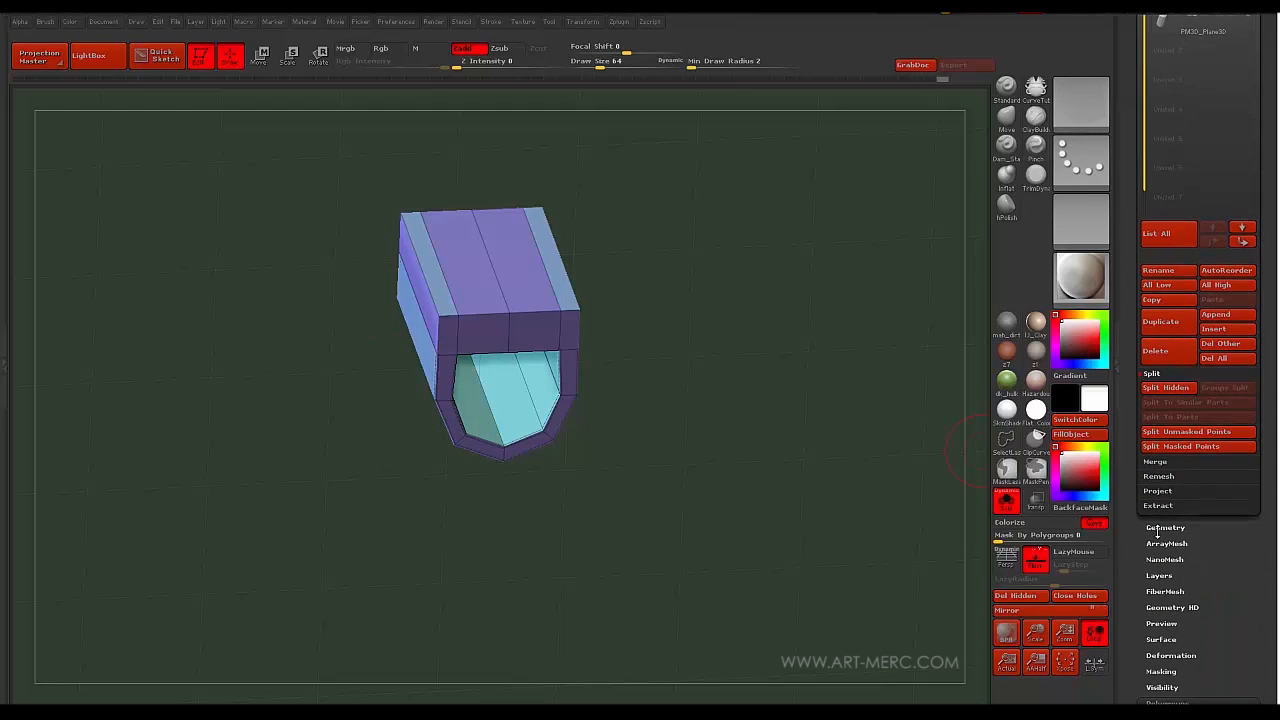
left_click(1157, 531)
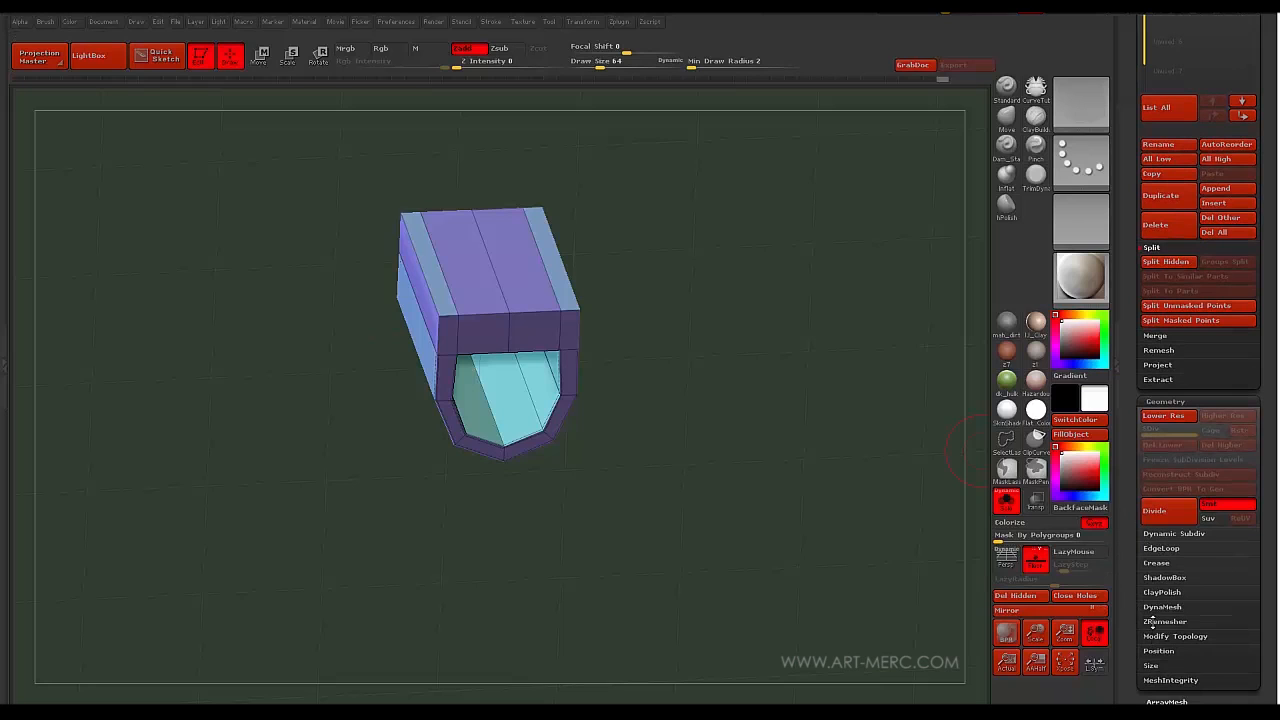
left_click(1170, 636)
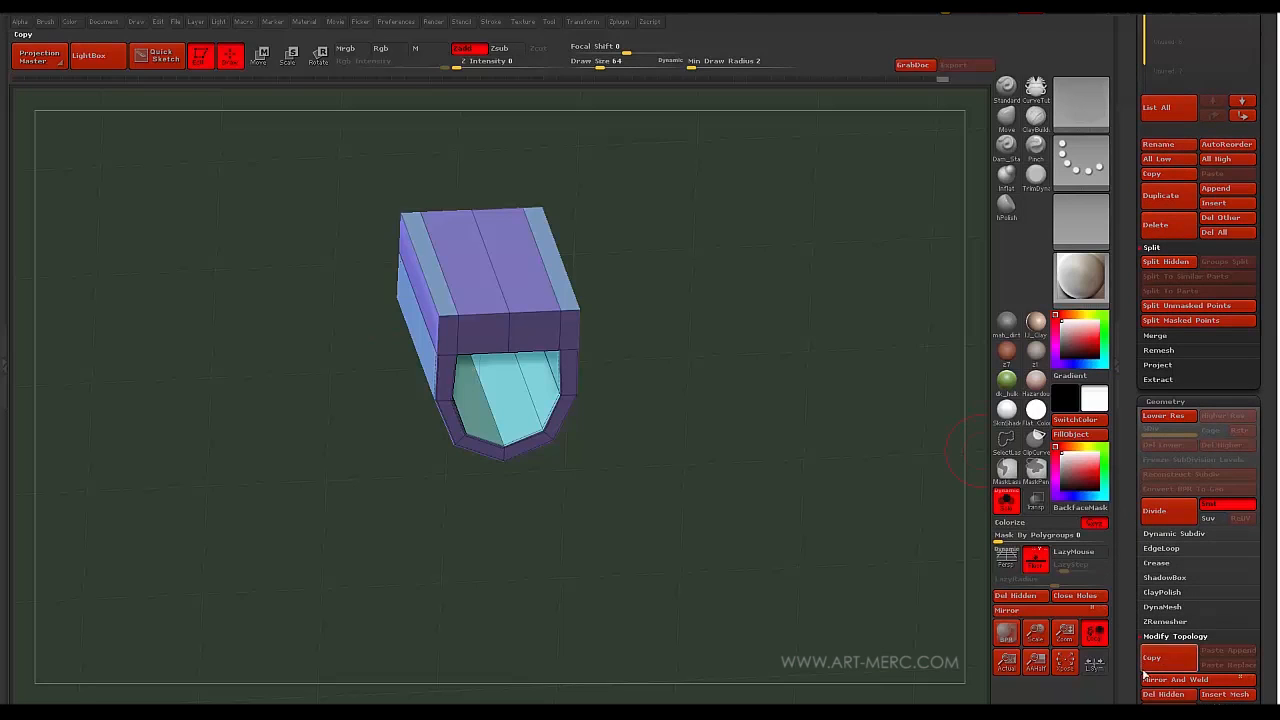
scroll(1130, 640, "down", 1)
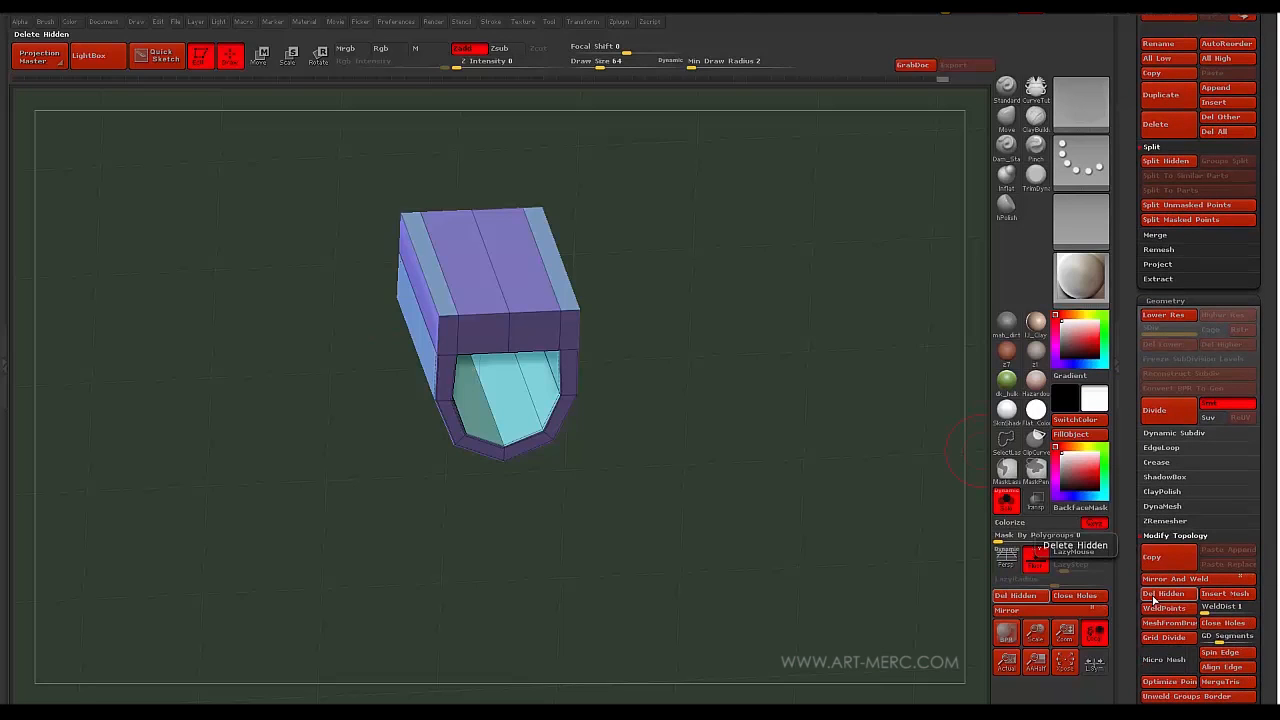
left_click(1155, 595)
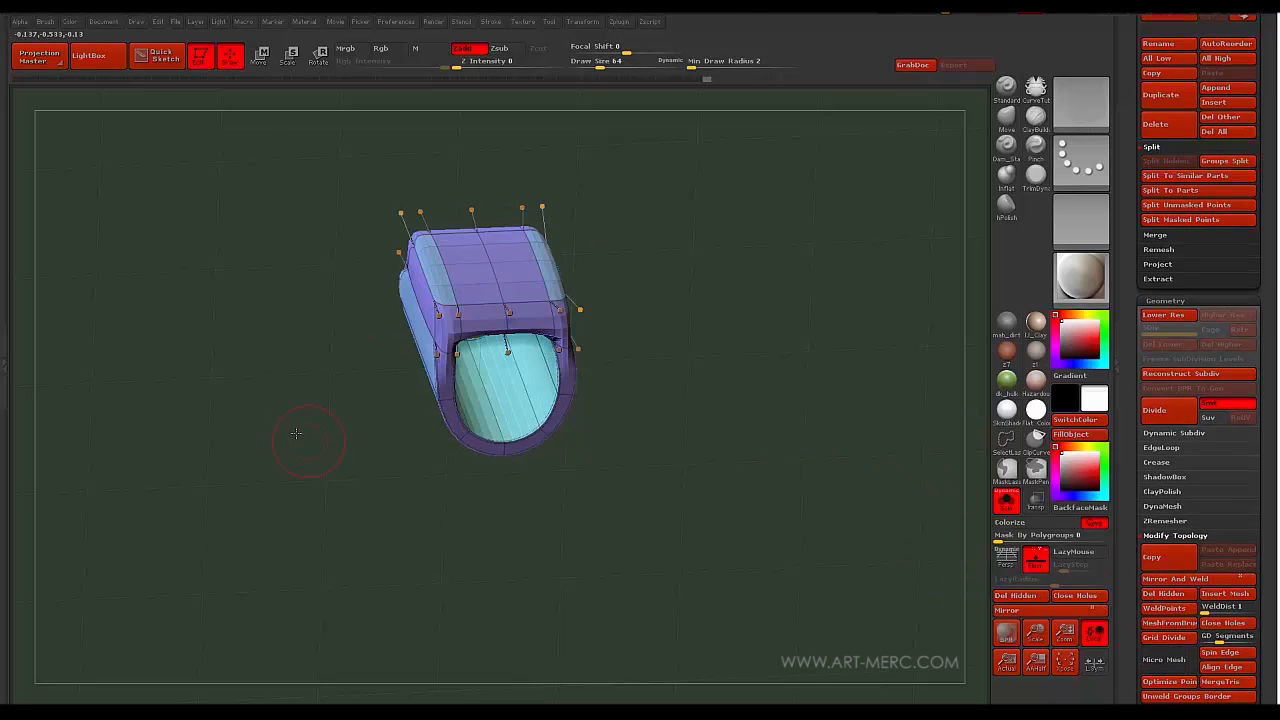
- Drop to the lowest subdivision and turn off Solo to show the holder with the bullet
left_click_drag(296, 433, 334, 390)
key("shift+d")
left_click(1005, 503)
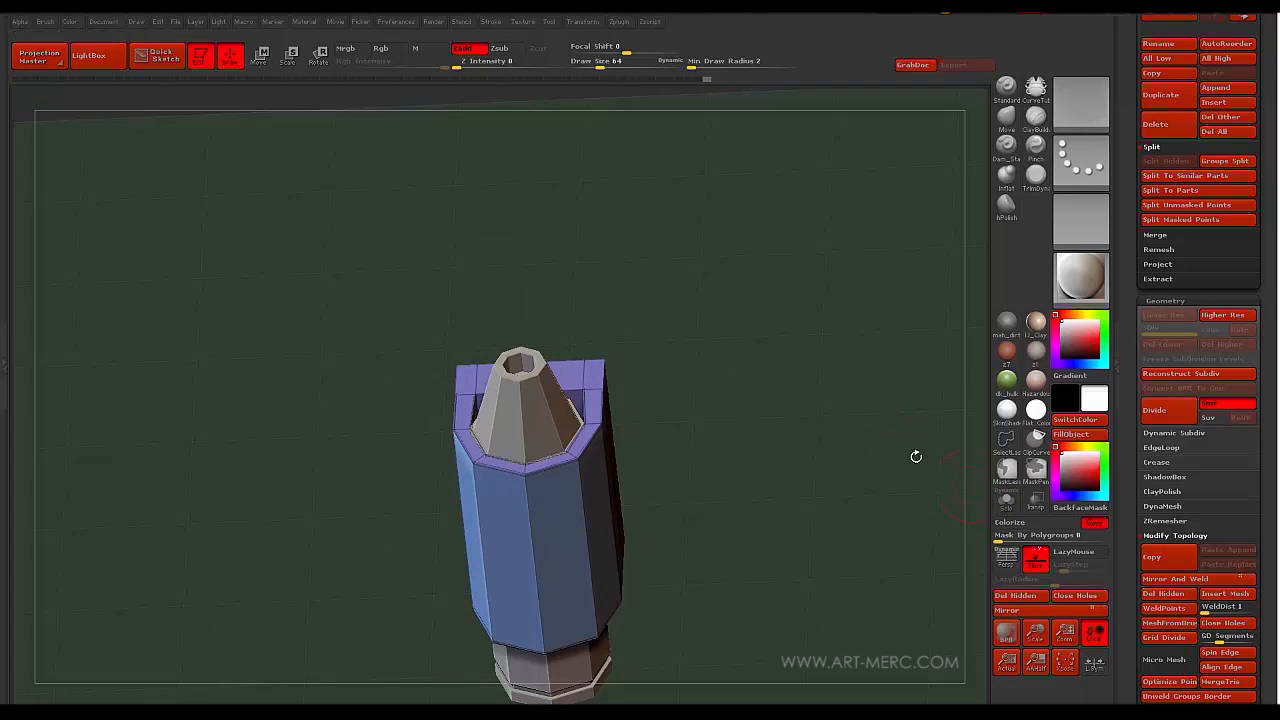
left_click_drag(314, 506, 407, 510)
left_click_drag(366, 473, 365, 402)
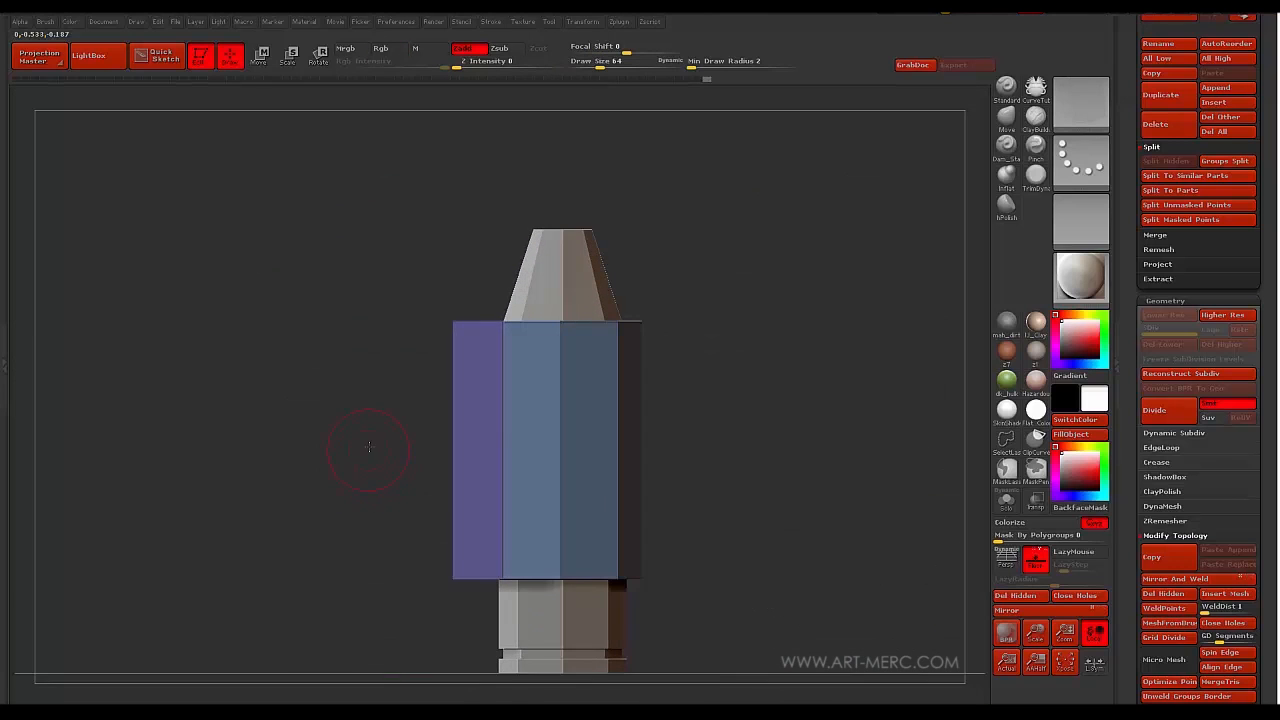
mouse_move(368, 447)
left_mouse_down()
mouse_move(379, 447)
mouse_move(388, 542)
mouse_move(363, 490)
mouse_move(372, 596)
mouse_move(349, 491)
mouse_move(395, 497)
mouse_move(360, 480)
mouse_move(350, 546)
mouse_move(330, 485)
mouse_move(292, 466)
mouse_move(329, 486)
mouse_move(340, 426)
mouse_move(331, 480)
mouse_move(363, 474)
mouse_move(360, 419)
mouse_move(386, 491)
mouse_move(372, 577)
mouse_move(363, 465)
left_mouse_up()
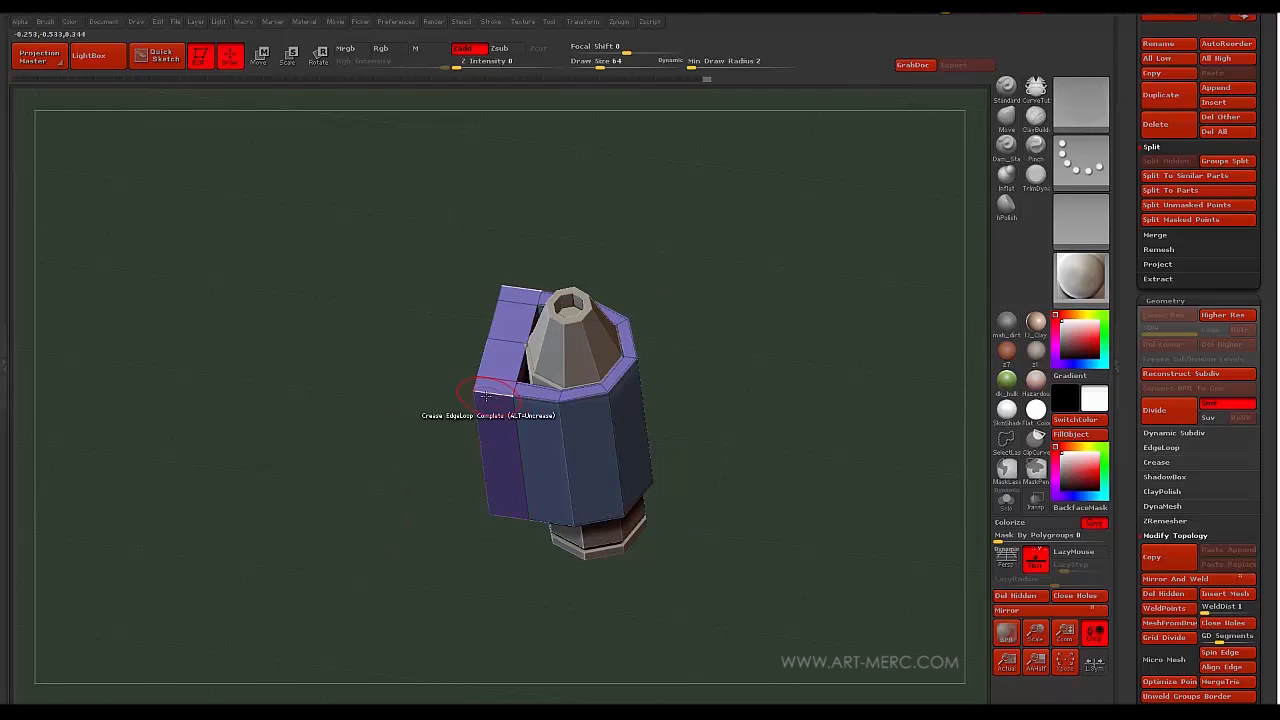
- Set the edge action to Inset, mask part of the holder, and scale the side wings toward the centre
key("space")
left_click(455, 367)
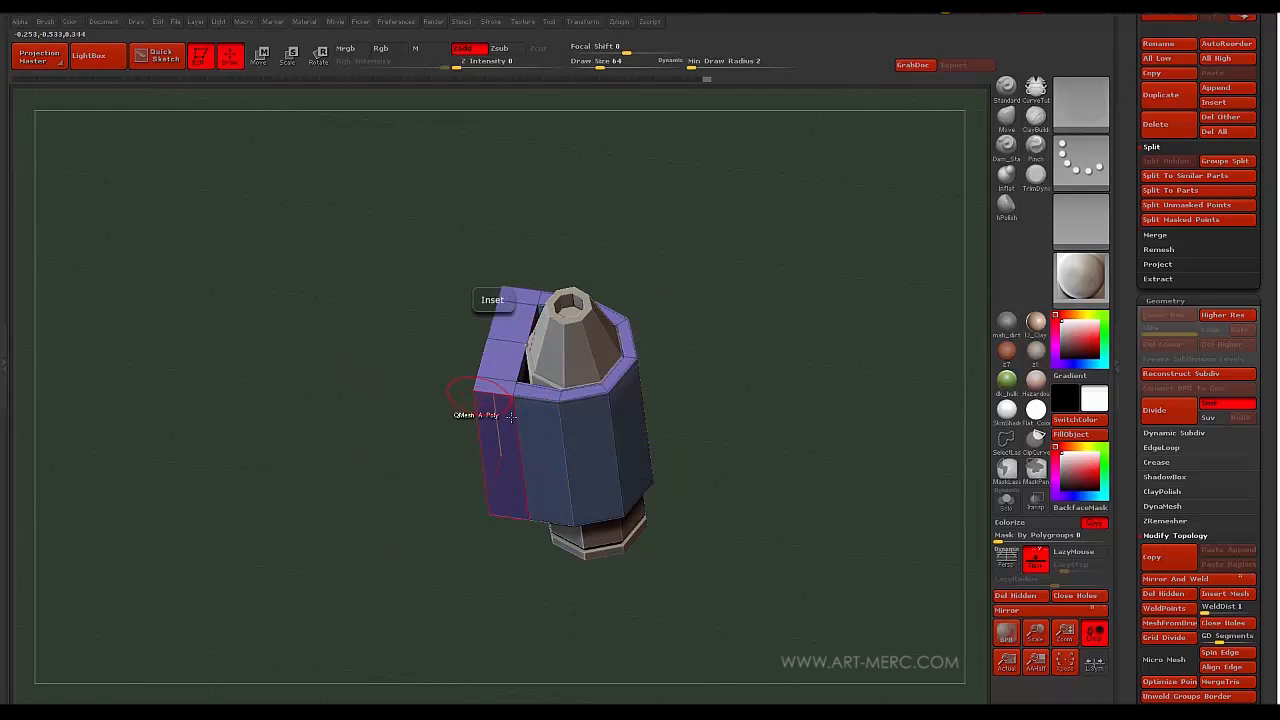
left_click_drag(426, 401, 517, 433)
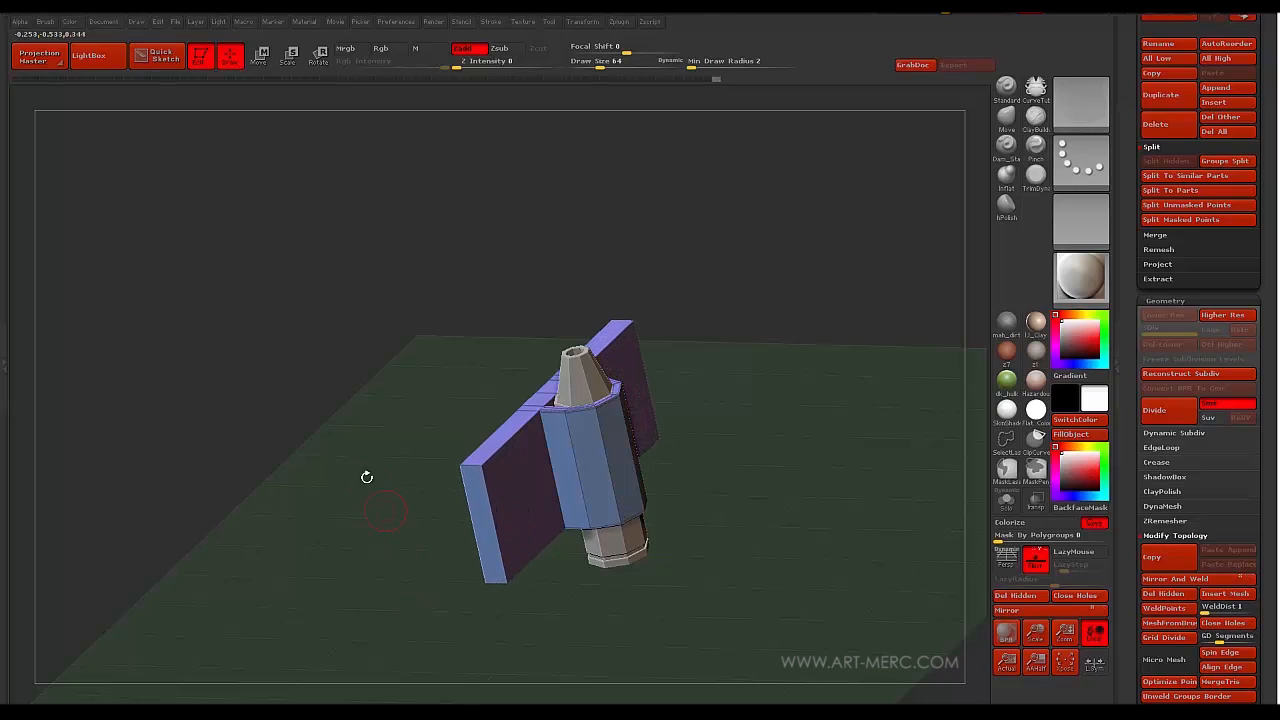
mouse_move(367, 477)
left_mouse_down("shift")
mouse_move(349, 451)
mouse_move(357, 343)
mouse_move(351, 403)
mouse_move(366, 377)
left_mouse_up("shift")
left_click_drag(359, 318, 459, 563, "ctrl")
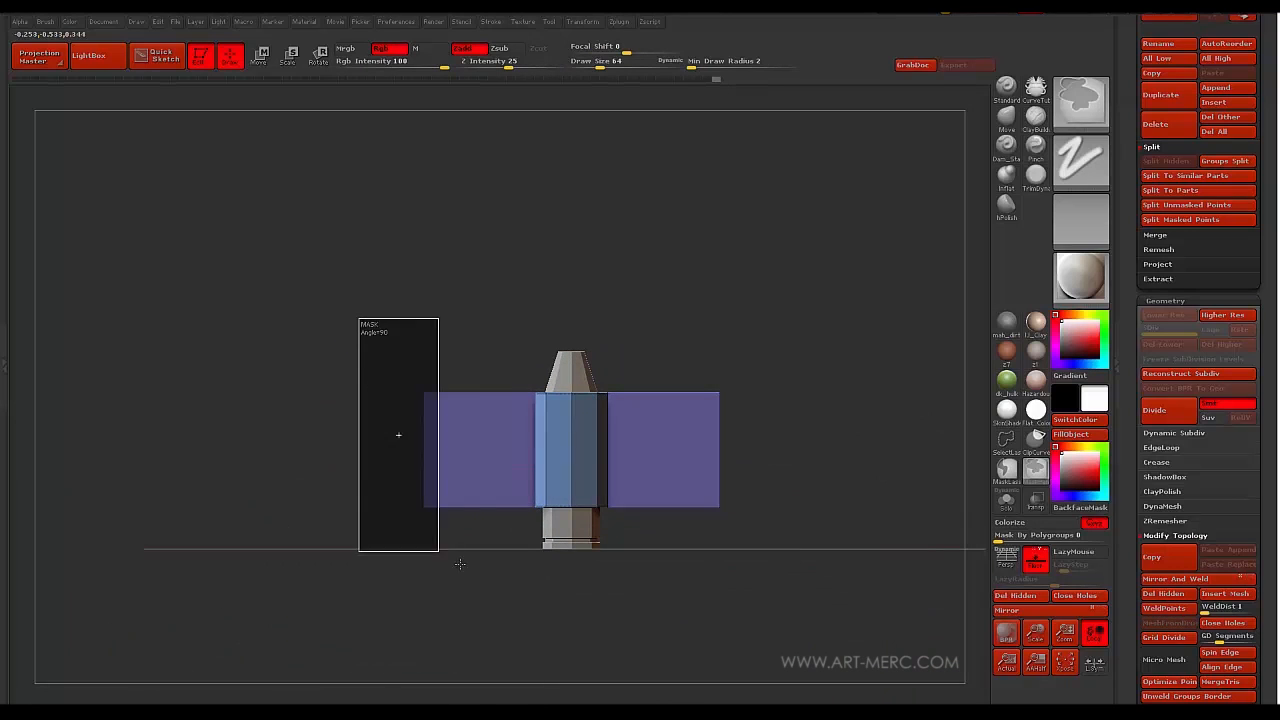
key("w")
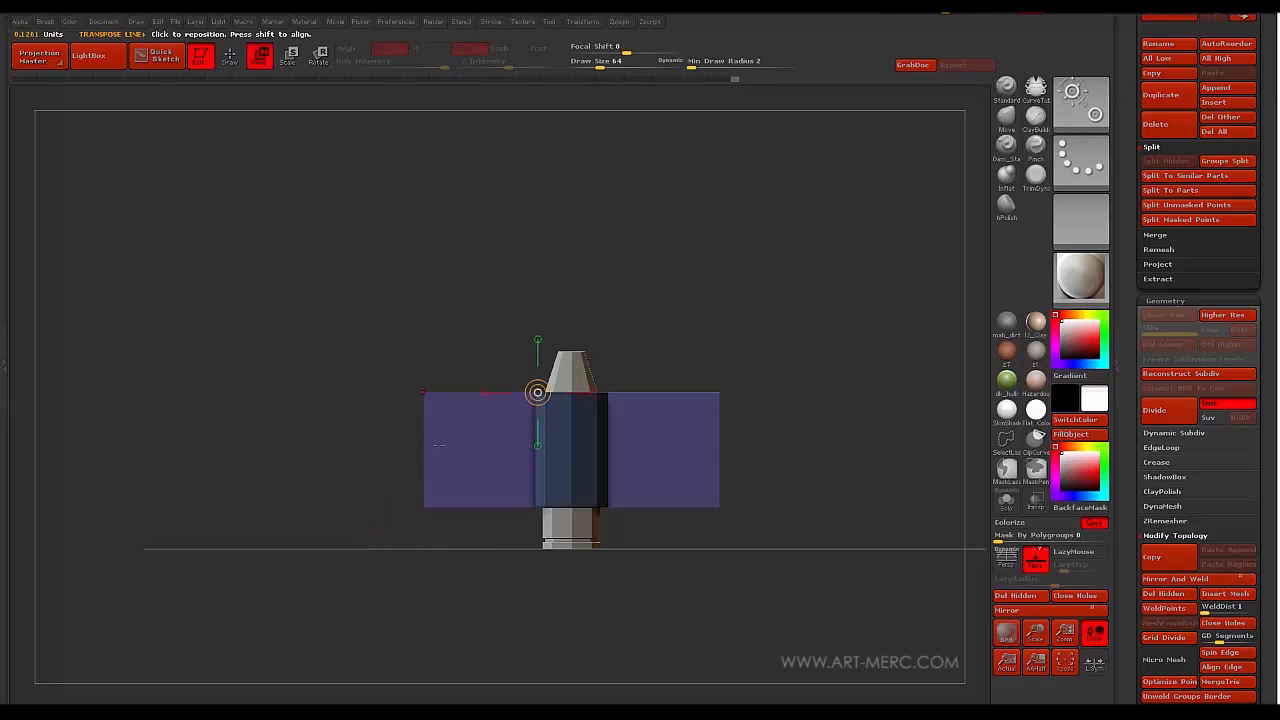
left_click_drag(392, 441, 452, 452)
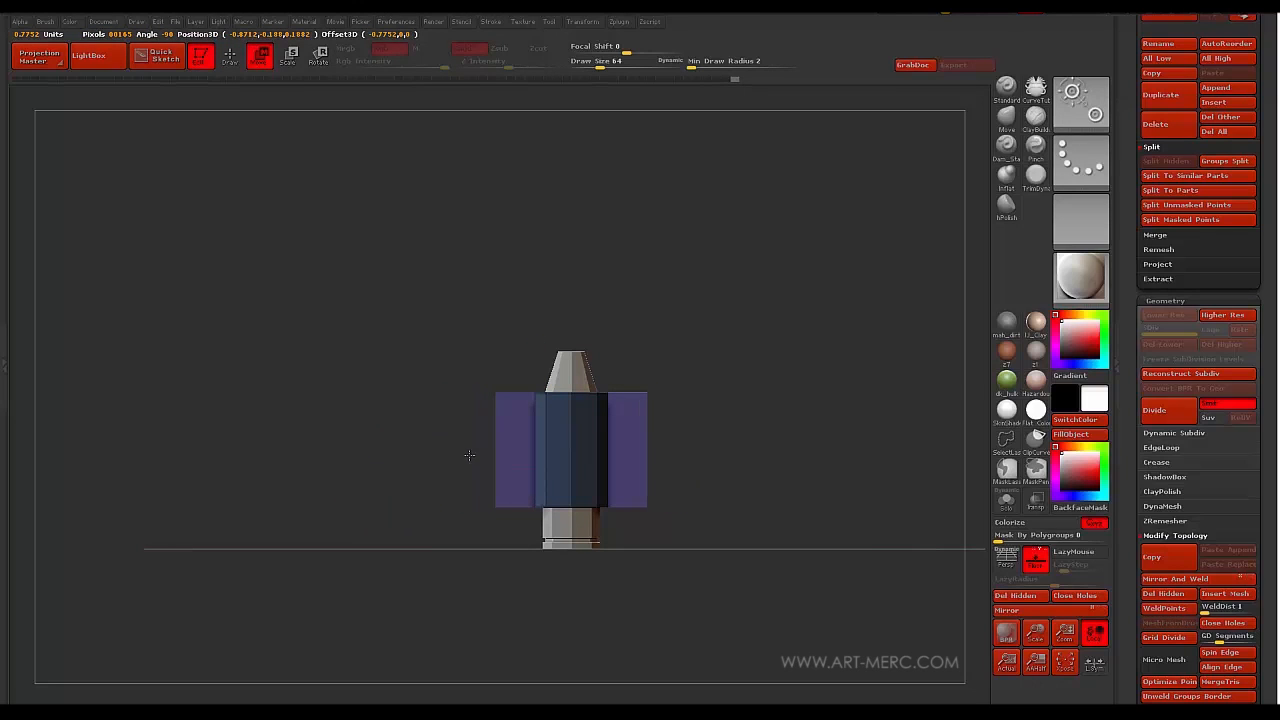
- Shift the purple side panels slightly lower on the bullet with Move Transpose
left_click_drag(396, 374, 373, 399)
key("f")
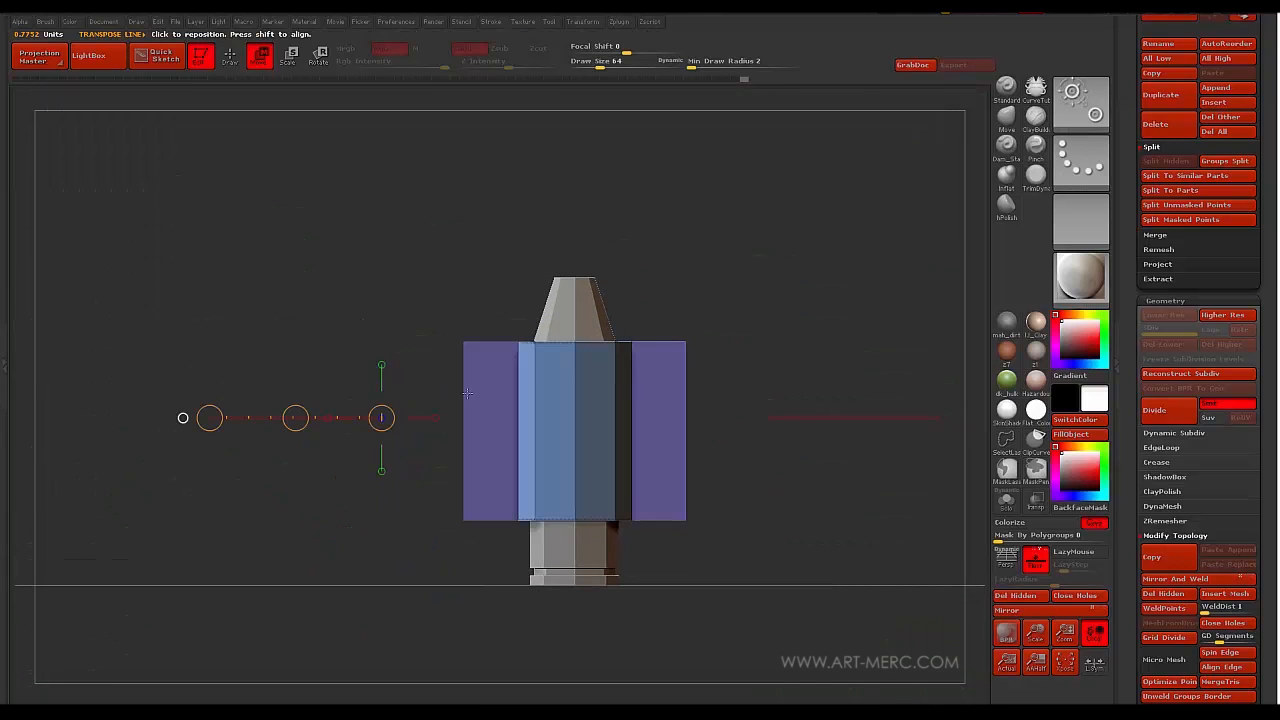
left_click_drag(487, 476, 487, 302)
left_click_drag(487, 403, 487, 433)
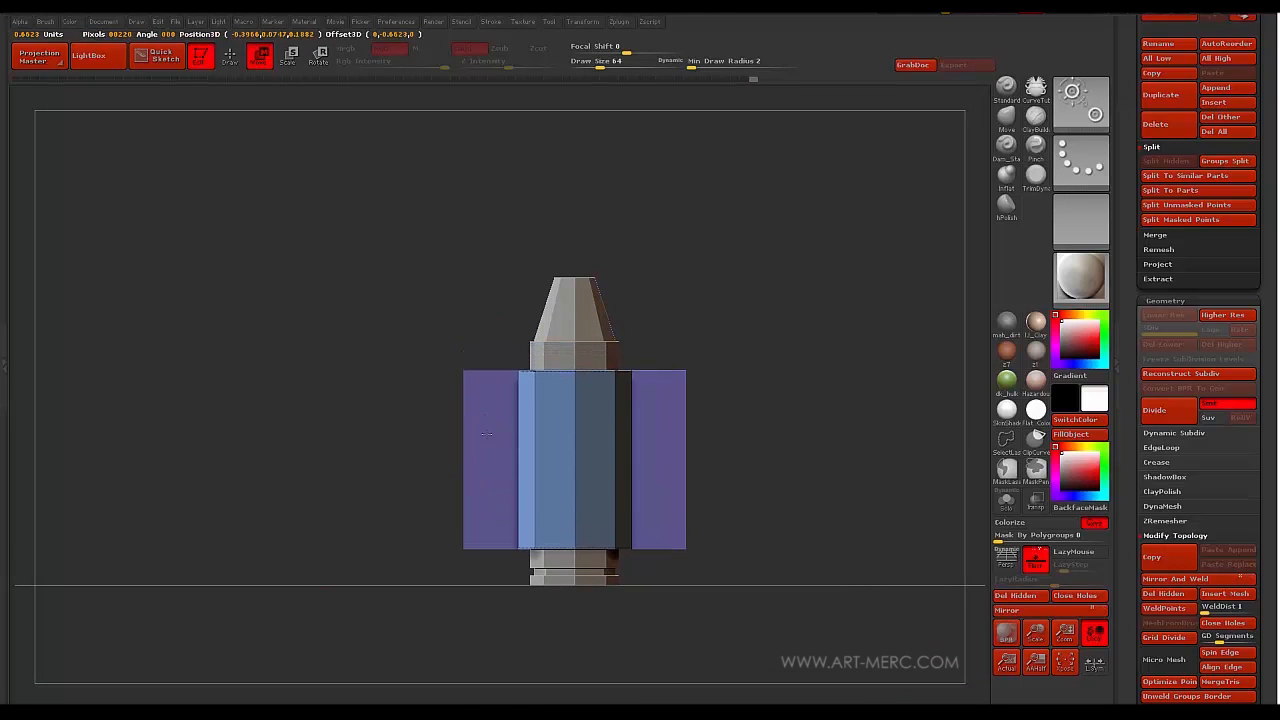
mouse_move(378, 366)
left_mouse_down()
mouse_move(360, 333)
mouse_move(377, 353)
mouse_move(337, 371)
mouse_move(427, 406)
left_mouse_up()
- Switch the ZModeler target to Polyloop and extrude the side panel's loop outward
key("q")
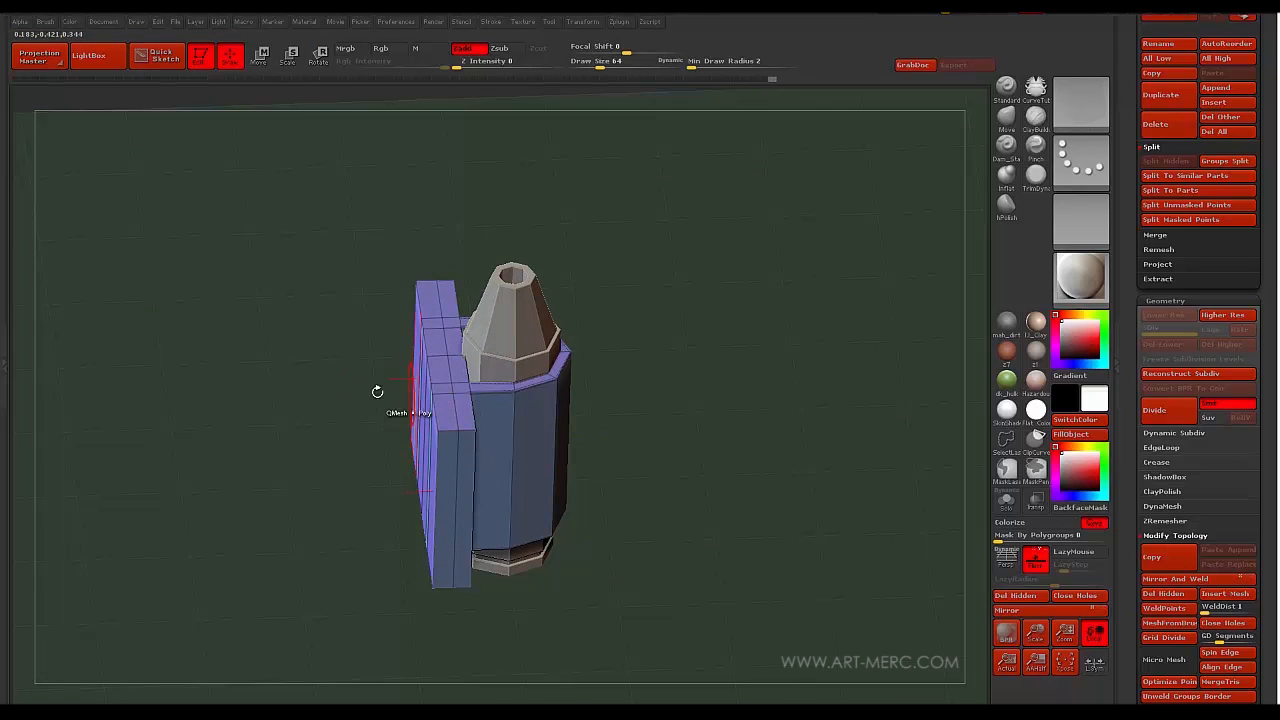
left_click_drag(357, 402, 351, 399)
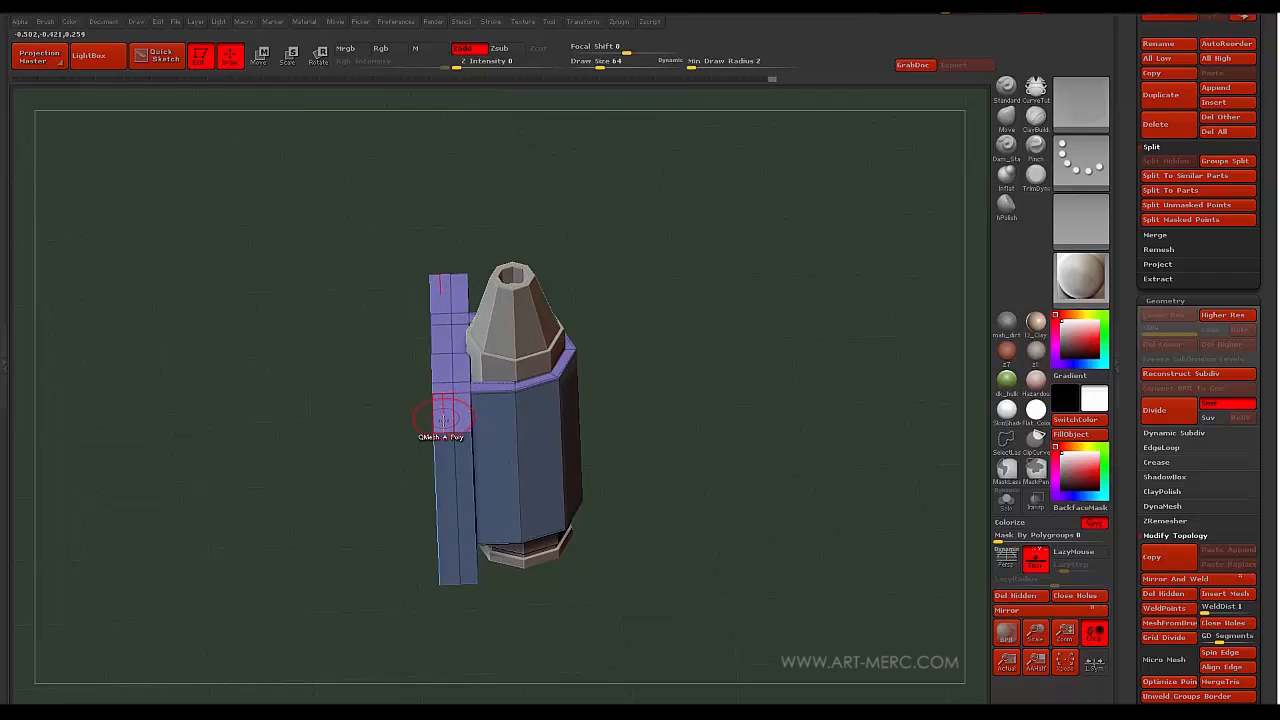
key("space")
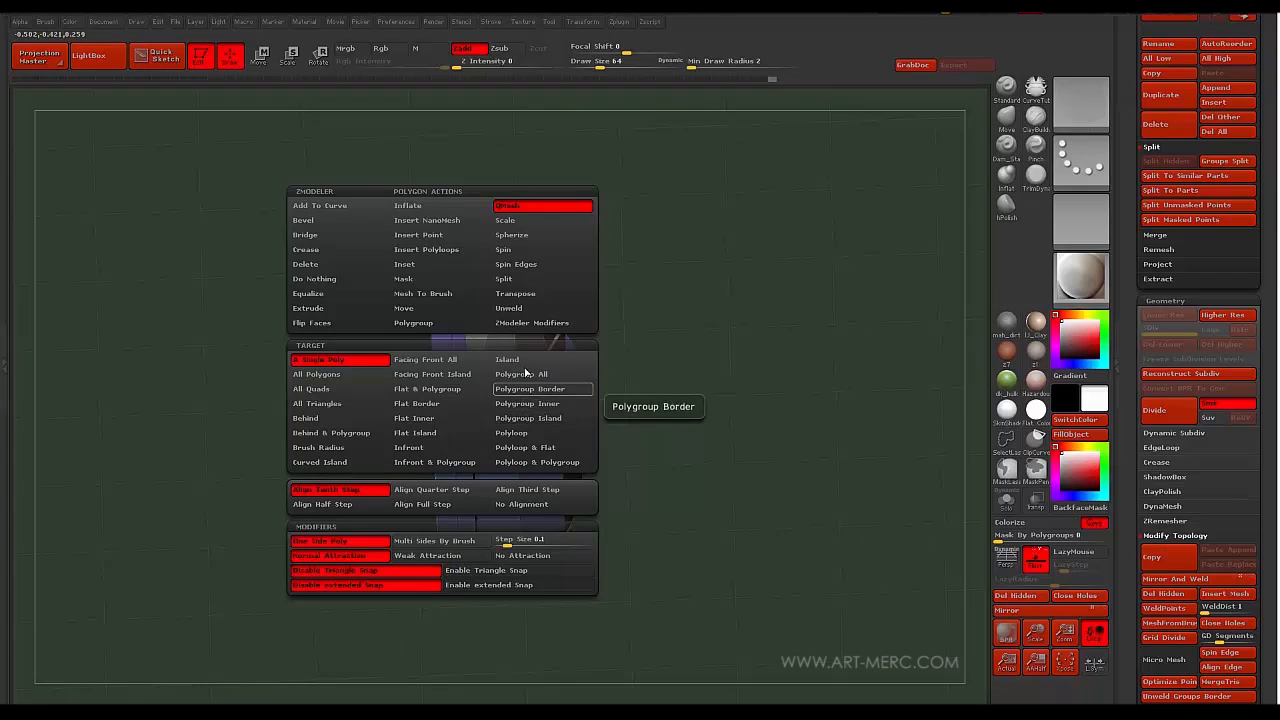
left_click(505, 434)
mouse_move(446, 417)
left_mouse_down()
mouse_move(423, 352)
mouse_move(289, 317)
mouse_move(340, 268)
mouse_move(343, 321)
mouse_move(368, 277)
mouse_move(340, 346)
mouse_move(354, 357)
mouse_move(357, 417)
mouse_move(437, 444)
left_mouse_up()
- Extrude the lower polyloop band downward to make the plate taller
key("ctrl")
left_click(521, 505, "alt")
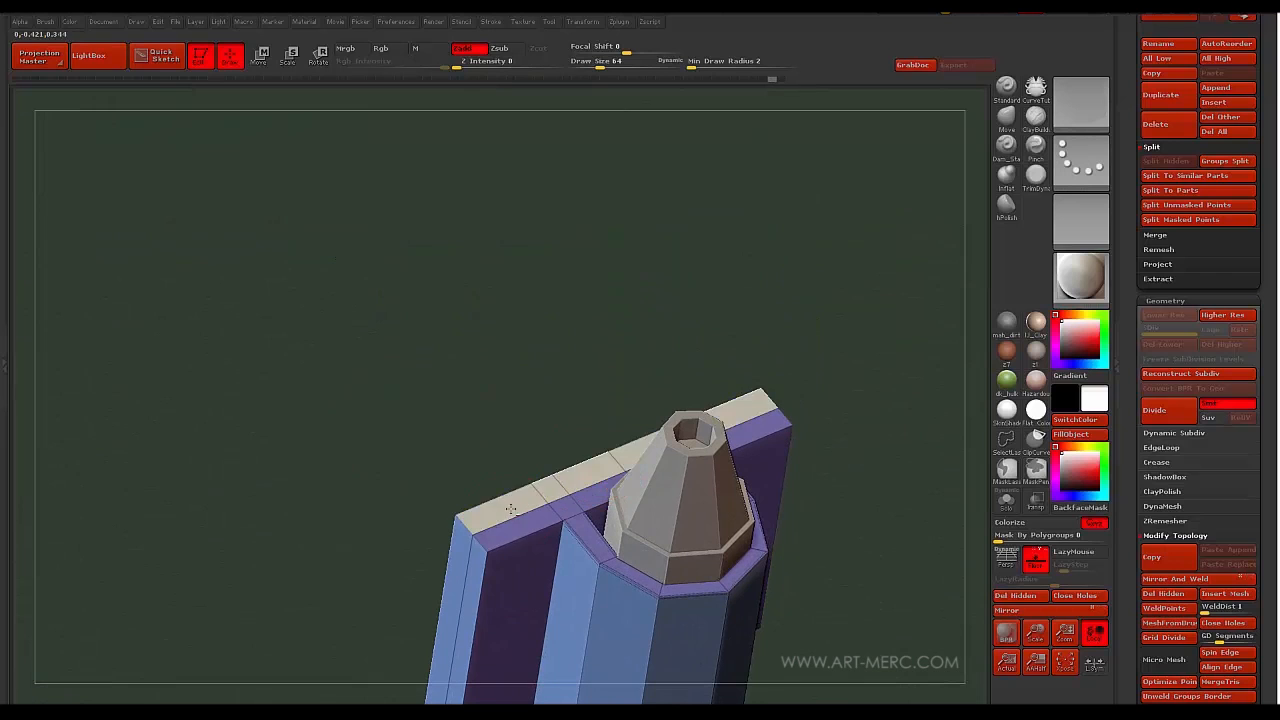
left_click_drag(396, 505, 556, 228)
left_click(644, 264, "alt")
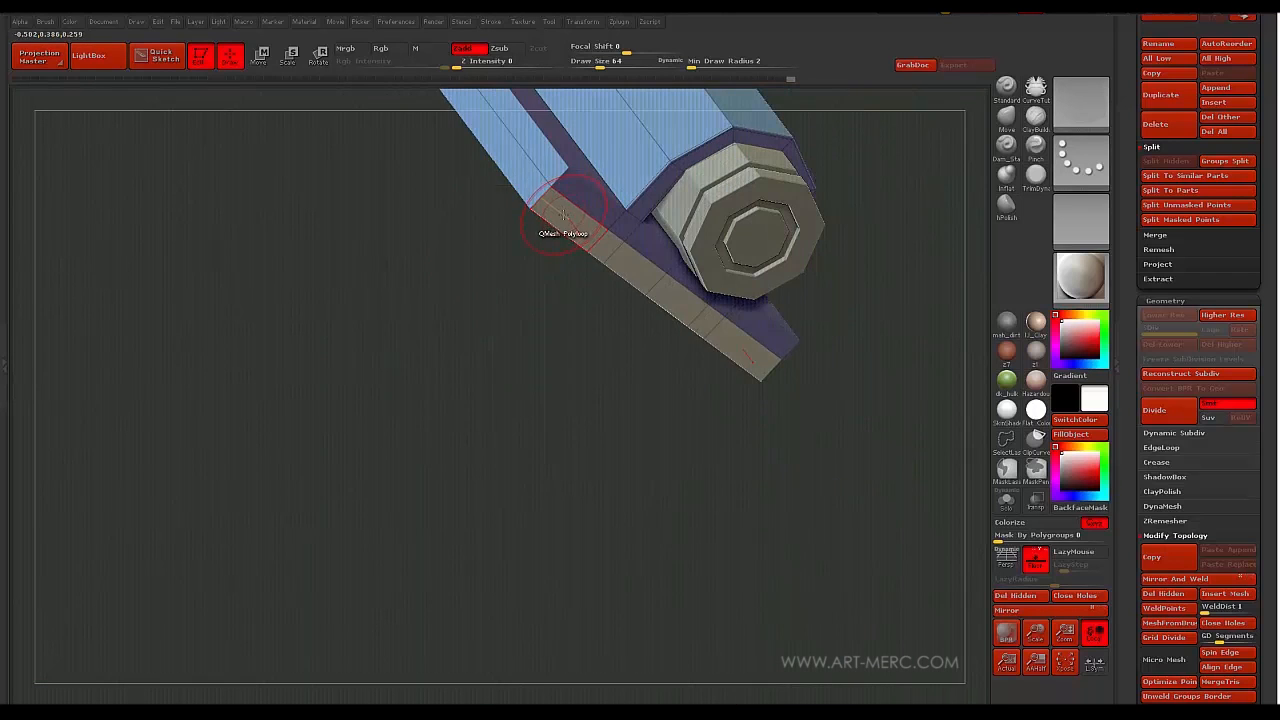
key("space")
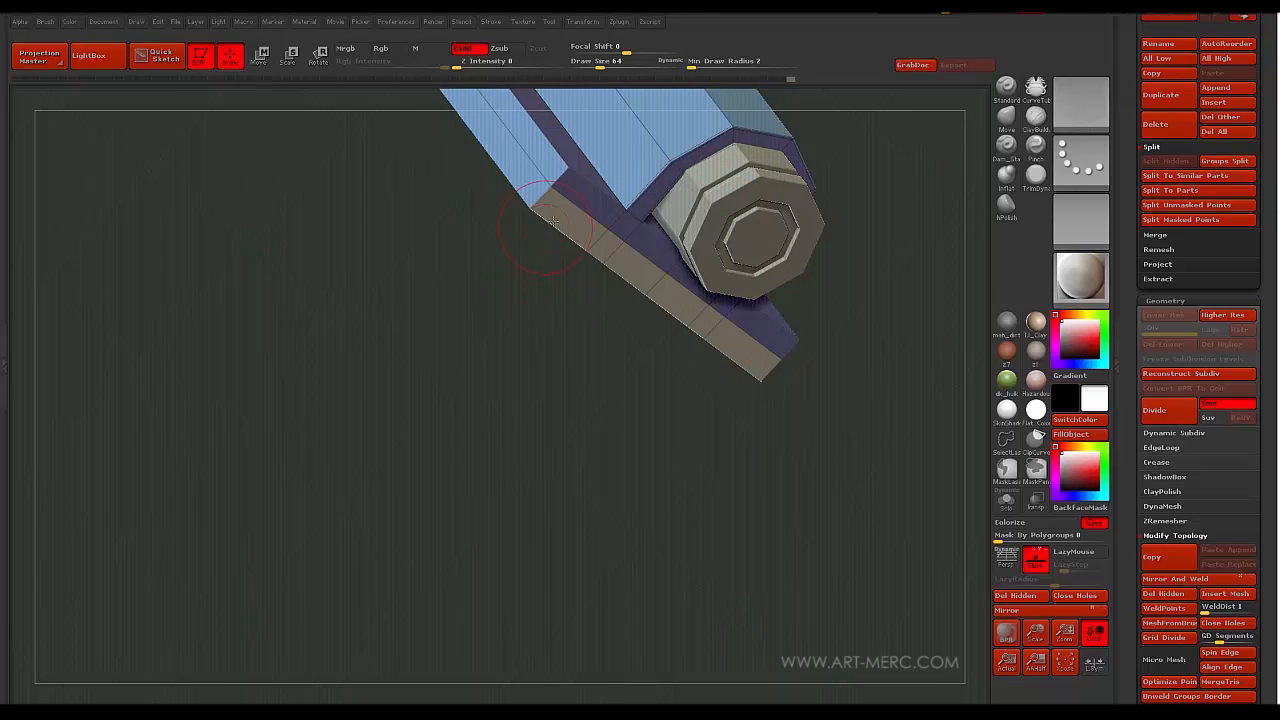
left_click_drag(565, 218, 609, 273)
- Extrude the plate's front face outward to thicken the backing plate
left_click_drag(378, 297, 520, 340)
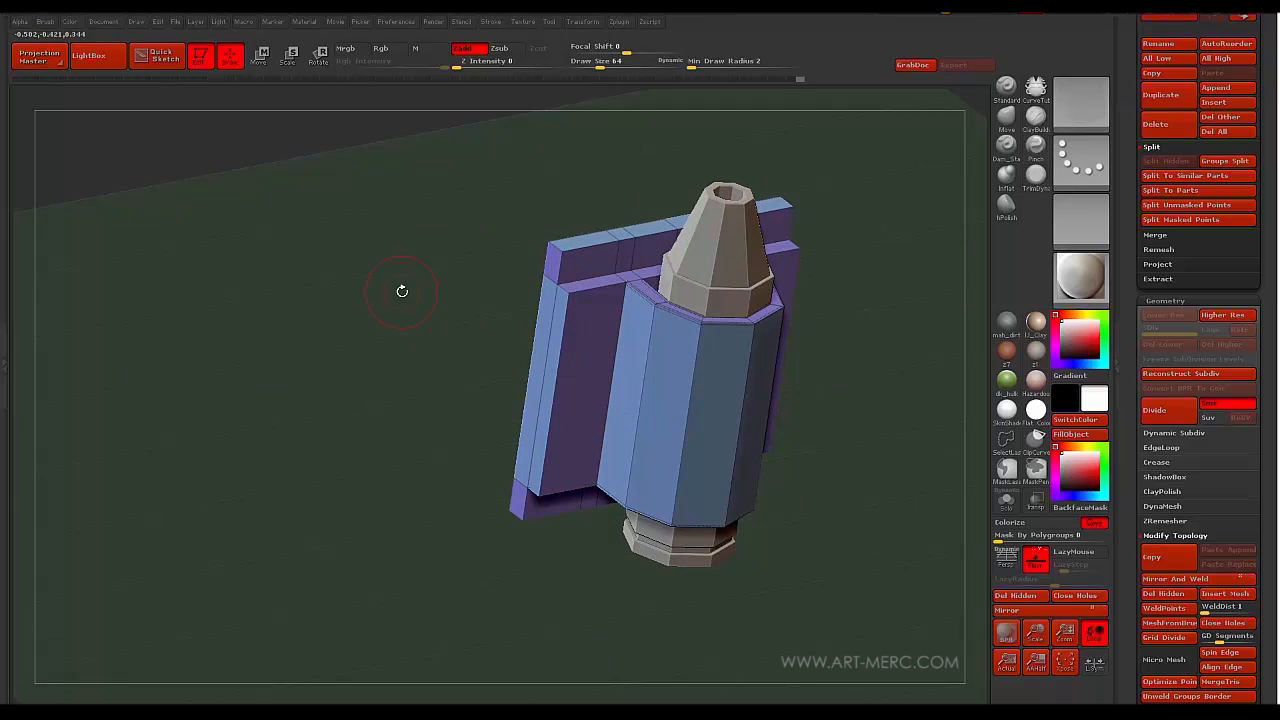
left_click_drag(410, 298, 511, 334)
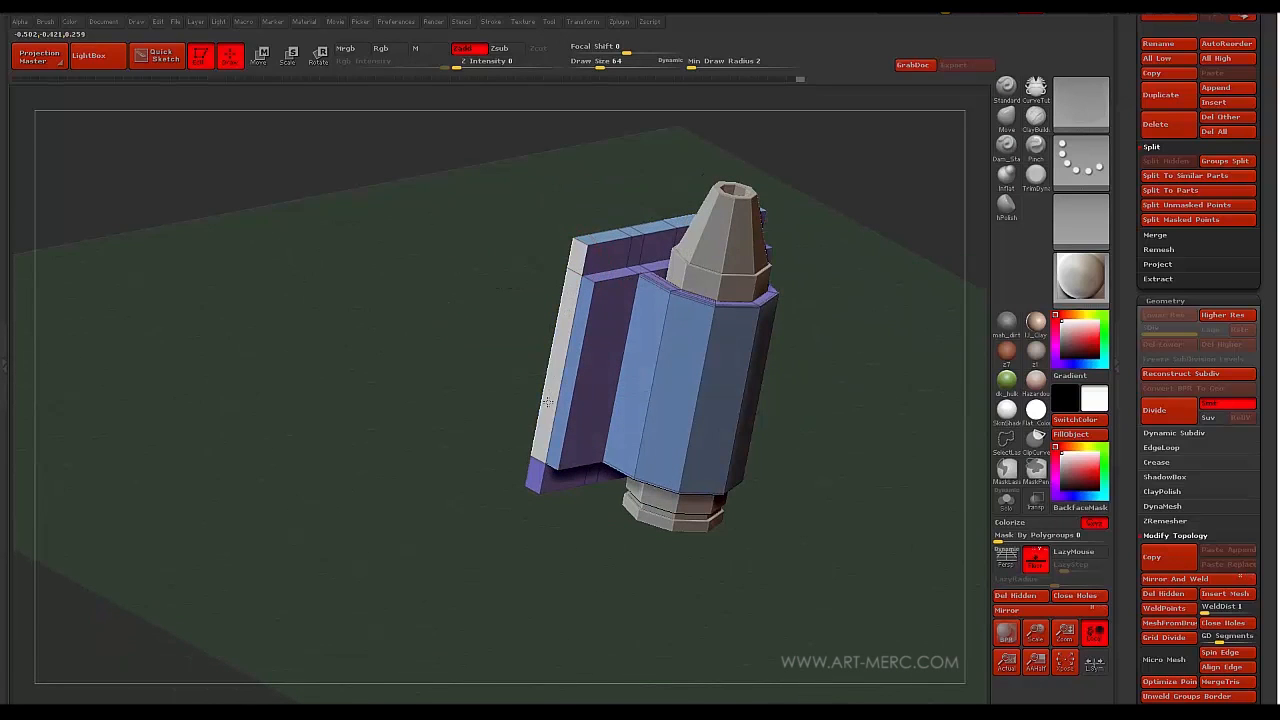
left_click_drag(547, 408, 480, 426)
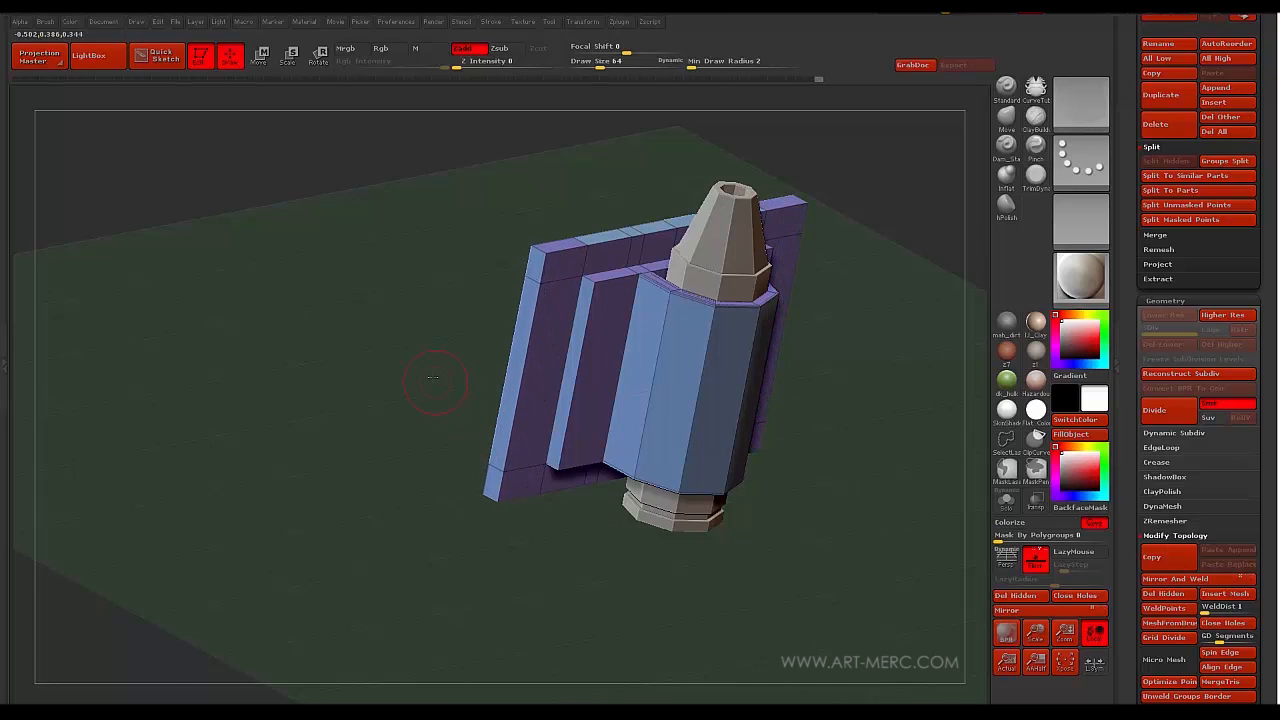
left_click_drag(433, 377, 481, 289)
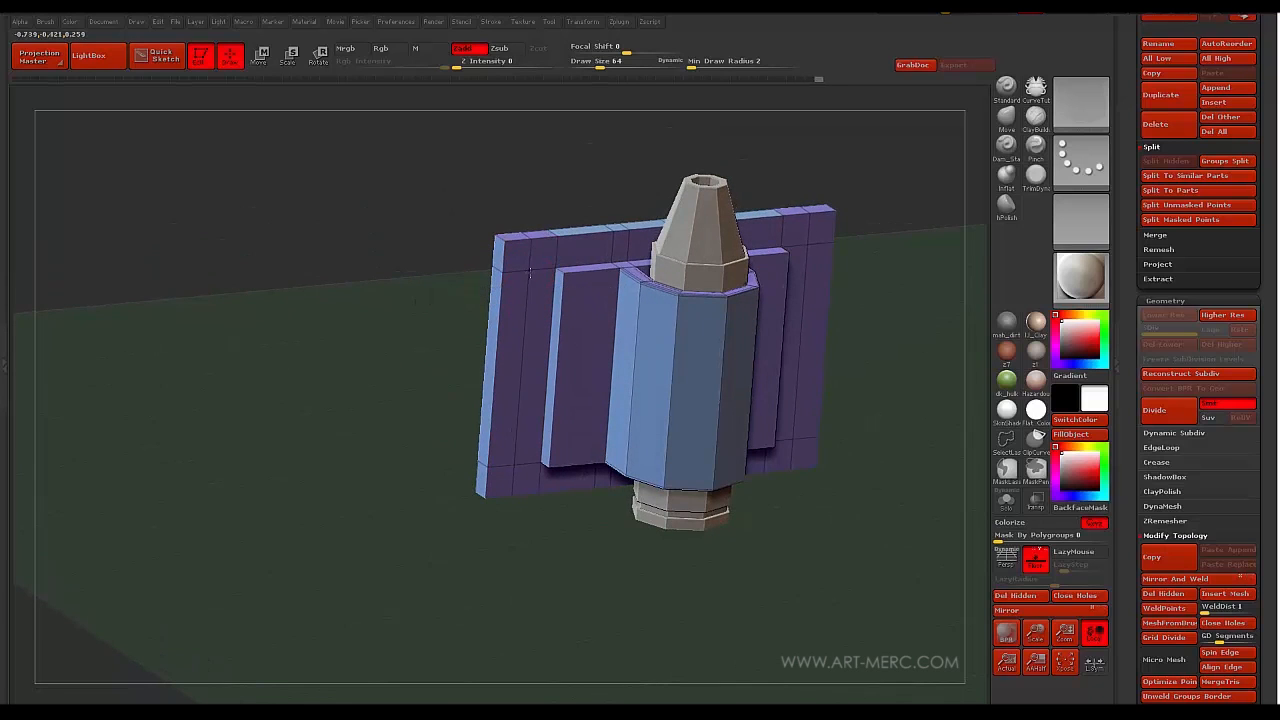
- QMesh the thin strip into a wide panel, then mask the plate's left portion for Move Transpose
left_click_drag(557, 299, 541, 307)
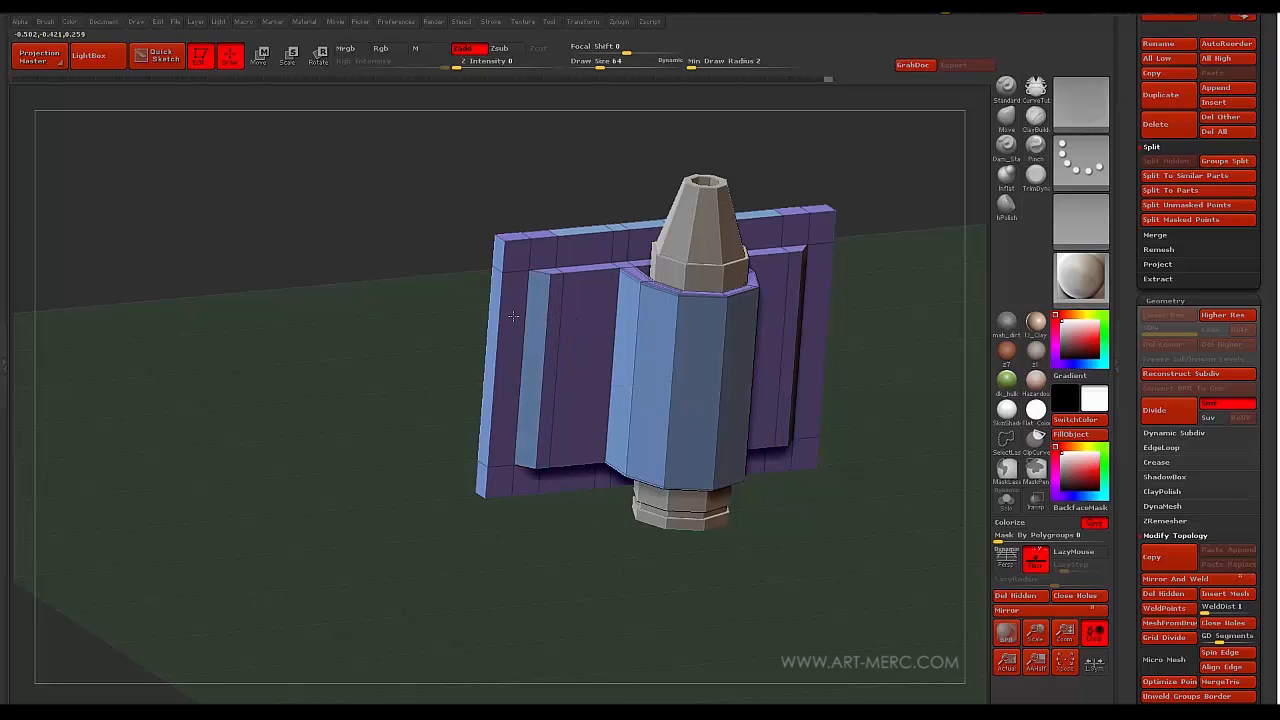
mouse_move(440, 290)
left_mouse_down()
mouse_move(380, 251)
mouse_move(386, 291)
mouse_move(416, 203)
mouse_move(414, 266)
mouse_move(403, 209)
mouse_move(391, 314)
mouse_move(441, 249)
mouse_move(414, 314)
mouse_move(391, 319)
mouse_move(386, 360)
mouse_move(424, 290)
mouse_move(429, 331)
mouse_move(412, 298)
left_mouse_up()
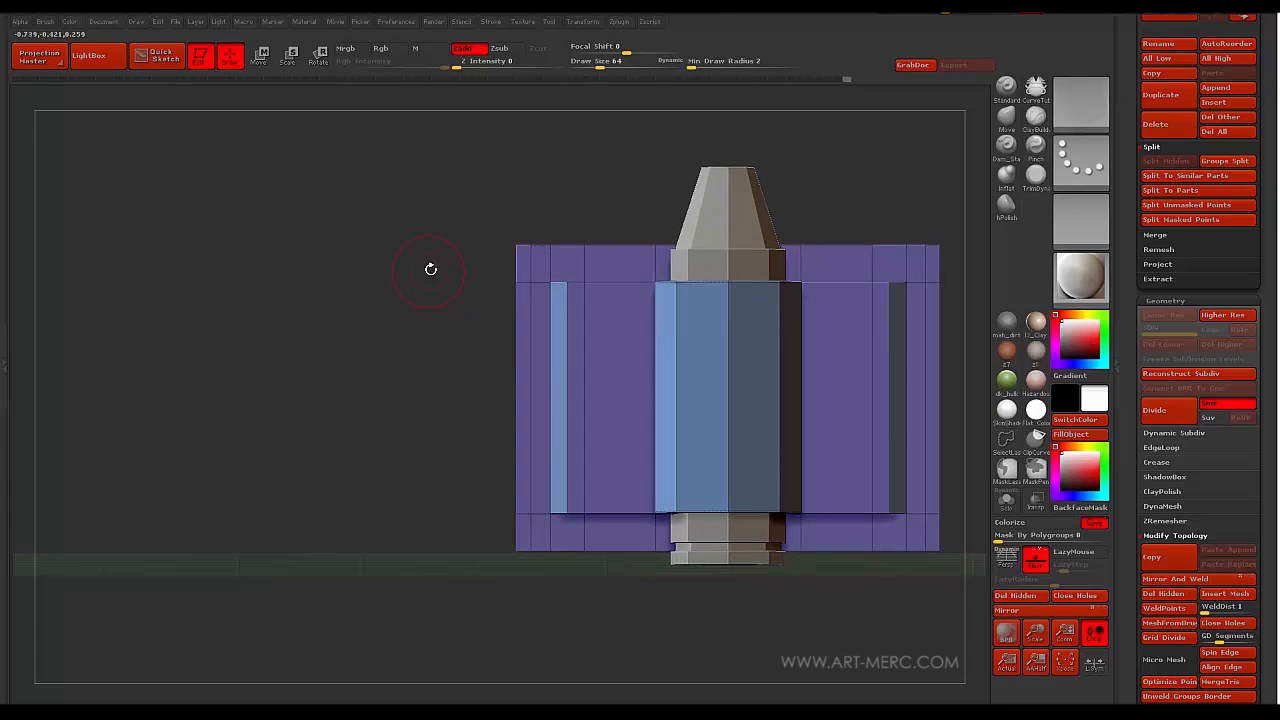
mouse_move(424, 186)
left_mouse_down("ctrl")
mouse_move(459, 222)
mouse_move(520, 375)
mouse_move(522, 572)
left_mouse_up("ctrl")
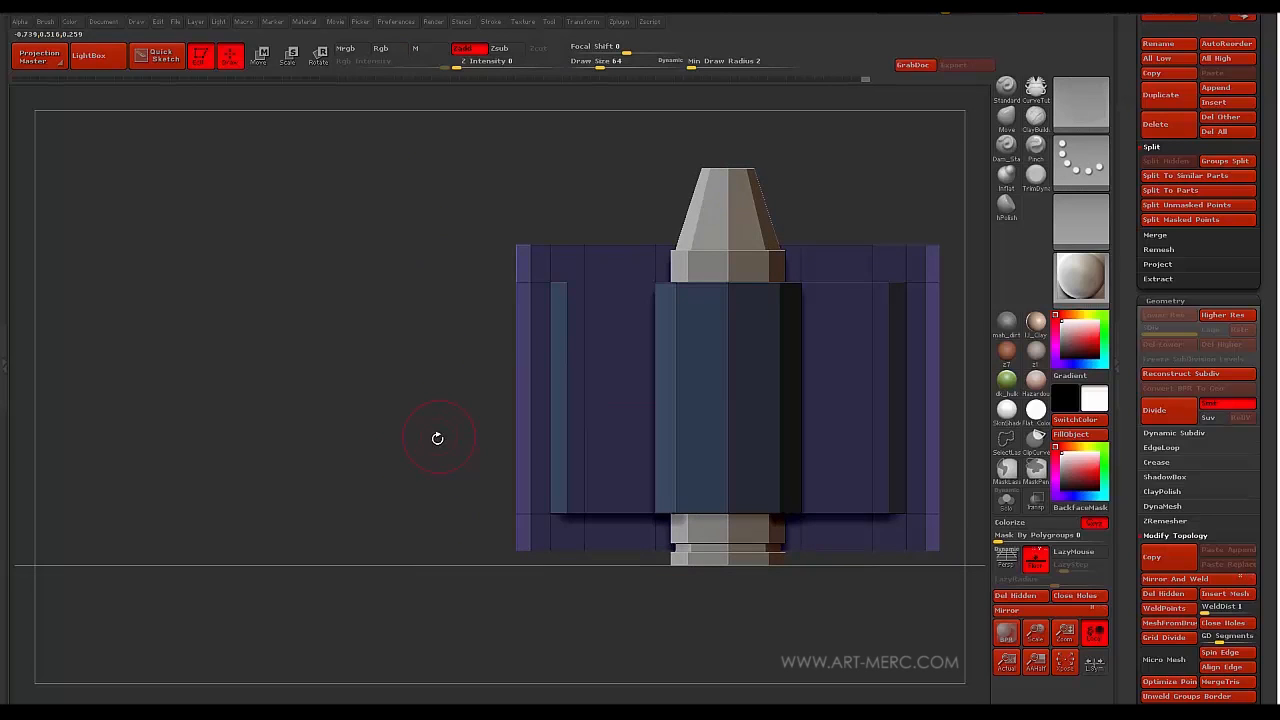
key("w")
mouse_move(528, 343)
left_mouse_down()
mouse_move(408, 346)
mouse_move(386, 363)
mouse_move(471, 331)
mouse_move(423, 314)
mouse_move(377, 400)
mouse_move(382, 380)
left_mouse_up()
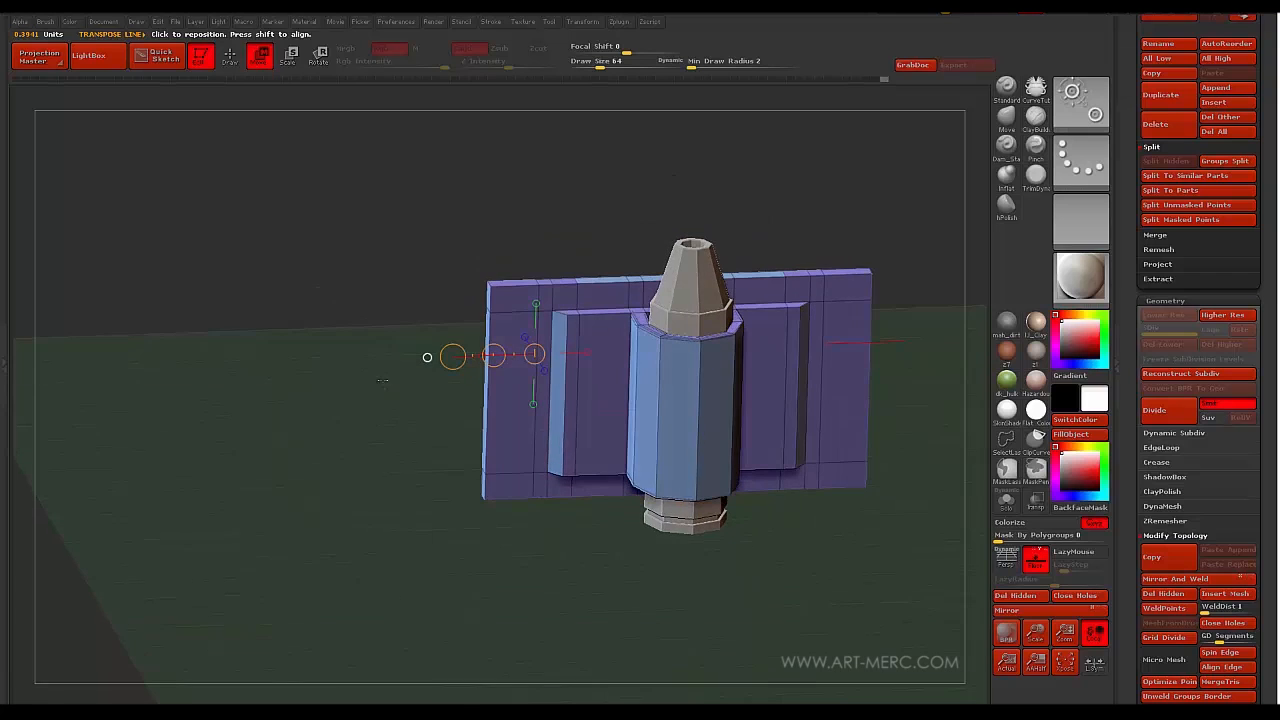
- With Polyloop target, extrude both holder ends into tall side columns
key("q")
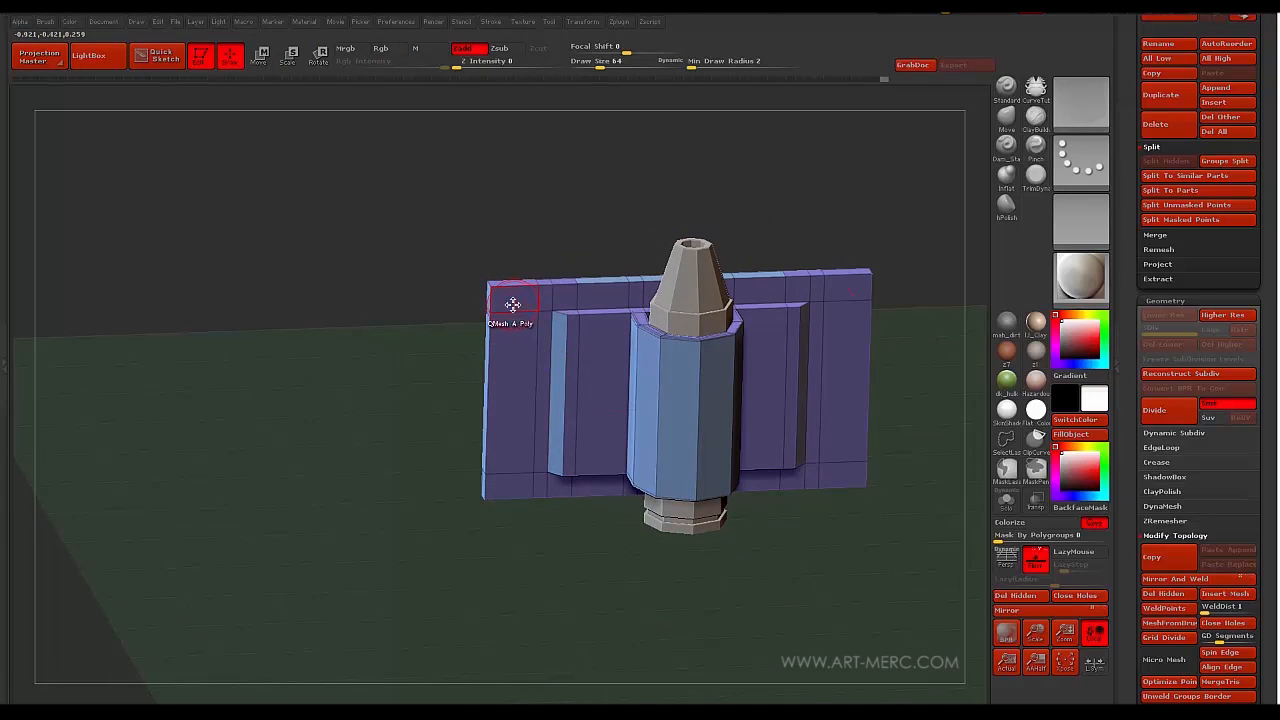
key("space")
left_click(581, 435)
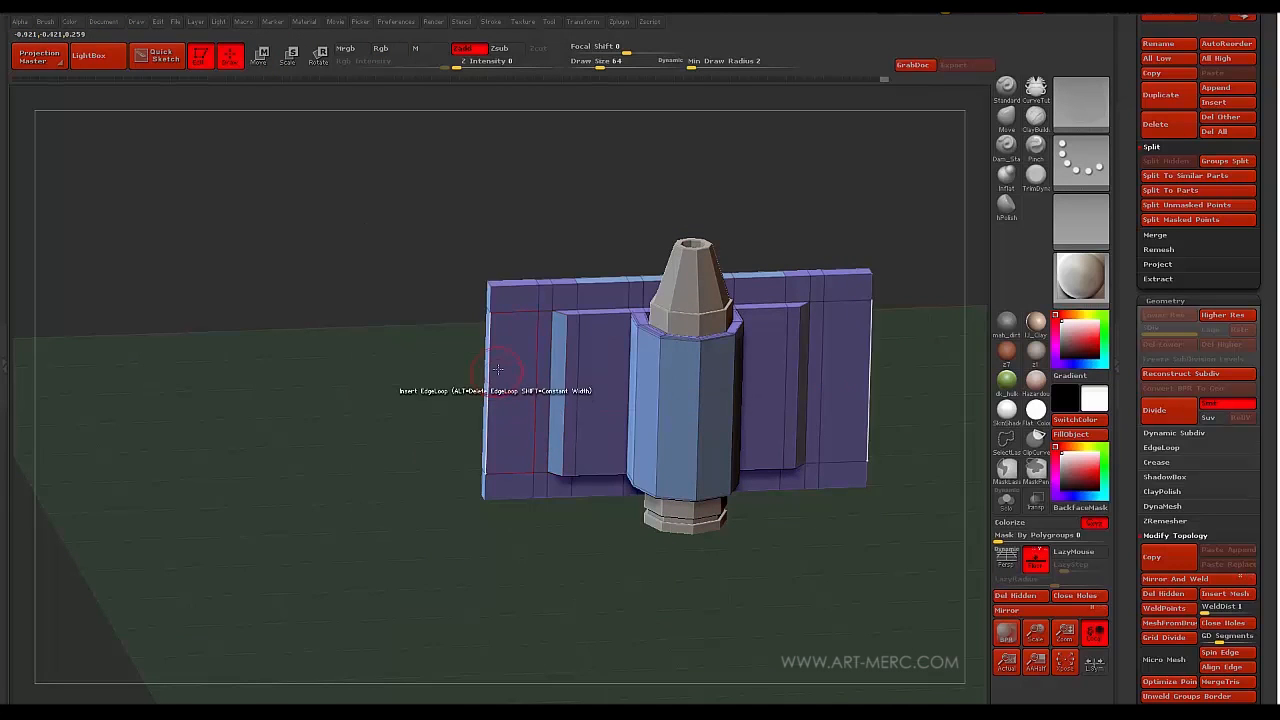
left_click_drag(510, 354, 510, 395)
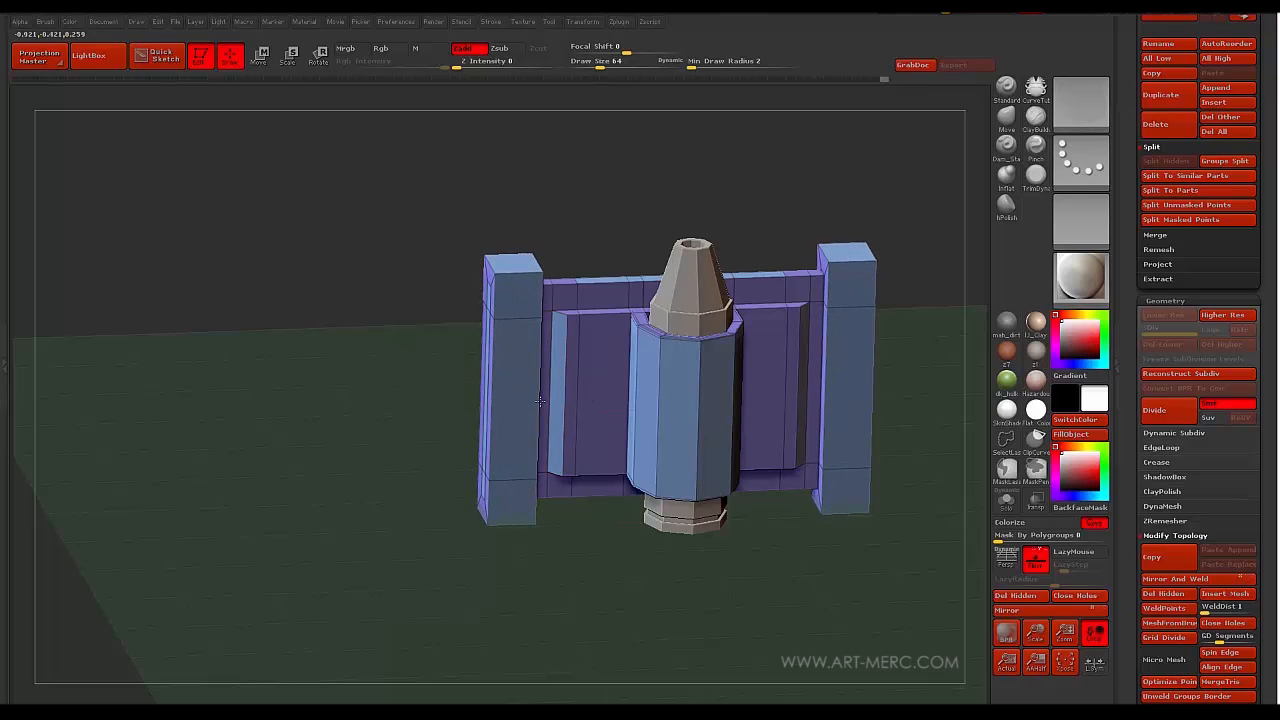
left_click_drag(392, 351, 450, 320)
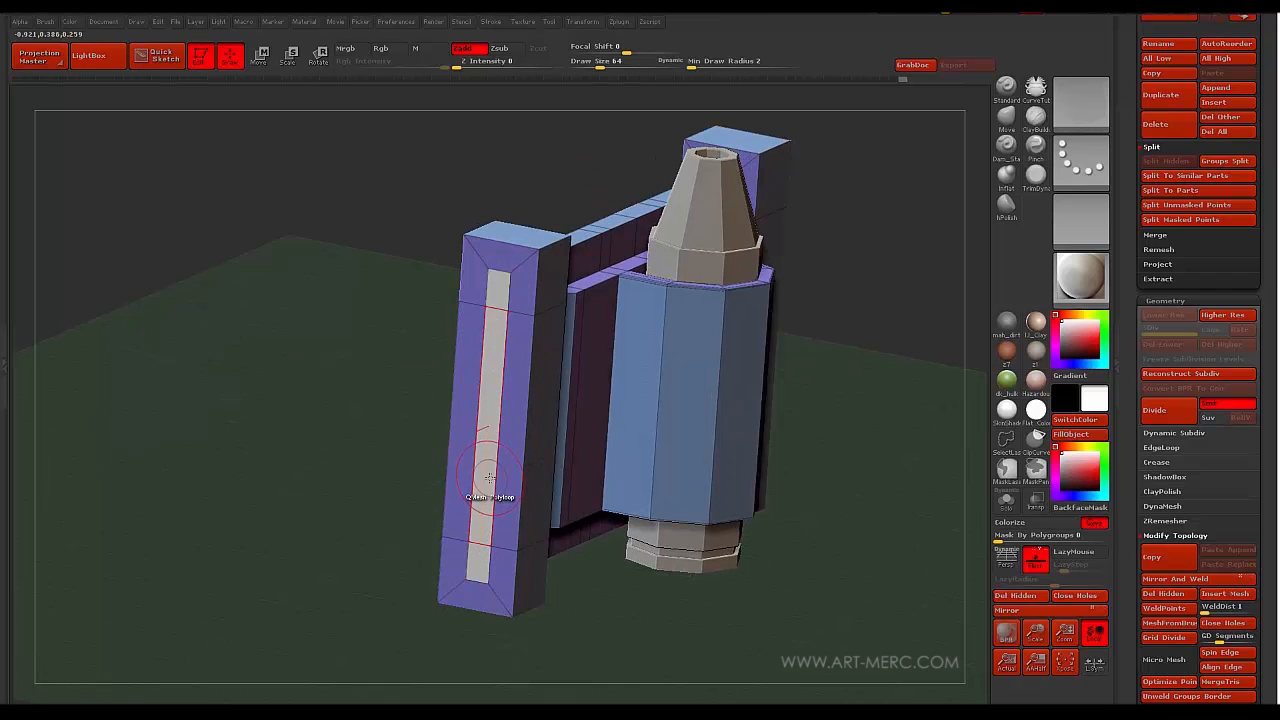
left_click_drag(489, 477, 475, 400)
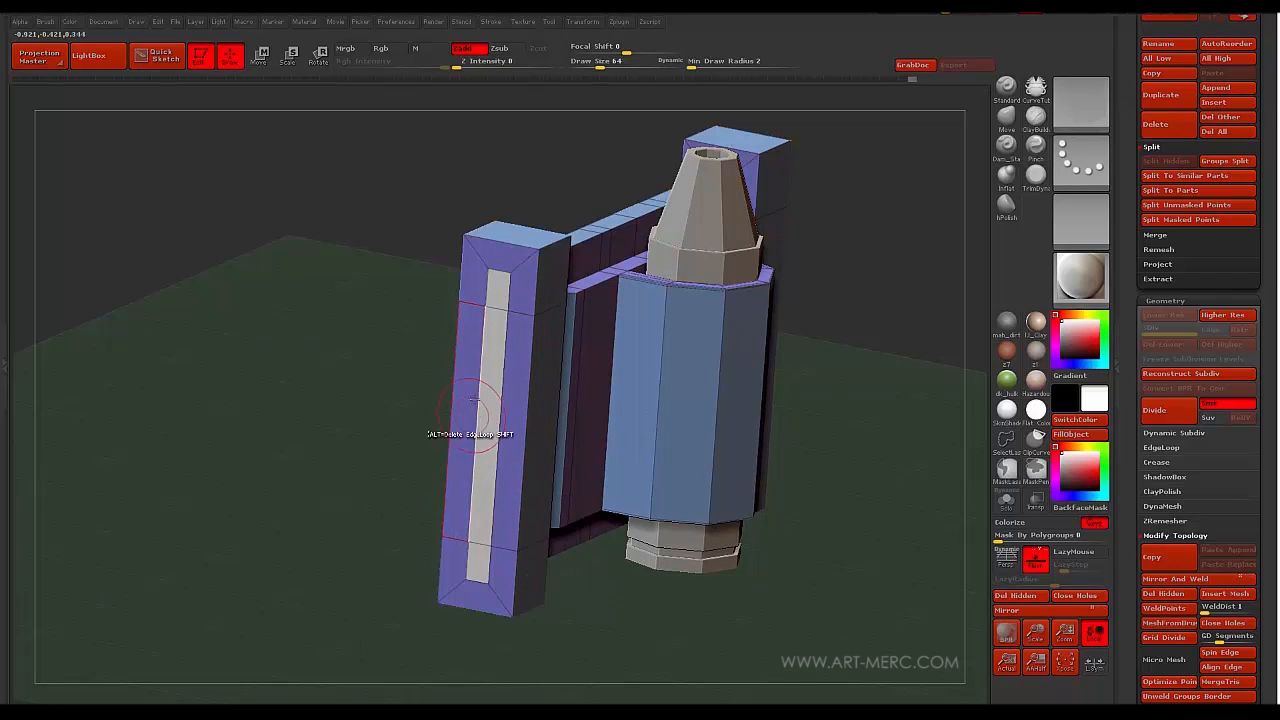
- Switch target to A Single Poly and QMesh a recessed groove down the column face
key("space")
left_click(378, 360)
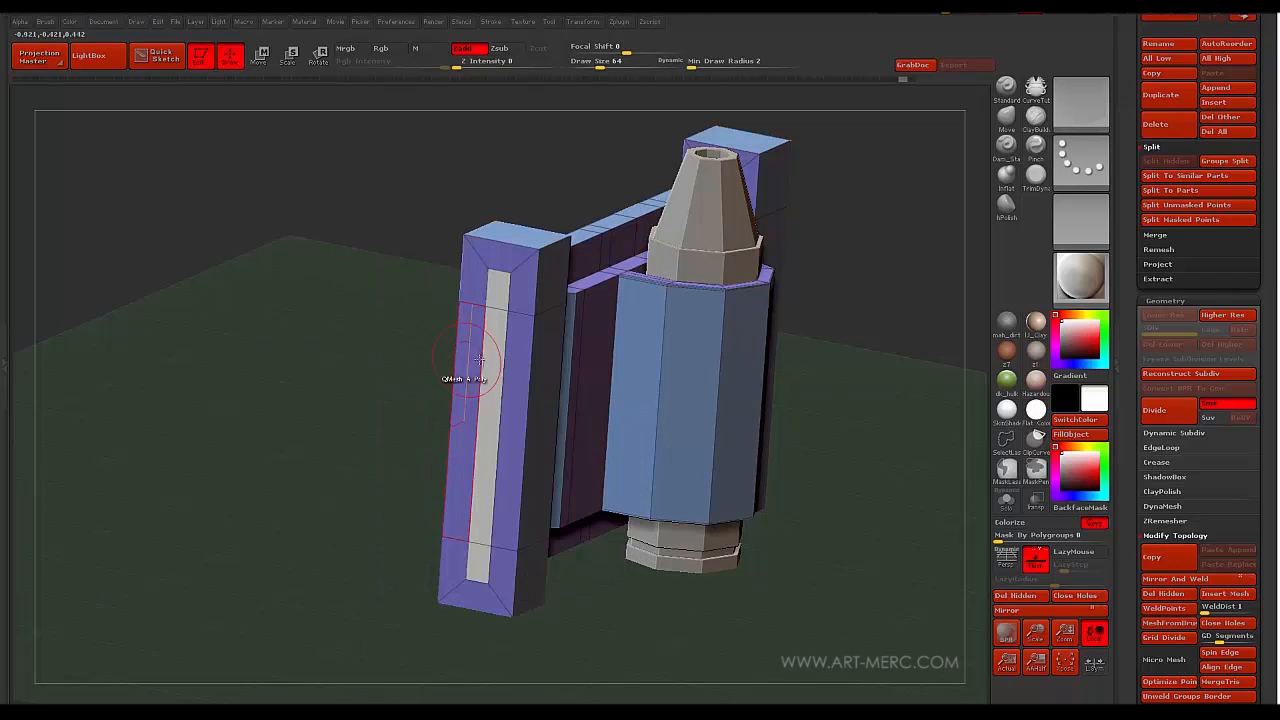
left_click_drag(535, 370, 485, 313)
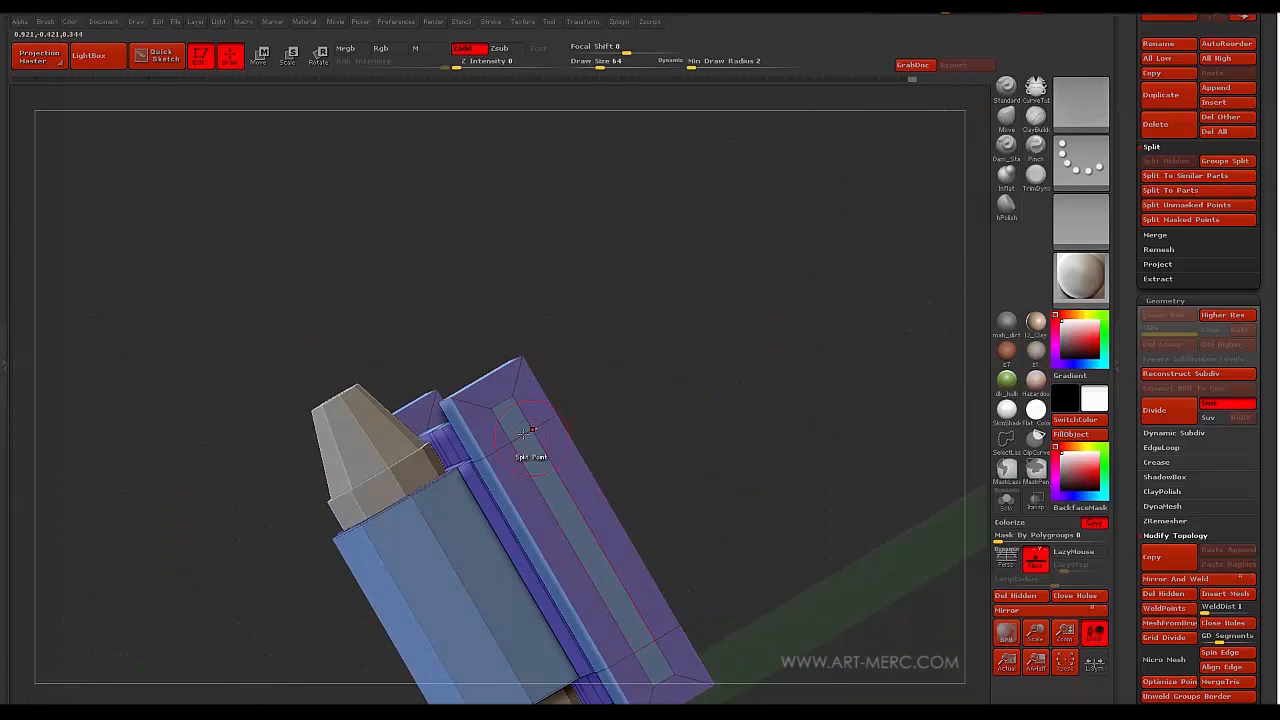
left_click_drag(516, 423, 567, 507)
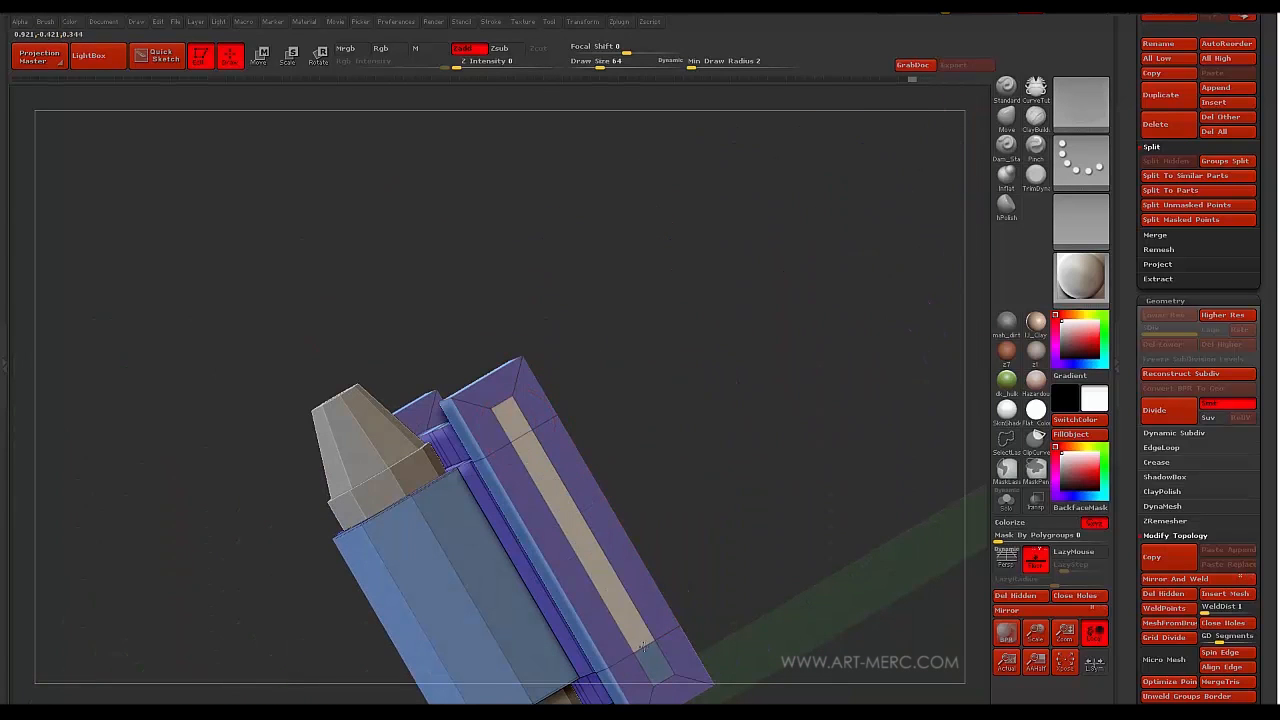
left_click_drag(445, 335, 435, 279)
left_click_drag(516, 423, 445, 314)
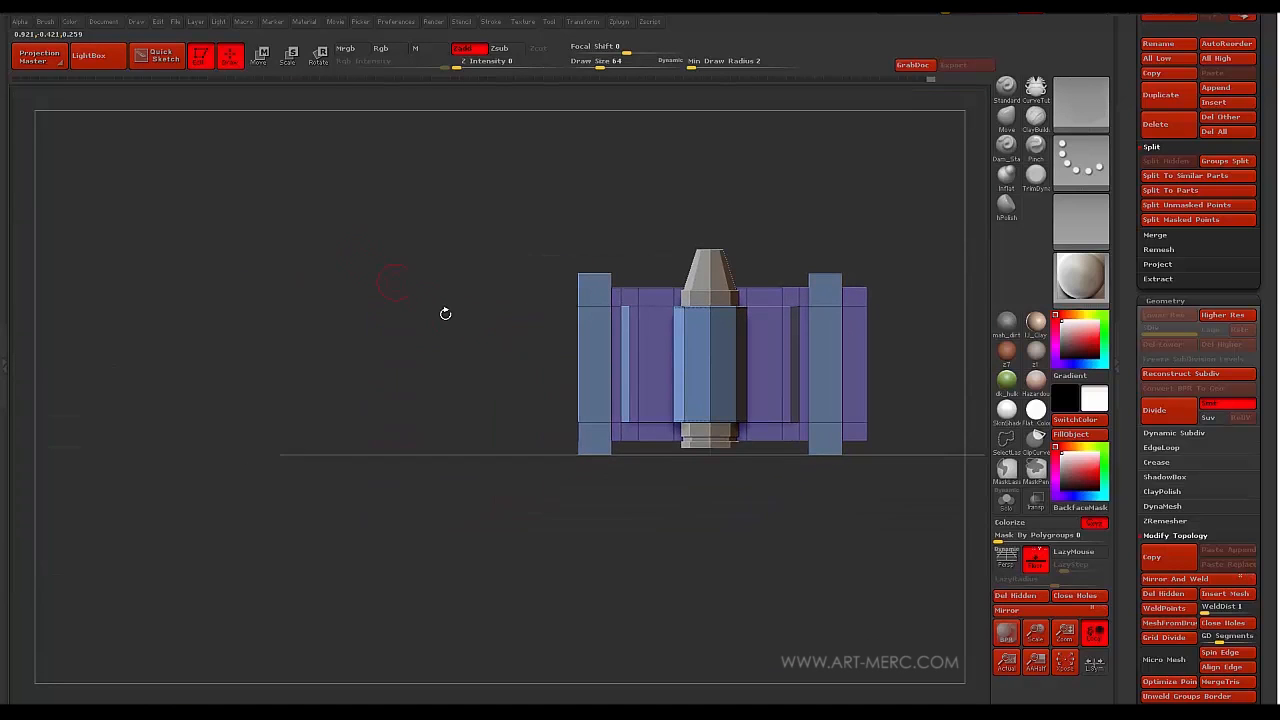
- Solo the bullet holder and preview it smoothed with Ctrl+D, then return with Shift+D
left_click(1006, 500)
left_click_drag(311, 310, 272, 388)
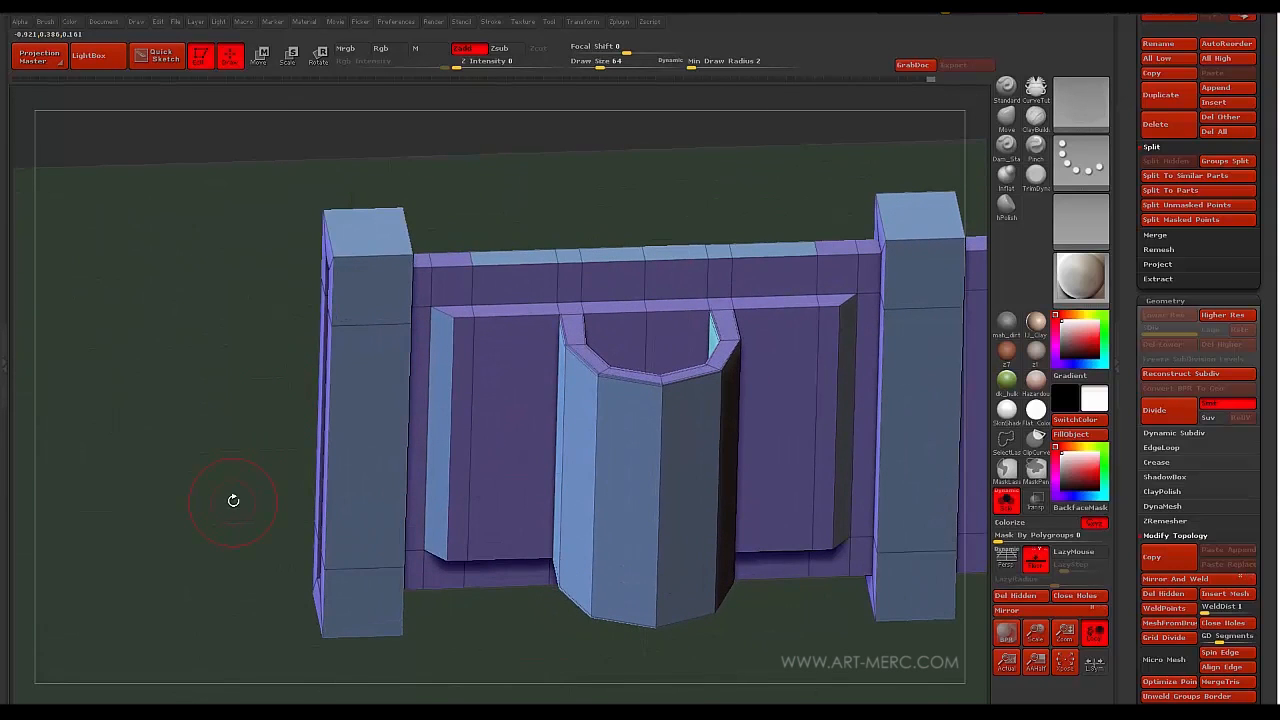
key("ctrl+d")
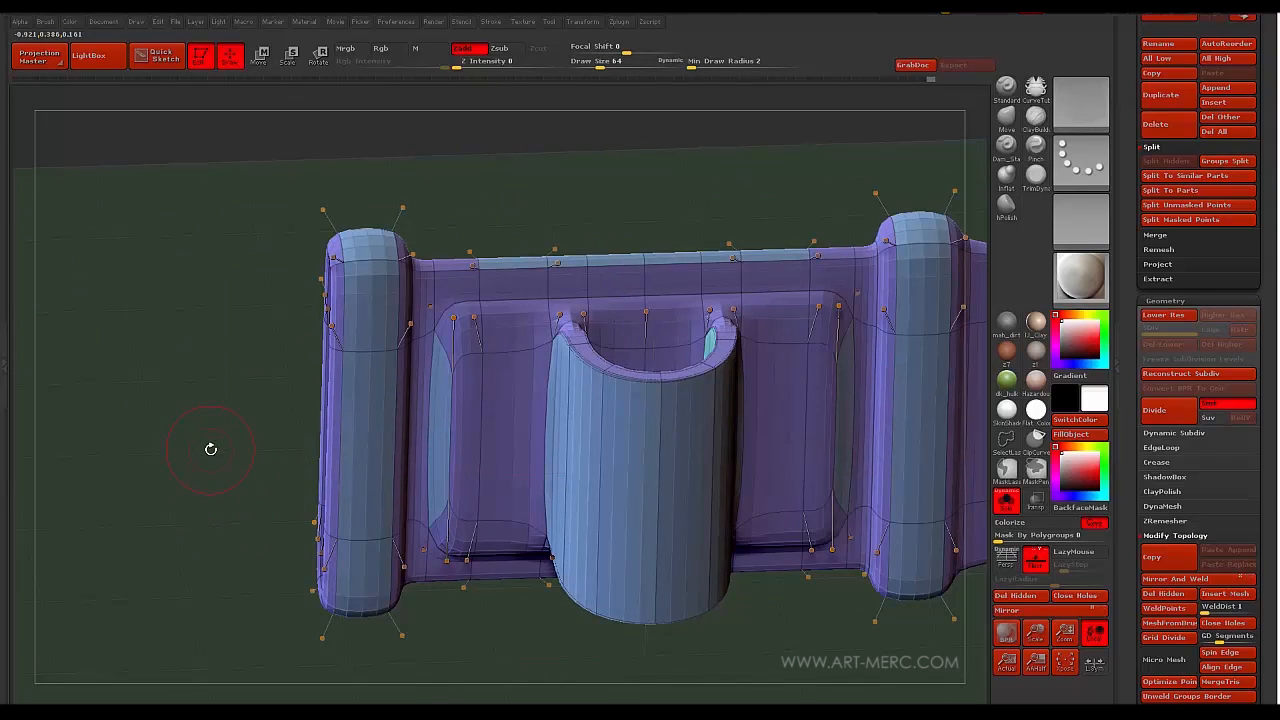
key("shift+d")
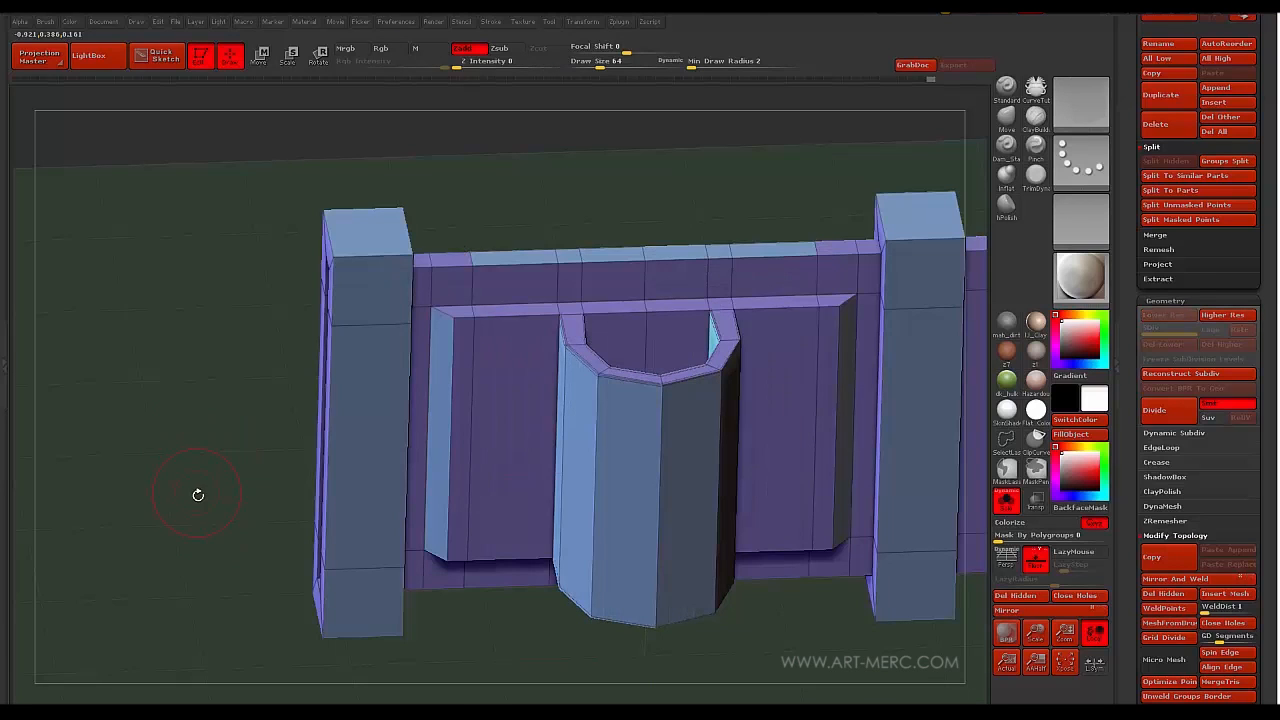
- Set the ZModeler edge action to Crease and scroll the Tool palette to Polygroups
key("space")
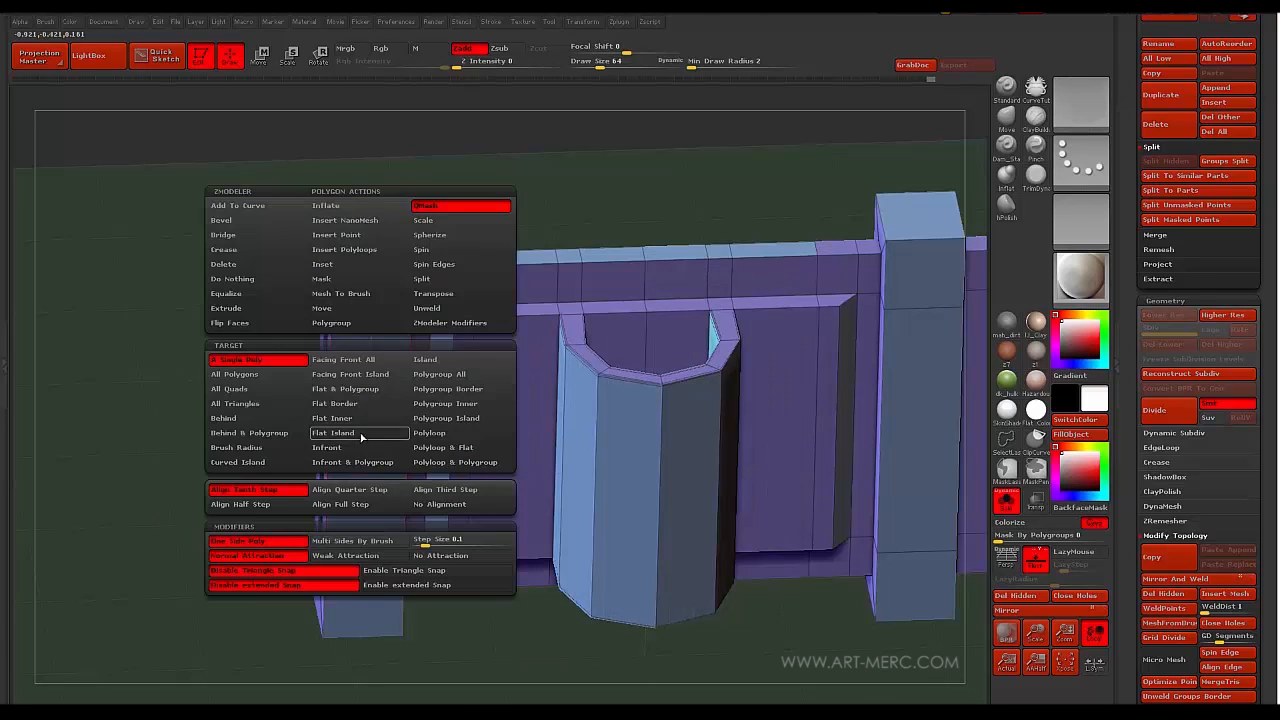
left_click(228, 278)
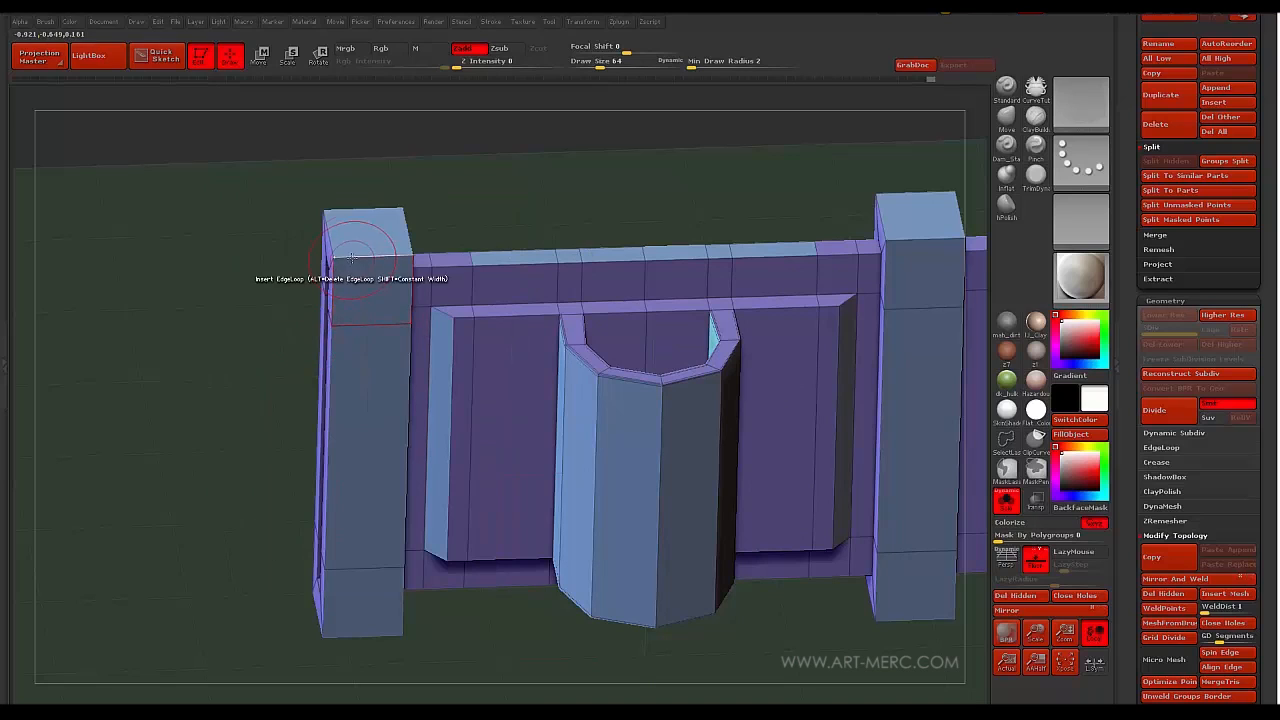
key("space")
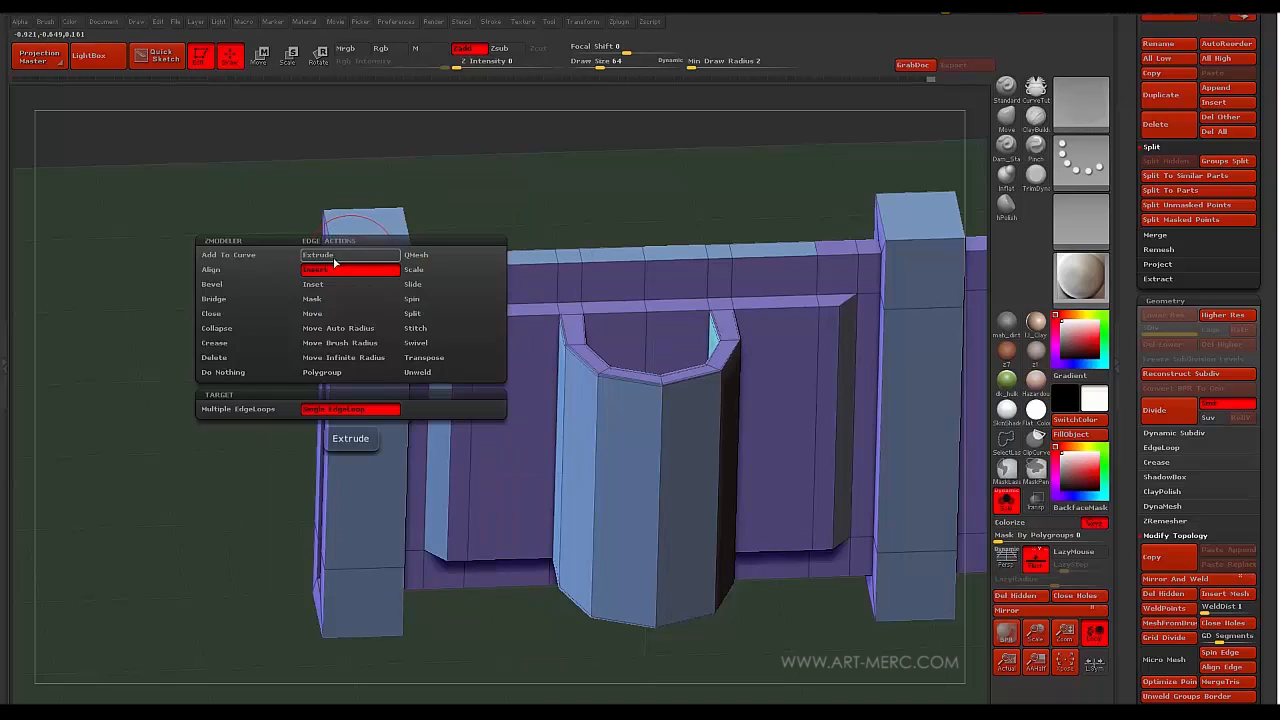
left_click(213, 346)
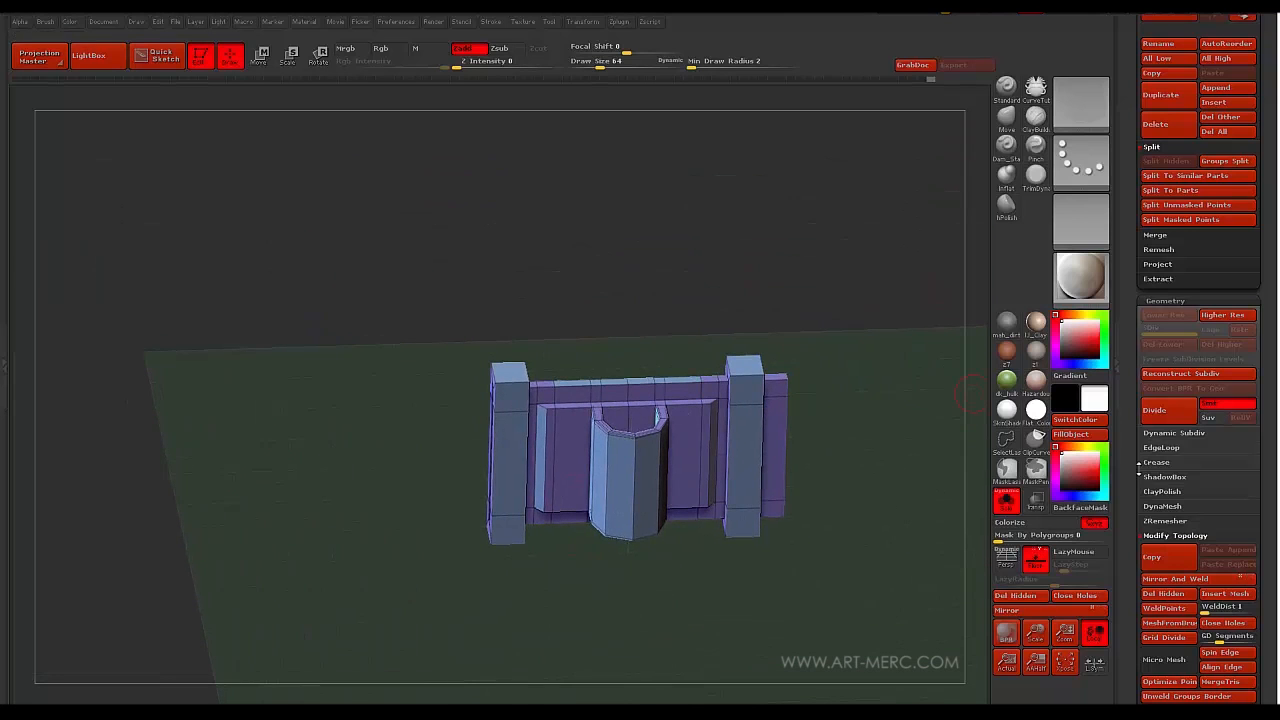
left_click_drag(1126, 517, 1126, 427)
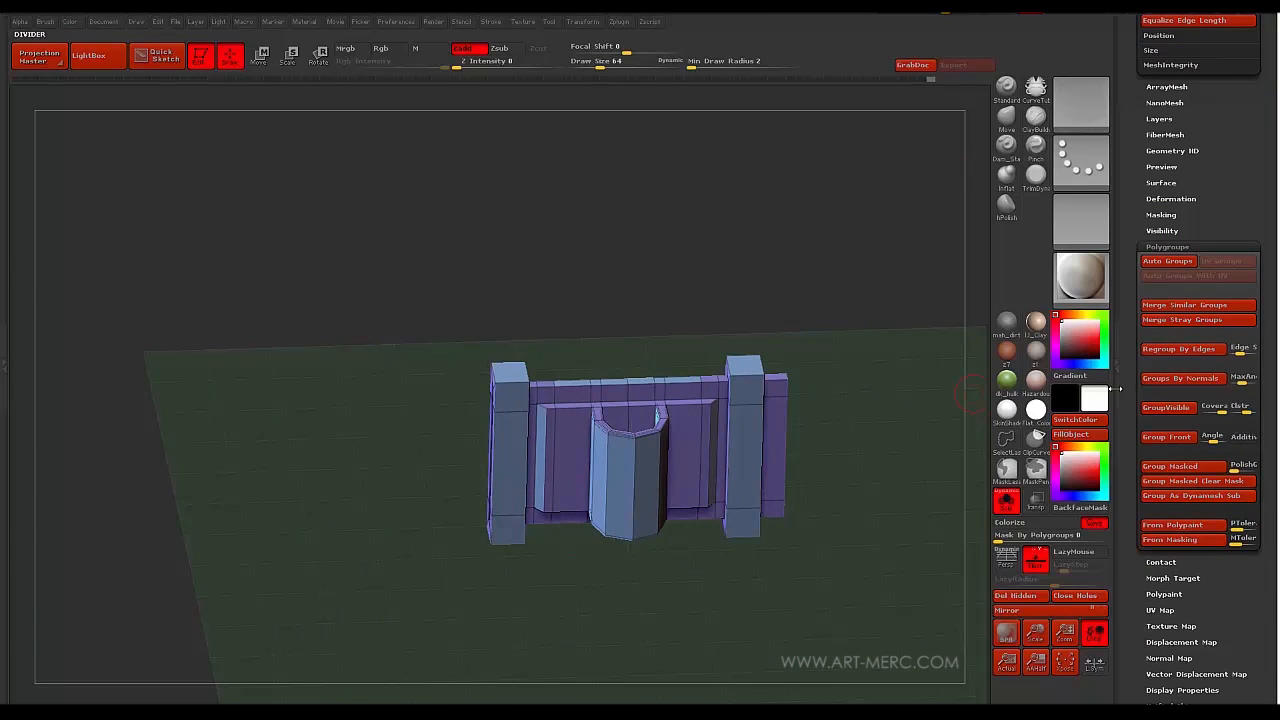
- Apply Groups By Normals to the holder and tumble it to inspect the coloured groups
left_click(1181, 378)
left_click_drag(318, 458, 370, 345, "alt")
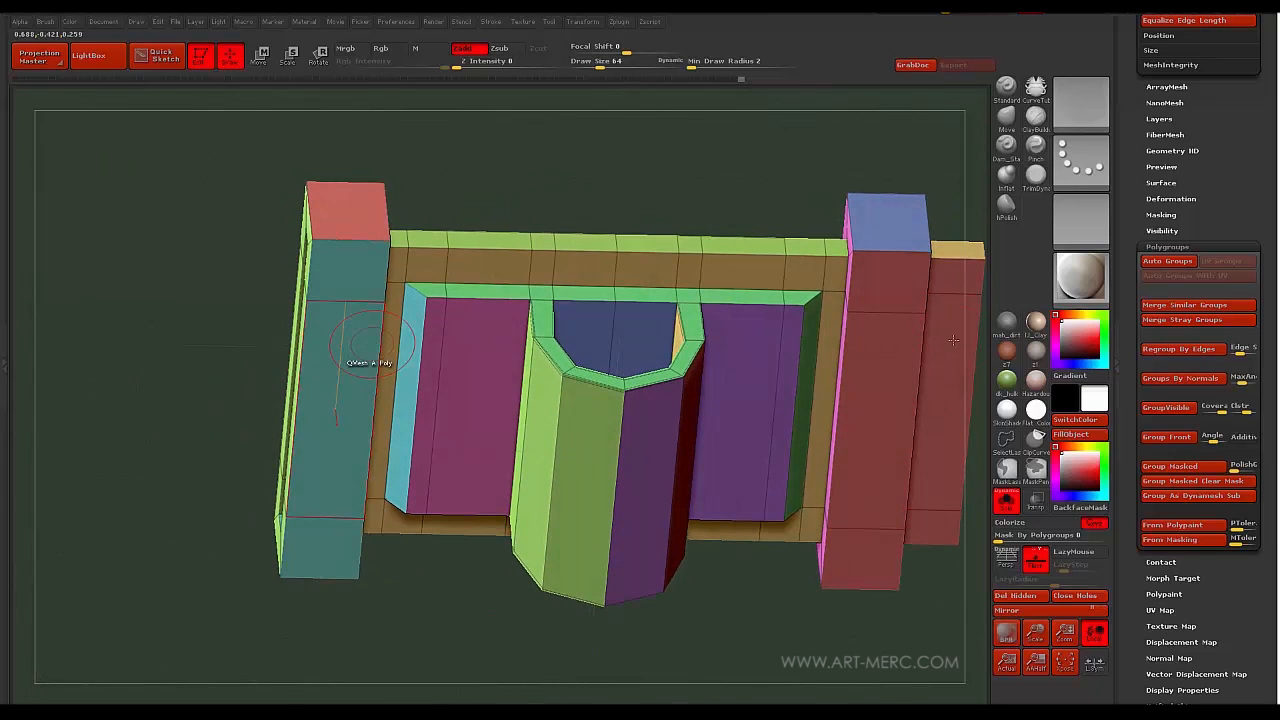
left_click(1180, 378)
left_click_drag(796, 611, 800, 540)
left_click_drag(135, 490, 237, 447, "alt")
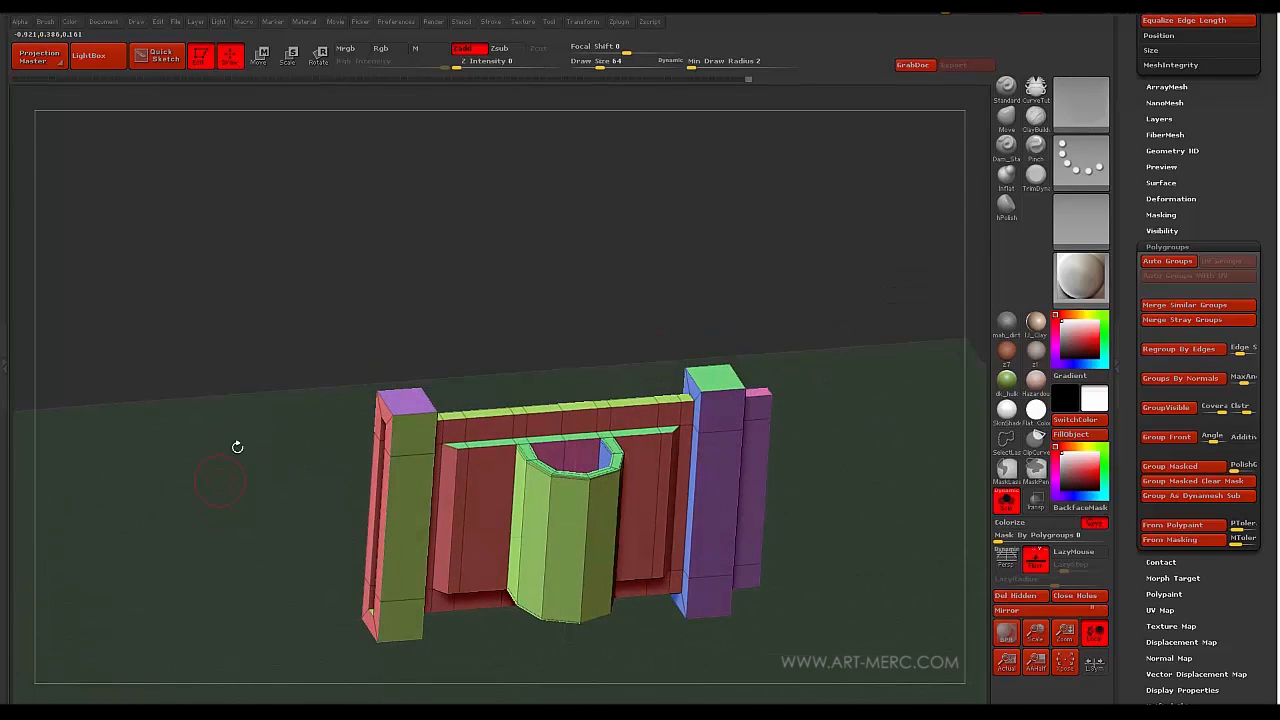
scroll(1136, 280, "up", 10)
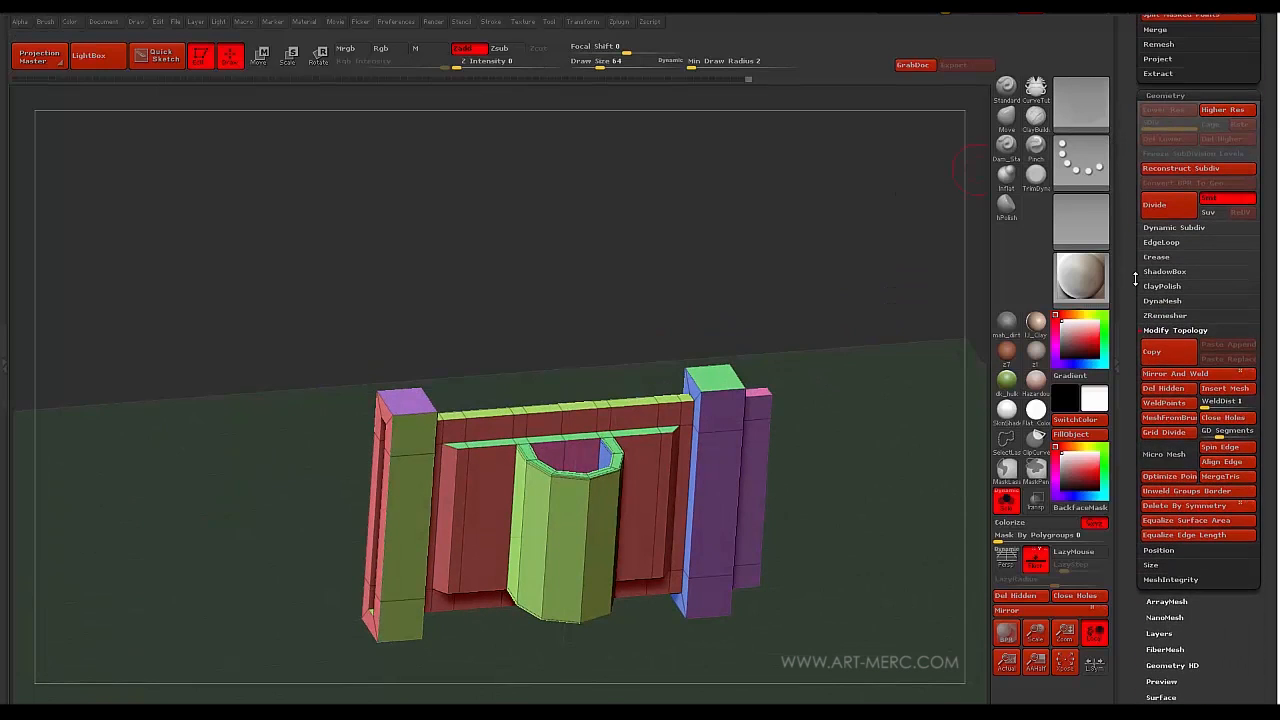
- Set Crease CTolerance to 90, apply Crease PG, and preview the smoothed holder with Ctrl+D
left_click(1156, 256)
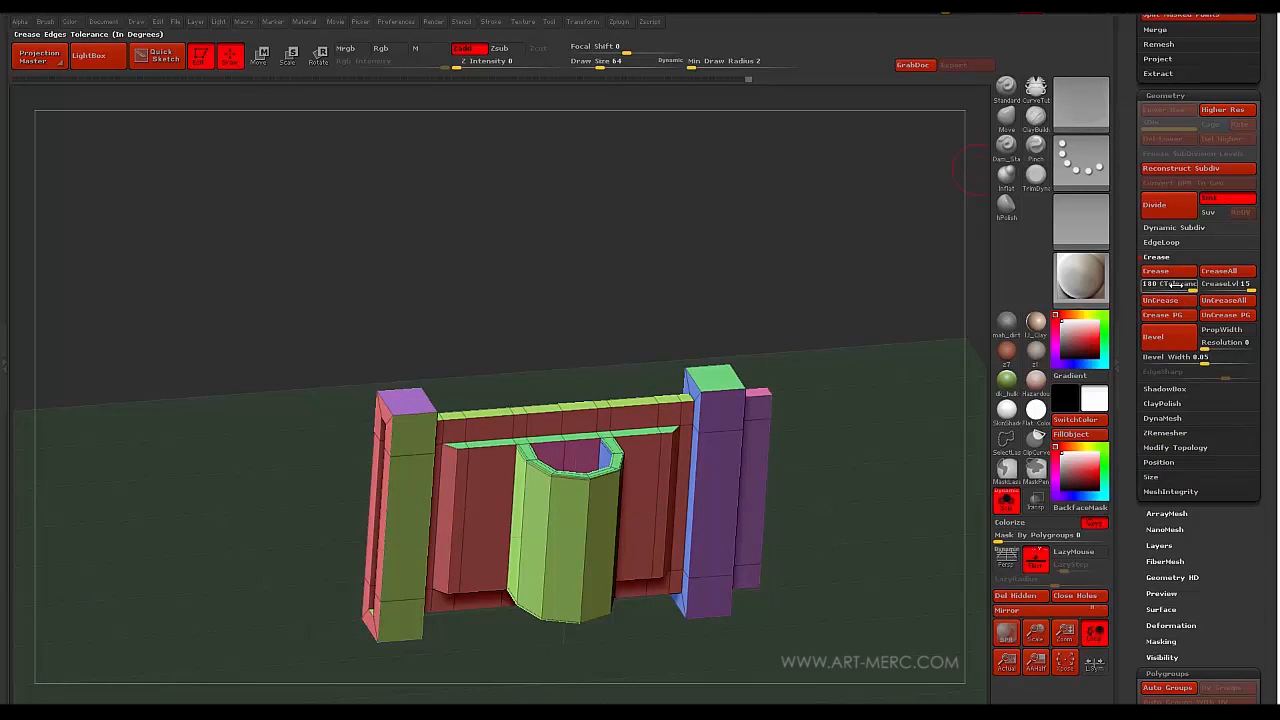
left_click_drag(1160, 290, 1212, 287)
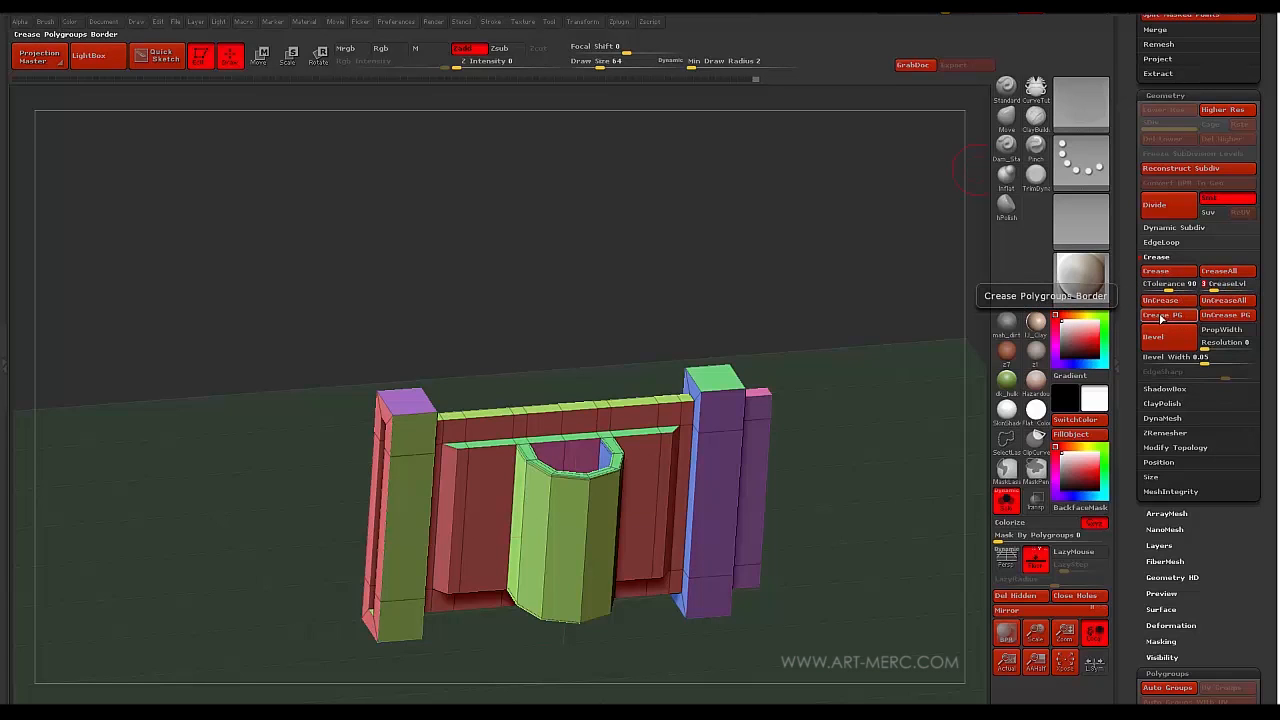
left_click(1160, 316)
left_click_drag(225, 440, 222, 341)
key("ctrl+d")
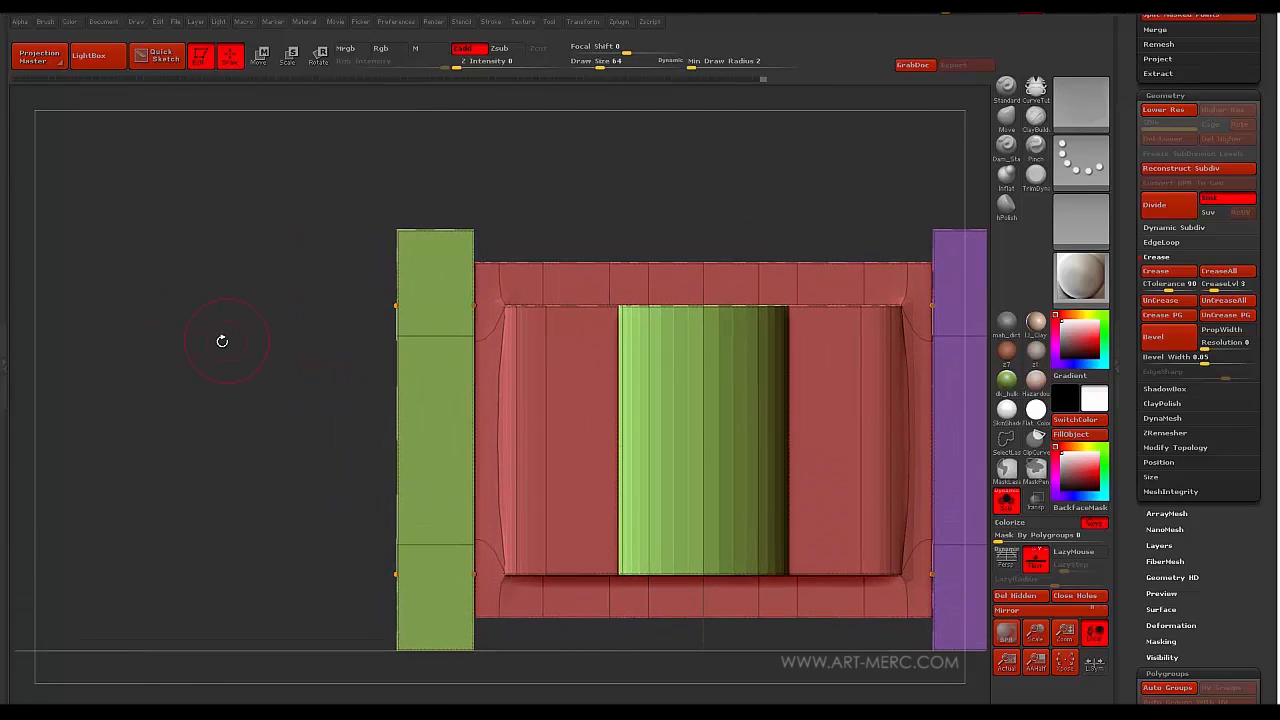
left_click_drag(249, 417, 355, 405)
- Set the ZModeler edge action to Crease and inspect the holder's columns from several angles
key("space")
left_click(185, 423)
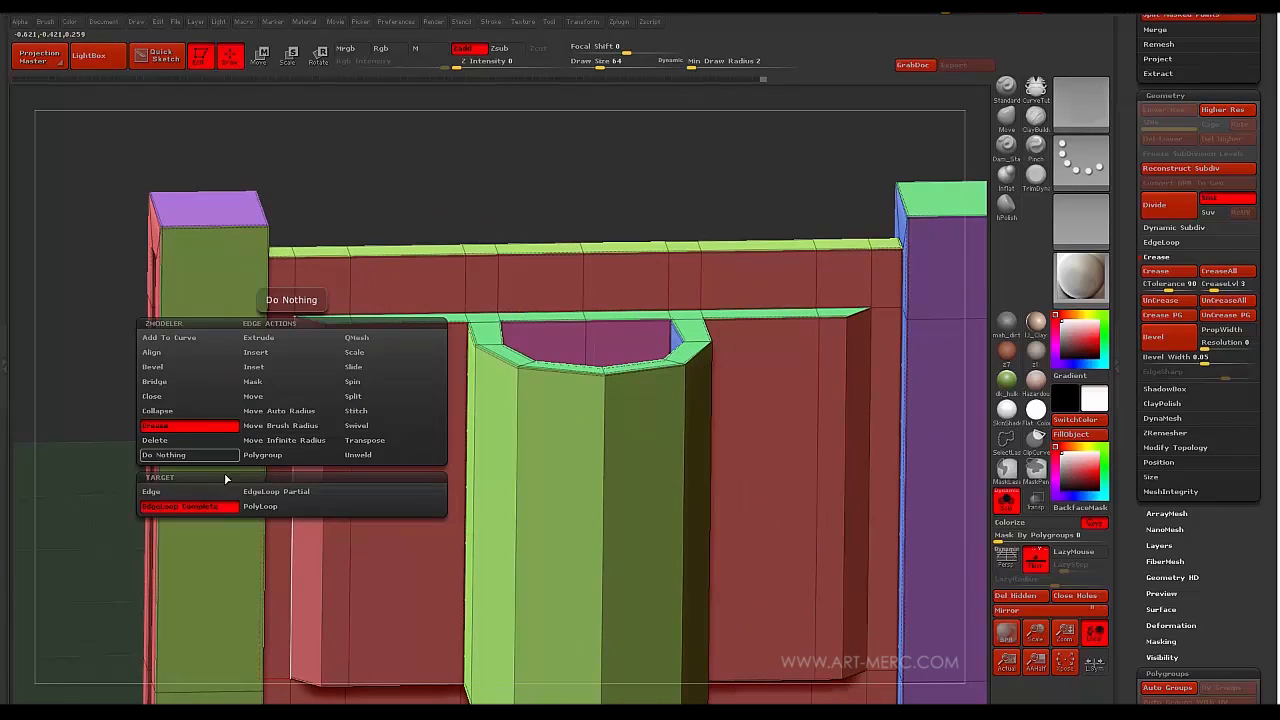
left_click(185, 490)
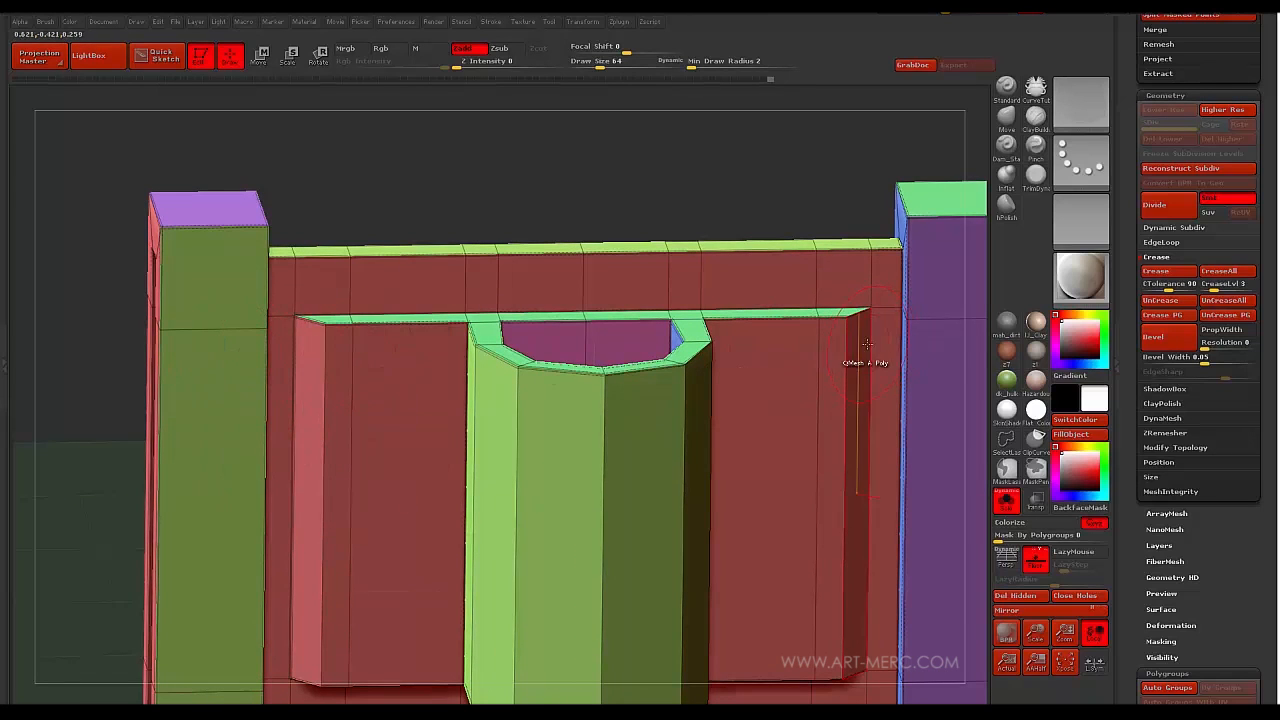
left_click_drag(866, 344, 866, 341)
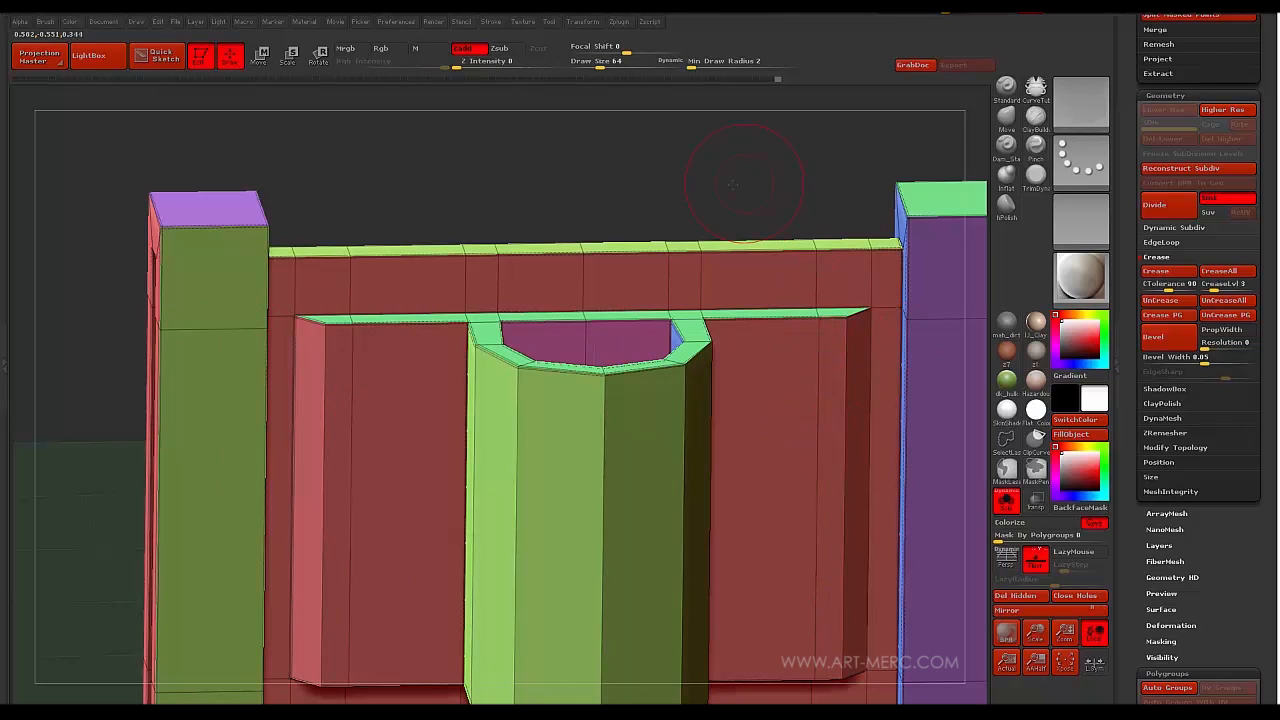
left_click_drag(694, 177, 852, 362)
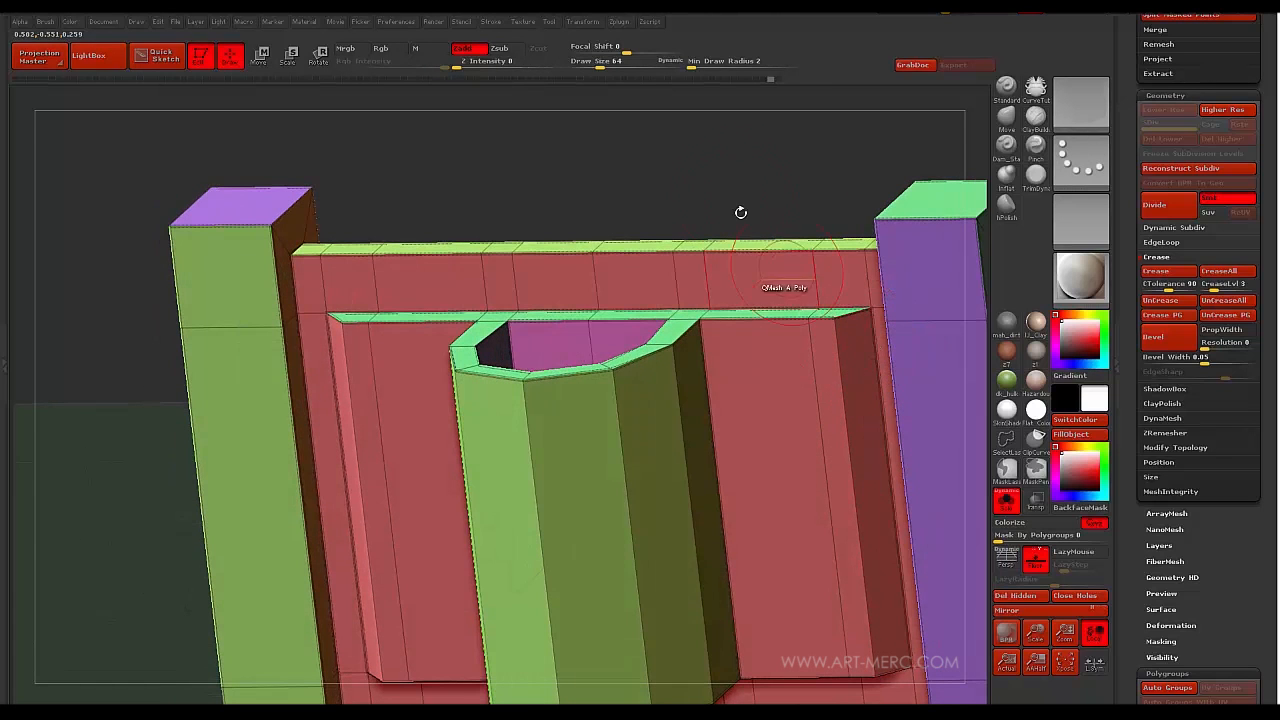
left_click_drag(740, 211, 640, 190)
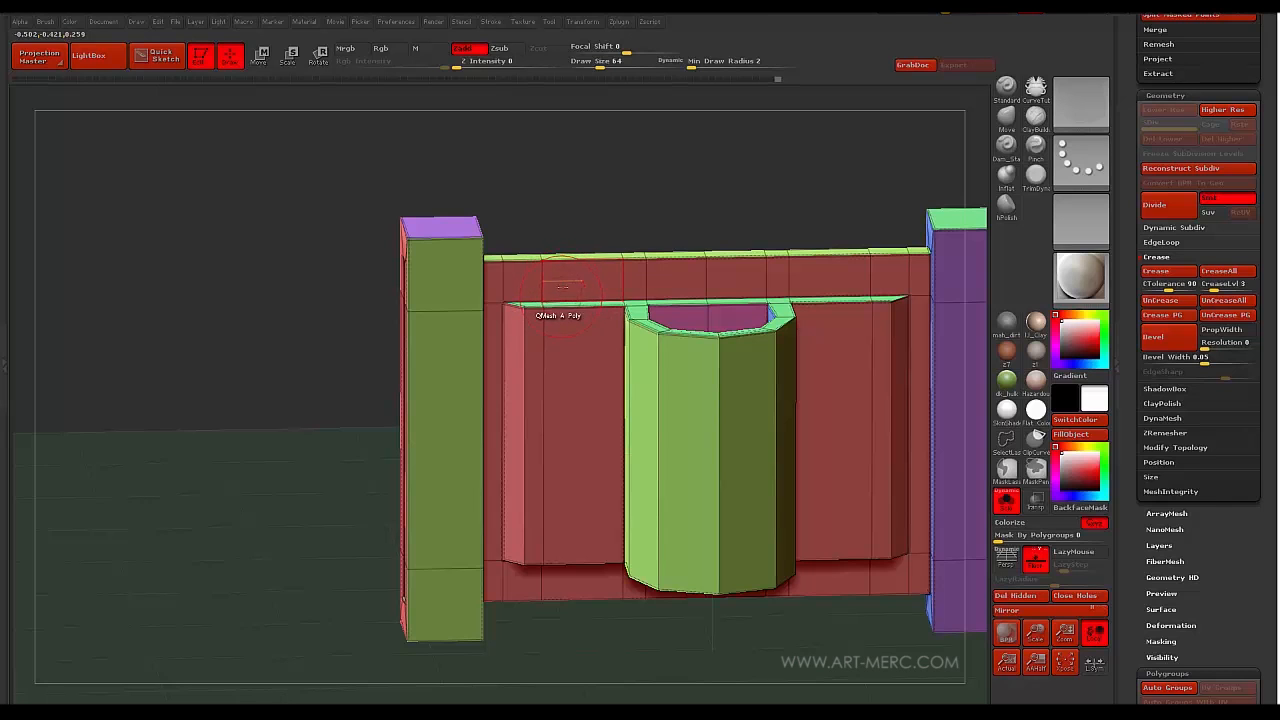
- Subdivide the holder one level and make it a single polygroup with Ctrl+W
key("space")
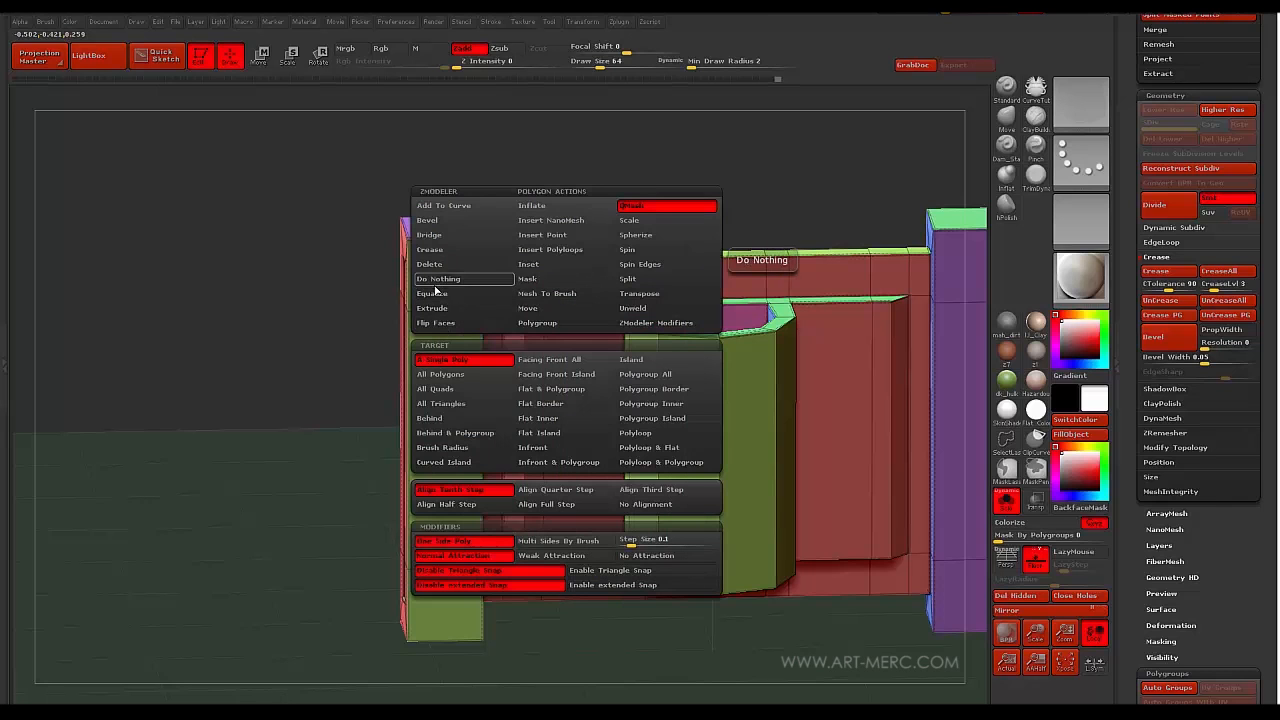
mouse_move(280, 274)
left_mouse_down()
mouse_move(251, 323)
mouse_move(186, 336)
mouse_move(243, 314)
mouse_move(286, 432)
mouse_move(341, 471)
mouse_move(477, 454)
mouse_move(188, 334)
mouse_move(247, 324)
mouse_move(293, 278)
mouse_move(290, 318)
mouse_move(335, 361)
mouse_move(349, 169)
mouse_move(314, 123)
mouse_move(398, 202)
mouse_move(370, 260)
mouse_move(449, 289)
mouse_move(414, 280)
mouse_move(380, 449)
mouse_move(400, 505)
mouse_move(451, 380)
mouse_move(411, 397)
mouse_move(420, 477)
mouse_move(429, 463)
mouse_move(380, 463)
mouse_move(323, 349)
mouse_move(249, 417)
mouse_move(296, 490)
mouse_move(277, 523)
mouse_move(283, 437)
left_mouse_up()
key("d")
key("ctrl+w")
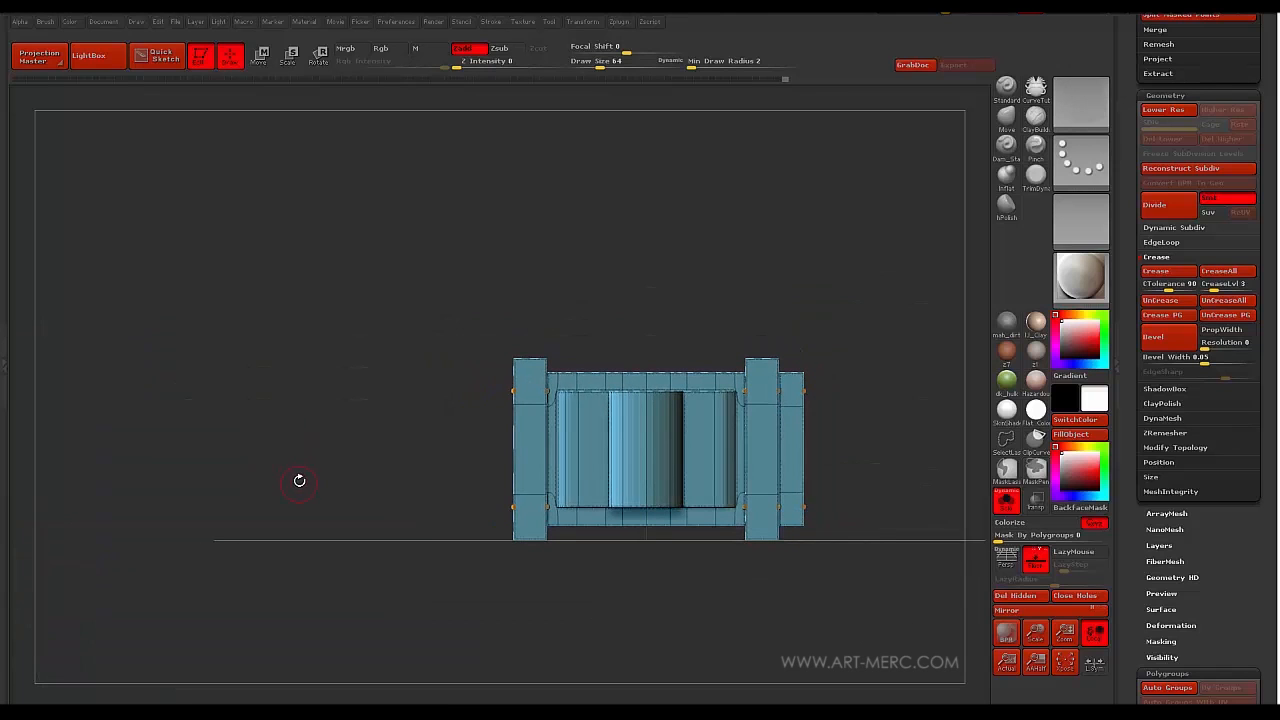
- Drop to the base level, switch to SelectRect, and isolate the holder's left end section
key("shift+d")
left_click_drag(360, 399, 292, 467, "alt")
left_click_drag(202, 306, 251, 286, "alt")
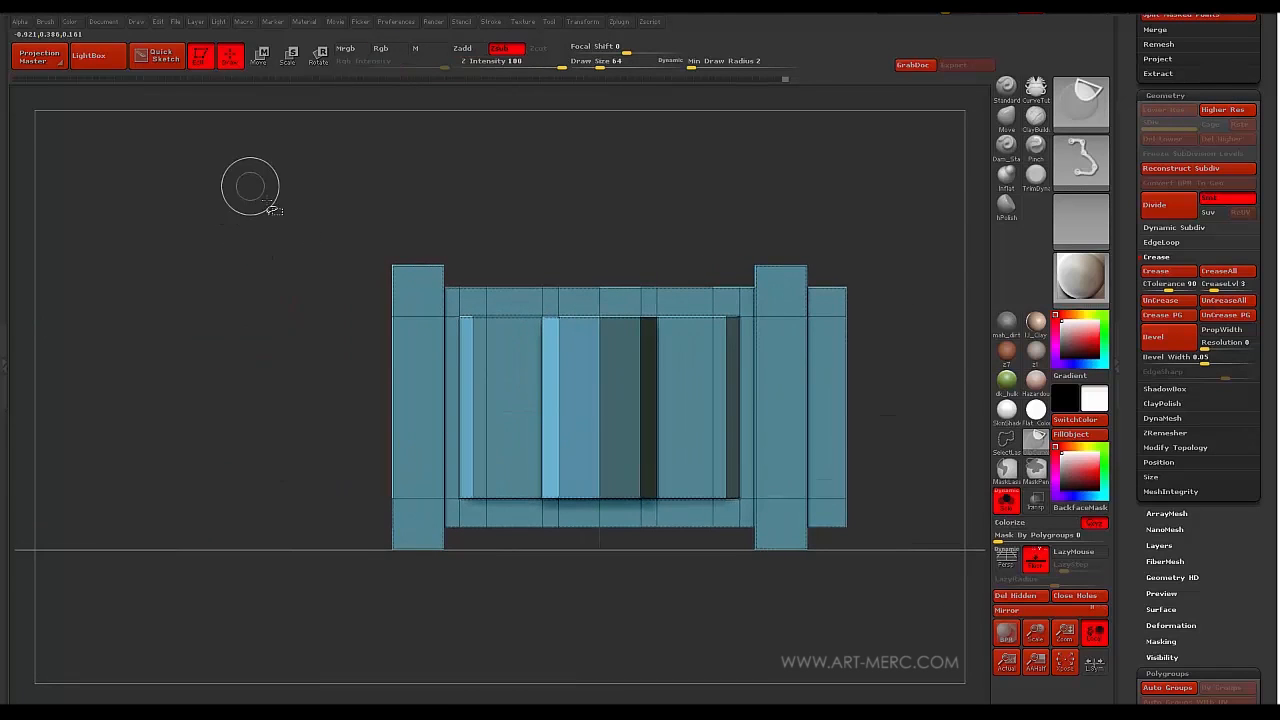
left_click(1068, 113)
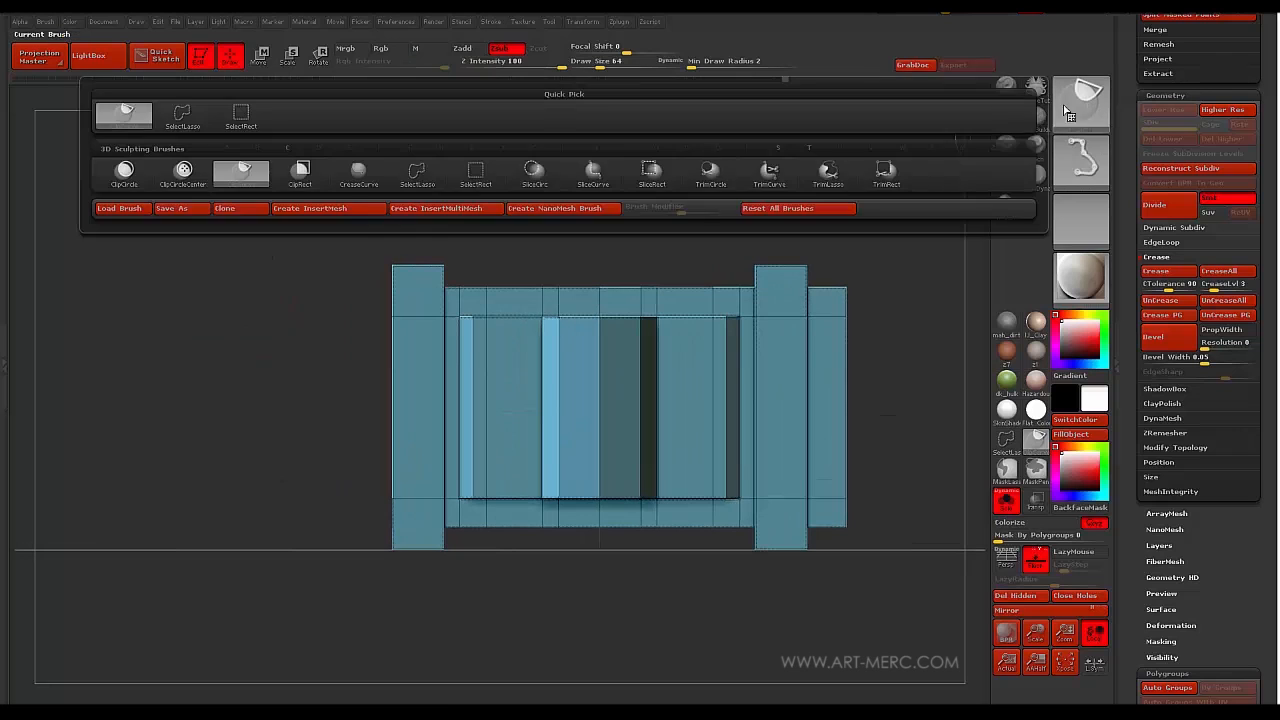
left_click(241, 118)
left_click_drag(323, 380, 313, 272, "alt")
left_click_drag(336, 181, 502, 258, "ctrl+shift")
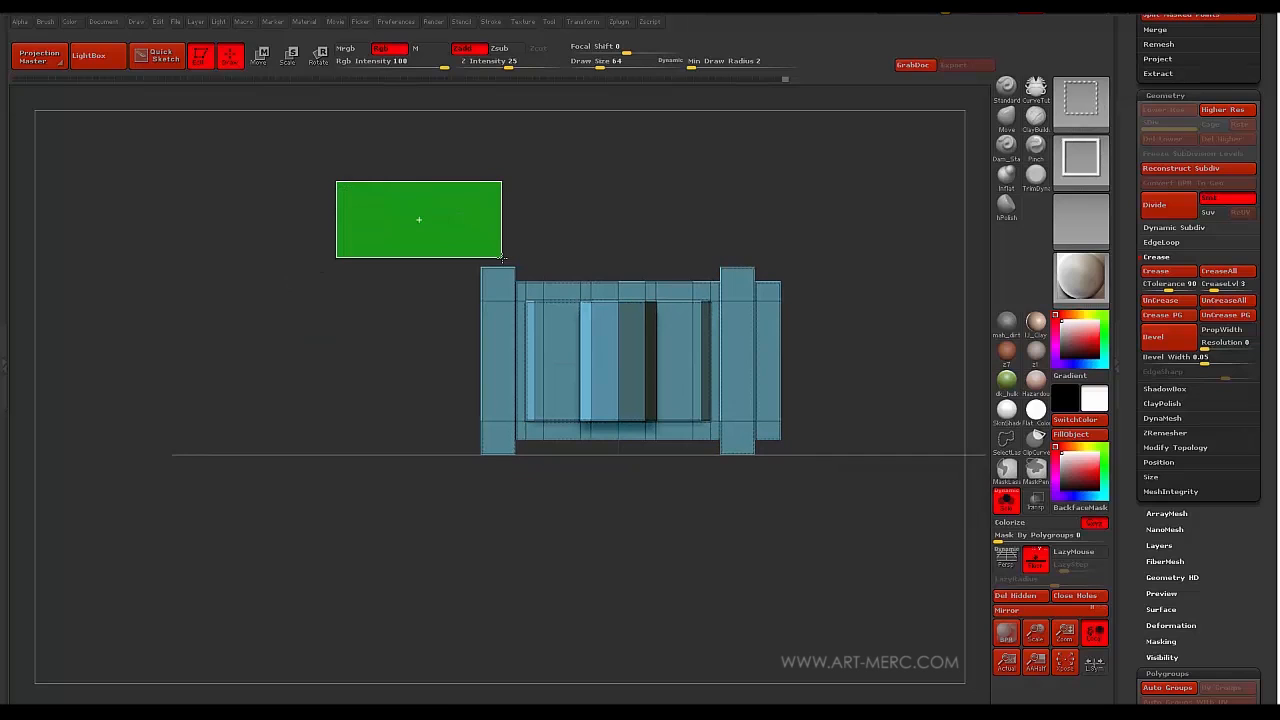
left_click_drag(523, 264, 548, 527, "ctrl+shift")
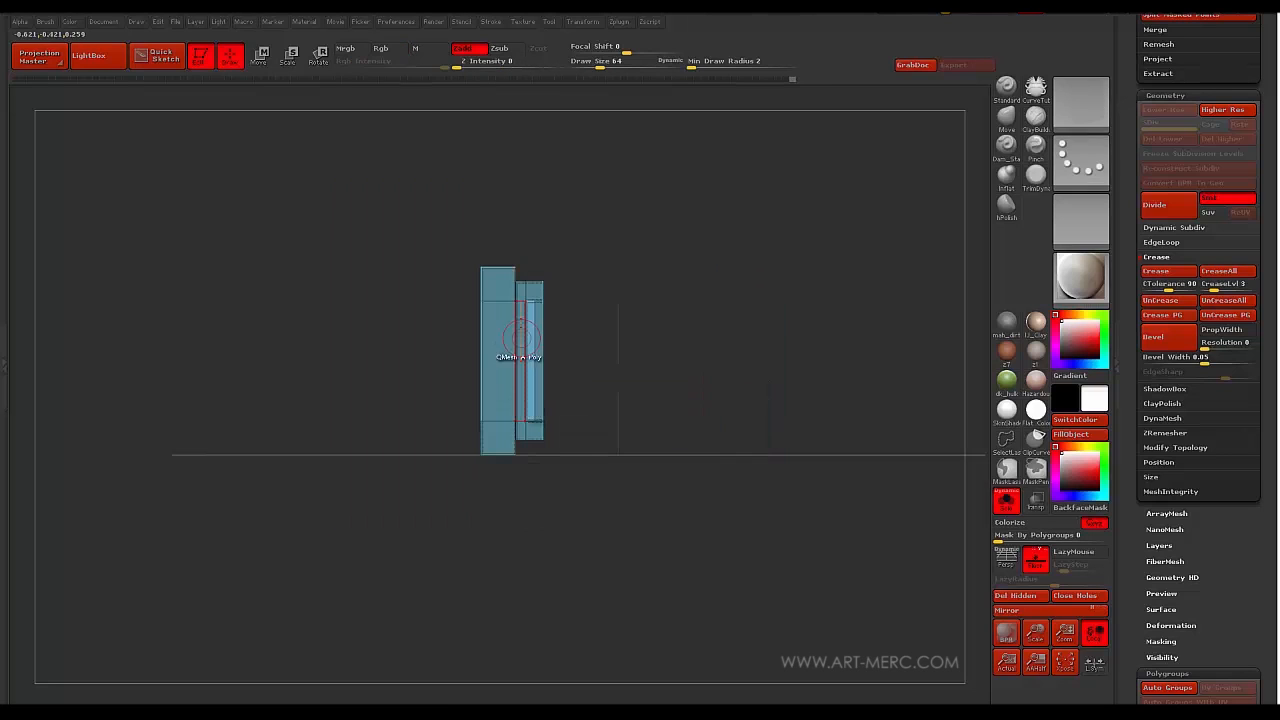
left_click_drag(372, 384, 318, 391, "alt")
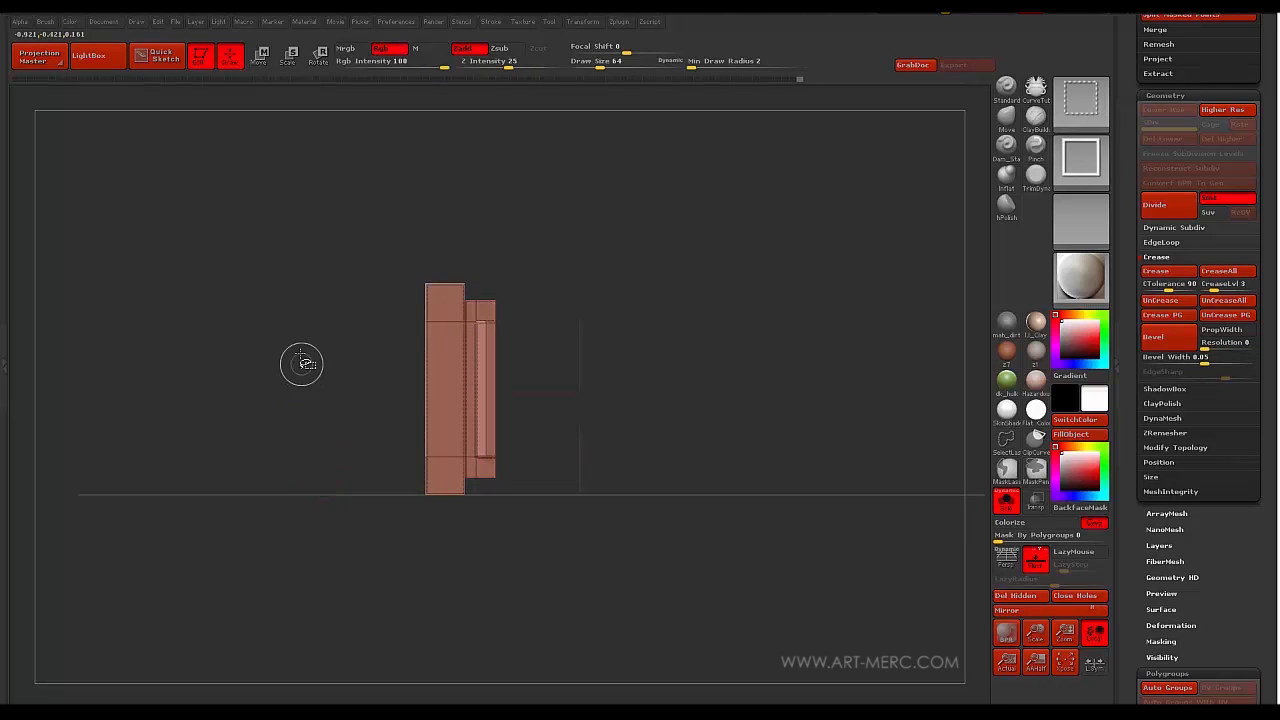
left_click(310, 450, "ctrl+shift")
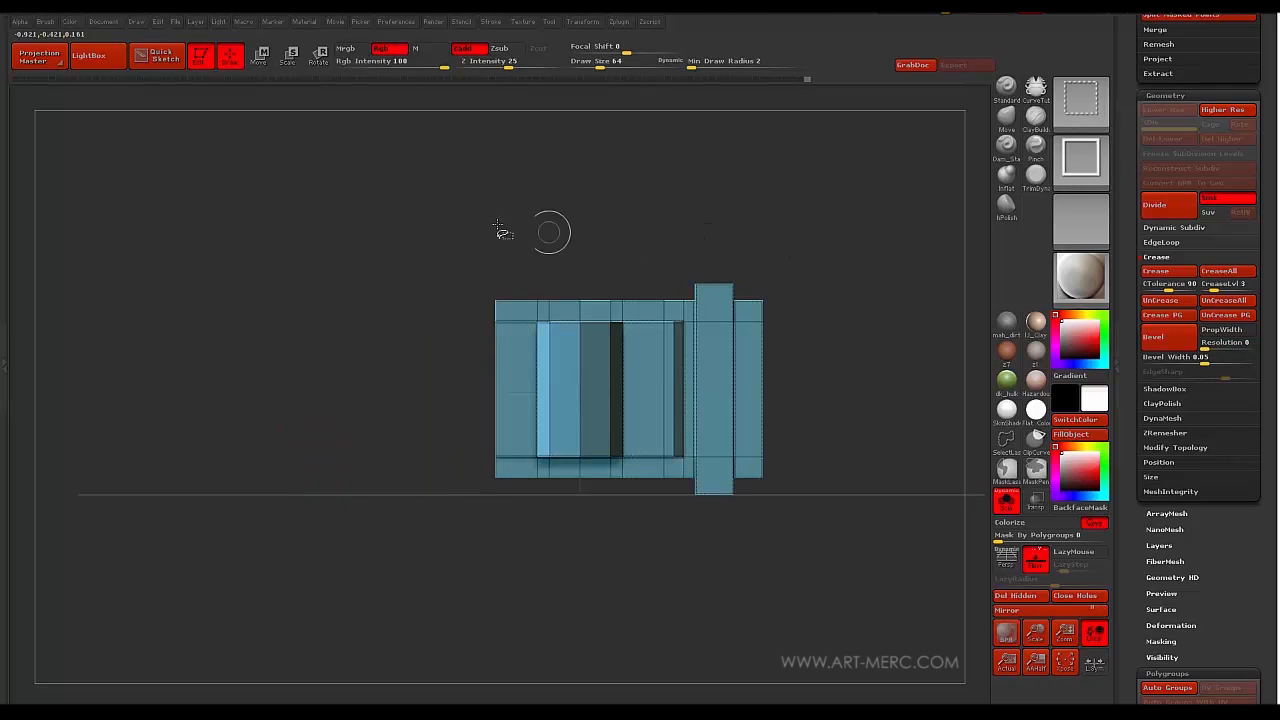
- Isolate the right end section, give it its own polygroup with Ctrl+W, and unhide all
left_click_drag(498, 293, 662, 555, "ctrl+alt+shift")
key("ctrl+w")
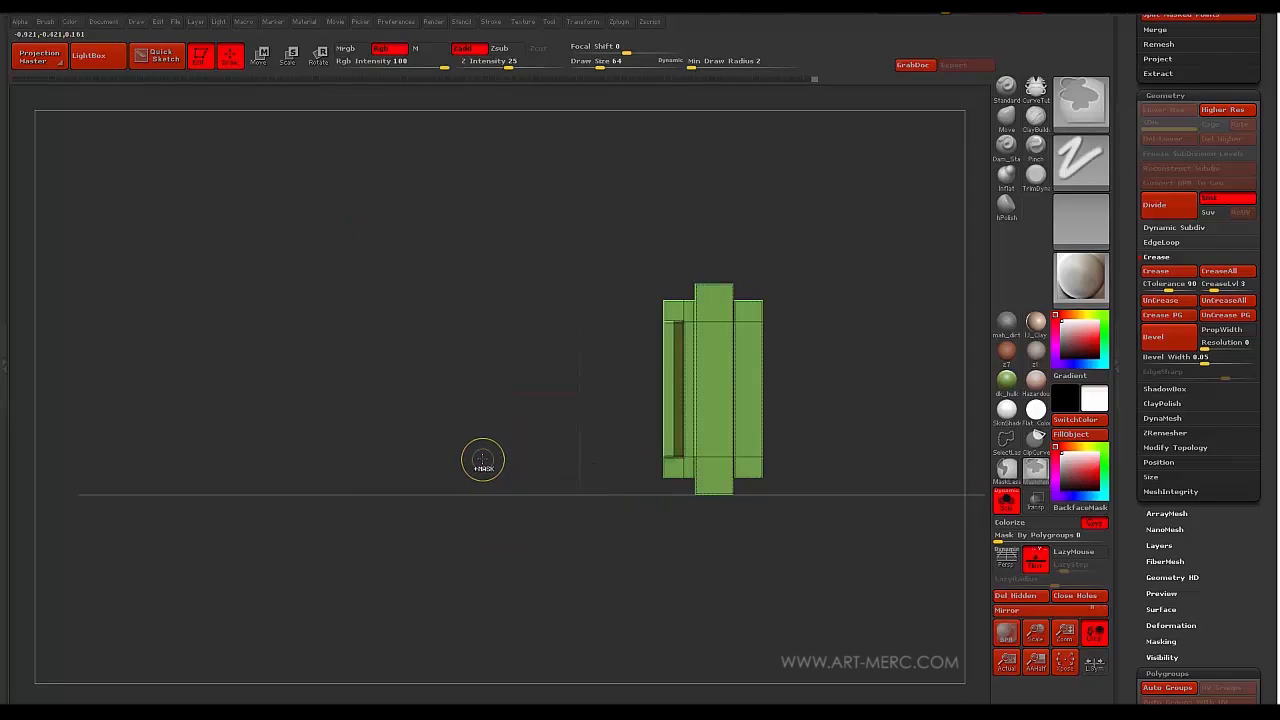
left_click(363, 356, "ctrl+shift")
left_click_drag(363, 356, 332, 370)
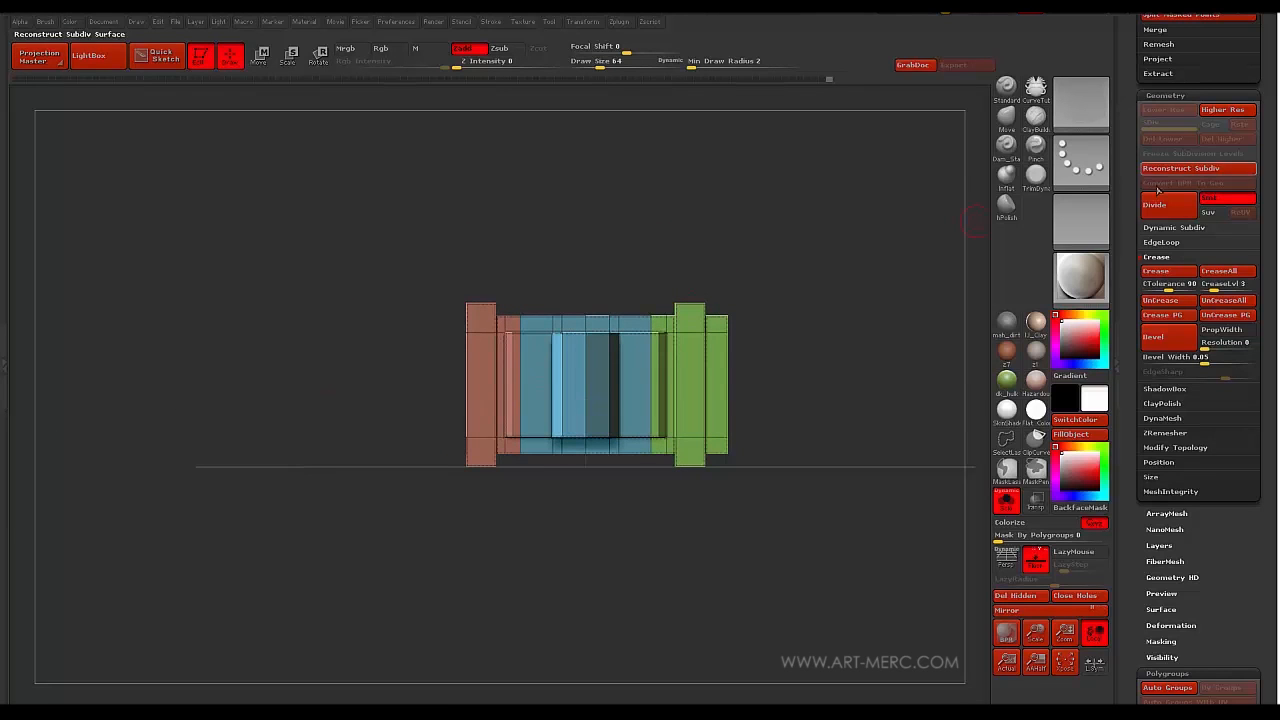
- Turn off Solo and MergeDown the bullet into the holder mesh, confirming OK
scroll(1133, 213, "up", 10)
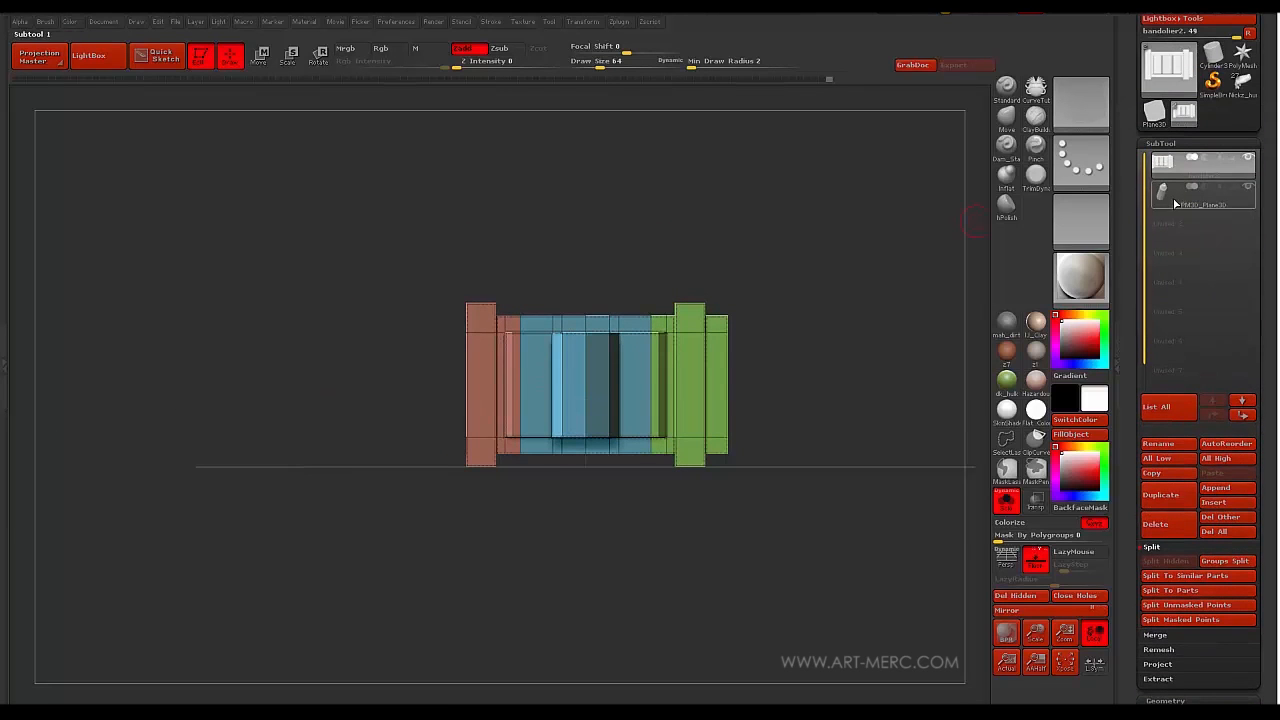
left_click(1006, 495)
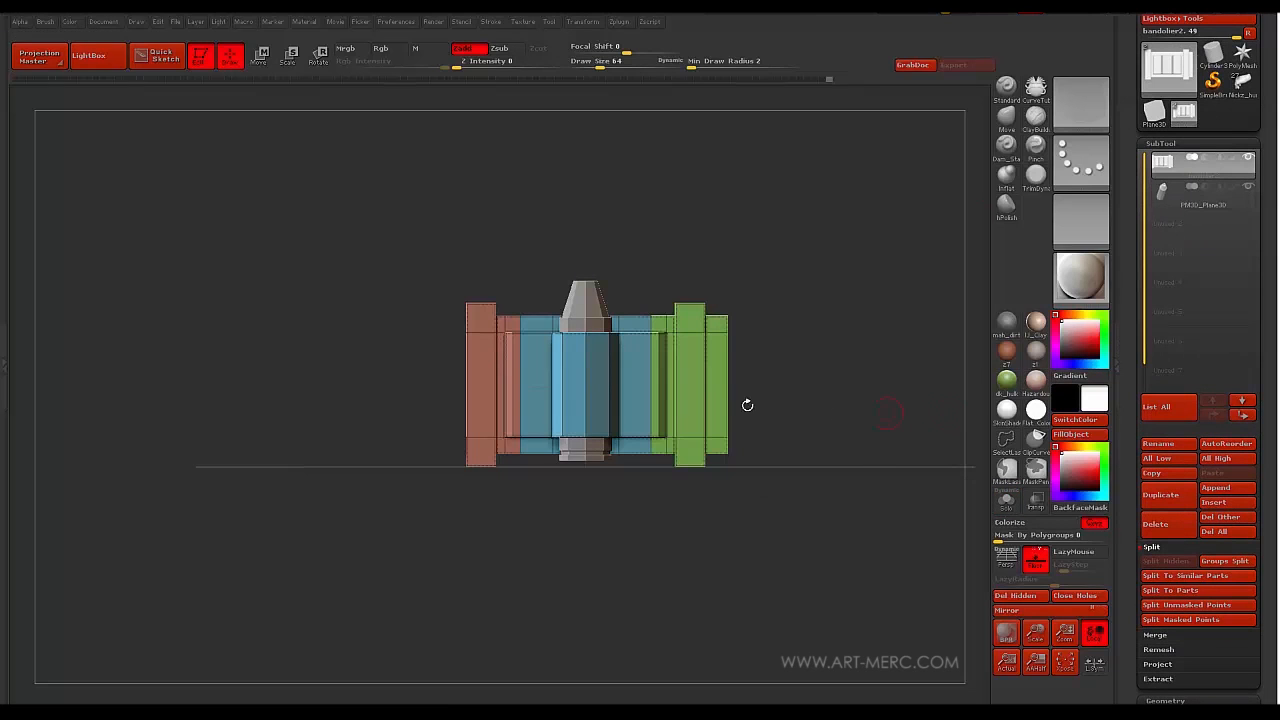
mouse_move(340, 388)
left_mouse_down()
mouse_move(329, 386)
mouse_move(367, 333)
mouse_move(393, 349)
mouse_move(391, 286)
mouse_move(412, 287)
left_mouse_up()
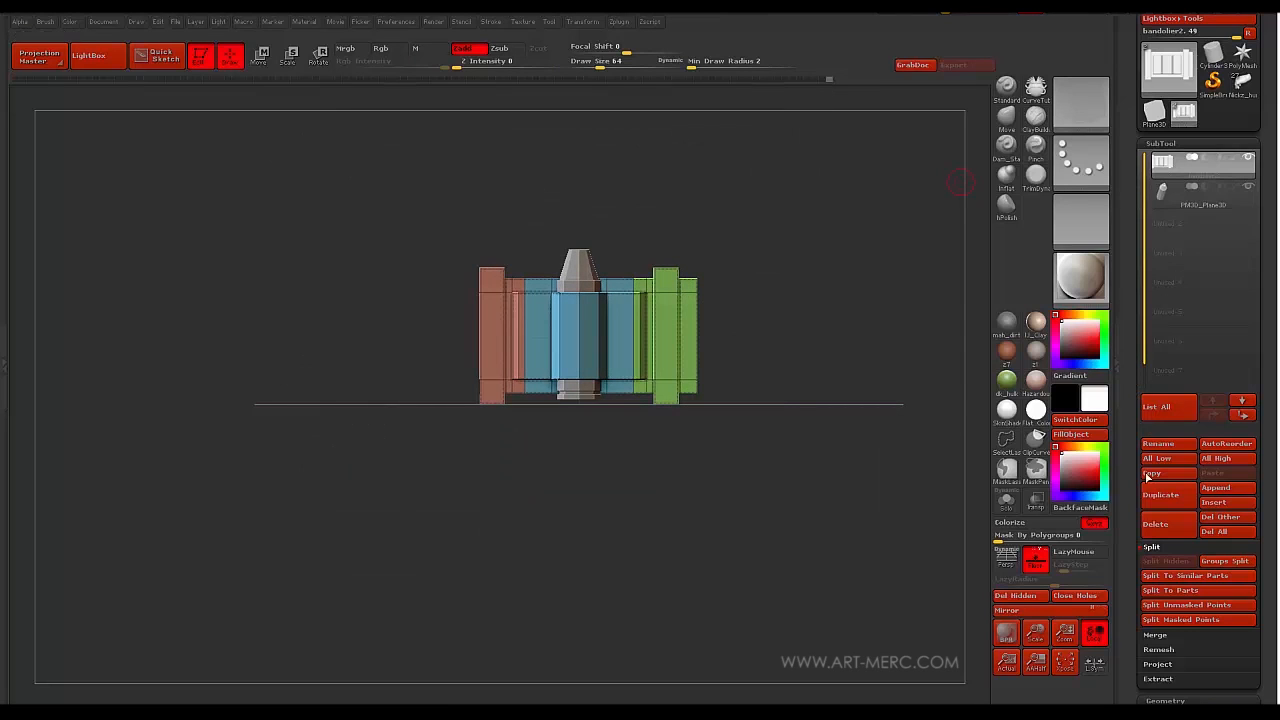
left_click_drag(1127, 511, 1130, 432)
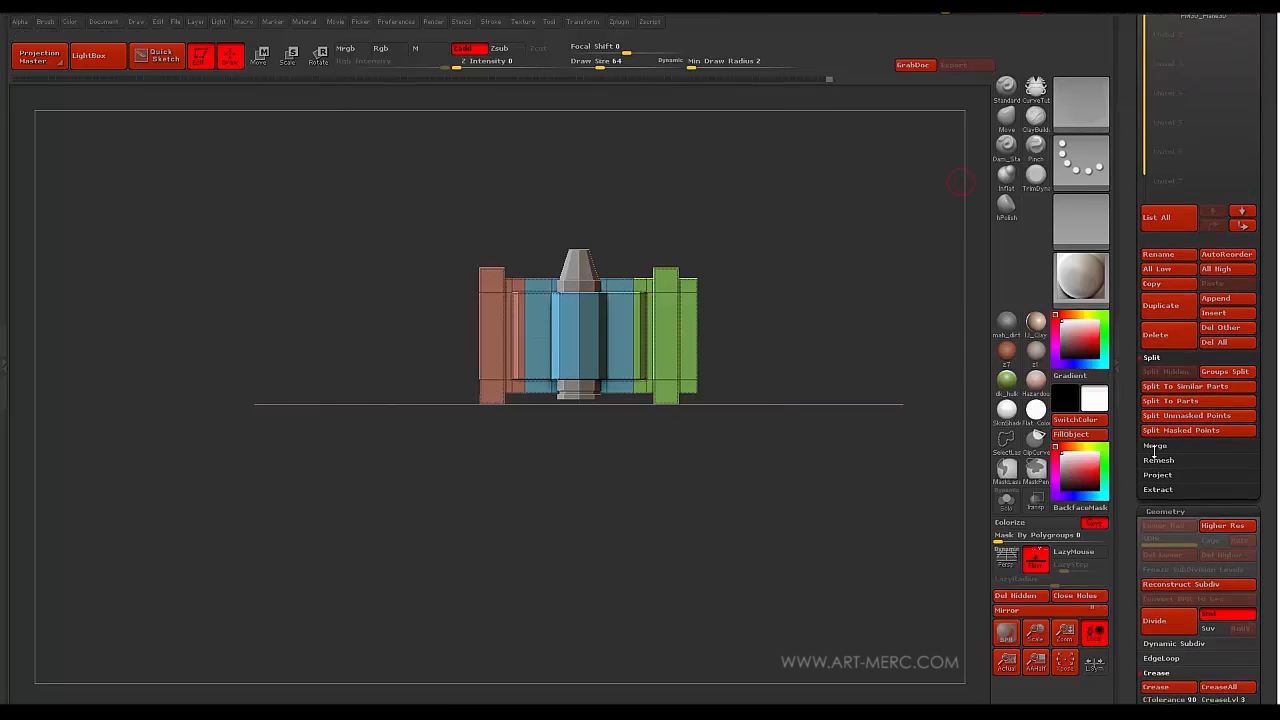
left_click(1155, 446)
left_click(1164, 386)
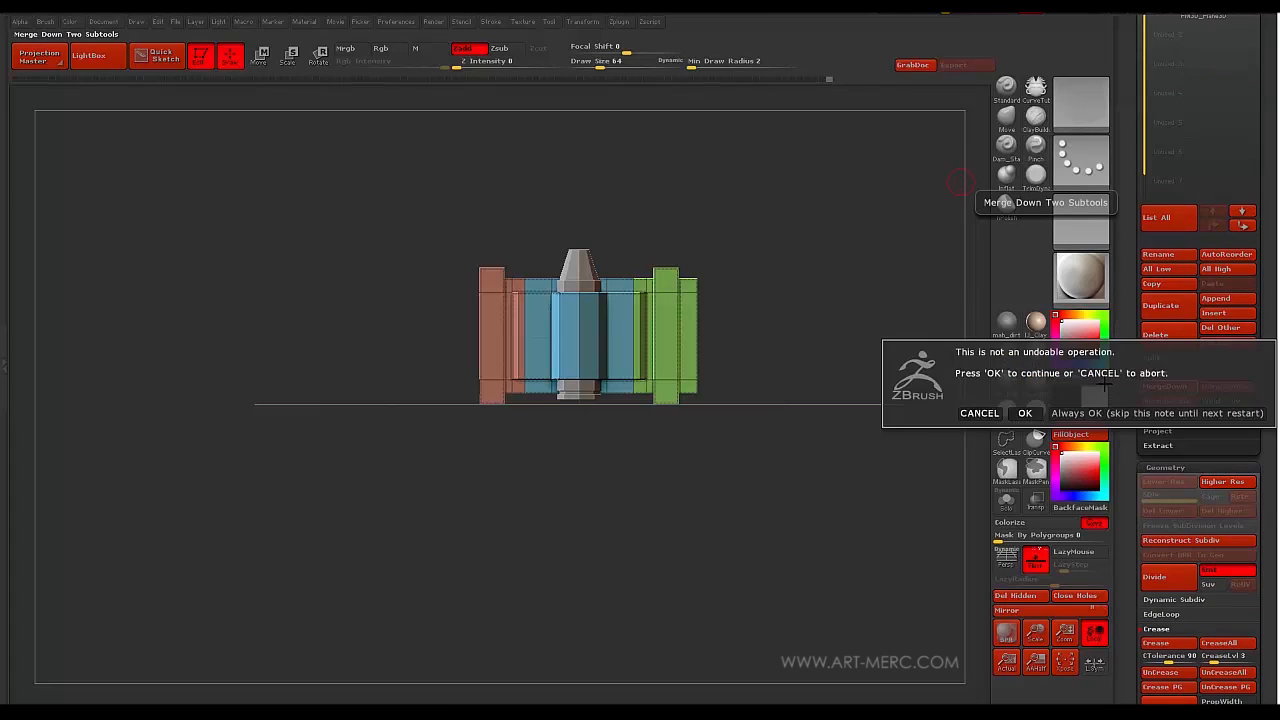
left_click(1024, 413)
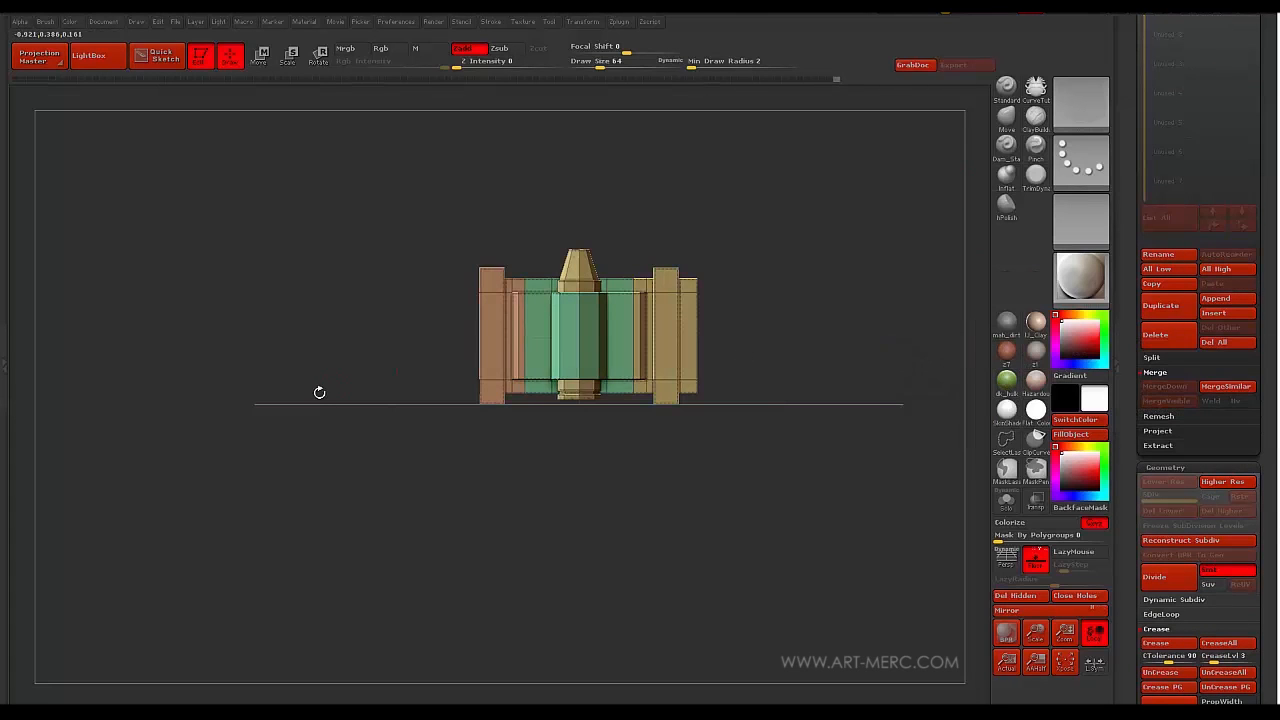
left_click_drag(319, 392, 429, 314)
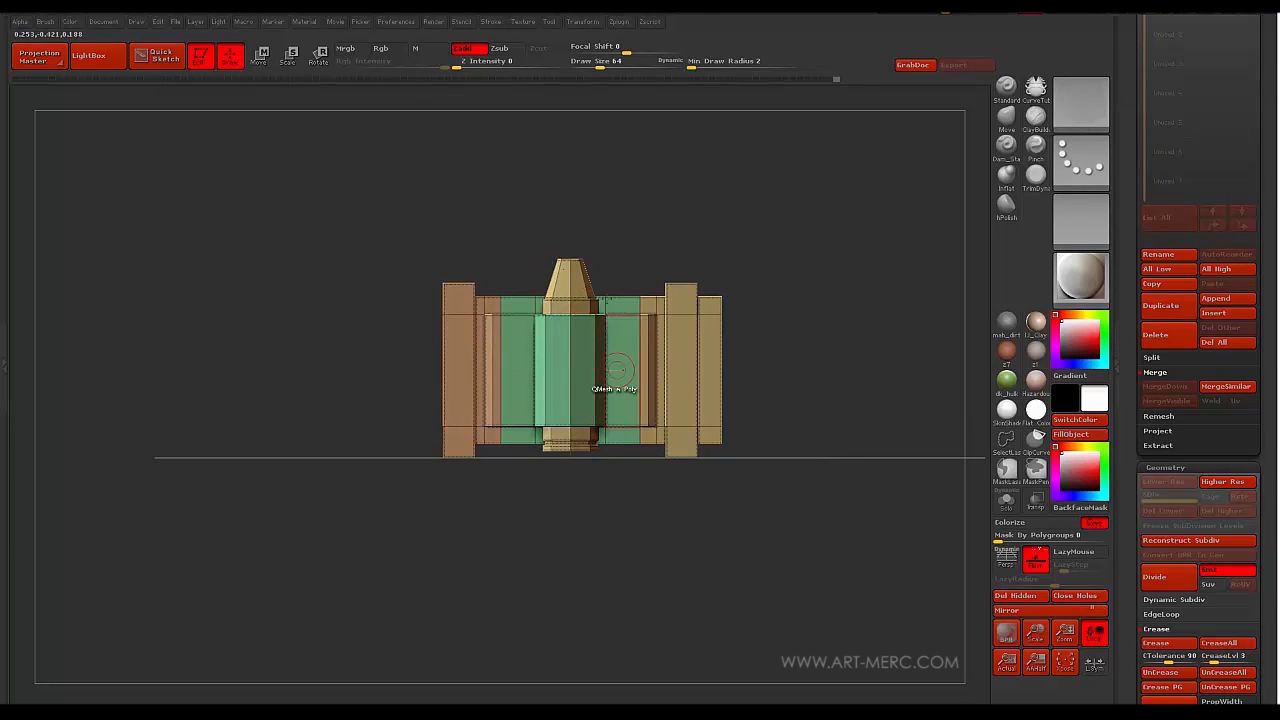
- Hide the end pieces, group the bullet and centre piece with Ctrl+W, then unhide them
key("ctrl+shift")
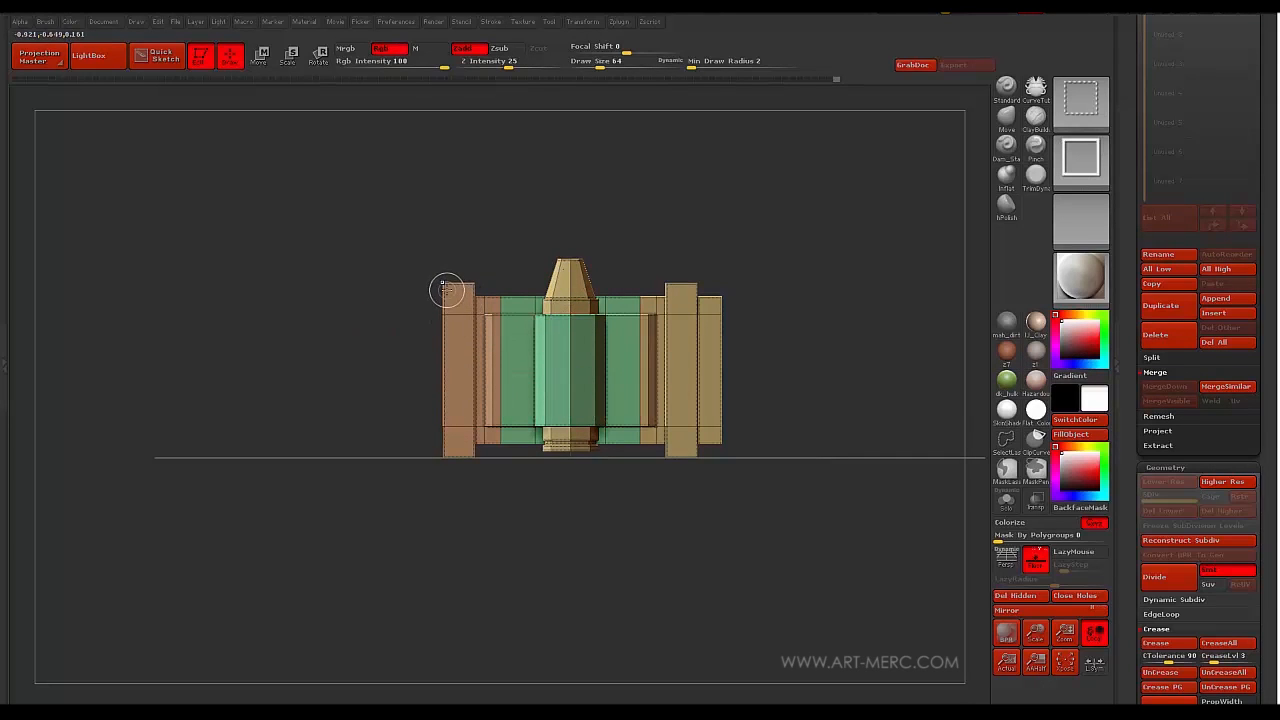
left_click(446, 290, "ctrl+shift")
left_click(447, 290, "ctrl+shift")
left_click(675, 290, "ctrl+shift")
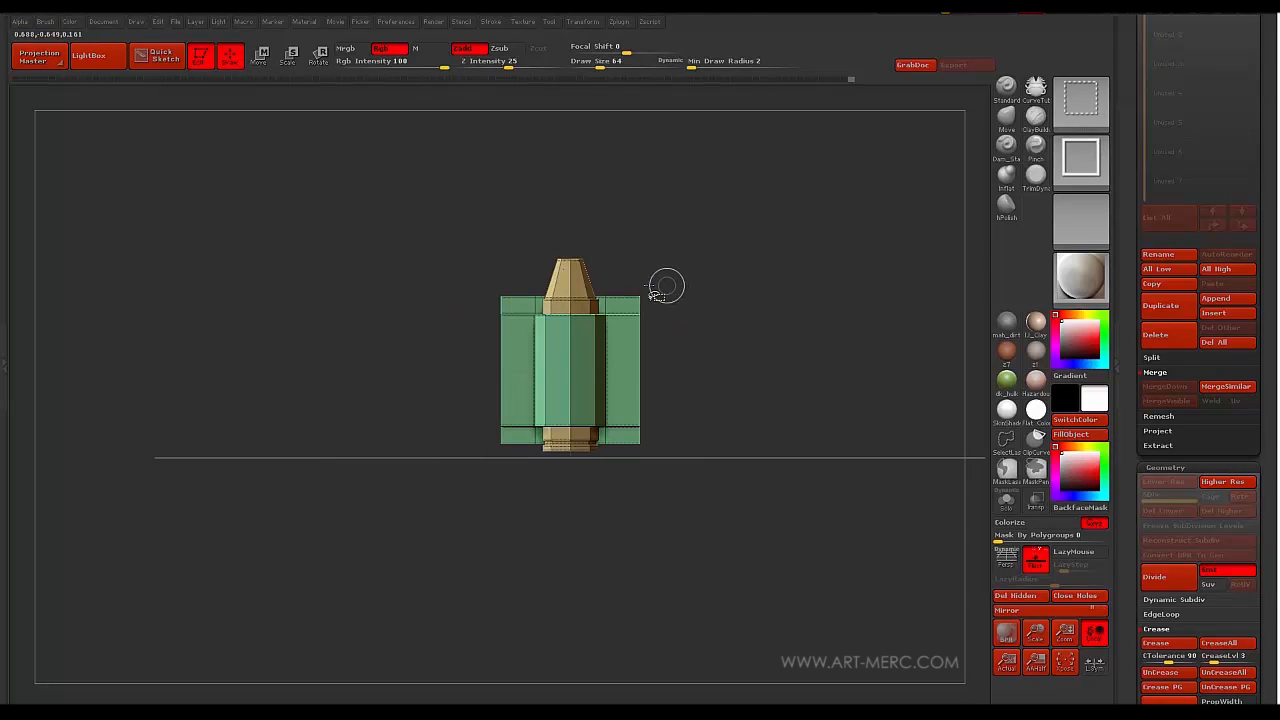
key("ctrl+w")
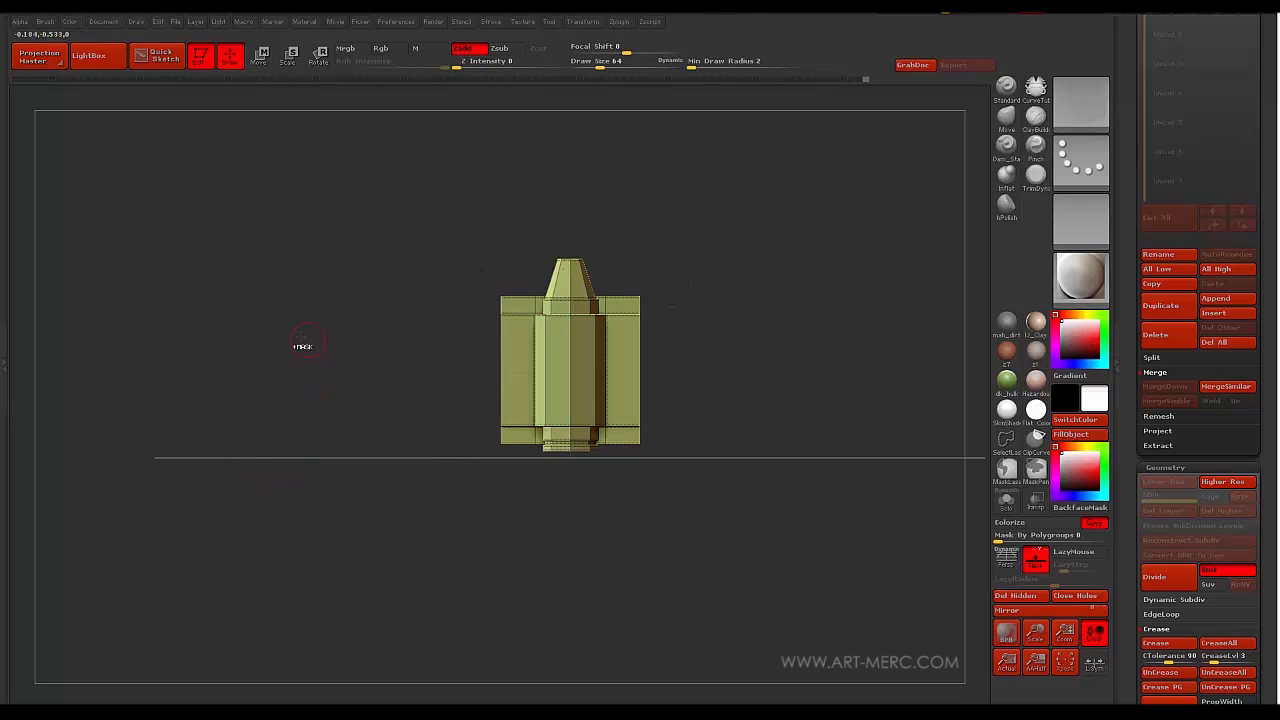
left_click(300, 347, "ctrl+shift")
- Apply Unweld Groups Border so the pink centre and bullet detach from the lavender side pieces
mouse_move(294, 349)
left_mouse_down("alt")
mouse_move(274, 374)
mouse_move(275, 449)
mouse_move(300, 420)
mouse_move(305, 489)
mouse_move(289, 343)
mouse_move(295, 352)
left_mouse_up("alt")
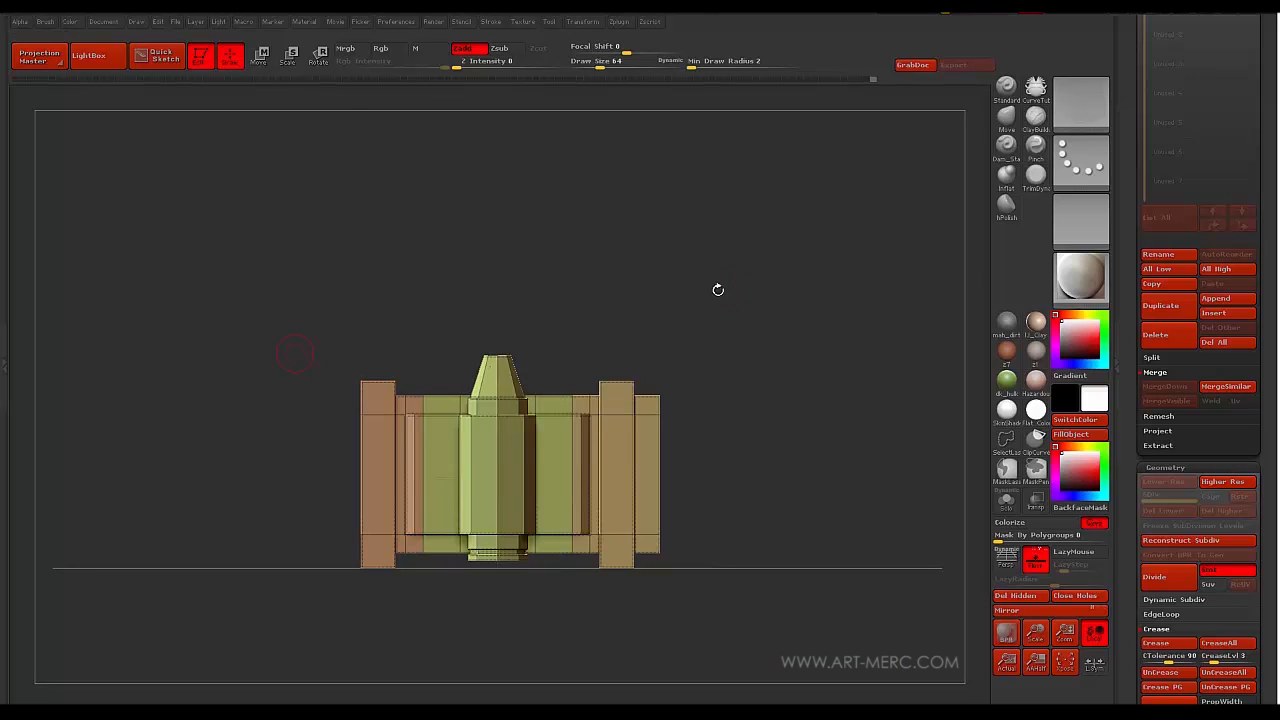
scroll(1125, 288, "down", 10)
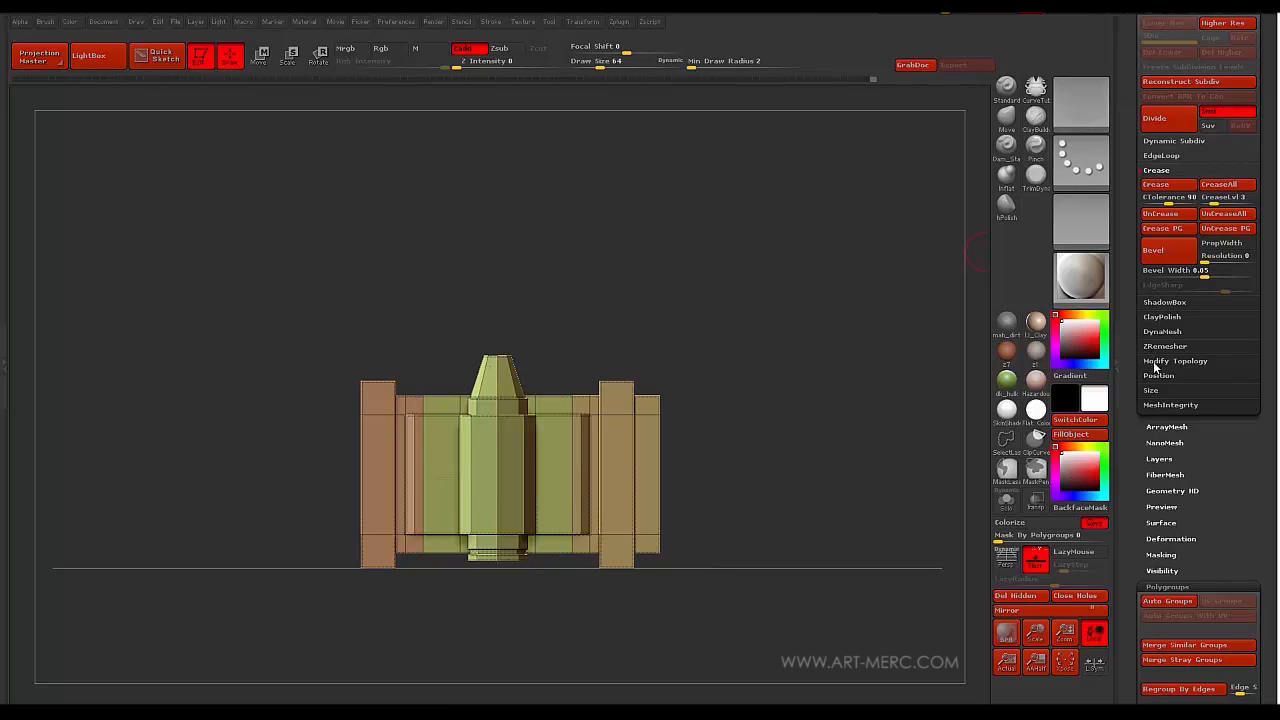
left_click(1157, 362)
scroll(1141, 166, "up", 4)
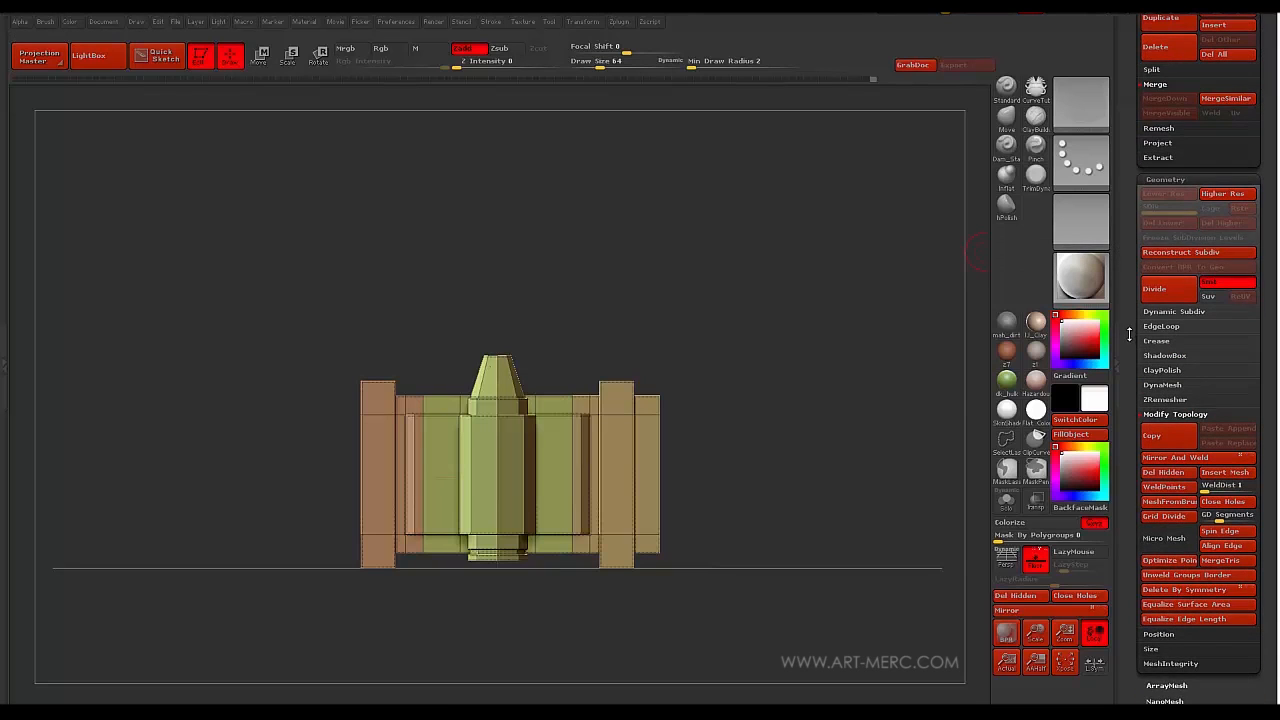
scroll(1127, 290, "down", 5)
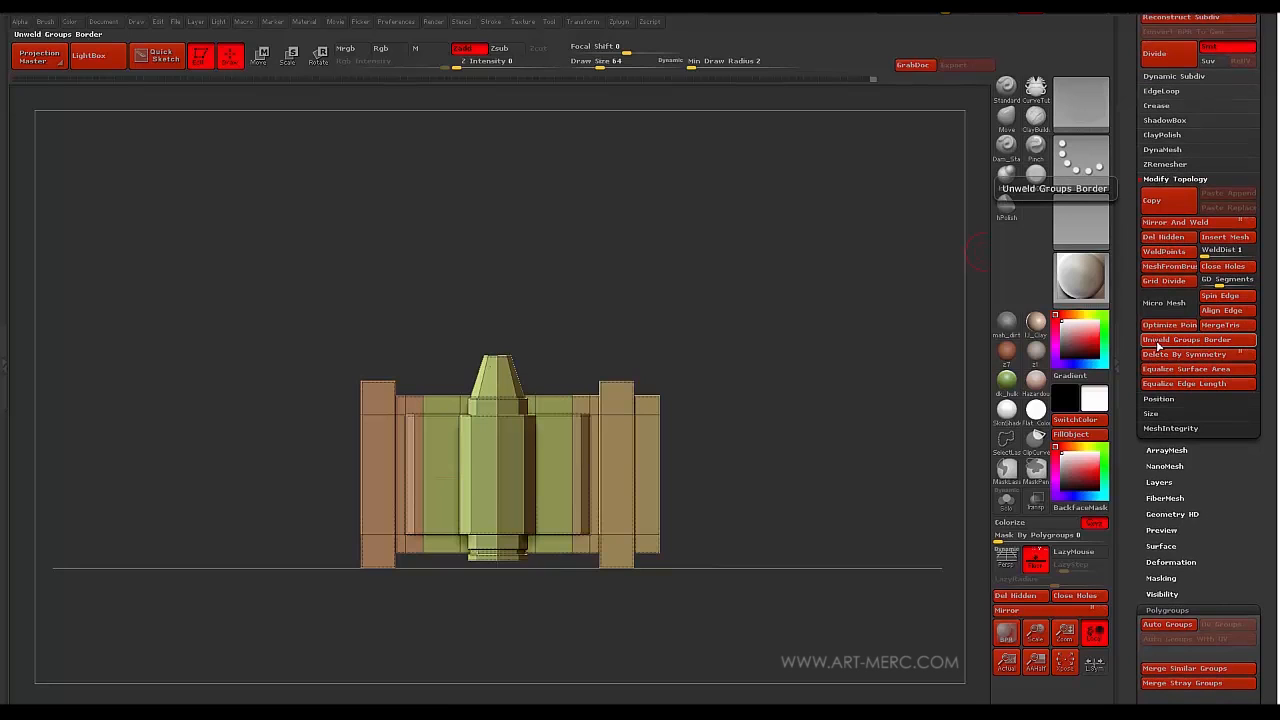
left_click(1155, 343)
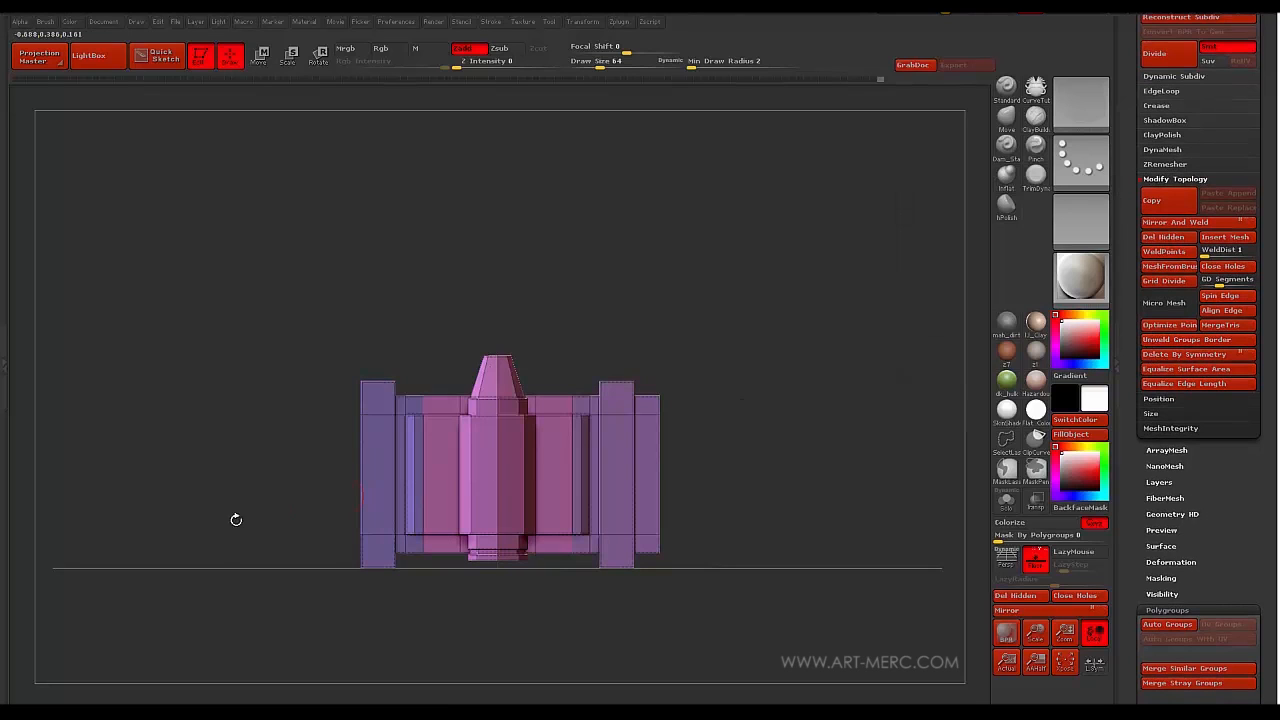
left_click_drag(278, 525, 195, 448, "alt")
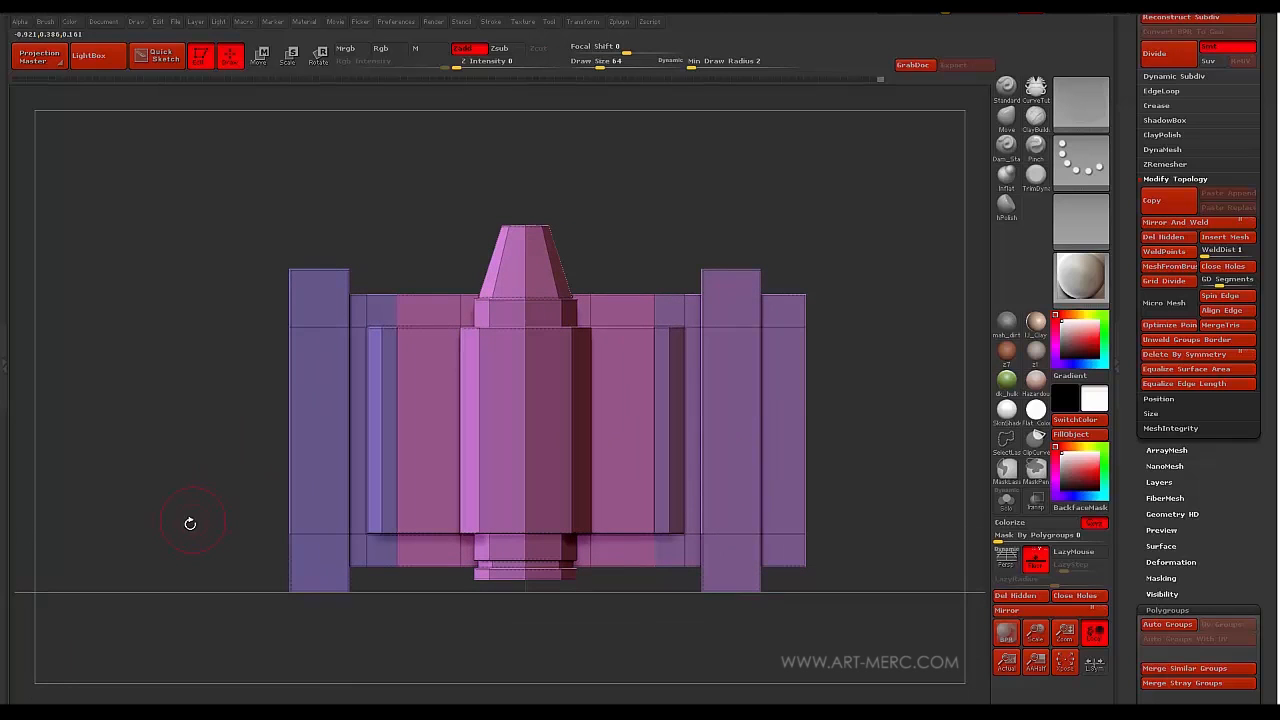
left_click_drag(153, 439, 176, 512)
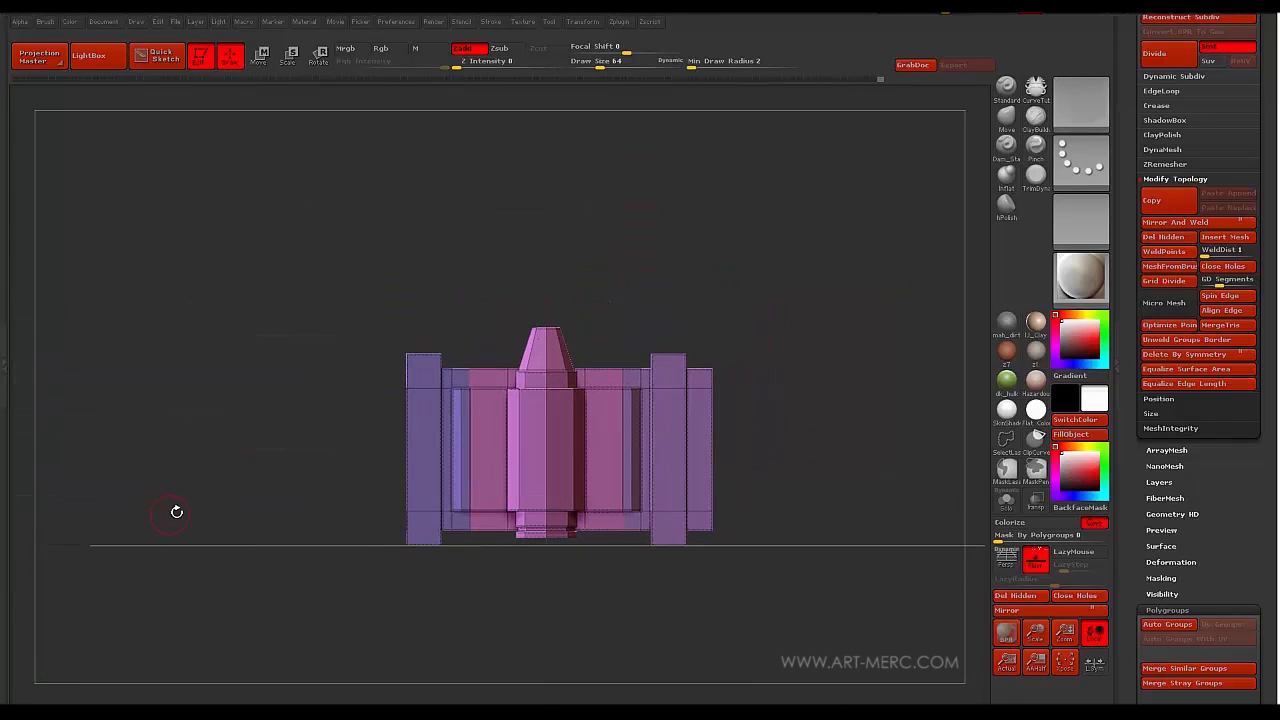
- Mask the side pieces and move the pink centre piece down and back to confirm it's detached
key("w")
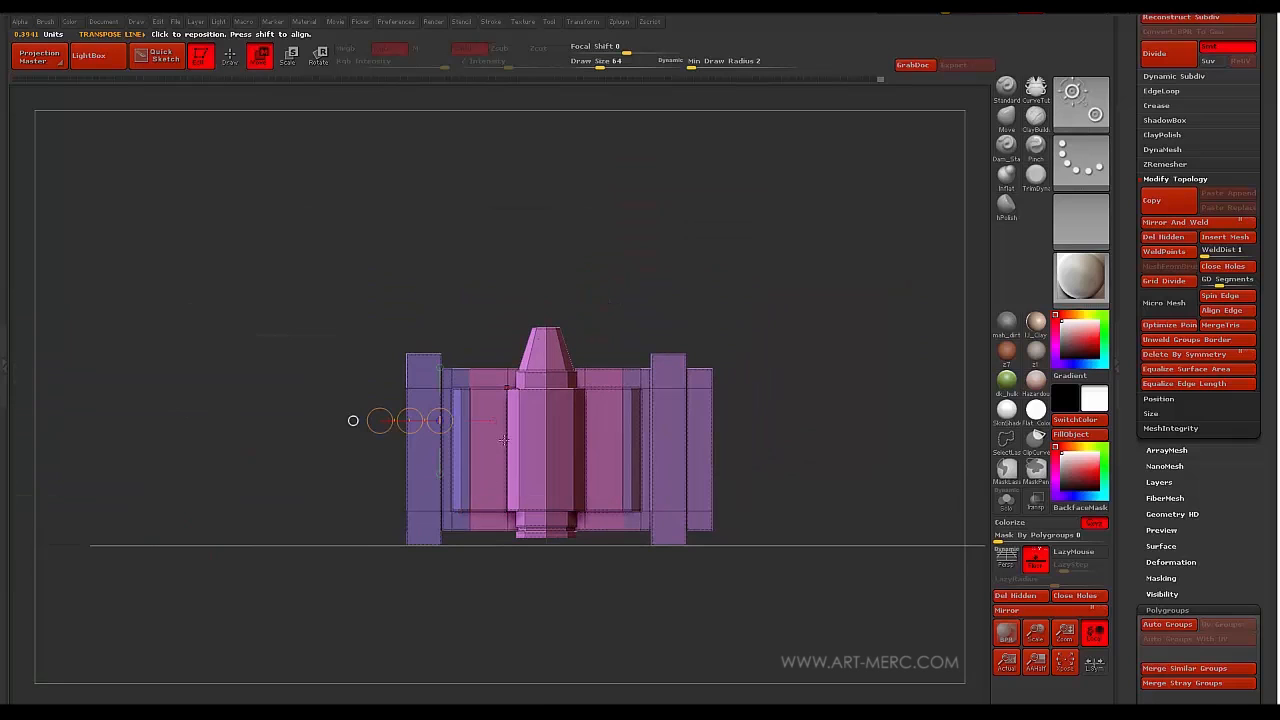
left_click_drag(503, 398, 495, 471, "ctrl")
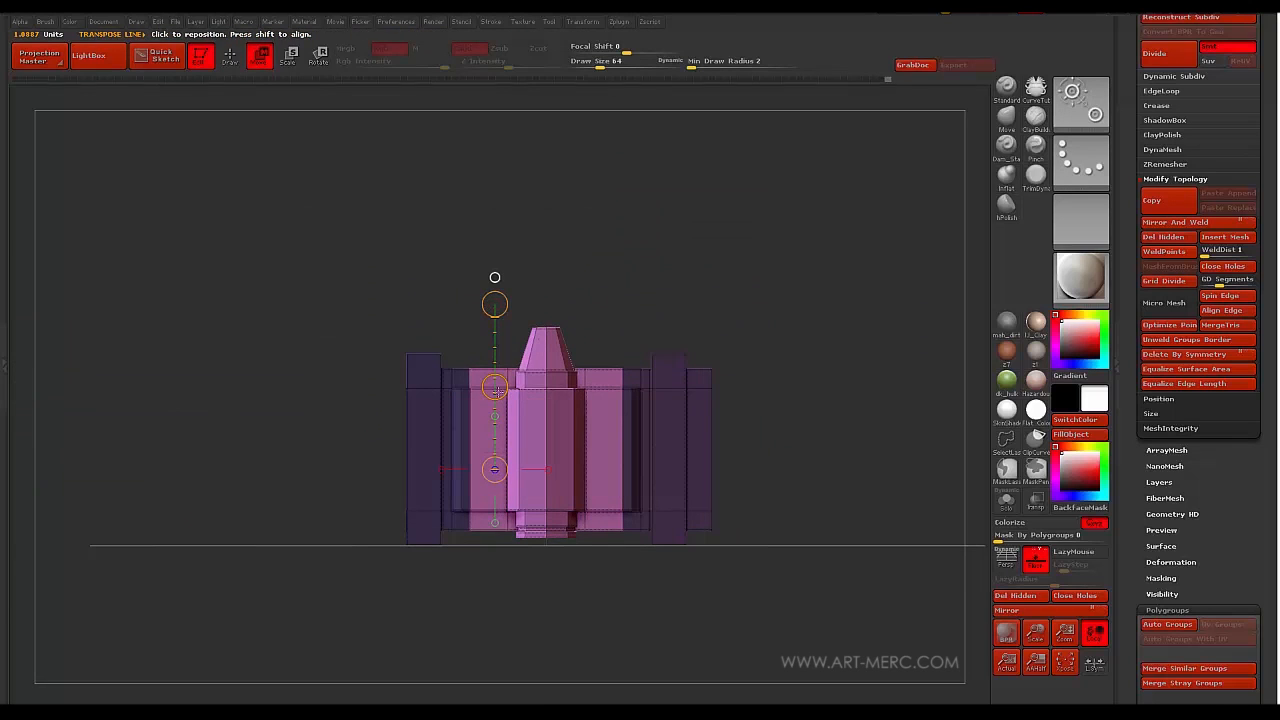
left_click_drag(495, 389, 497, 510)
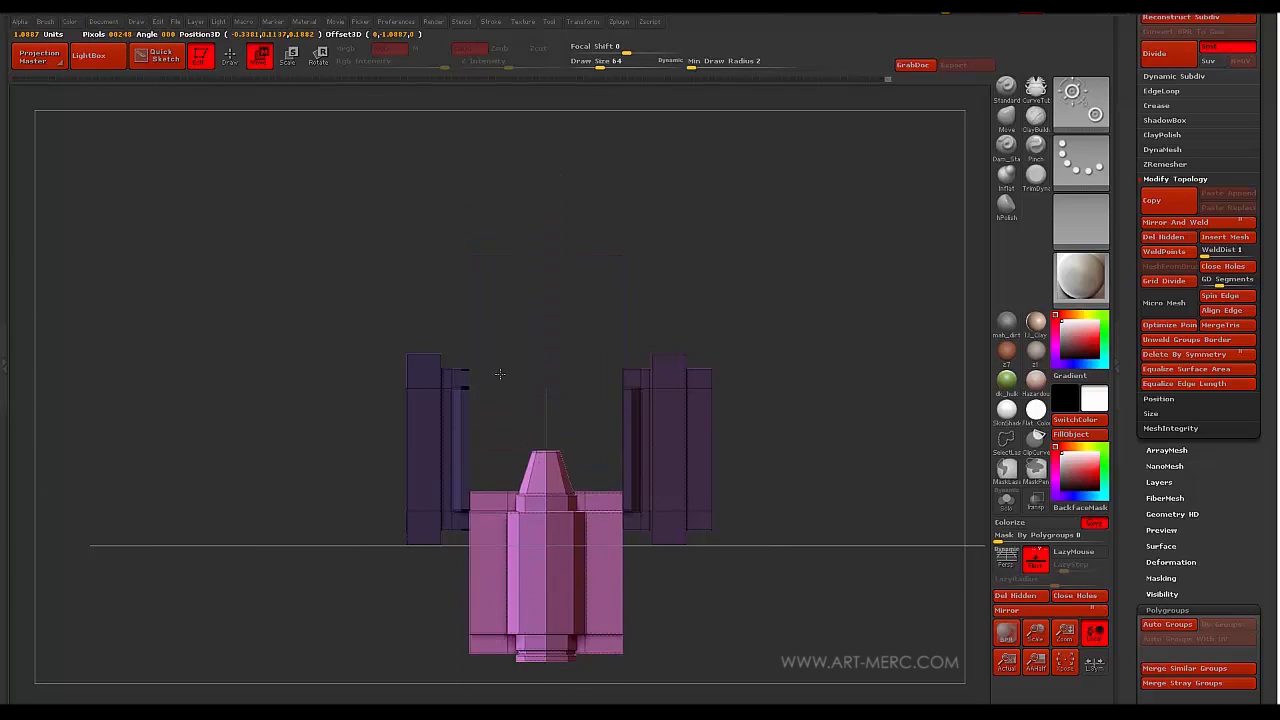
left_click_drag(499, 374, 494, 387)
left_click_drag(193, 527, 211, 471)
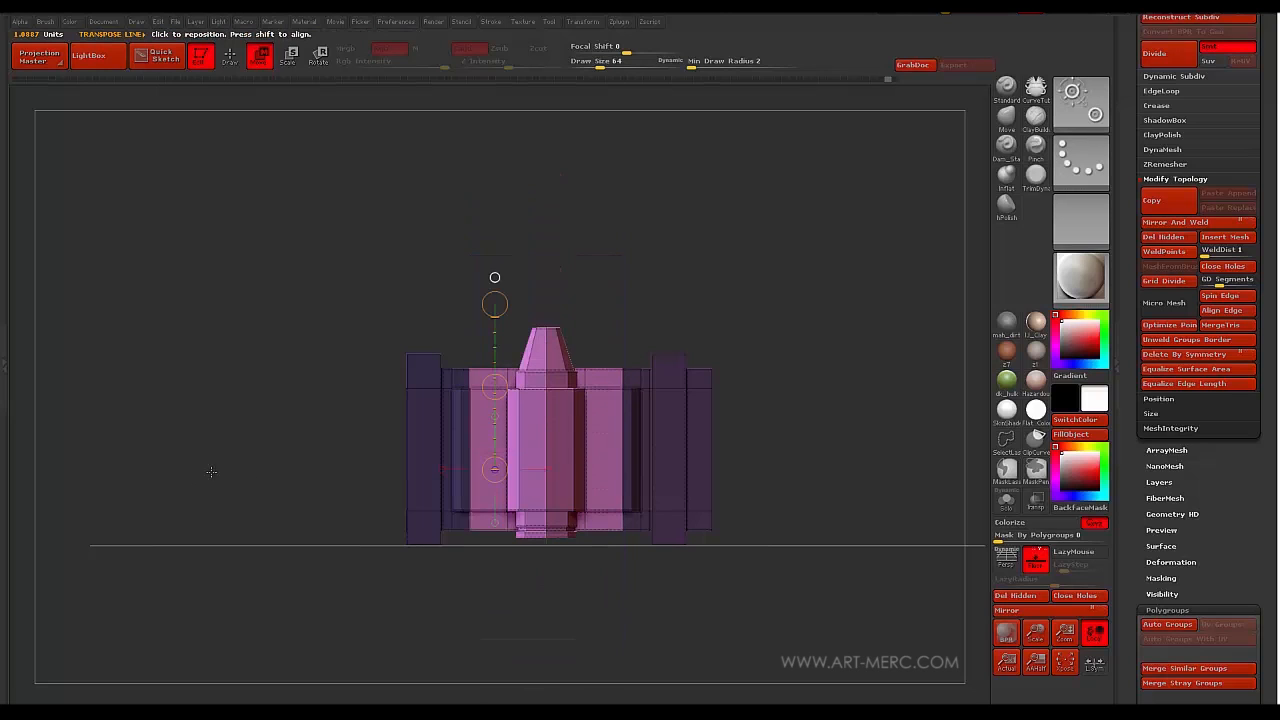
- Frame the bullet holder and clear its mask in Draw mode
left_click_drag(283, 489, 339, 434, "alt")
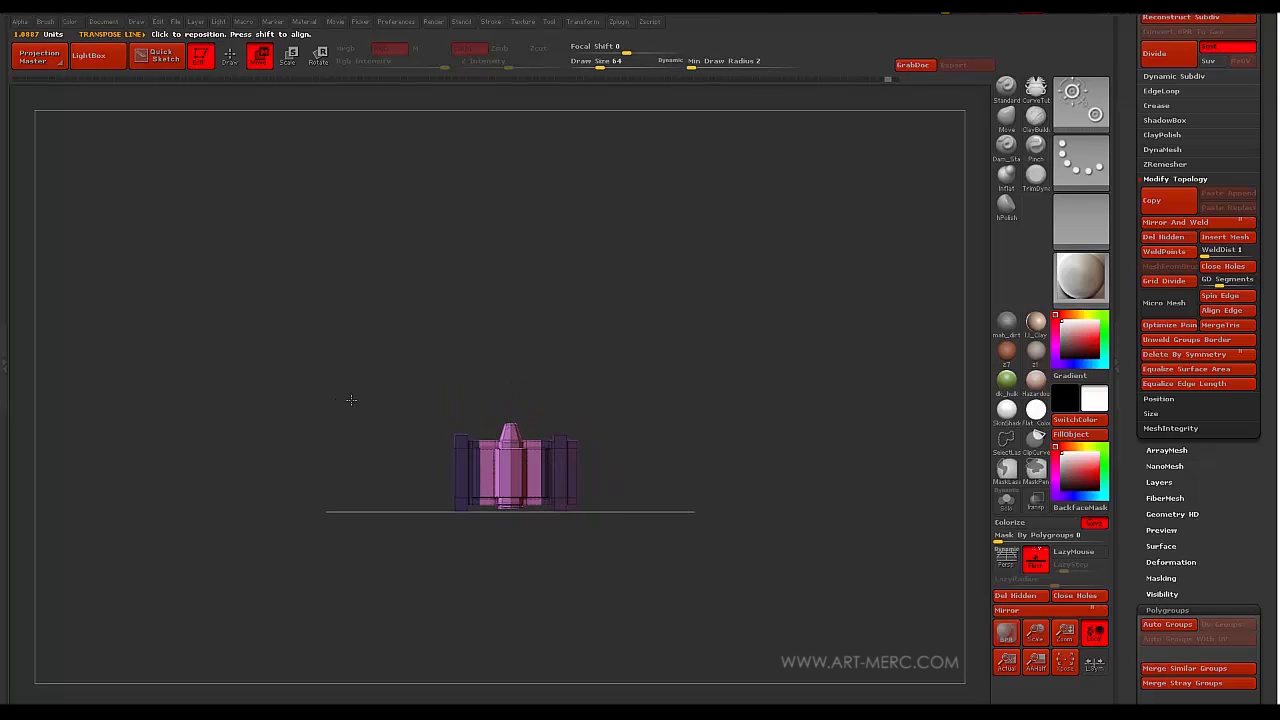
left_click_drag(626, 325, 473, 272)
left_click_drag(407, 299, 334, 426, "alt")
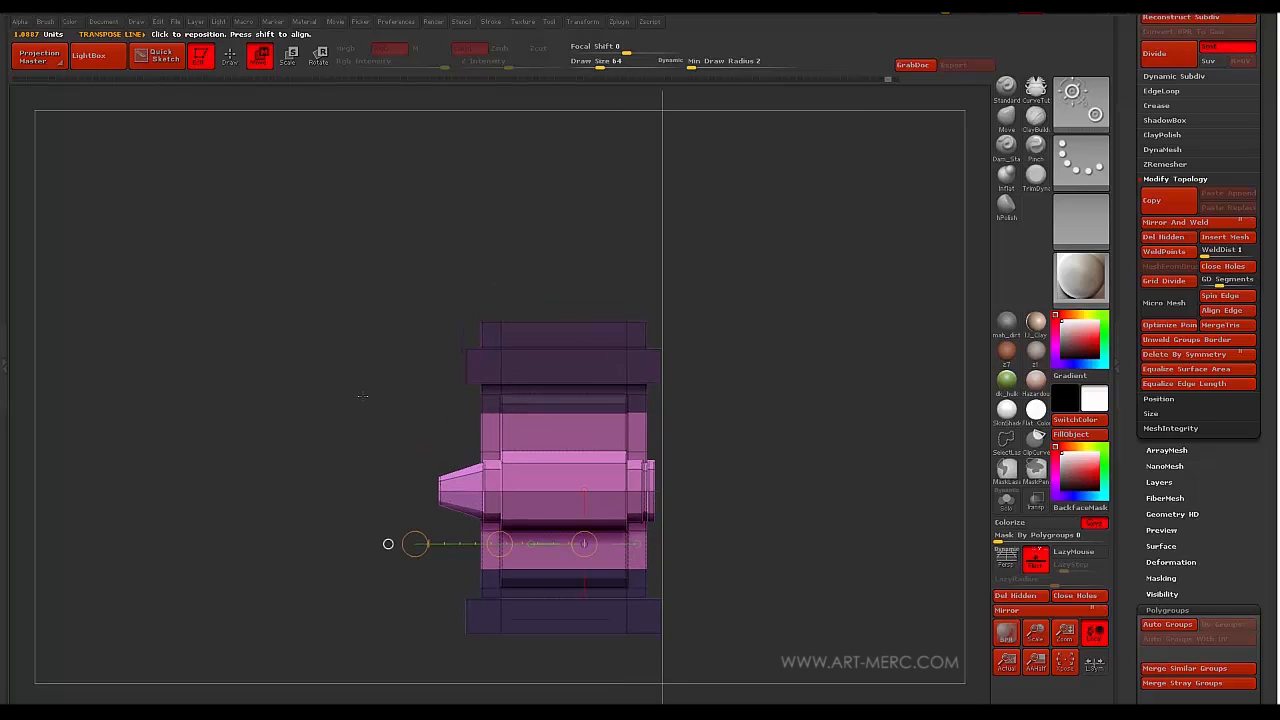
left_click_drag(317, 469, 330, 370, "alt")
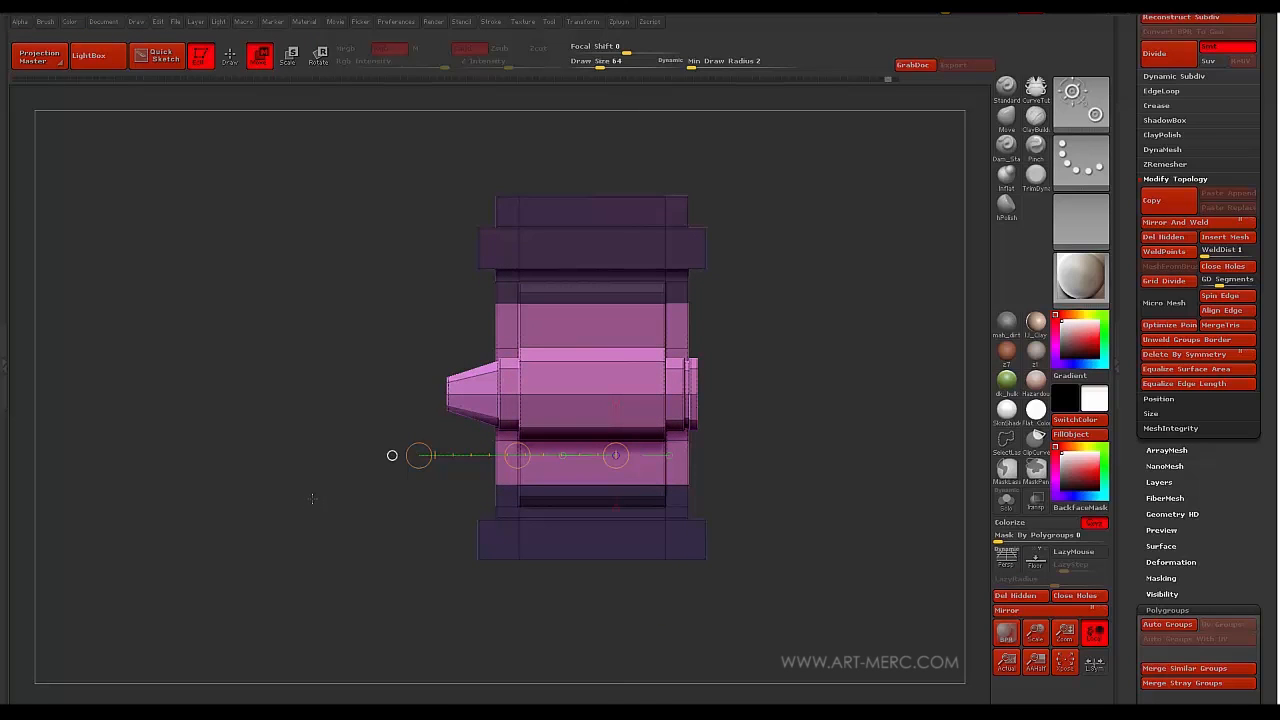
key("q")
left_click_drag(301, 358, 249, 403, "ctrl")
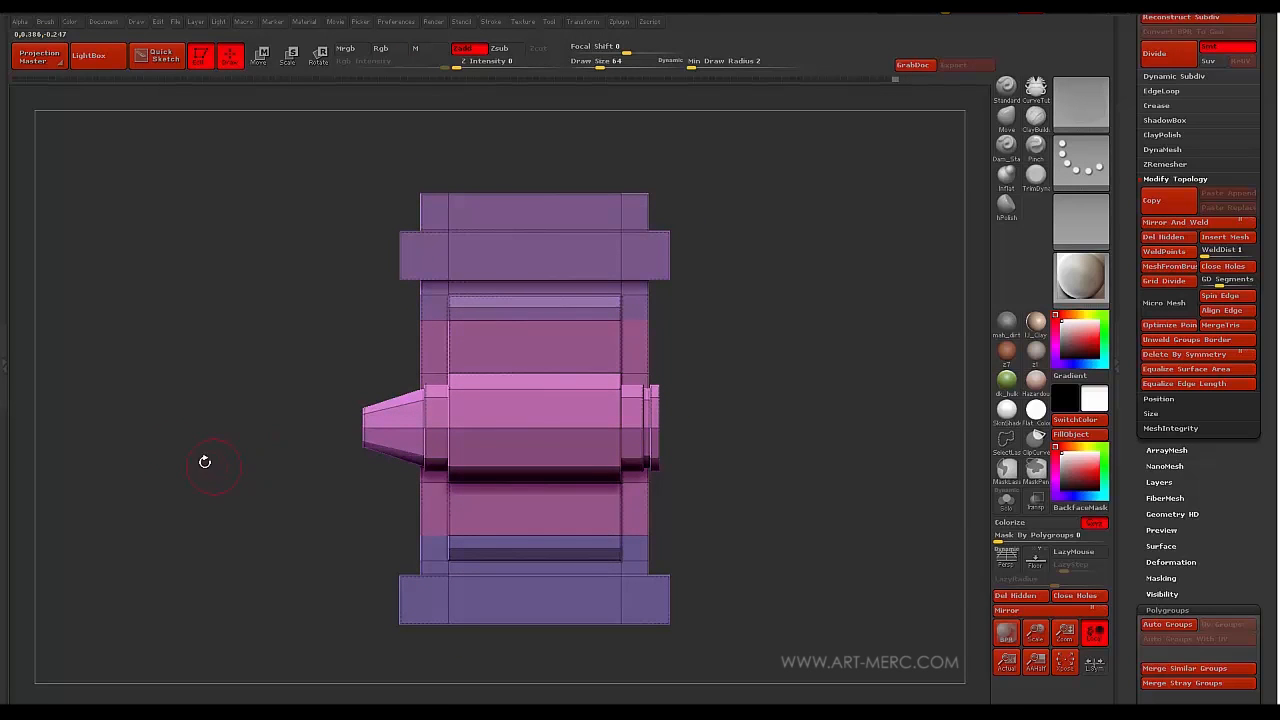
key("b")
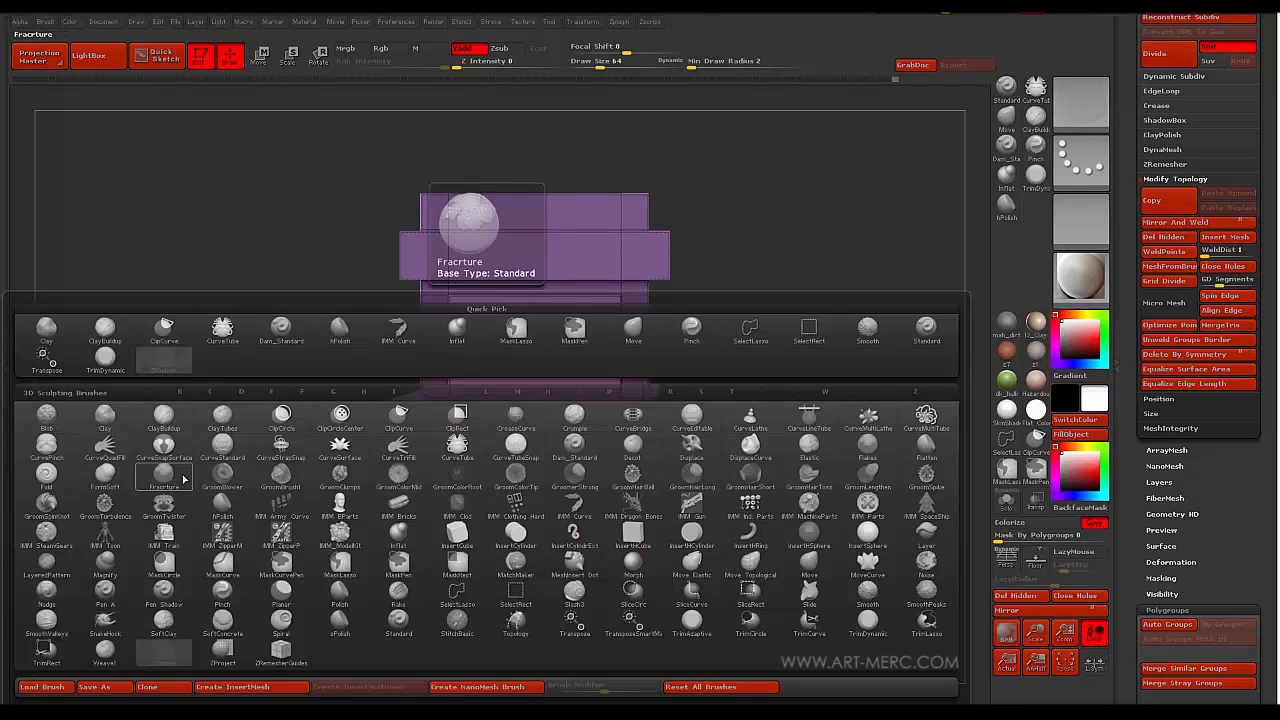
- Create a new InsertMesh brush from the pink-and-lavender bullet holder mesh
left_click(208, 687)
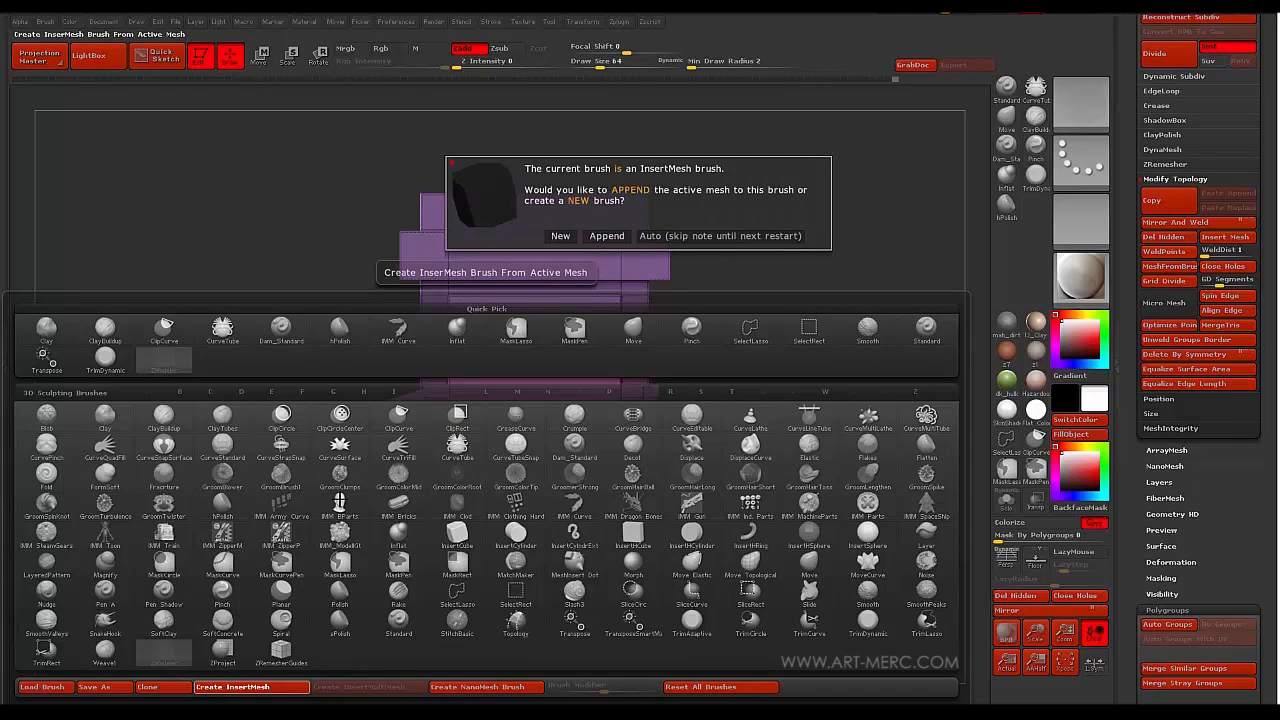
left_click(560, 236)
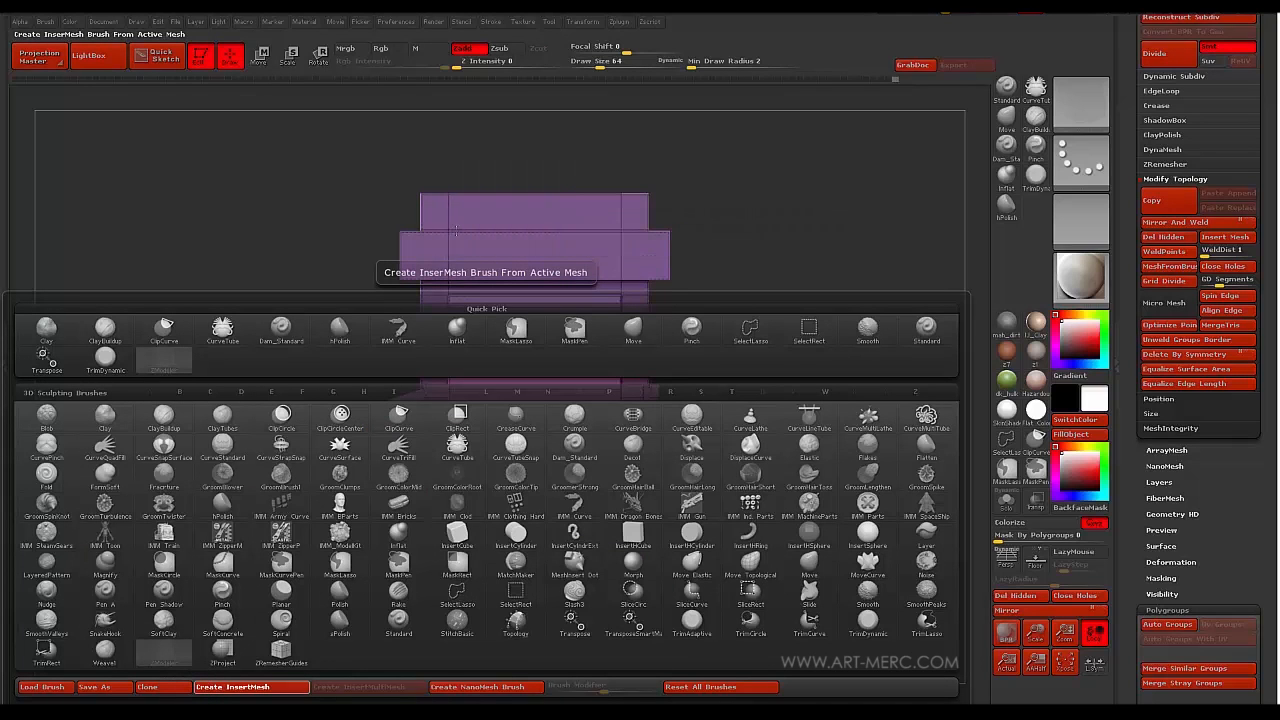
mouse_move(294, 220)
left_mouse_down()
mouse_move(328, 298)
mouse_move(282, 240)
mouse_move(316, 279)
mouse_move(313, 245)
left_mouse_up()
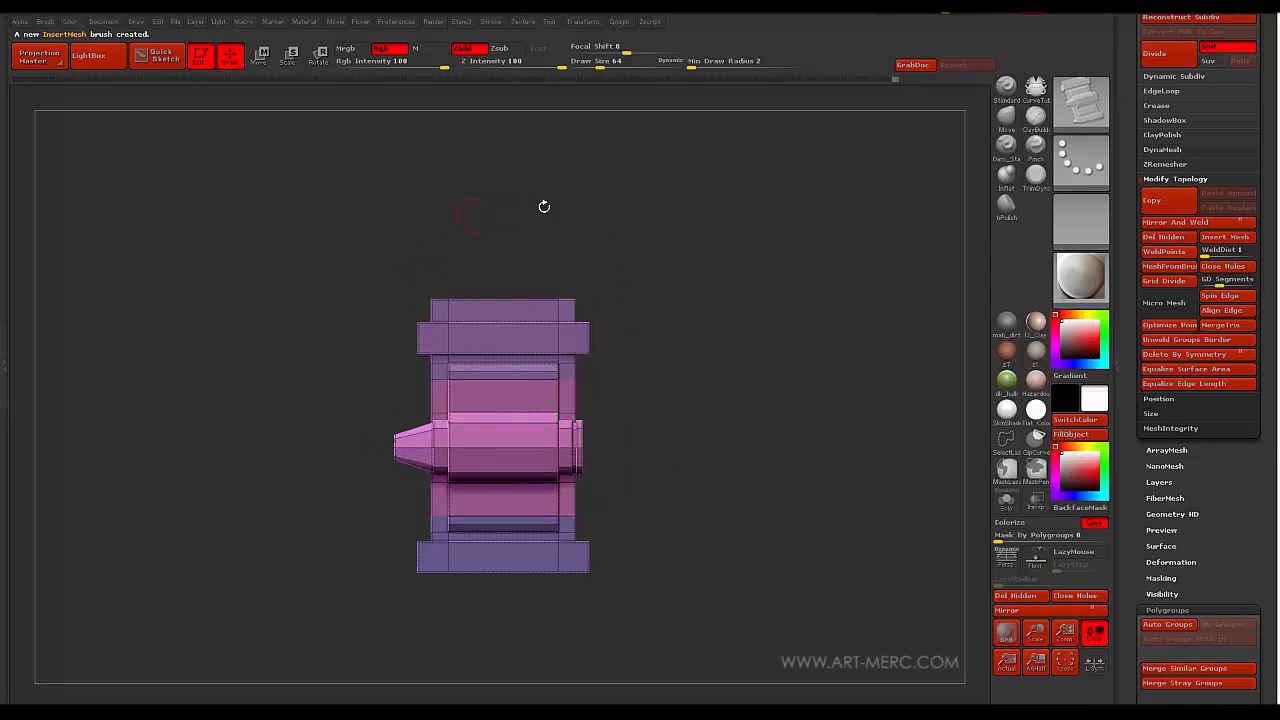
left_click_drag(1130, 143, 1137, 317)
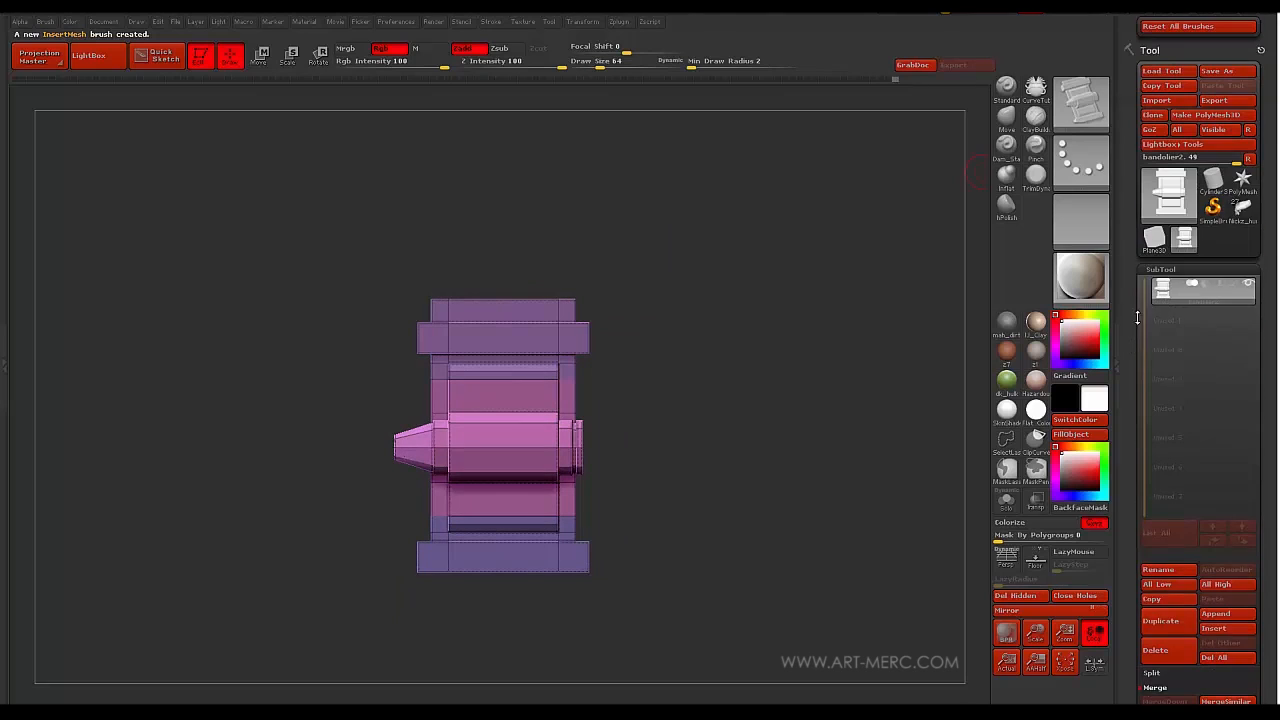
- Switch to Nickz_humanMaleAverage, stand the figure upright and zoom in on his torso
left_click(1242, 207)
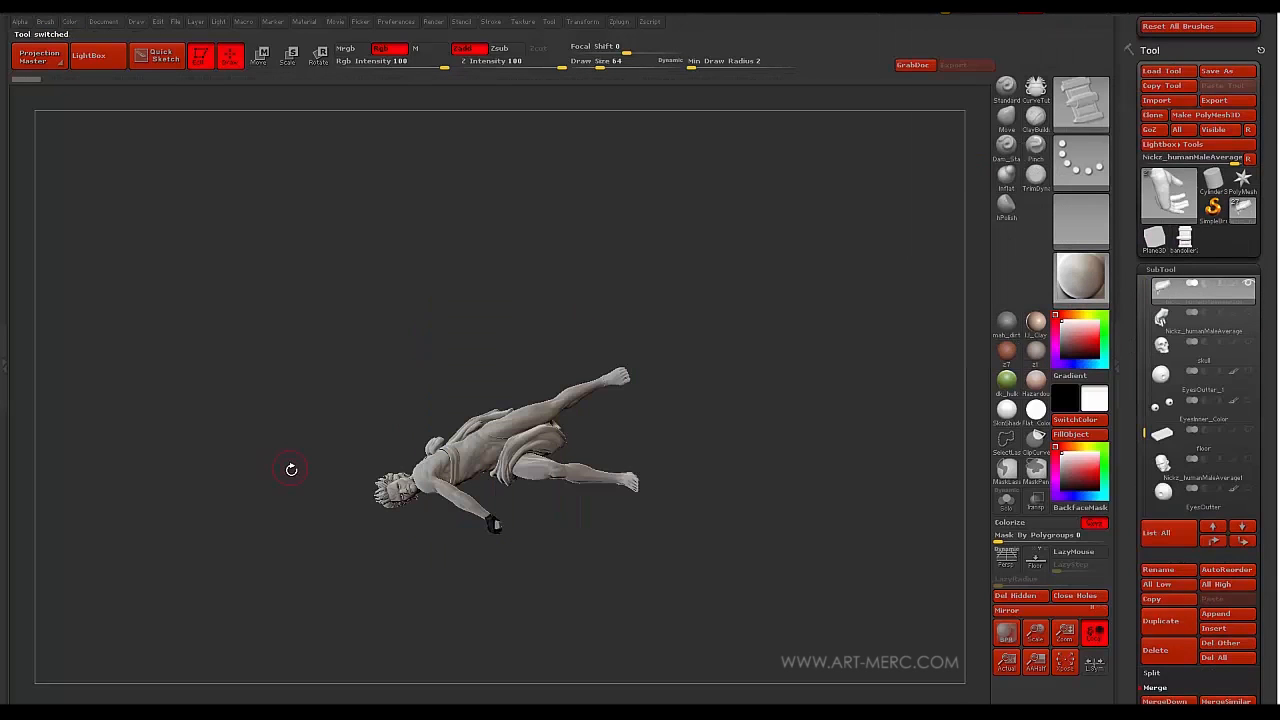
mouse_move(269, 467)
left_mouse_down()
mouse_move(311, 351)
mouse_move(305, 305)
mouse_move(289, 308)
mouse_move(320, 300)
mouse_move(323, 403)
mouse_move(368, 356)
left_mouse_up()
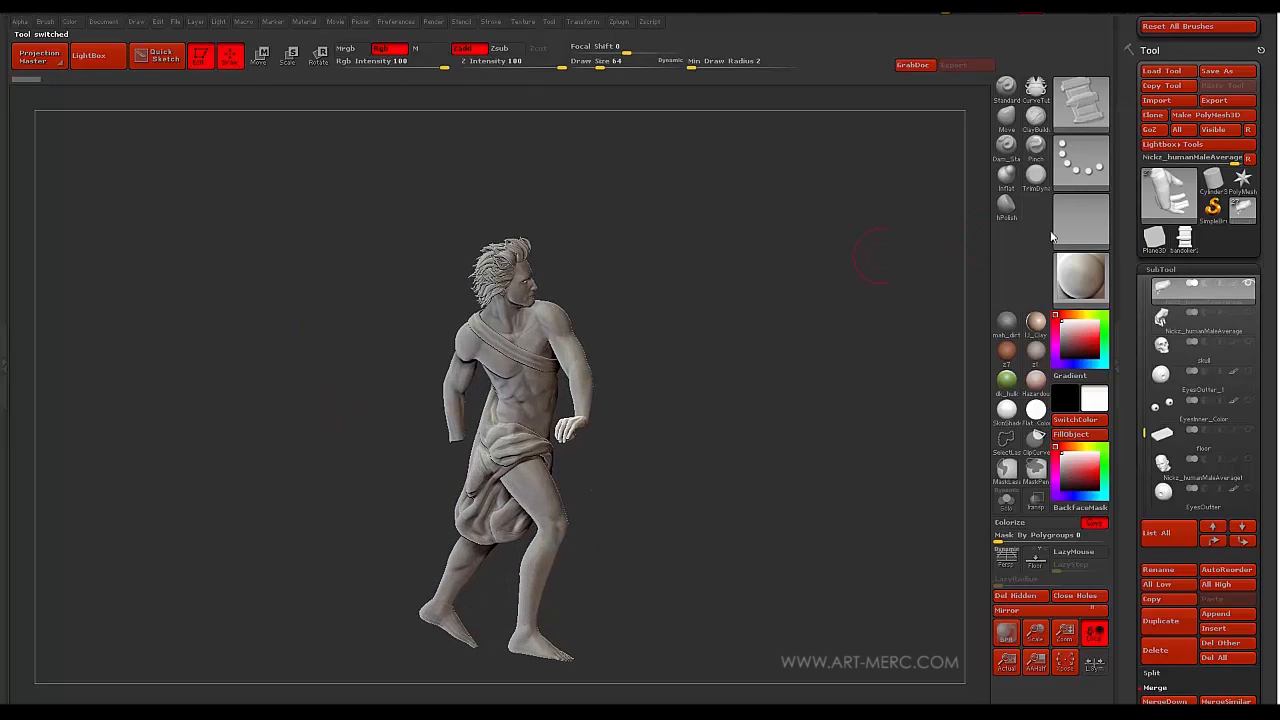
left_click_drag(1143, 437, 1141, 373)
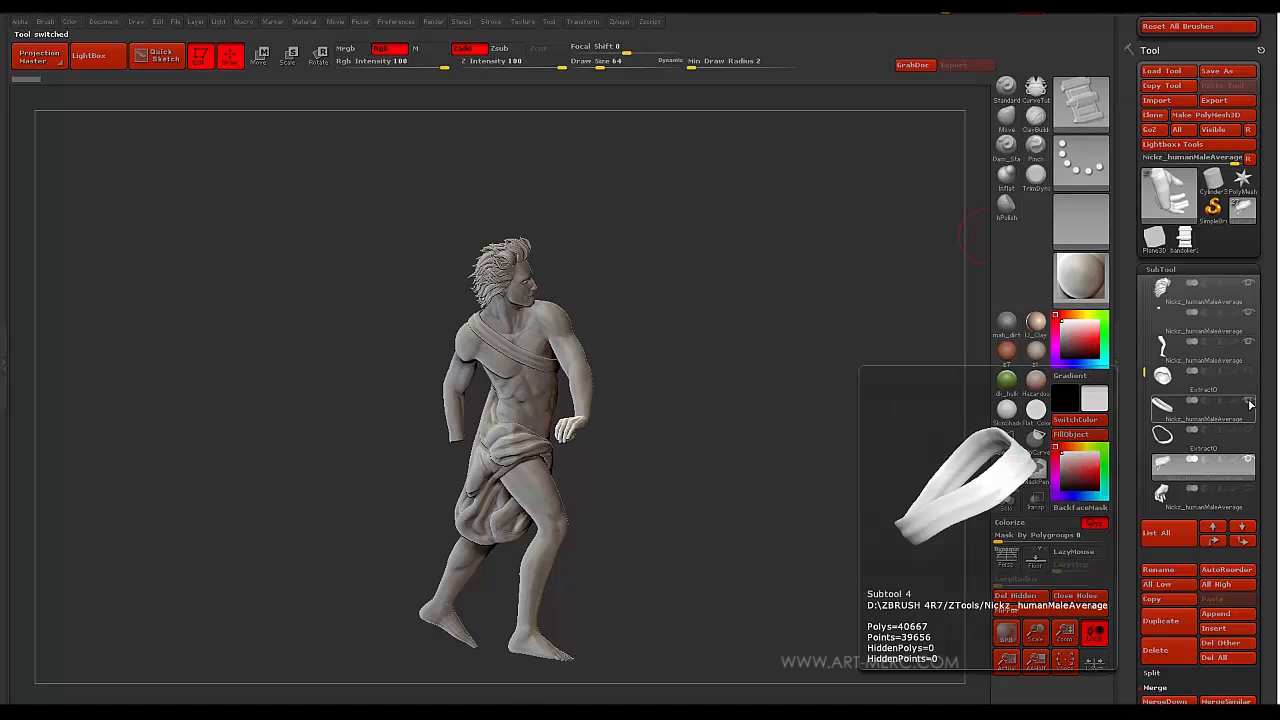
left_click_drag(363, 360, 453, 319)
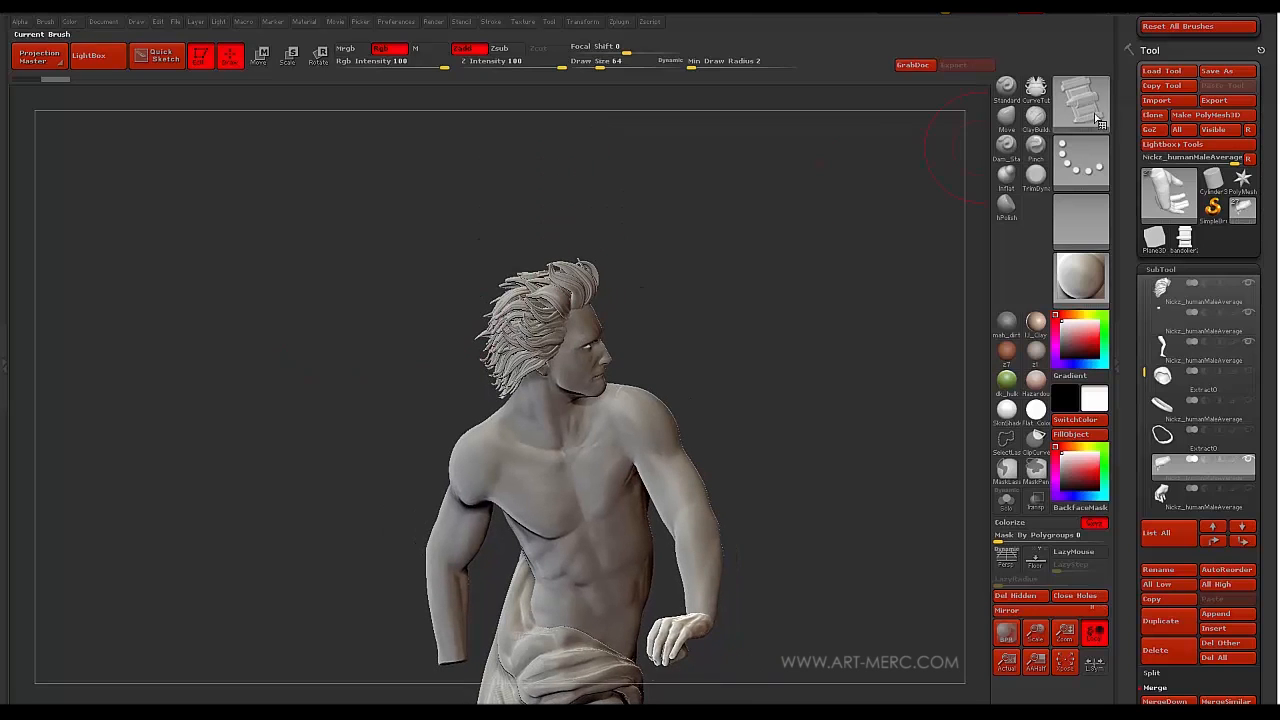
mouse_move(1133, 250)
left_mouse_down()
mouse_move(1133, 400)
mouse_move(1133, 288)
mouse_move(1132, 306)
left_mouse_up()
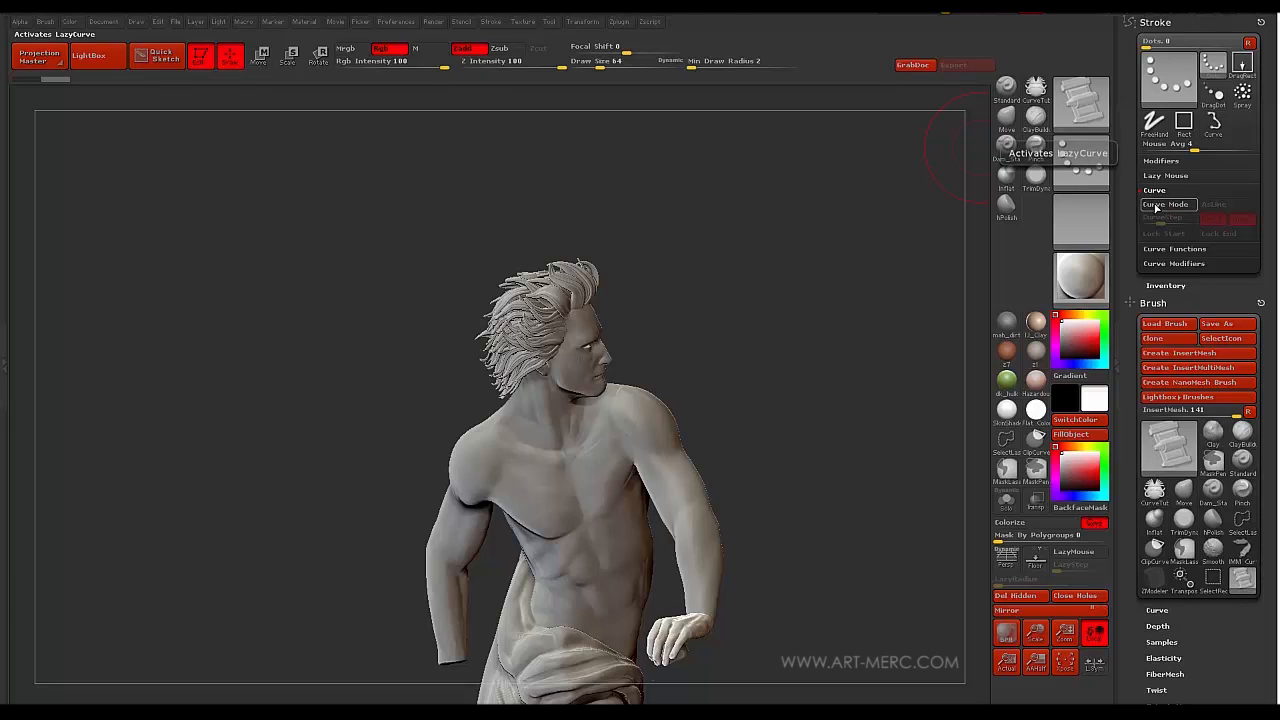
- Set the bullet-holder brush's Curve Res modifier to 3
left_click_drag(1133, 265, 1127, 175)
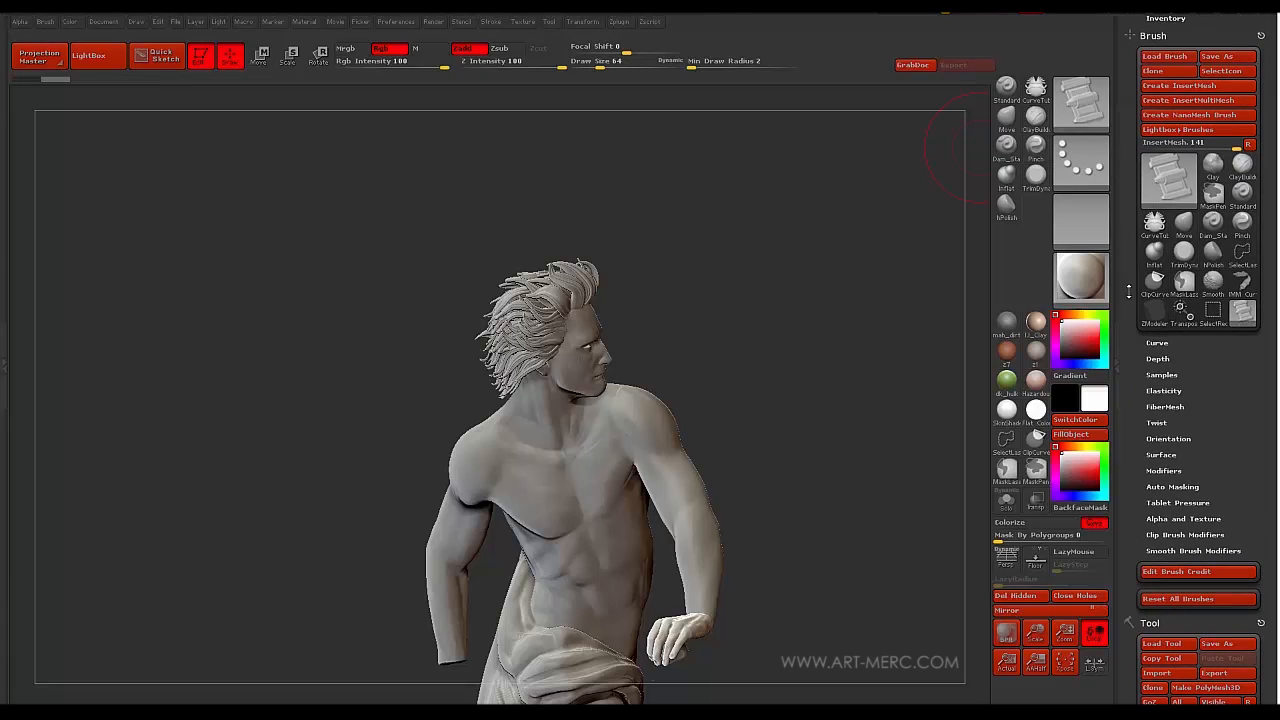
left_click_drag(1131, 369, 1146, 283)
left_click(1163, 300)
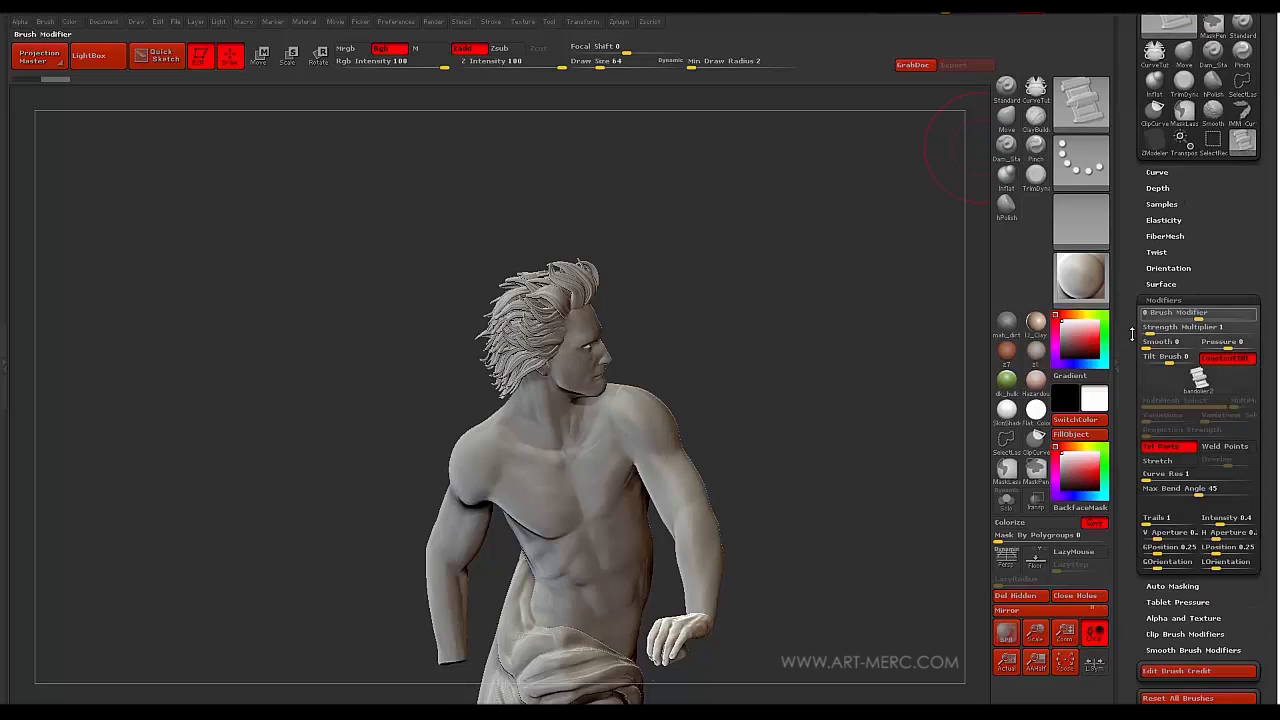
left_click_drag(1129, 395, 1129, 292)
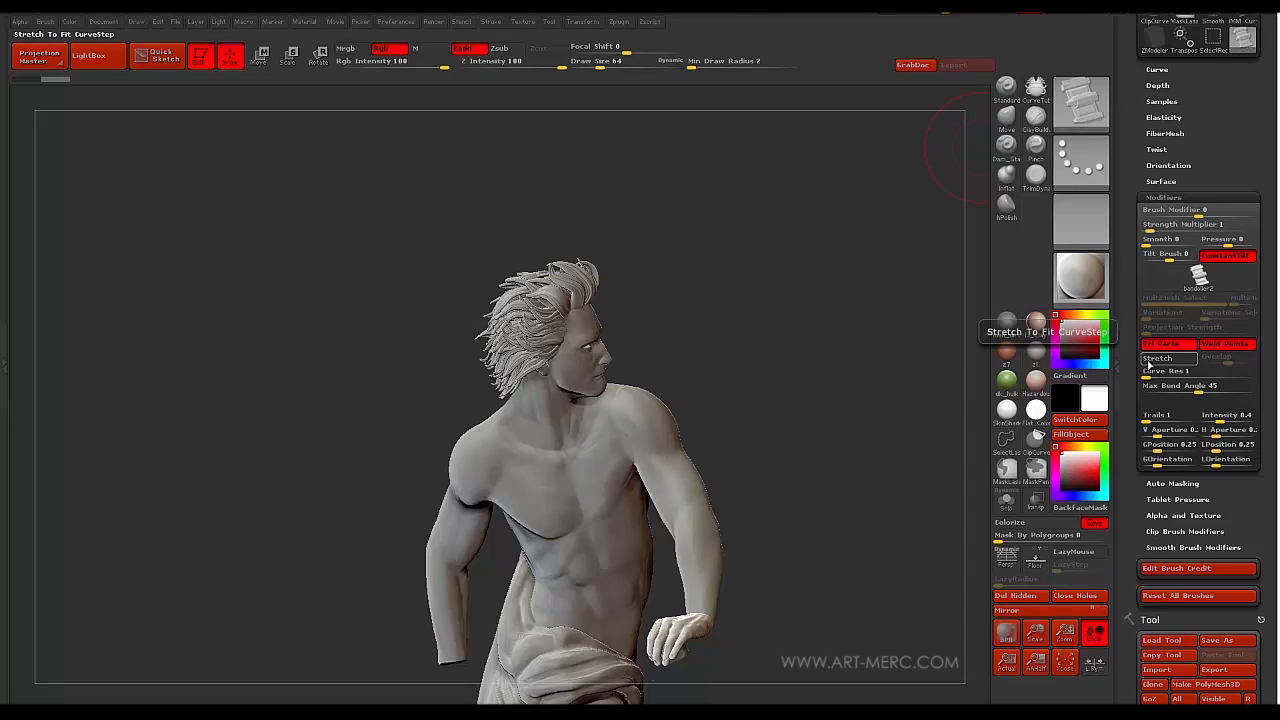
left_click_drag(1133, 396, 1133, 321)
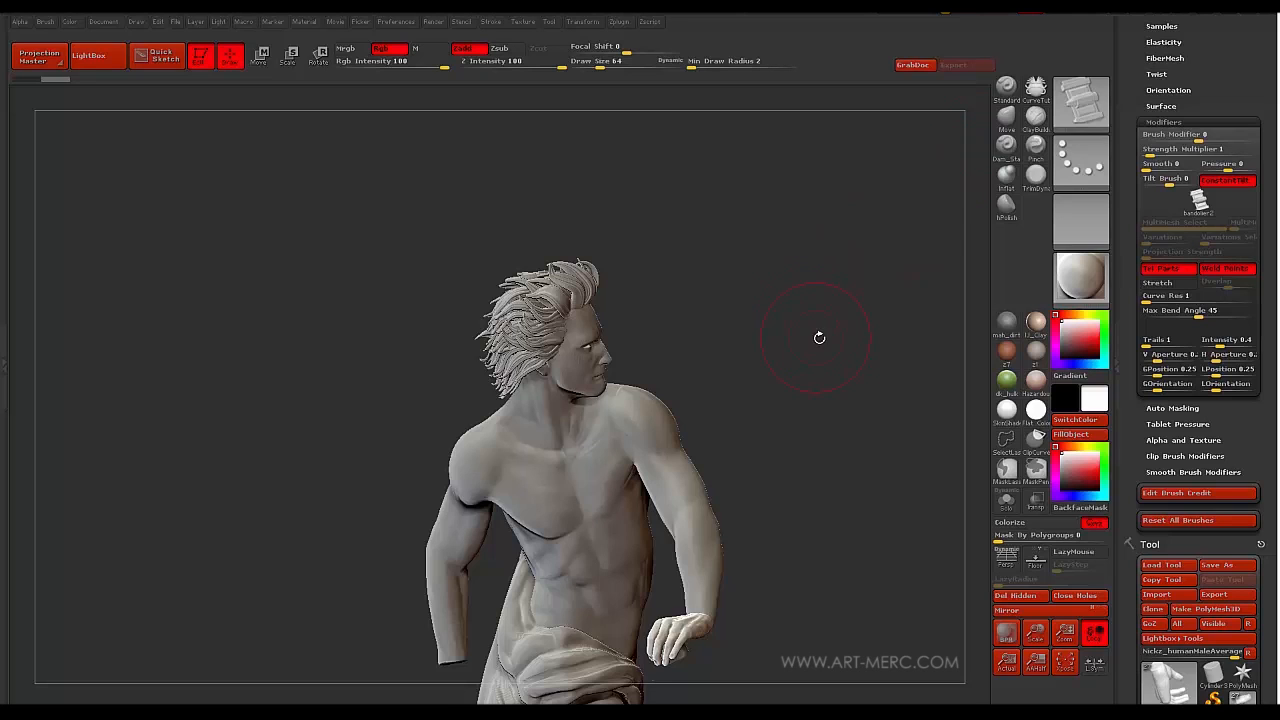
left_click_drag(819, 337, 819, 263)
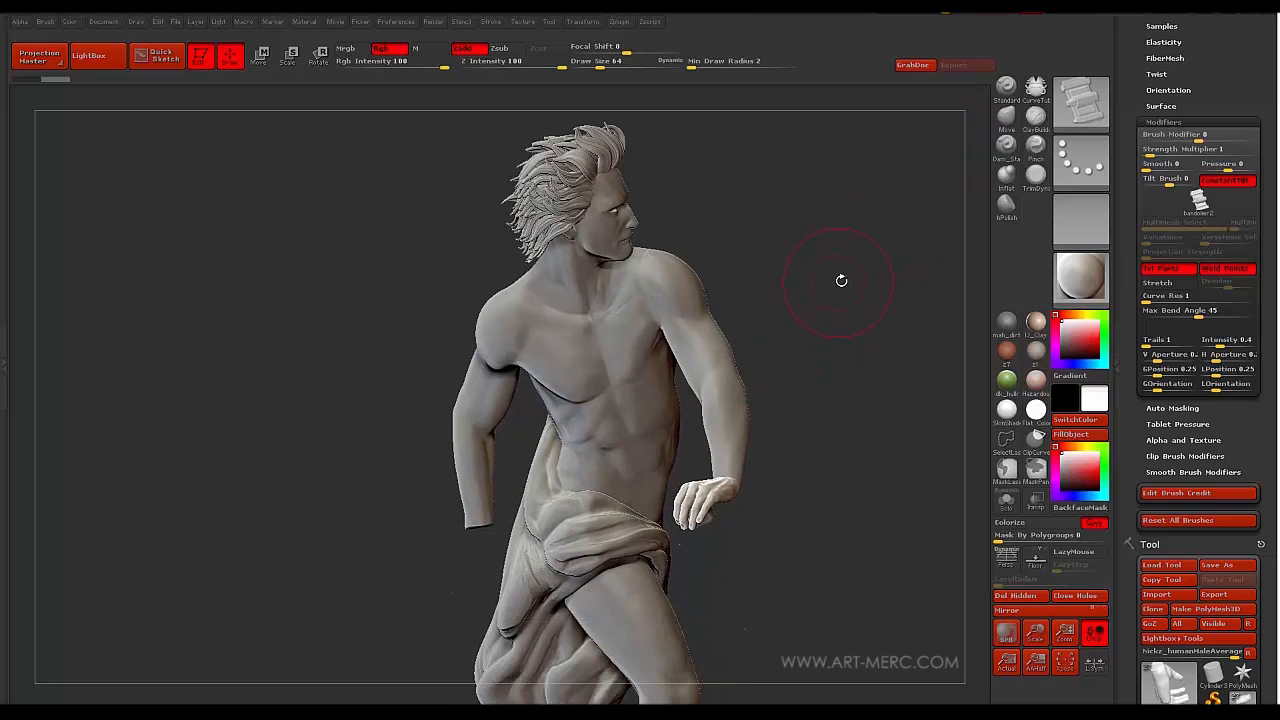
left_click(1145, 296)
left_click_drag(1152, 297, 1160, 300)
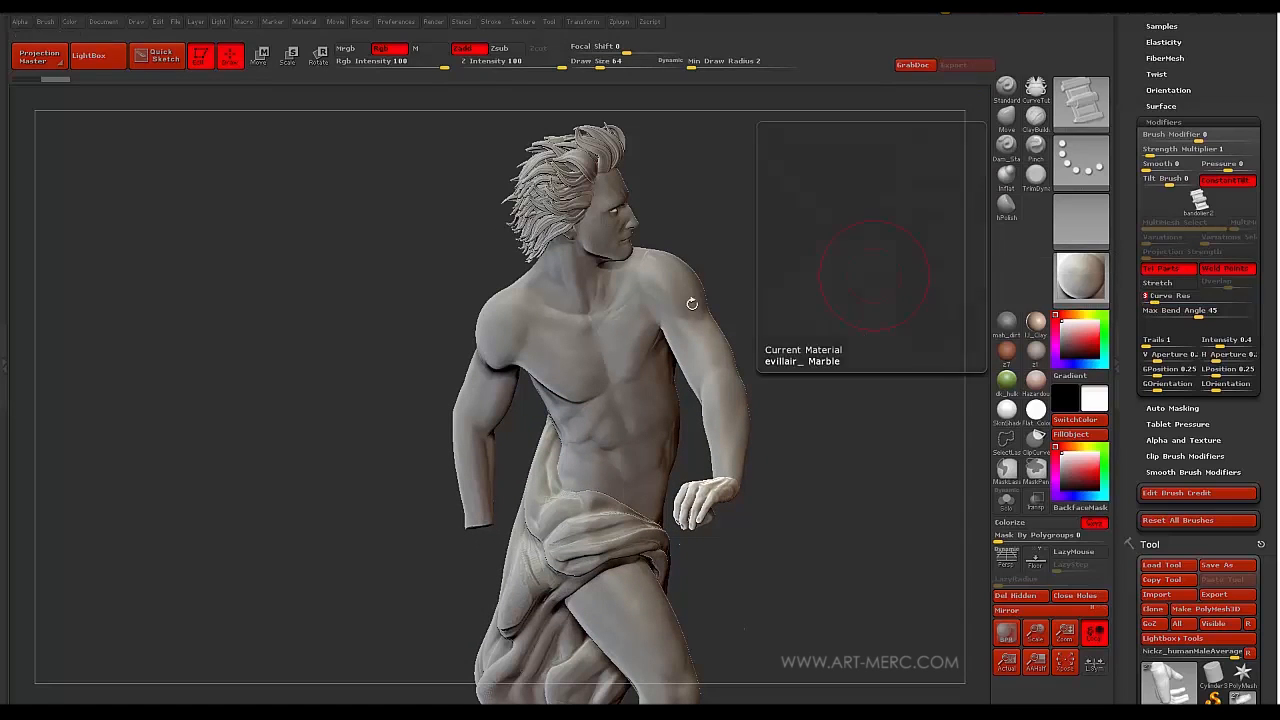
mouse_move(305, 379)
left_mouse_down()
mouse_move(346, 354)
mouse_move(389, 359)
left_mouse_up()
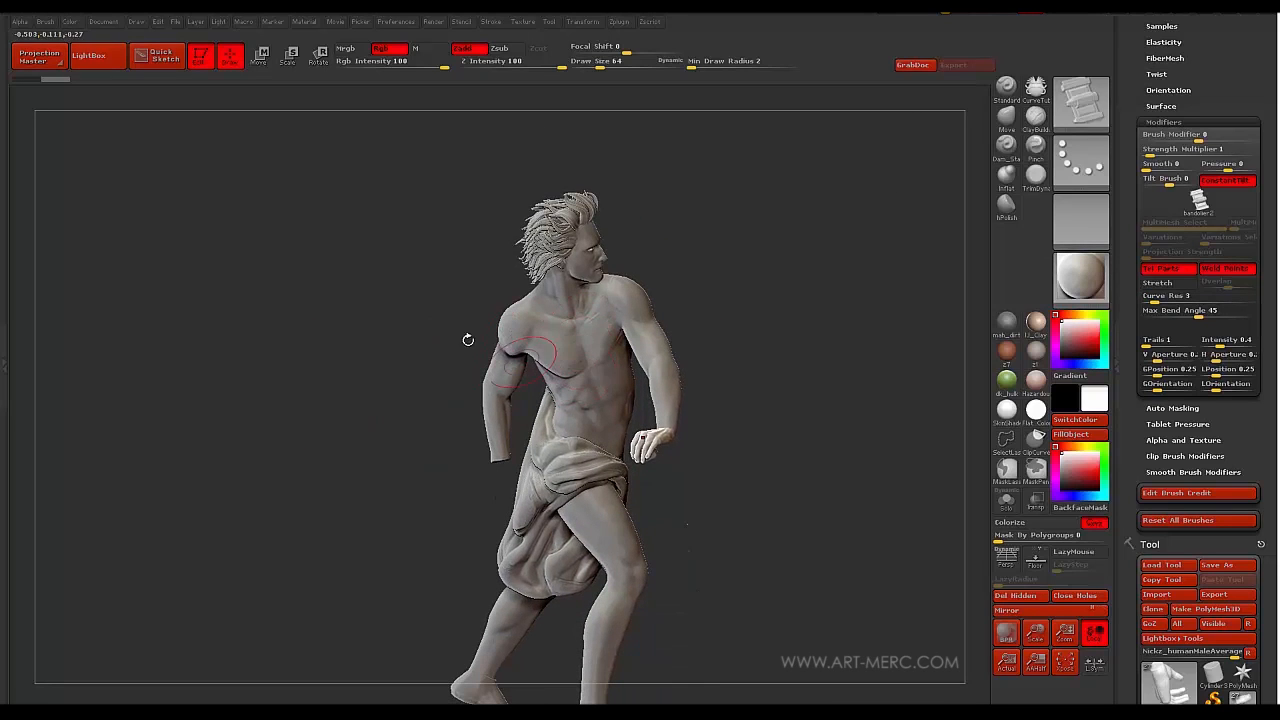
left_click_drag(467, 340, 467, 290)
left_click(495, 296, "alt")
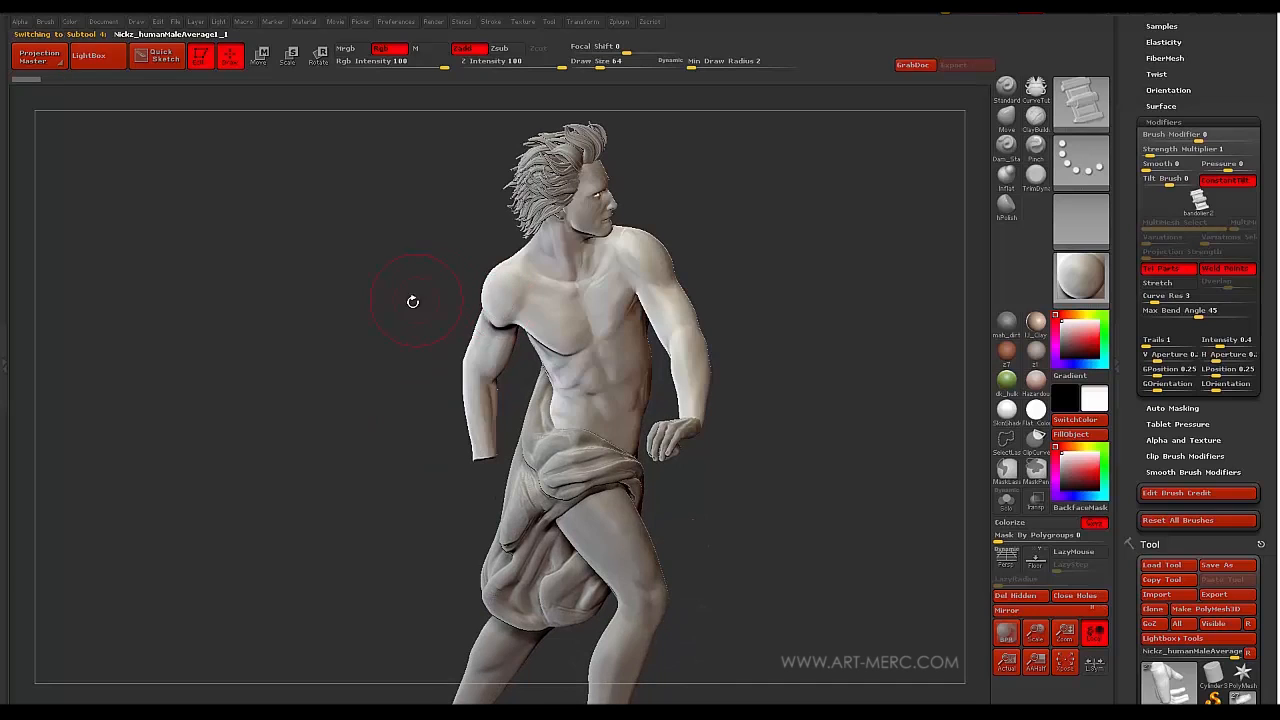
mouse_move(388, 298)
left_mouse_down()
mouse_move(391, 309)
mouse_move(363, 283)
mouse_move(377, 338)
mouse_move(366, 357)
left_mouse_up()
key("s")
left_click(380, 348)
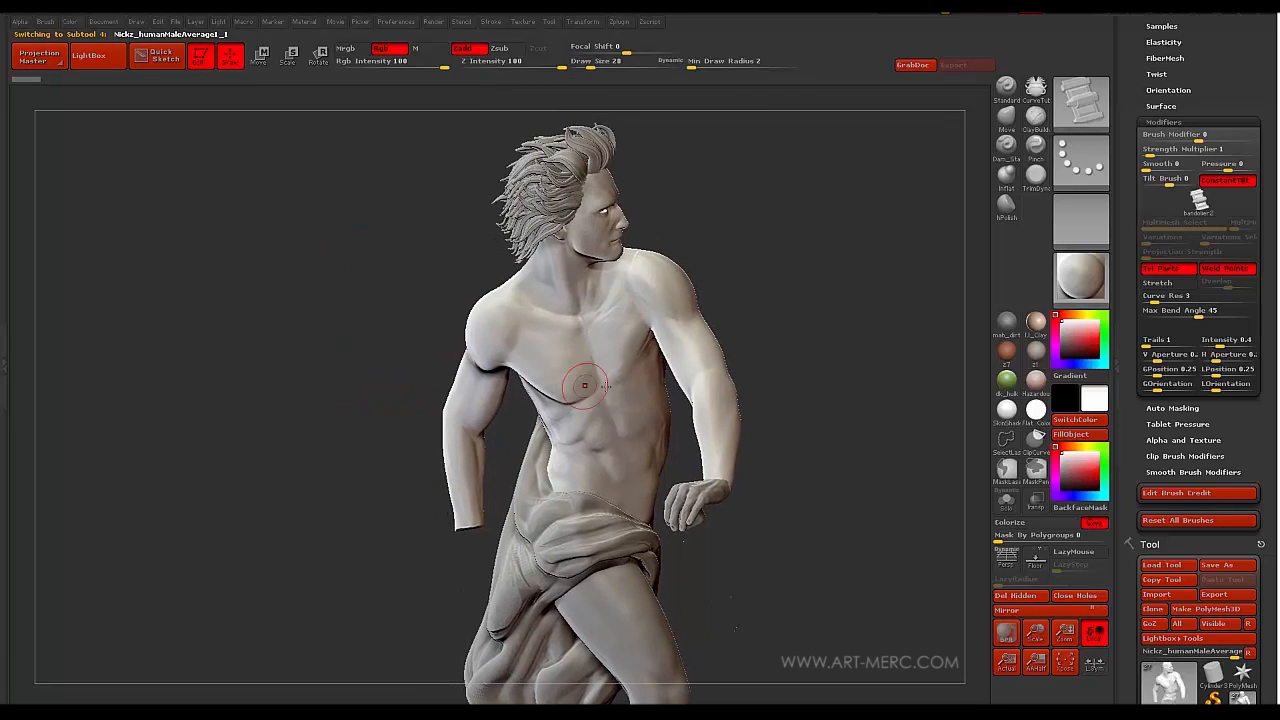
left_click(480, 306)
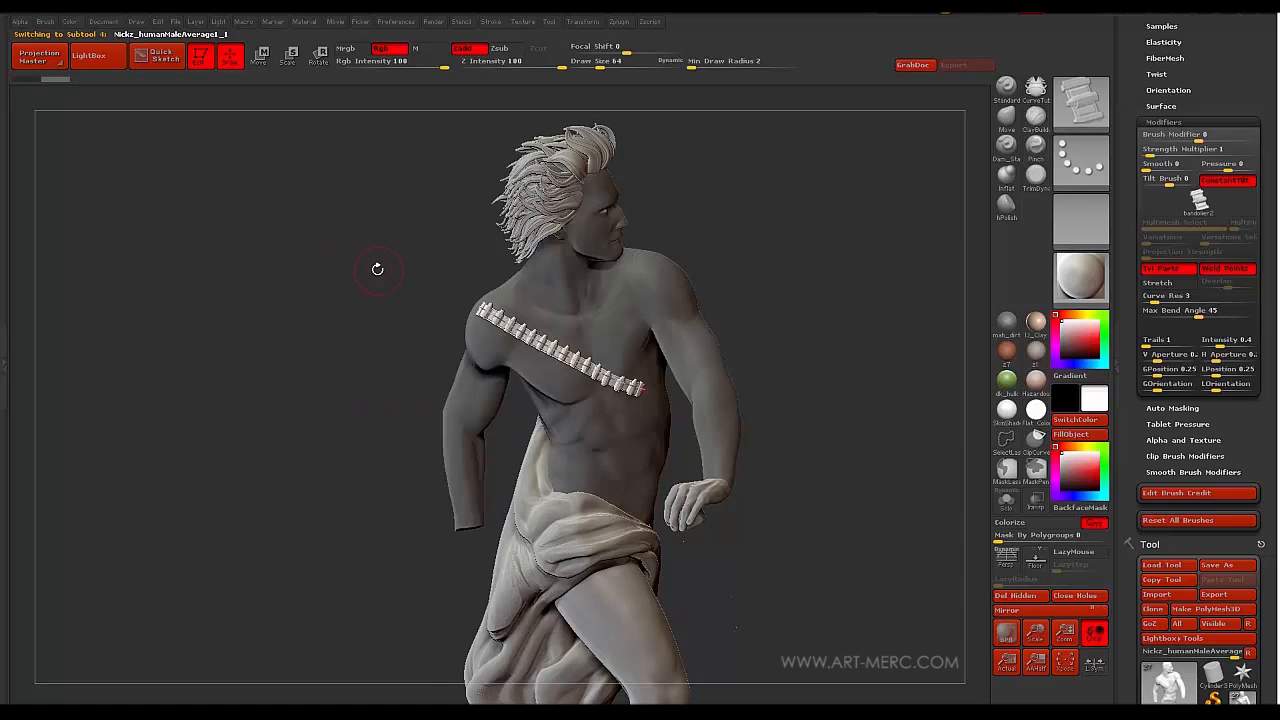
mouse_move(347, 265)
left_mouse_down()
mouse_move(360, 262)
mouse_move(372, 377)
left_mouse_up()
key("ctrl+z")
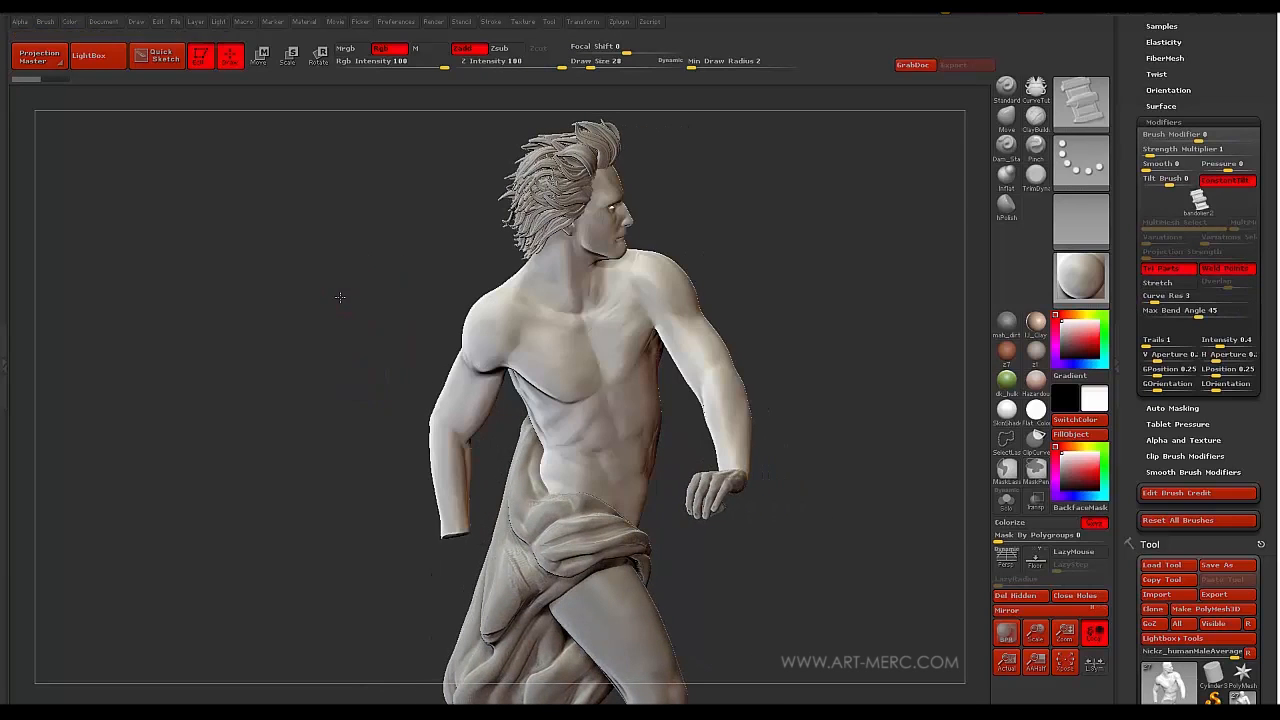
left_click_drag(340, 297, 429, 266)
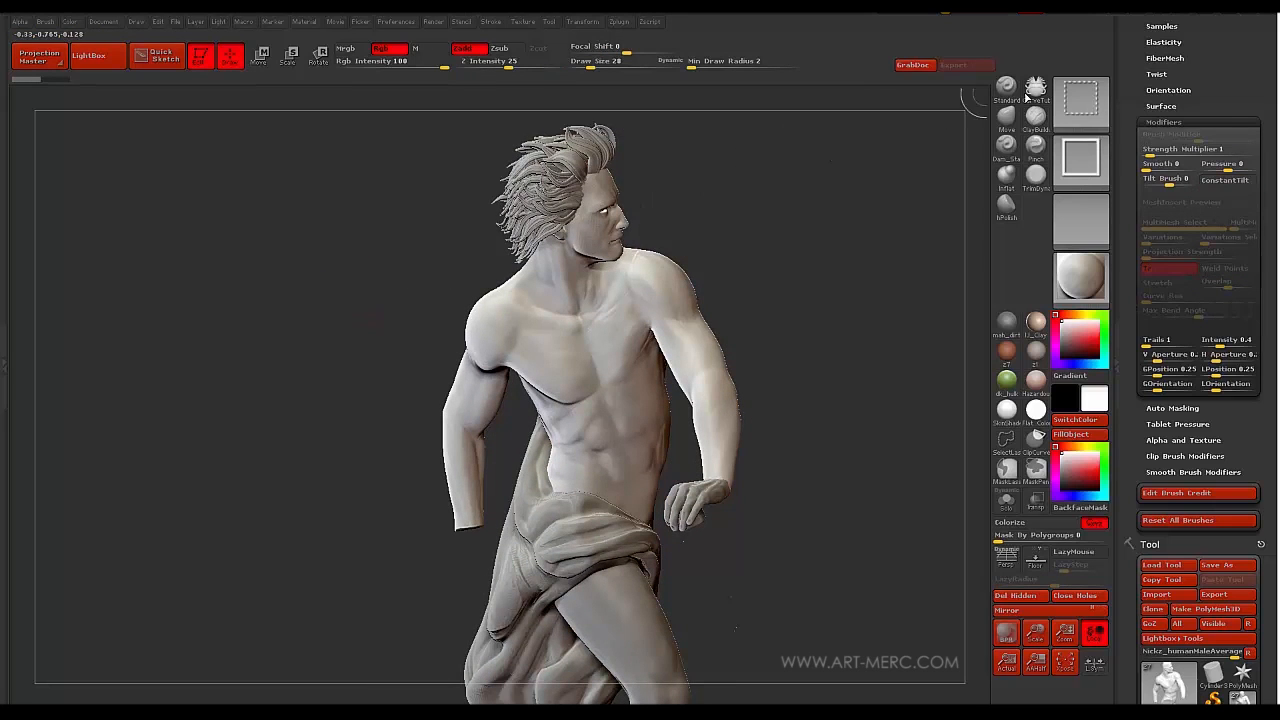
- With PolyFrame on, slice a diagonal polygroup line across the chest using the curve brush
left_click(1025, 103, "ctrl+shift")
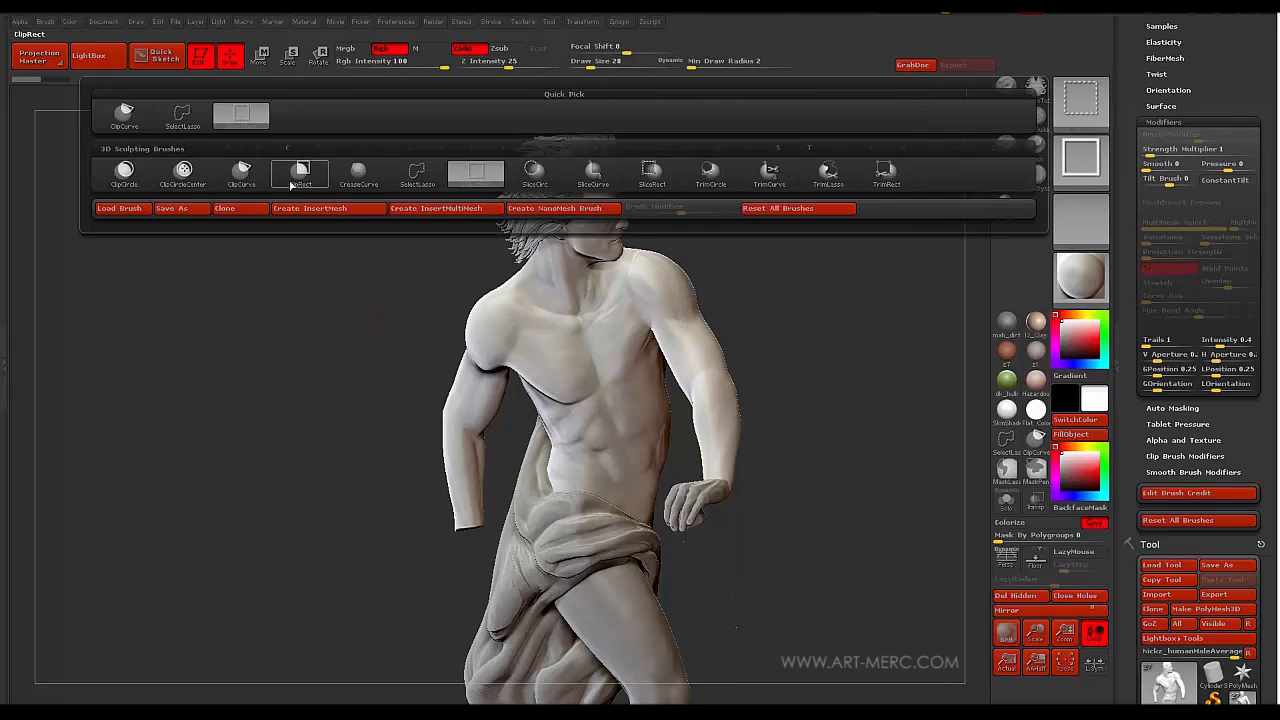
left_click(356, 189)
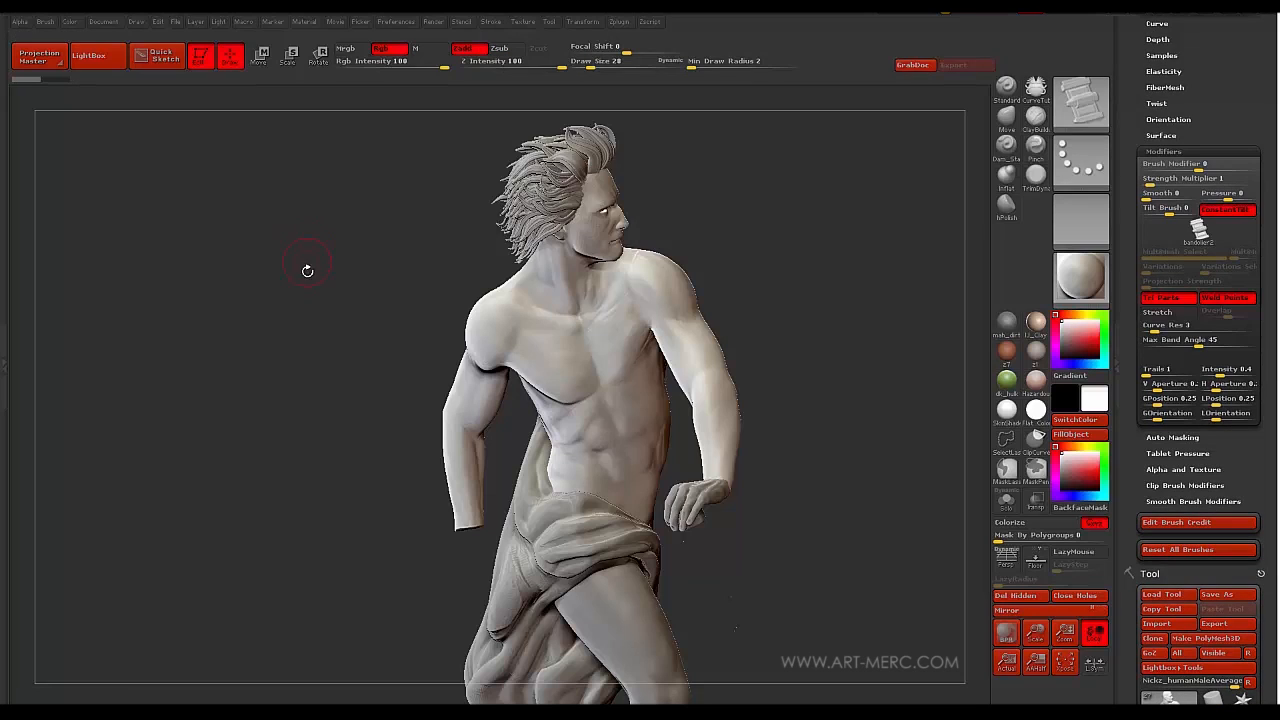
mouse_move(306, 271)
left_mouse_down()
mouse_move(328, 255)
mouse_move(311, 283)
mouse_move(283, 250)
mouse_move(286, 263)
mouse_move(296, 251)
left_mouse_up()
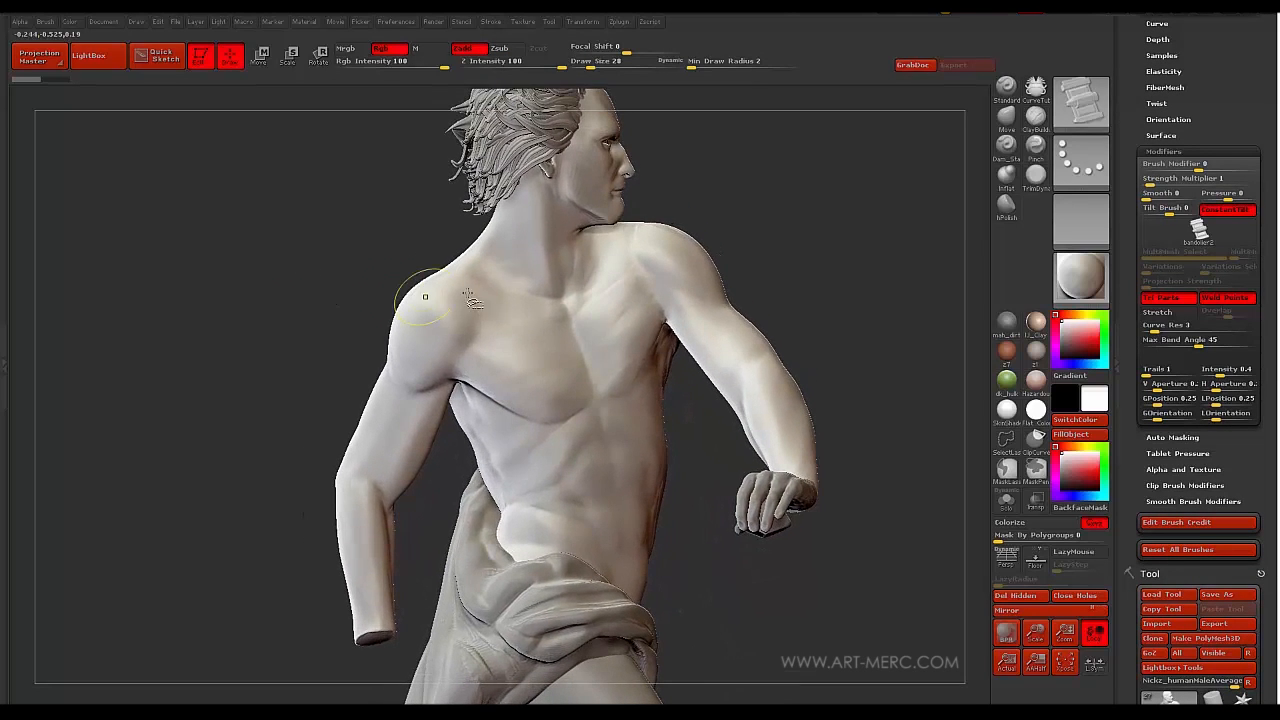
key("ctrl")
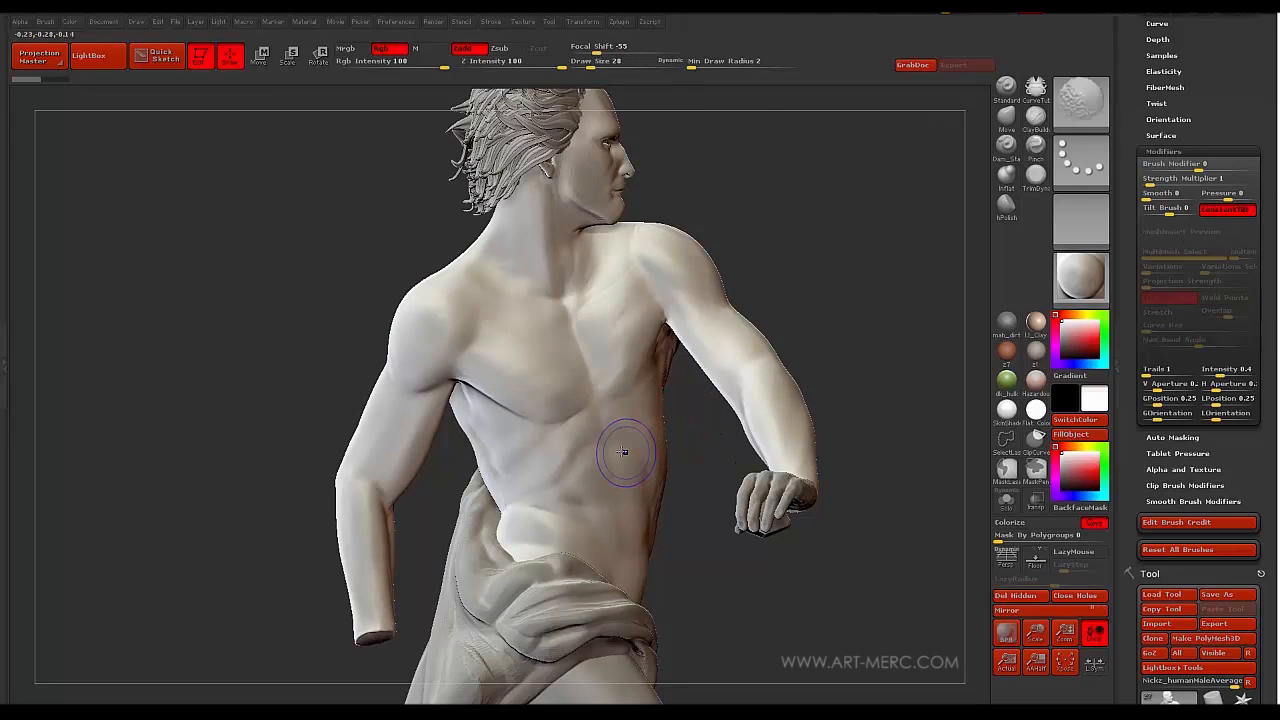
key("shift+f")
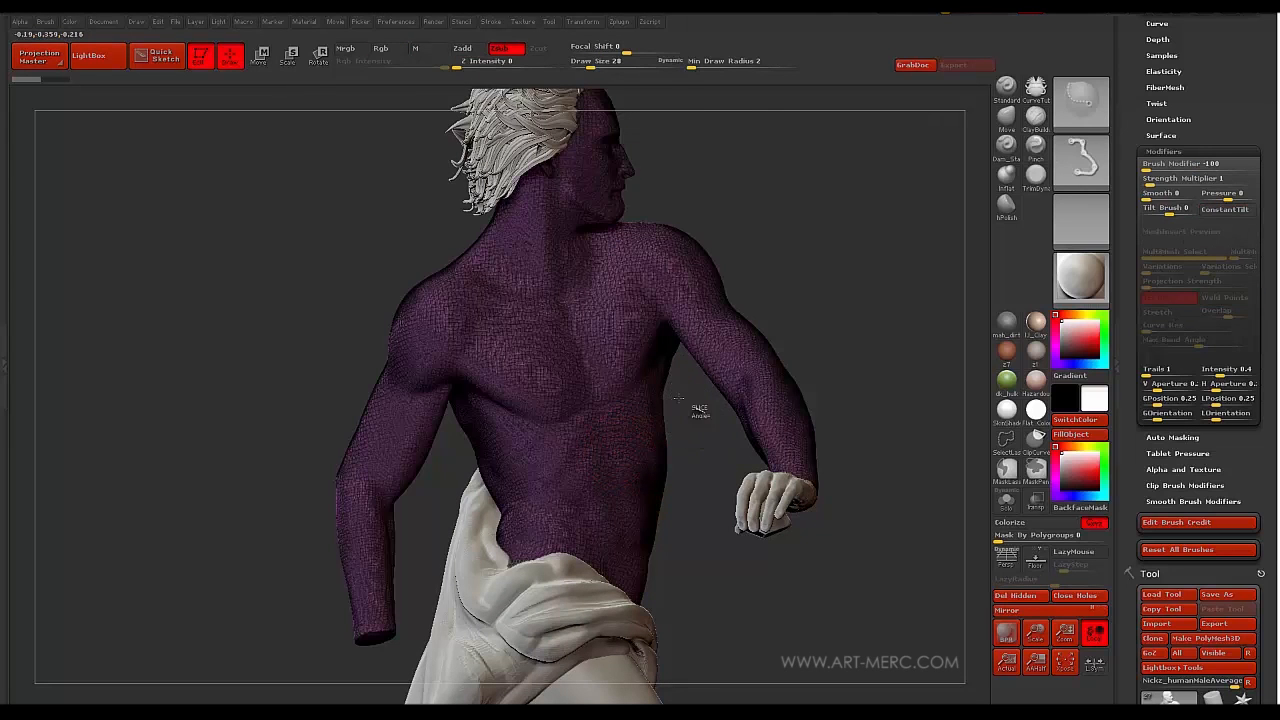
mouse_move(701, 410)
left_mouse_down("ctrl+shift")
mouse_move(526, 298)
mouse_move(430, 255)
mouse_move(371, 204)
mouse_move(346, 235)
mouse_move(399, 245)
mouse_move(336, 227)
mouse_move(410, 234)
mouse_move(372, 370)
left_mouse_up("ctrl+shift")
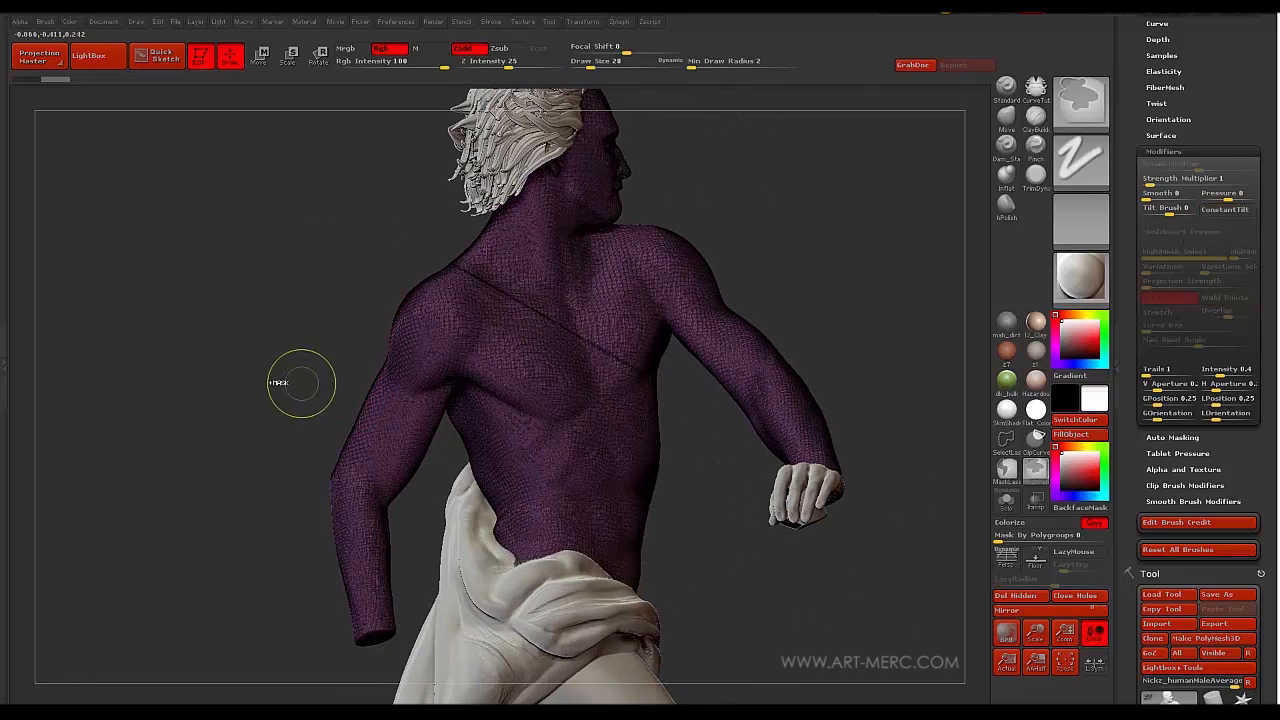
- Continue the diagonal slice line across the figure's back
mouse_move(232, 346)
left_mouse_down()
mouse_move(330, 330)
mouse_move(343, 315)
left_mouse_up()
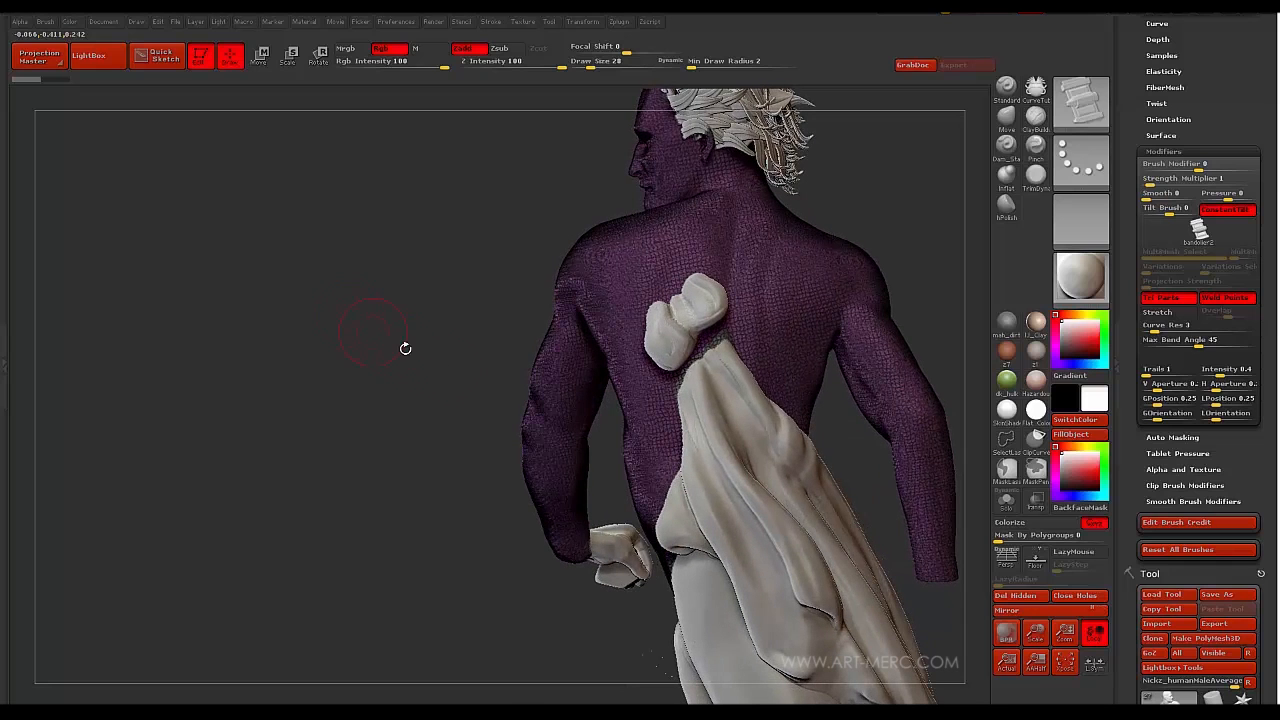
mouse_move(610, 449)
left_mouse_down("ctrl+shift")
mouse_move(858, 213)
mouse_move(845, 197)
left_mouse_up("ctrl+shift")
mouse_move(414, 277)
left_mouse_down()
mouse_move(342, 196)
mouse_move(424, 274)
left_mouse_up()
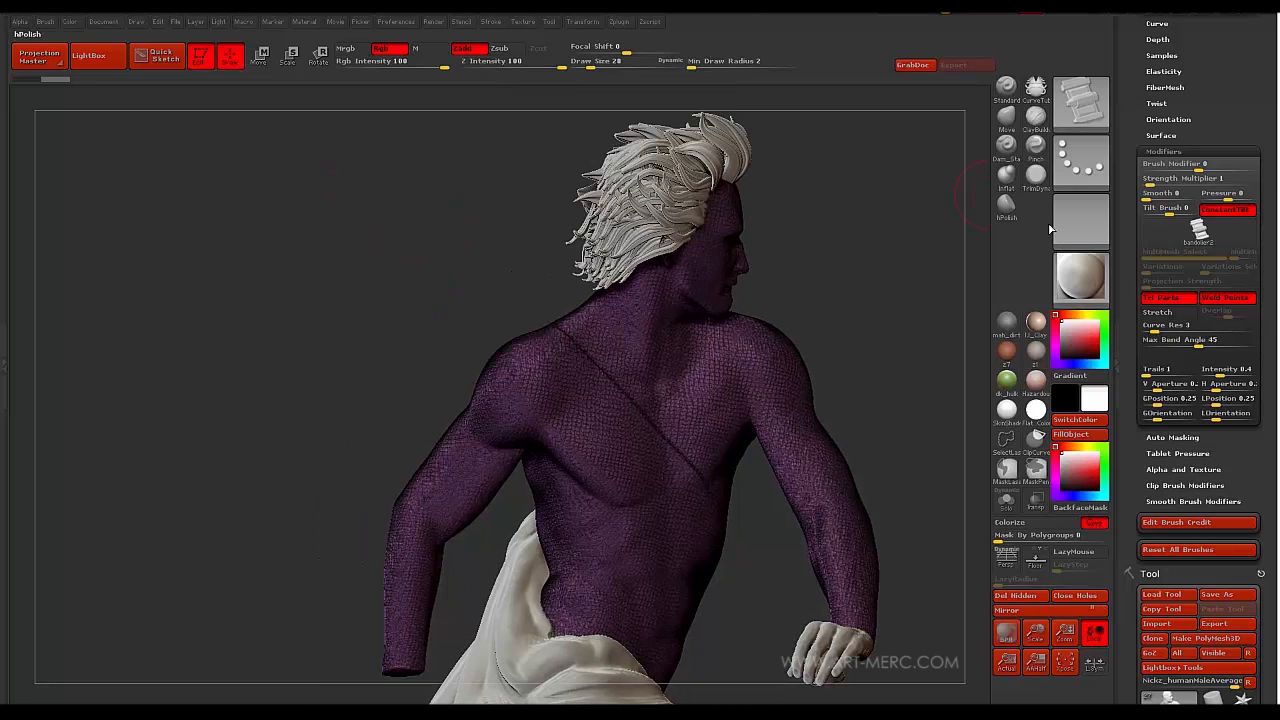
left_click_drag(1128, 347, 1130, 520)
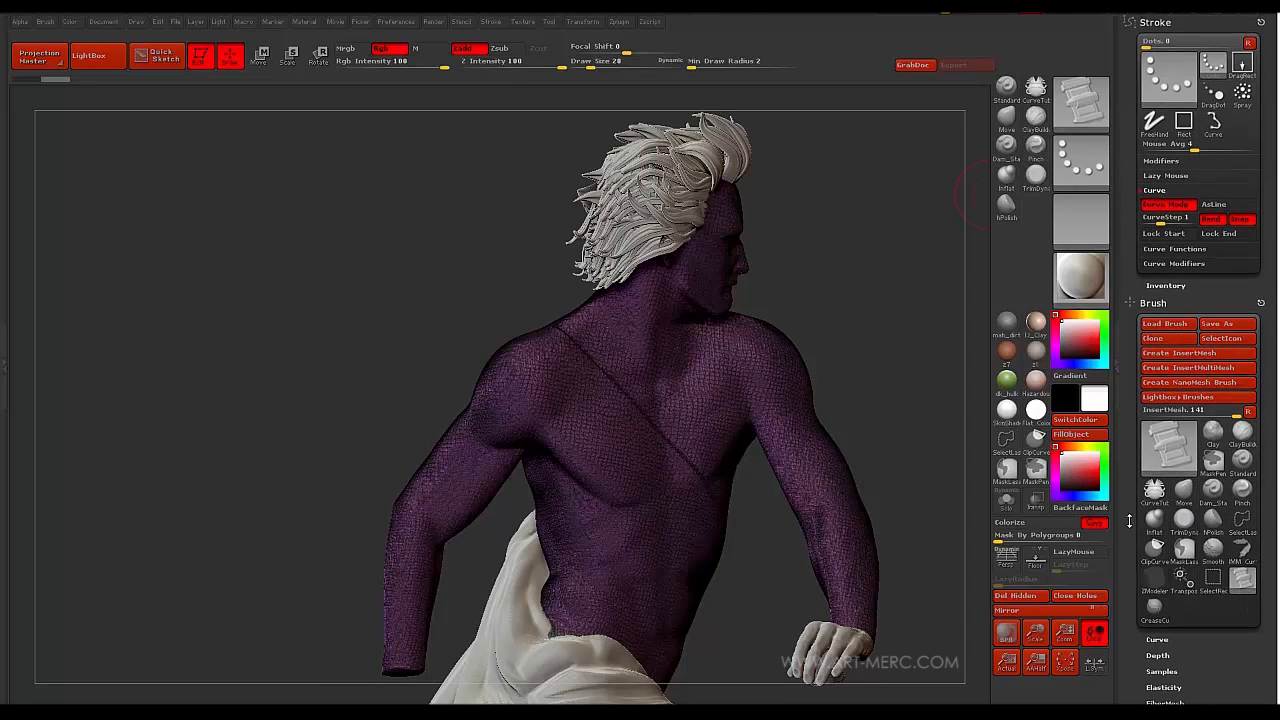
- Exclude the open border from Frame Mesh and create a curve along the chest polygroup border
left_click(1148, 301)
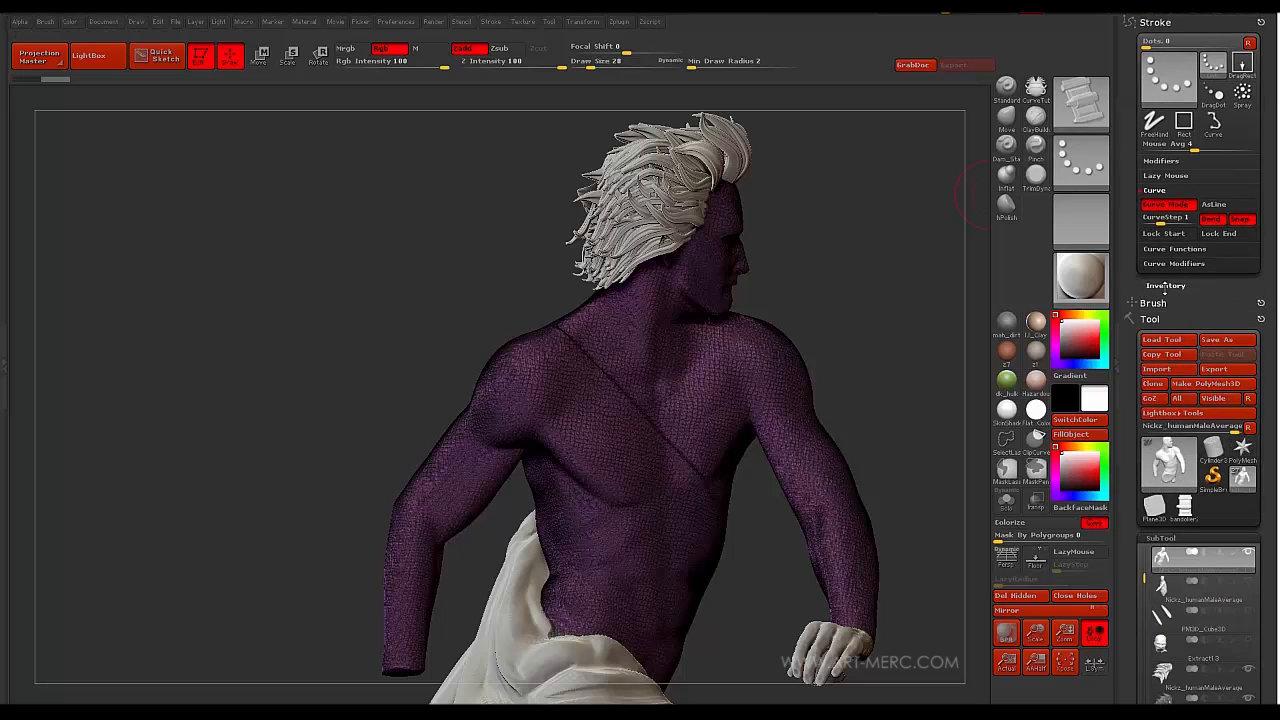
left_click(1161, 250)
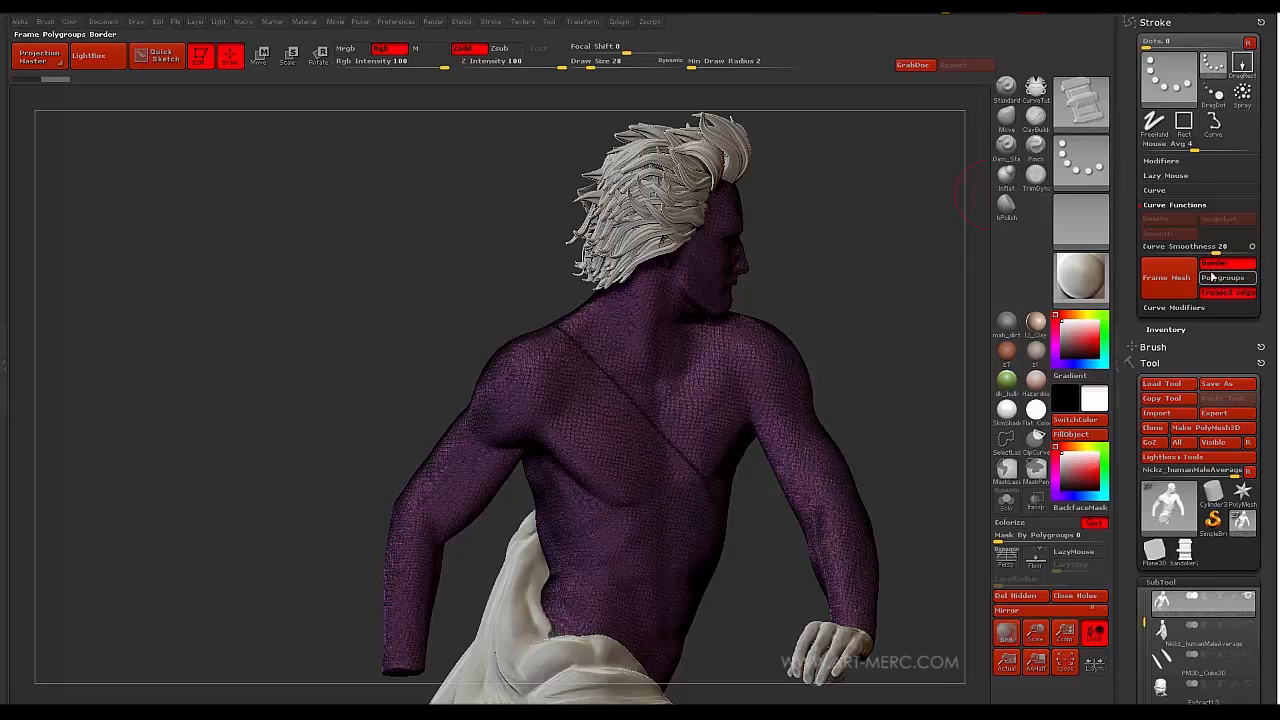
left_click(1218, 286)
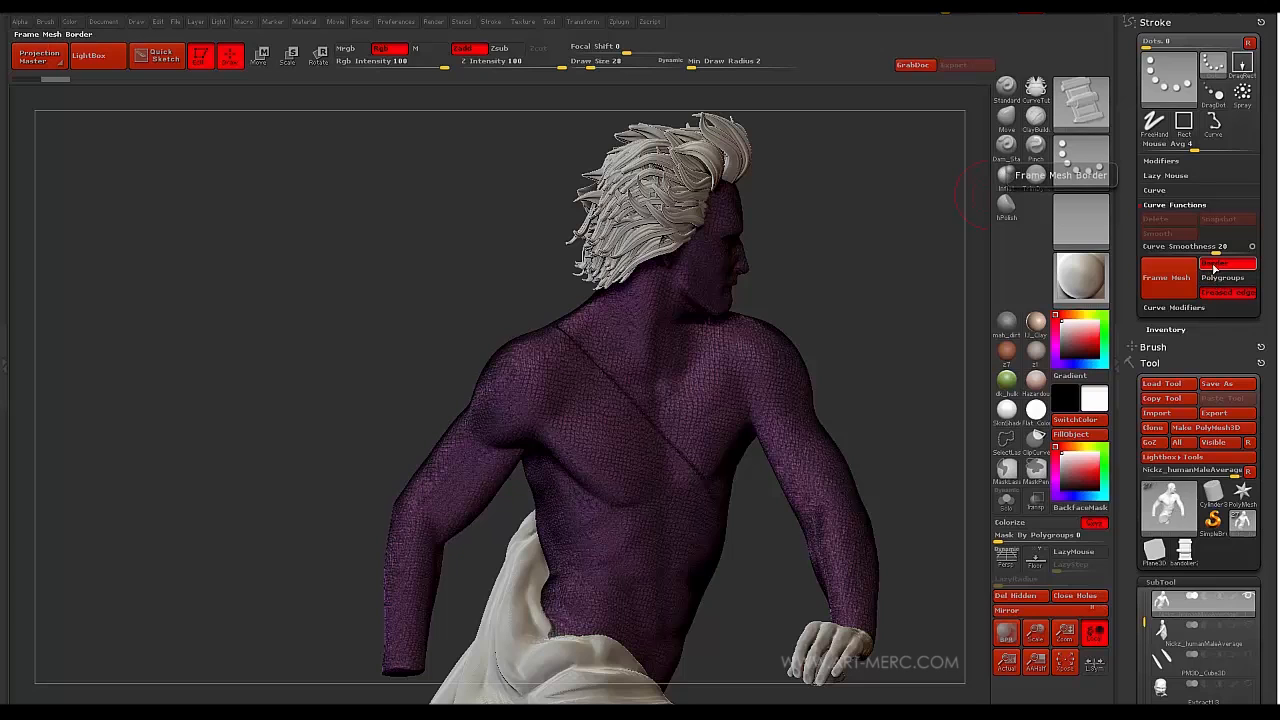
left_click(1215, 266)
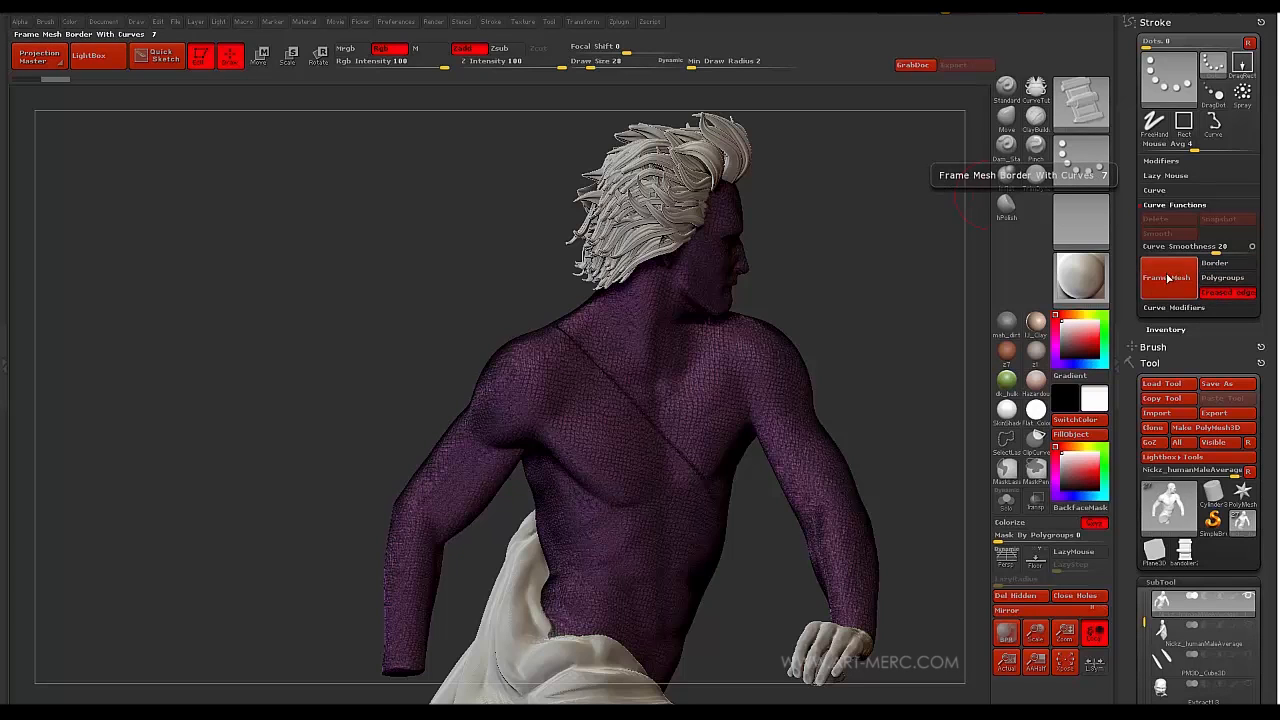
left_click(1163, 284)
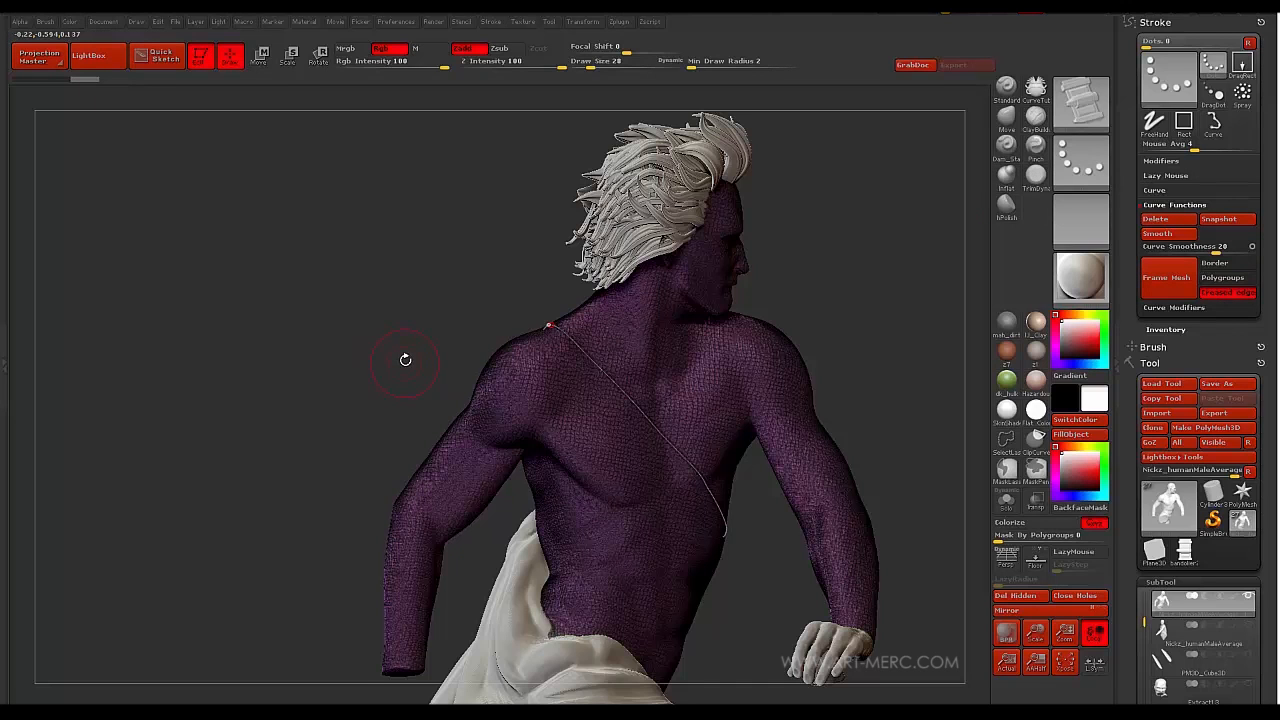
- With PolyFrame off, lay bullet holders along the diagonal chest curve
key("shift+f")
left_click_drag(400, 343, 375, 336)
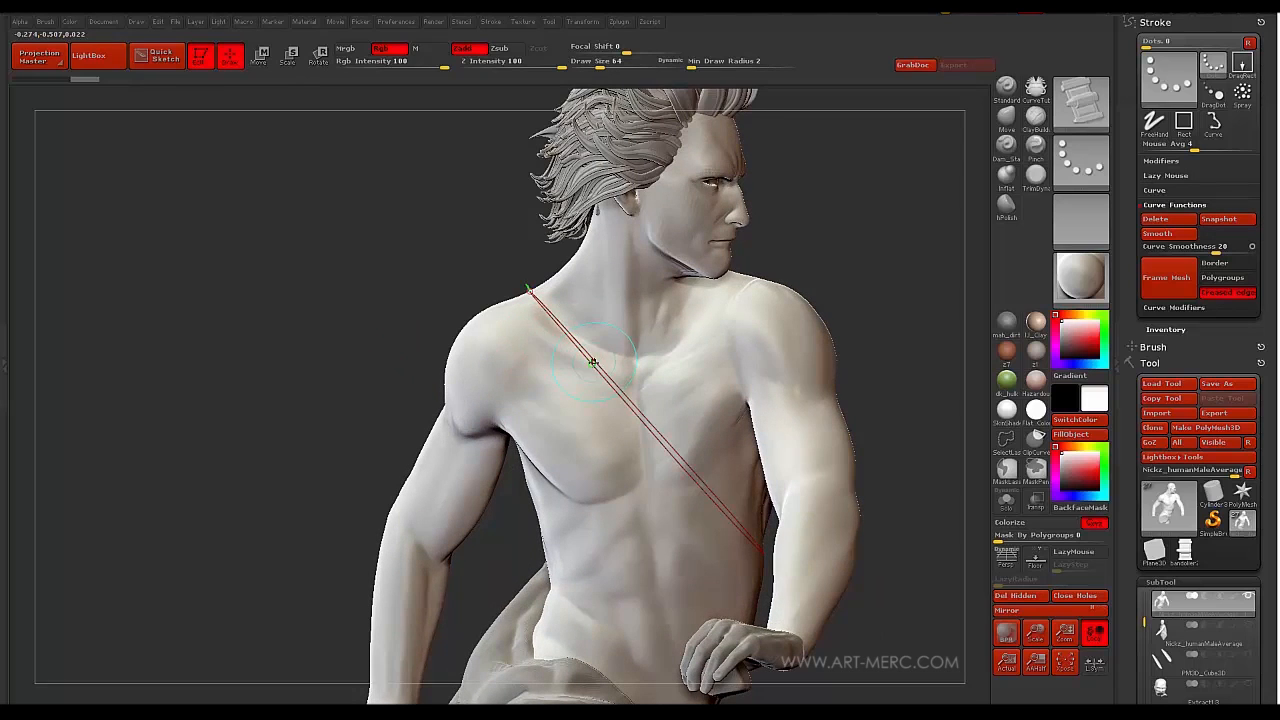
left_click_drag(337, 251, 569, 377)
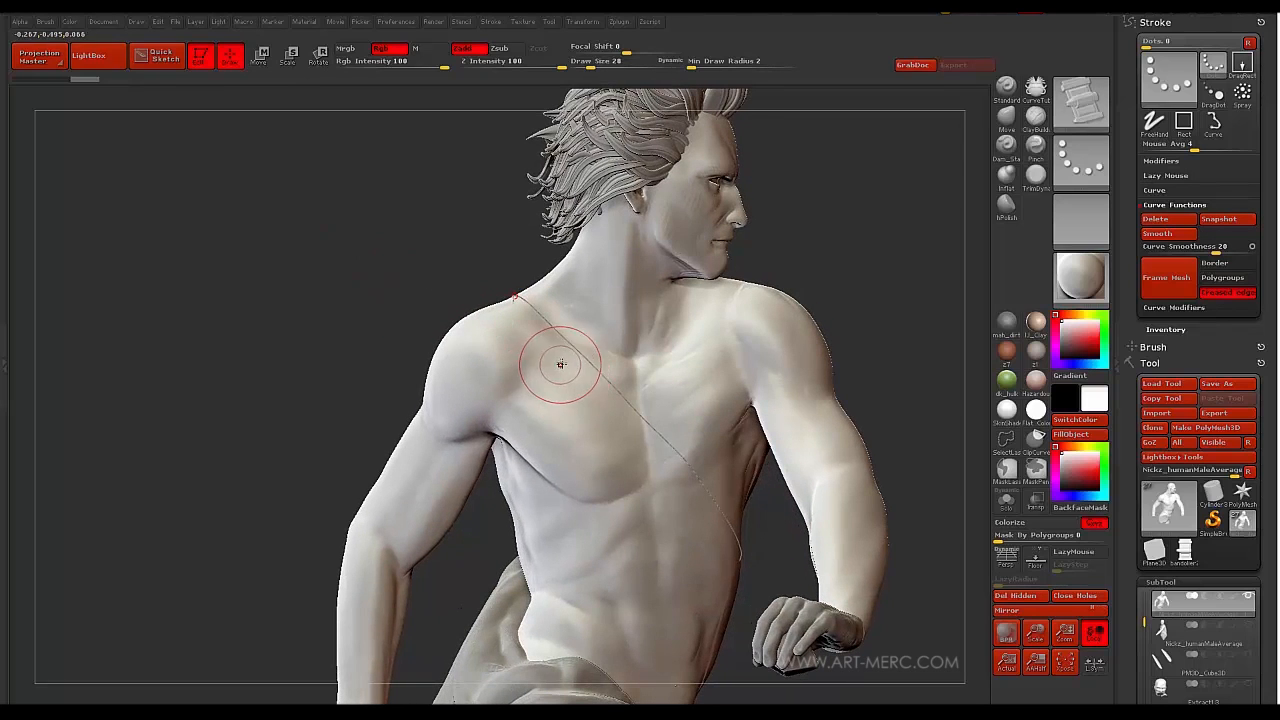
left_click(520, 328)
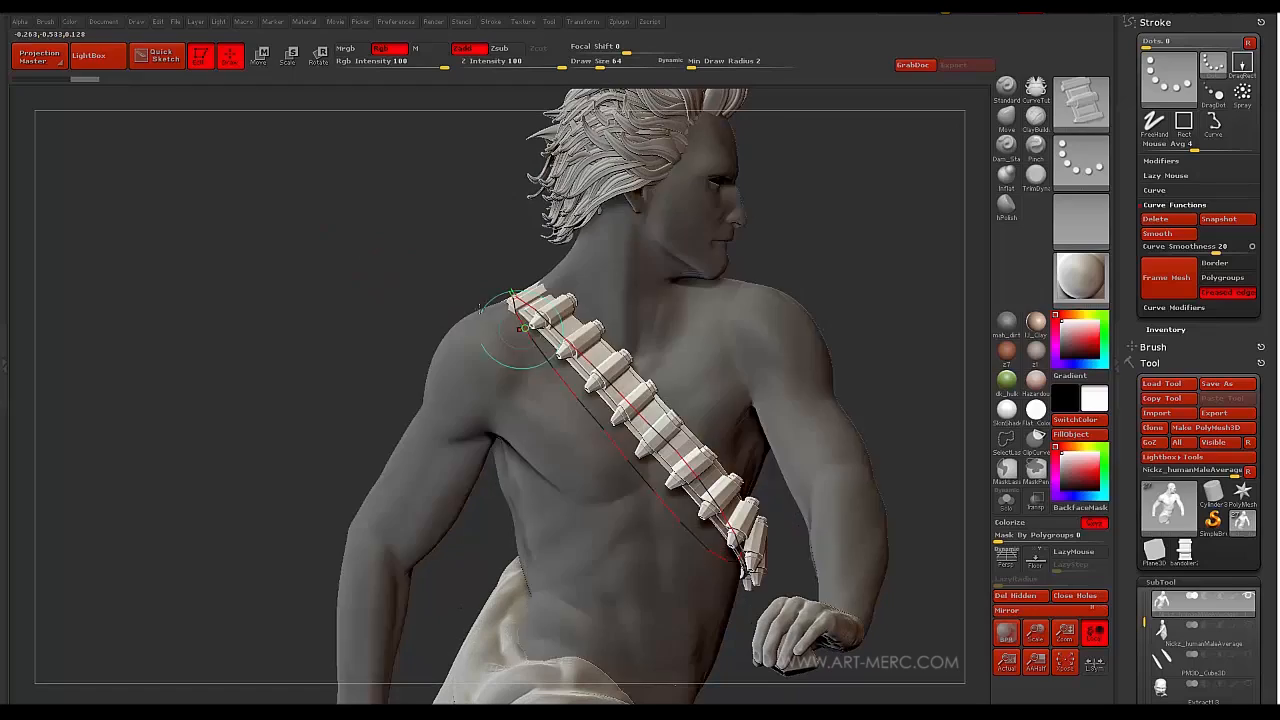
left_click_drag(350, 268, 417, 321)
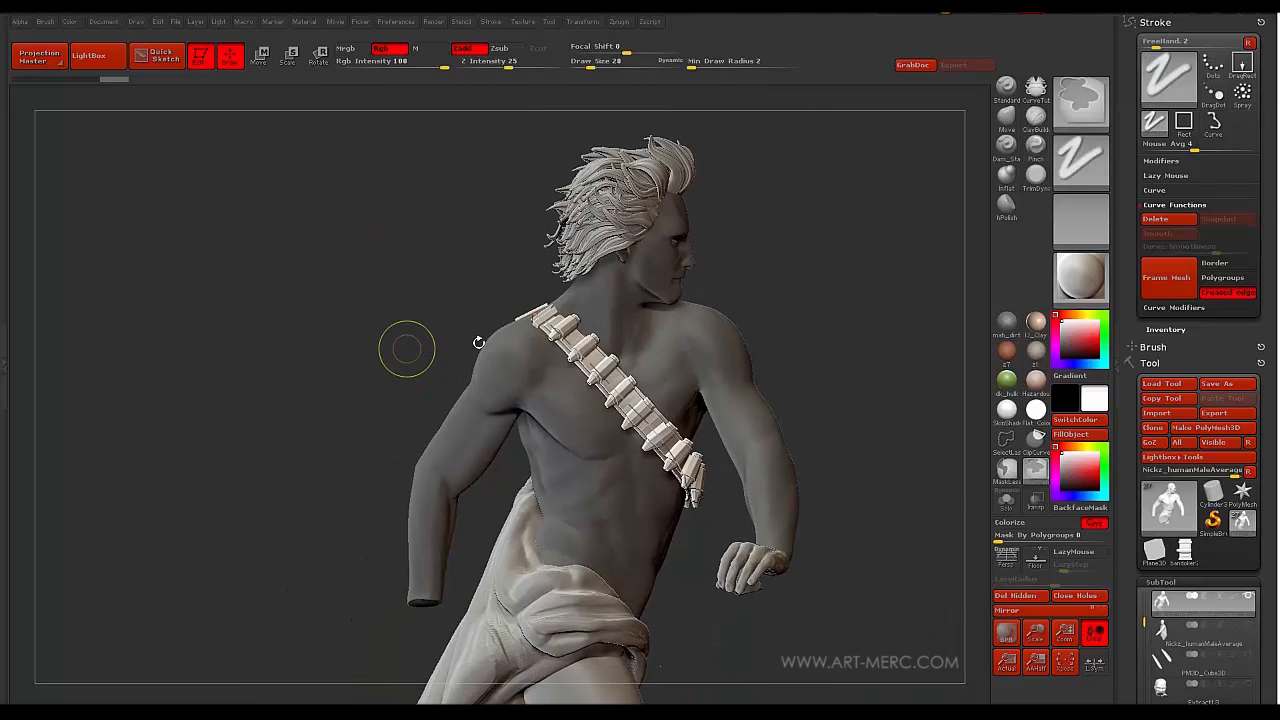
- Rebuild the bandolier at Draw Size 72 and commit it
key("ctrl+z")
key("s")
left_click_drag(593, 348, 588, 347)
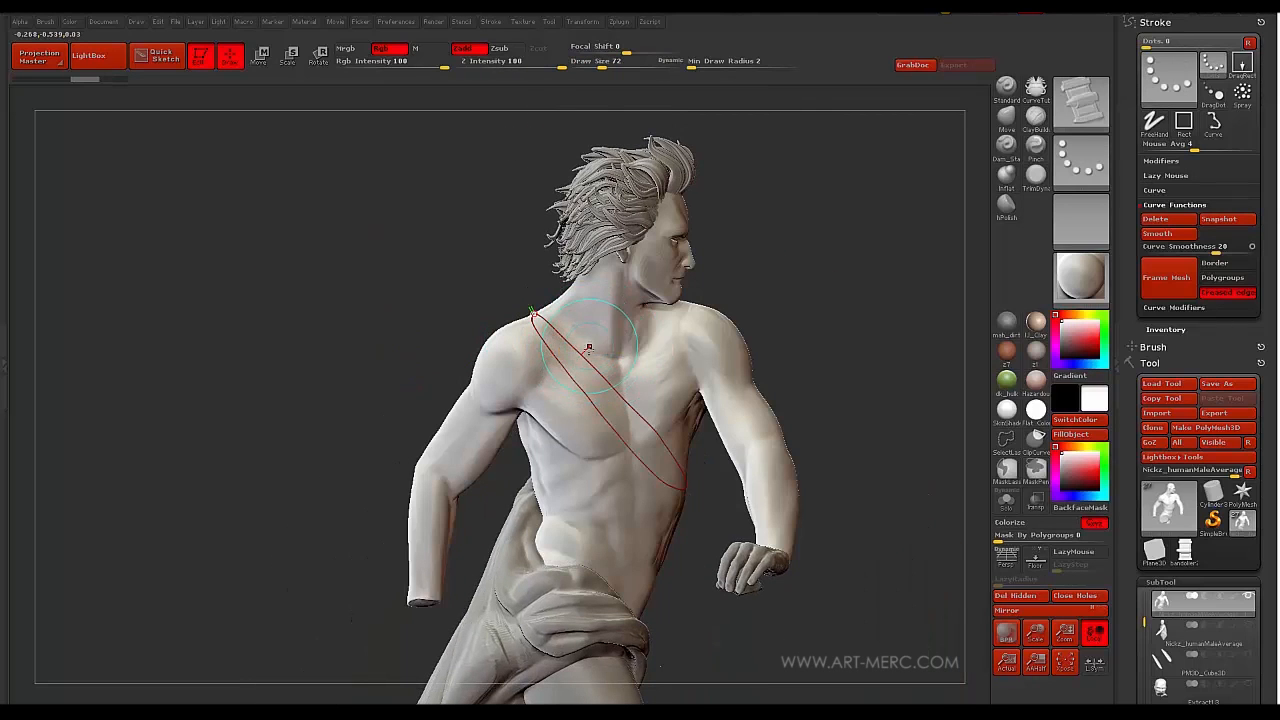
mouse_move(409, 271)
left_mouse_down()
mouse_move(443, 280)
mouse_move(376, 266)
mouse_move(371, 243)
mouse_move(431, 320)
mouse_move(412, 310)
mouse_move(678, 328)
left_mouse_up()
left_click(658, 318)
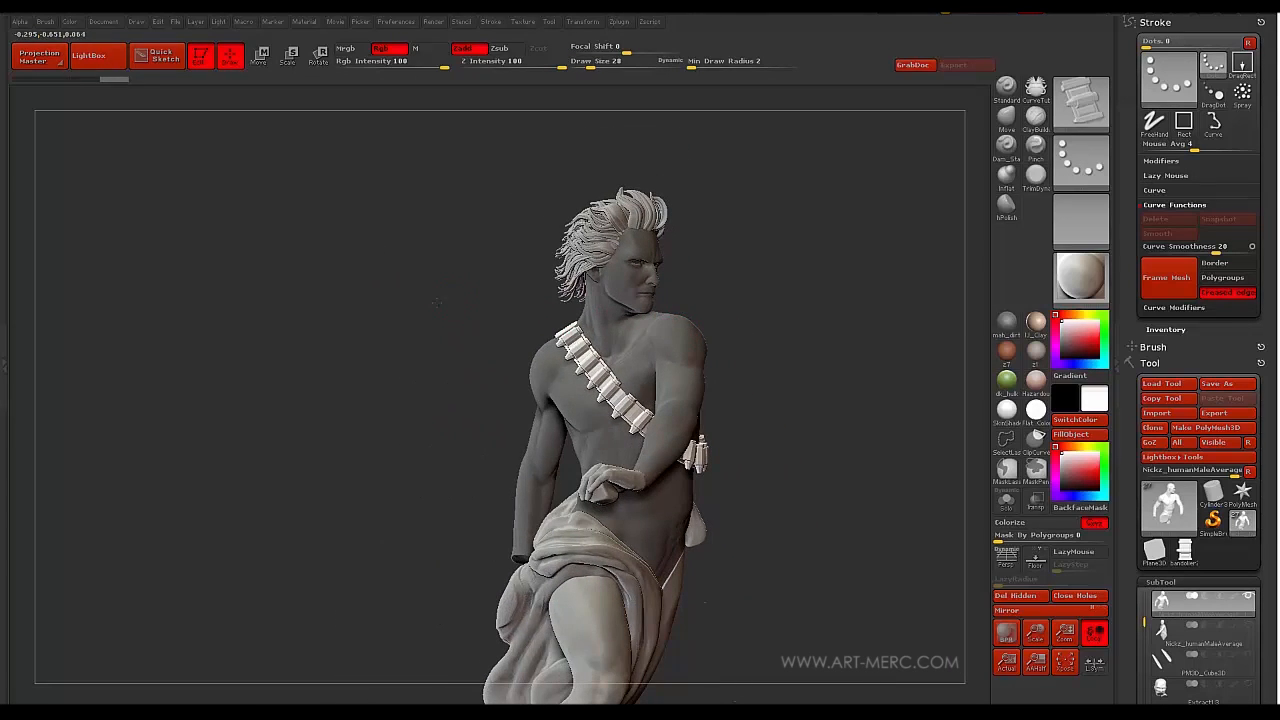
- Inspect the bandolier from the back, then hide the belt to leave the bare body
mouse_move(436, 302)
left_mouse_down()
mouse_move(429, 314)
mouse_move(393, 307)
mouse_move(449, 297)
mouse_move(433, 321)
mouse_move(449, 323)
mouse_move(383, 287)
mouse_move(409, 331)
mouse_move(359, 334)
left_mouse_up()
mouse_move(328, 270)
left_mouse_down()
mouse_move(363, 311)
mouse_move(354, 303)
mouse_move(344, 322)
mouse_move(369, 317)
left_mouse_up()
key("1")
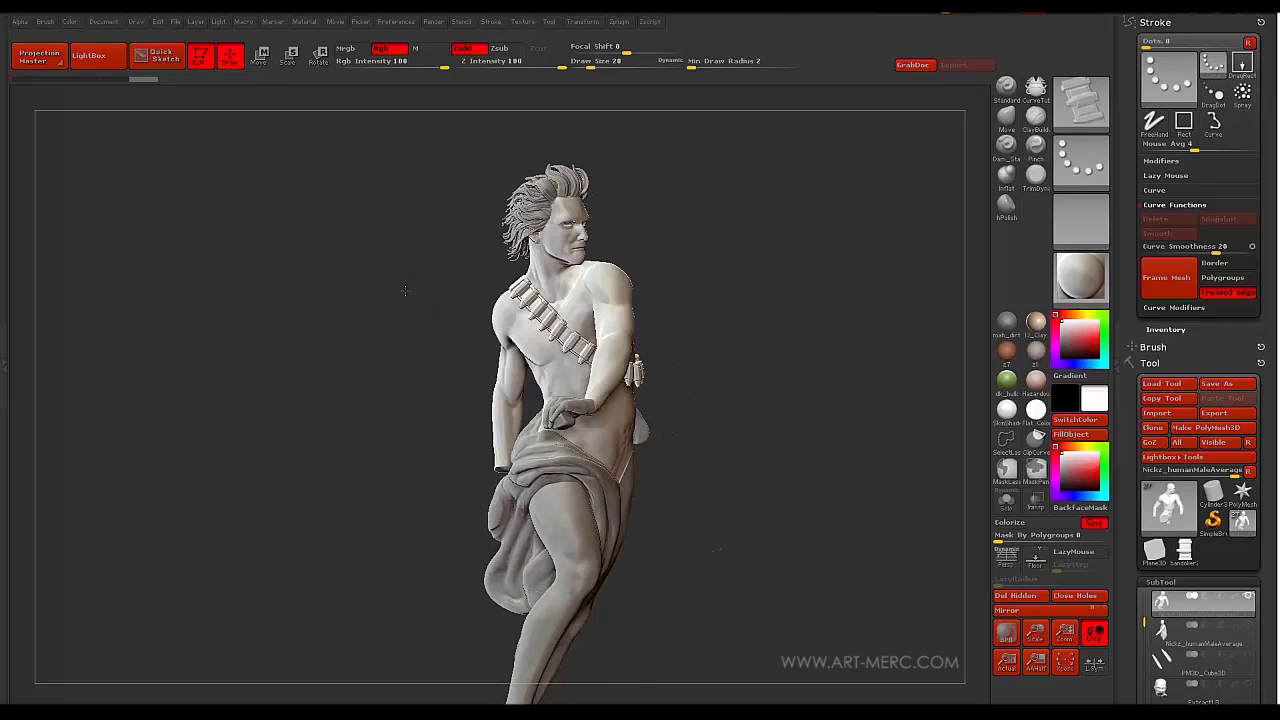
left_click_drag(410, 272, 466, 300)
key("shift")
left_click_drag(384, 285, 366, 291)
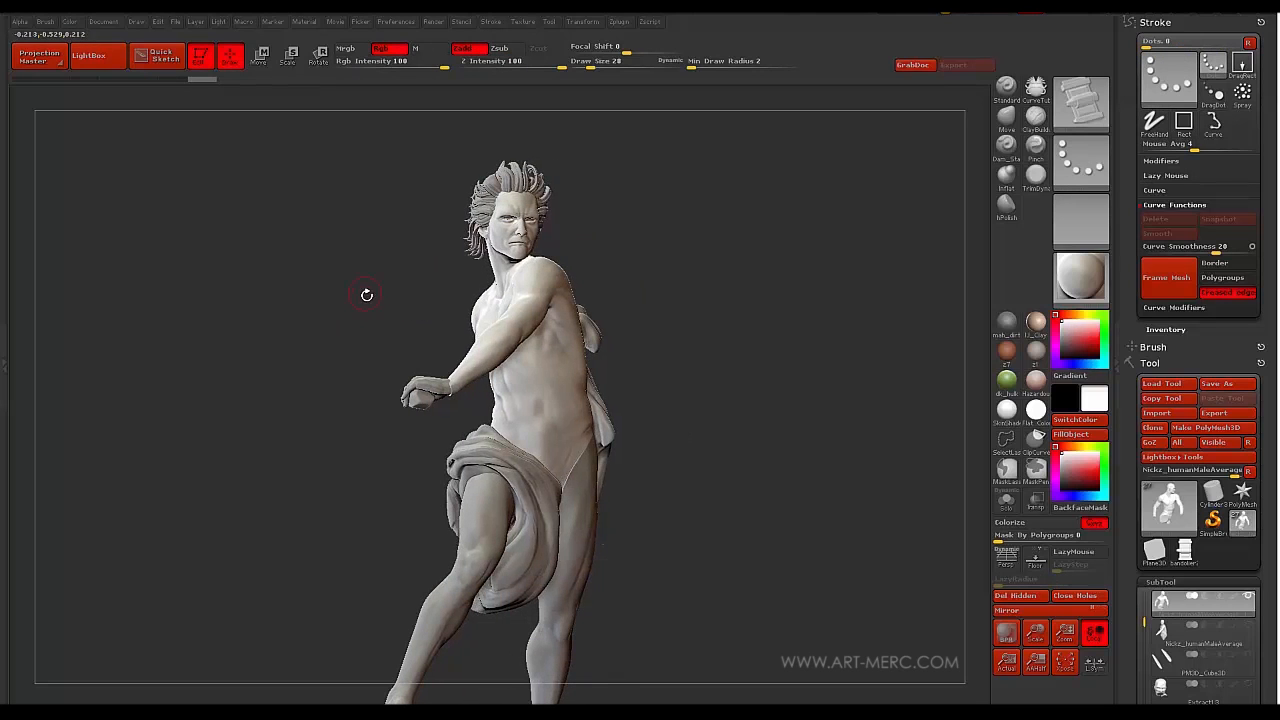
- Split Hidden to move the bandolier into its own subtool, then select that subtool
scroll(1131, 425, "down", 3)
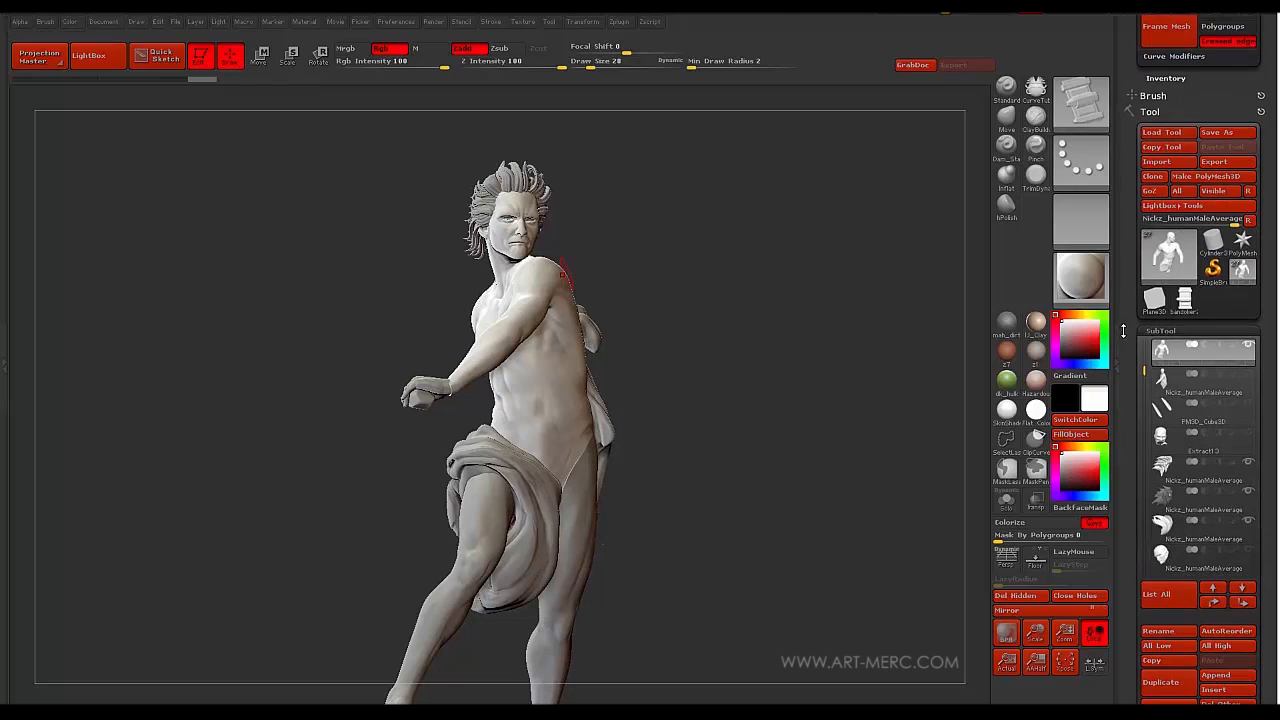
scroll(1128, 409, "down", 2)
scroll(1128, 409, "down", 3)
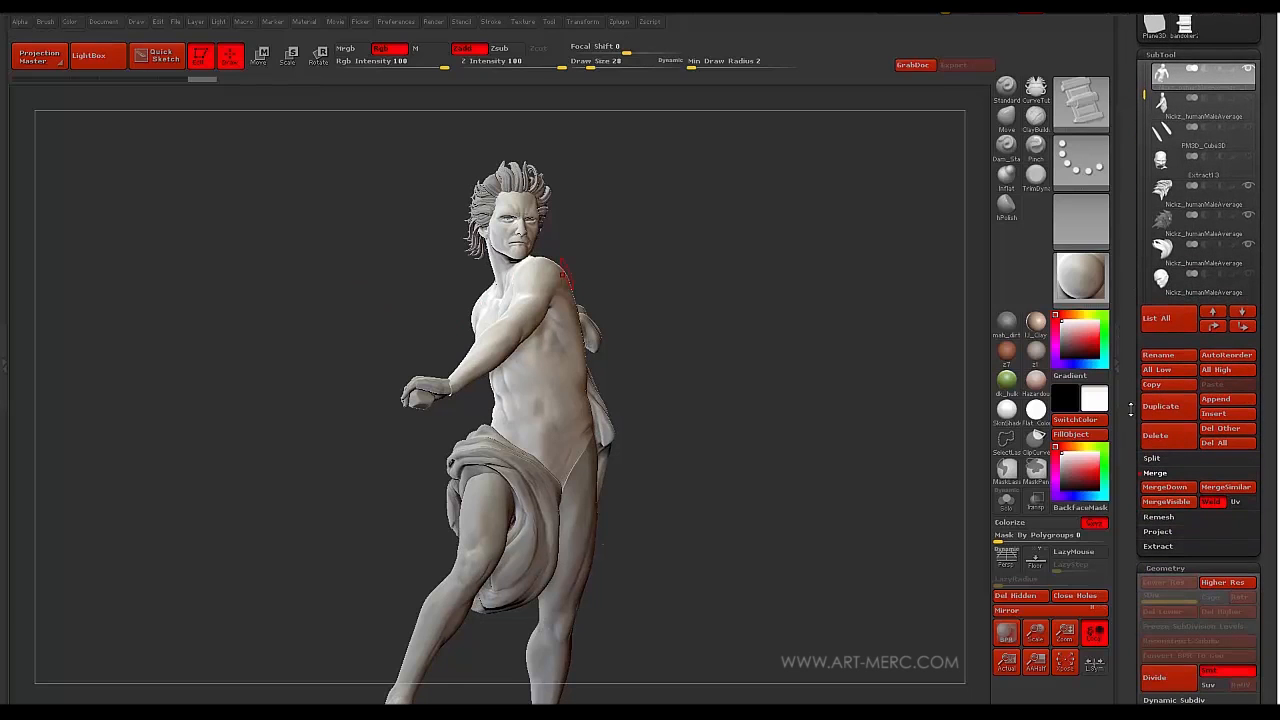
scroll(1135, 462, "down", 1)
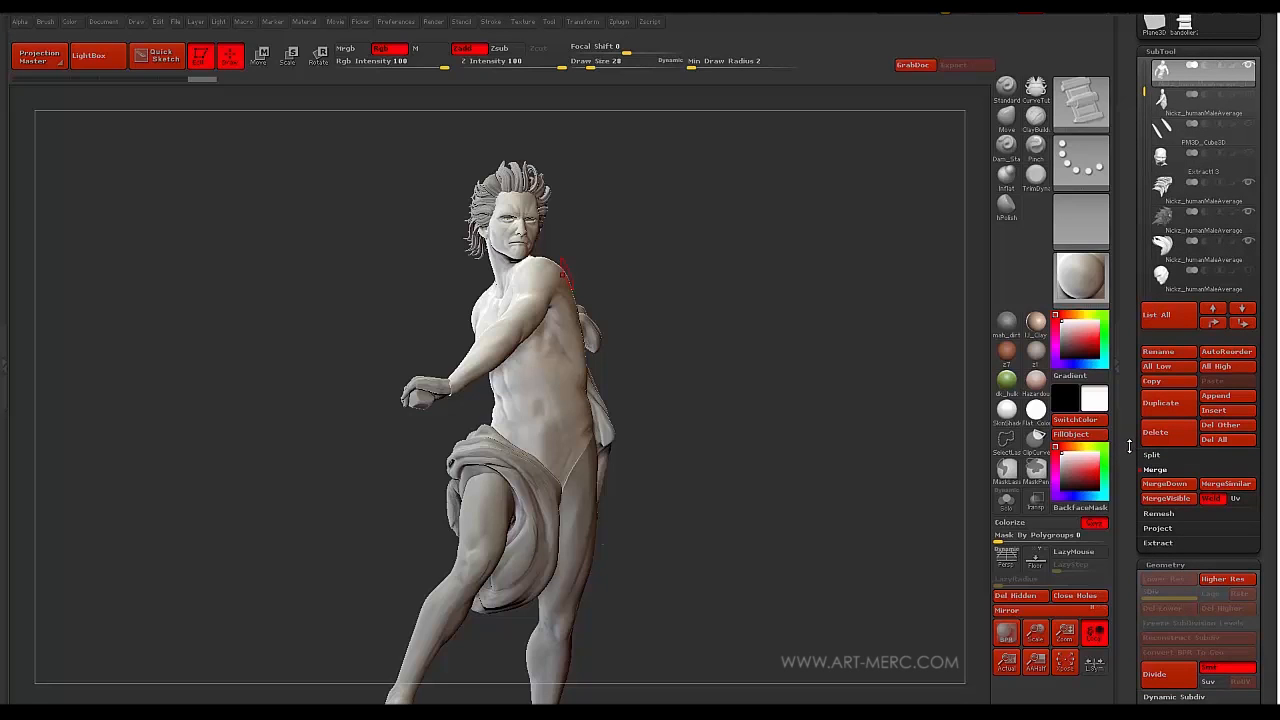
scroll(1128, 450, "up", 1)
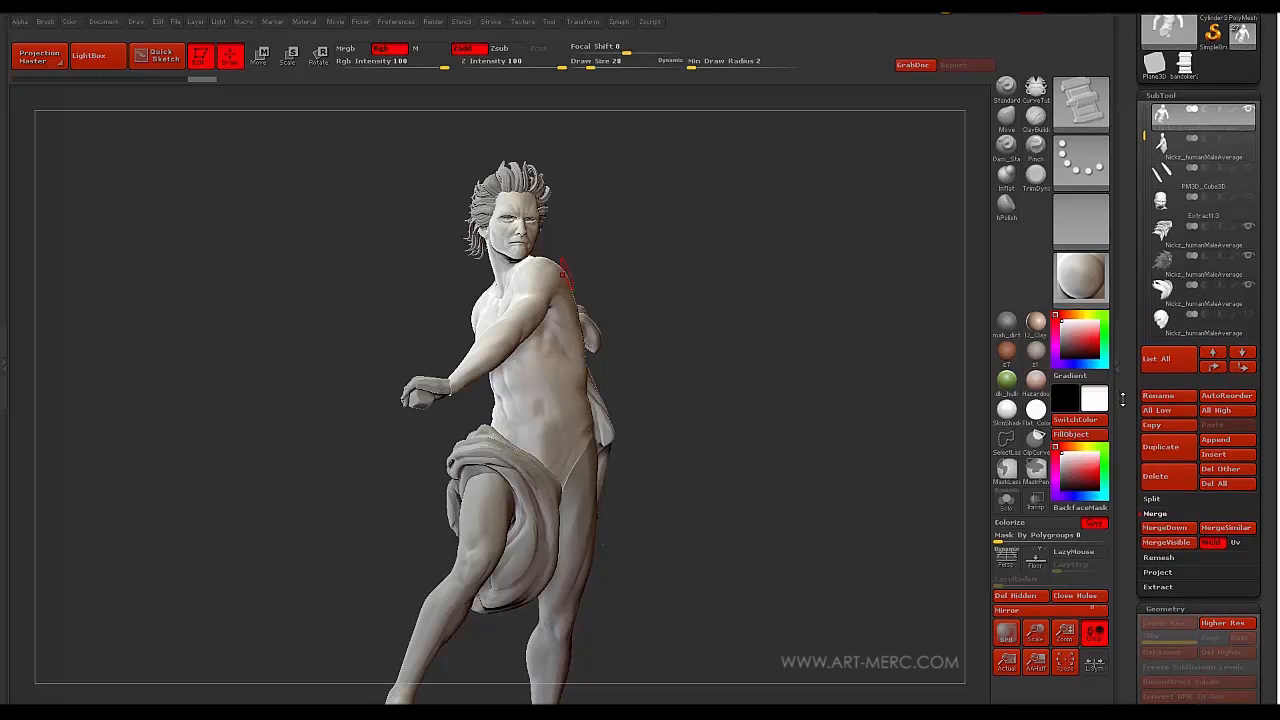
left_click(1150, 499)
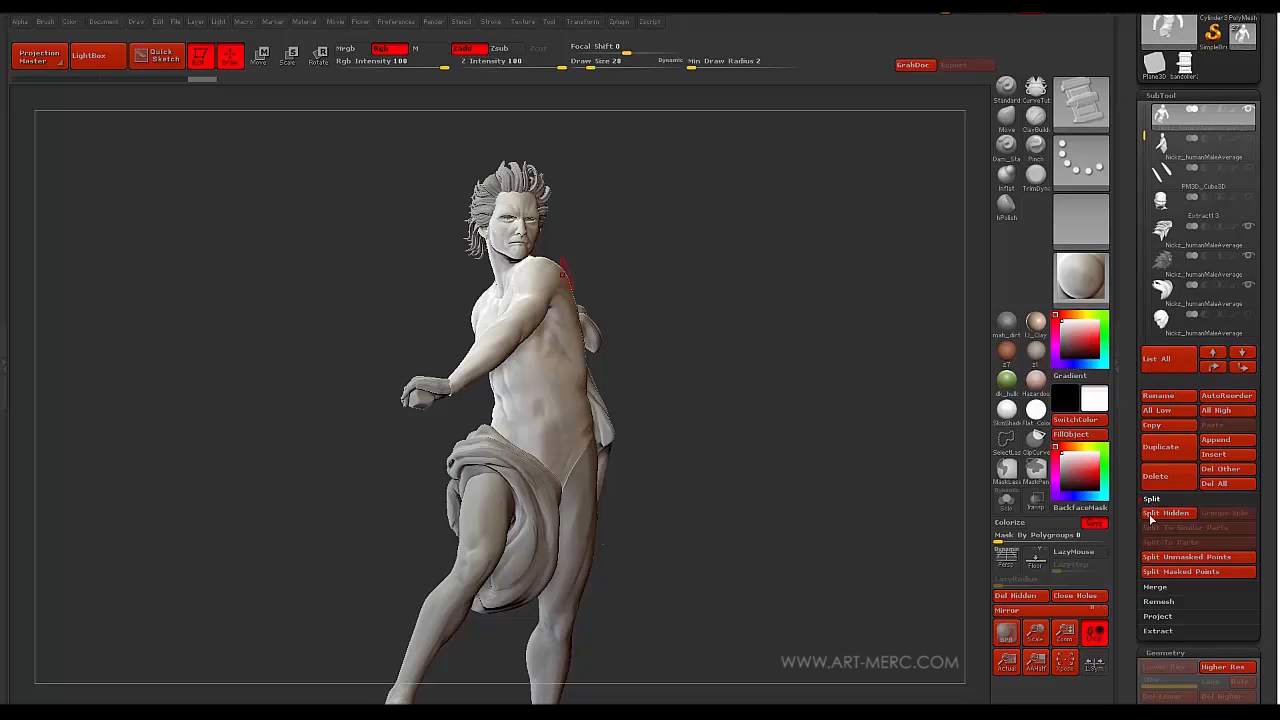
left_click(1166, 512)
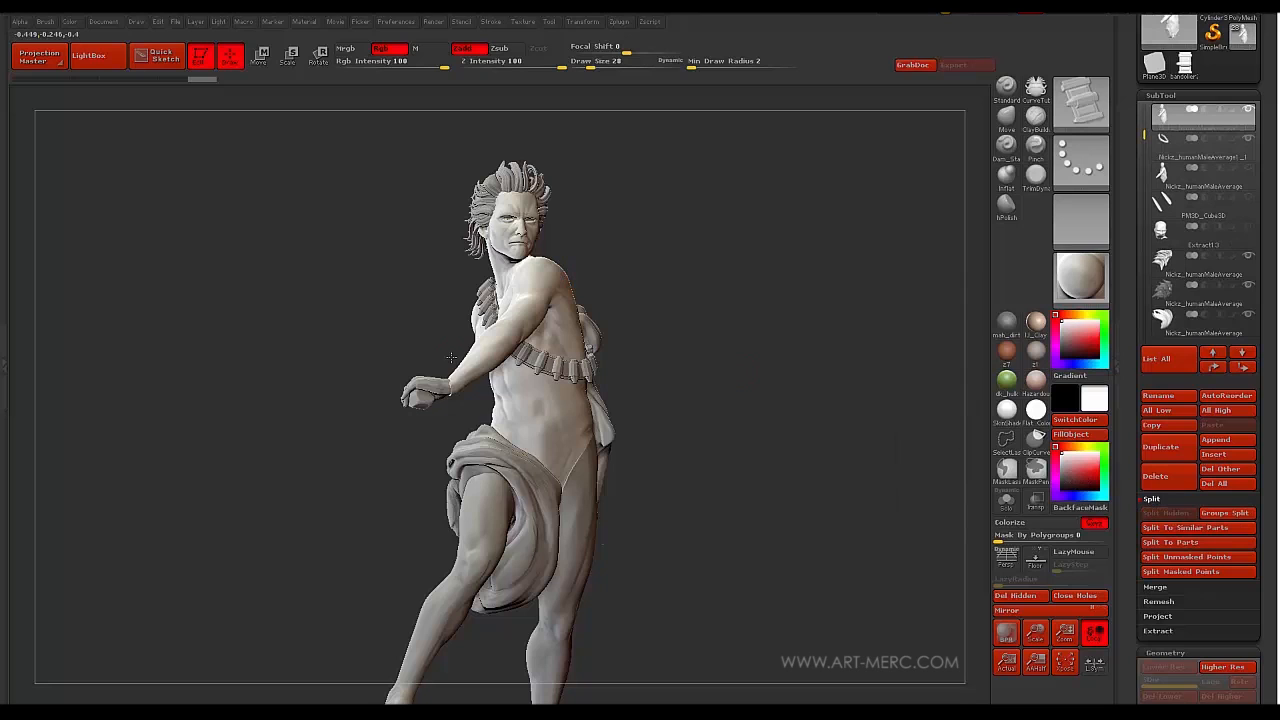
left_click(532, 358, "alt")
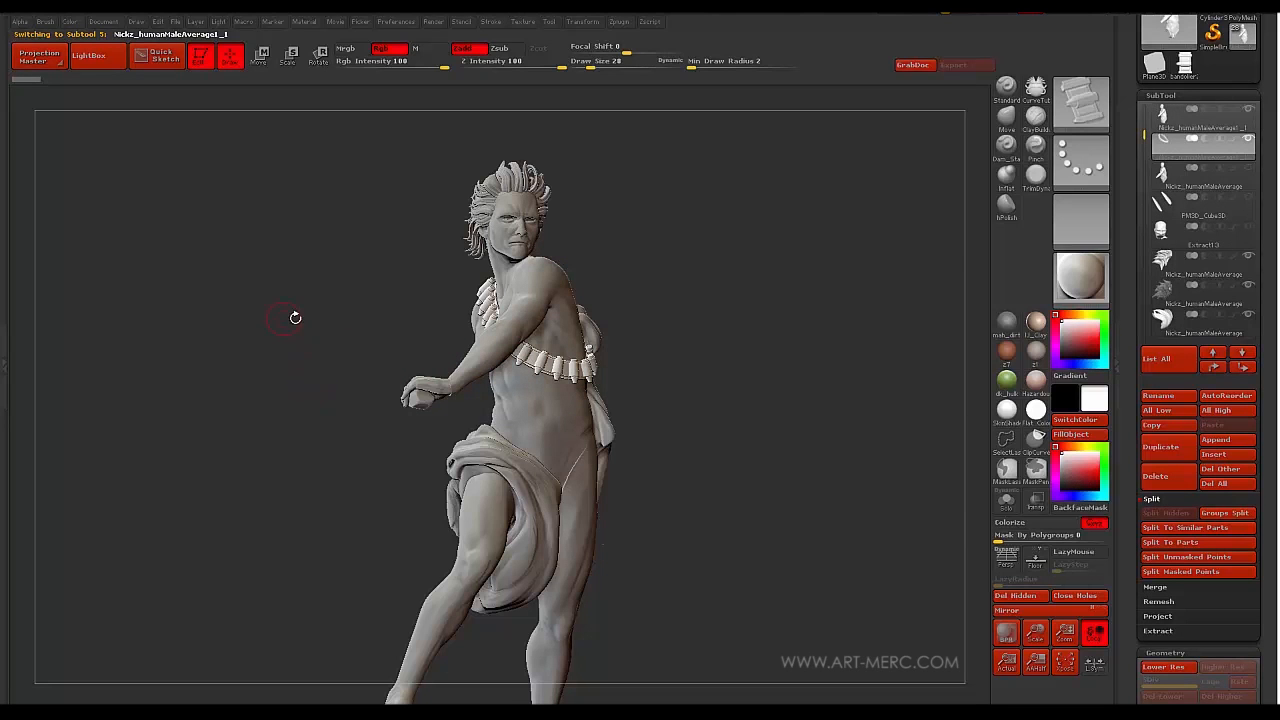
mouse_move(294, 314)
left_mouse_down()
mouse_move(314, 382)
mouse_move(257, 340)
mouse_move(271, 374)
mouse_move(300, 369)
mouse_move(289, 360)
mouse_move(274, 390)
left_mouse_up()
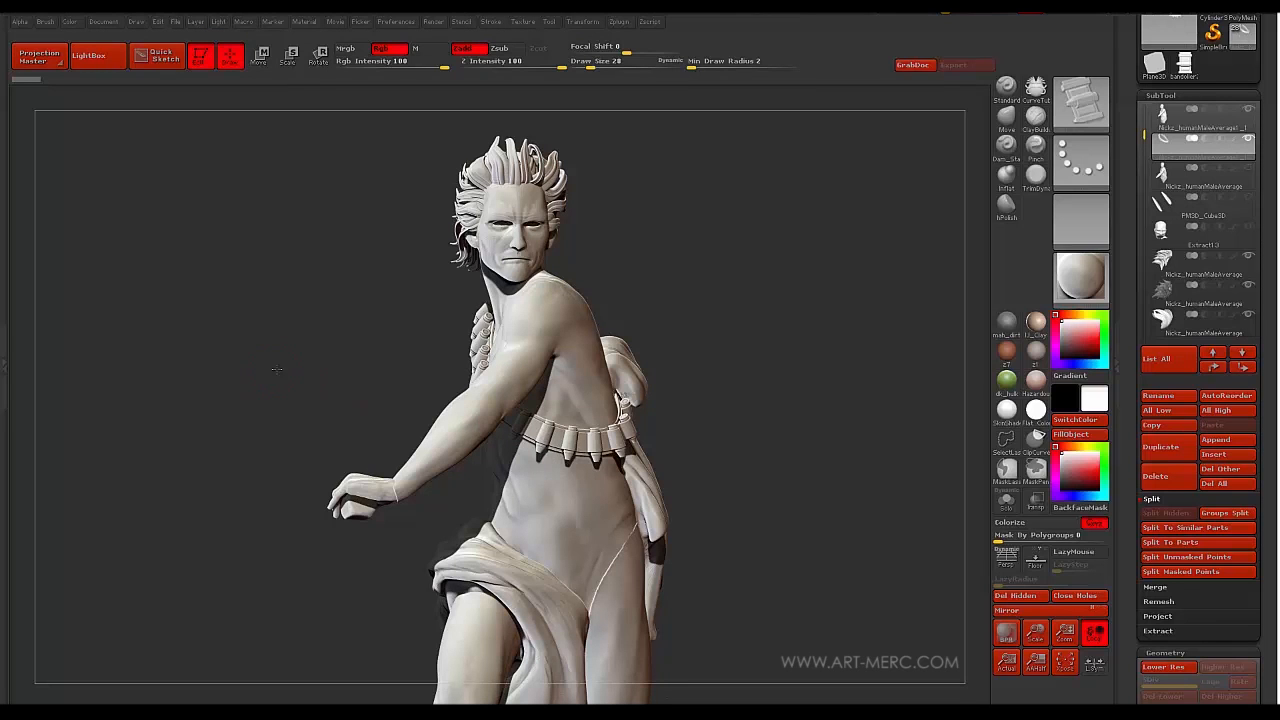
mouse_move(280, 380)
left_mouse_down()
mouse_move(308, 397)
mouse_move(274, 402)
mouse_move(333, 402)
mouse_move(249, 381)
mouse_move(257, 403)
mouse_move(254, 391)
mouse_move(294, 372)
mouse_move(253, 384)
left_mouse_up()
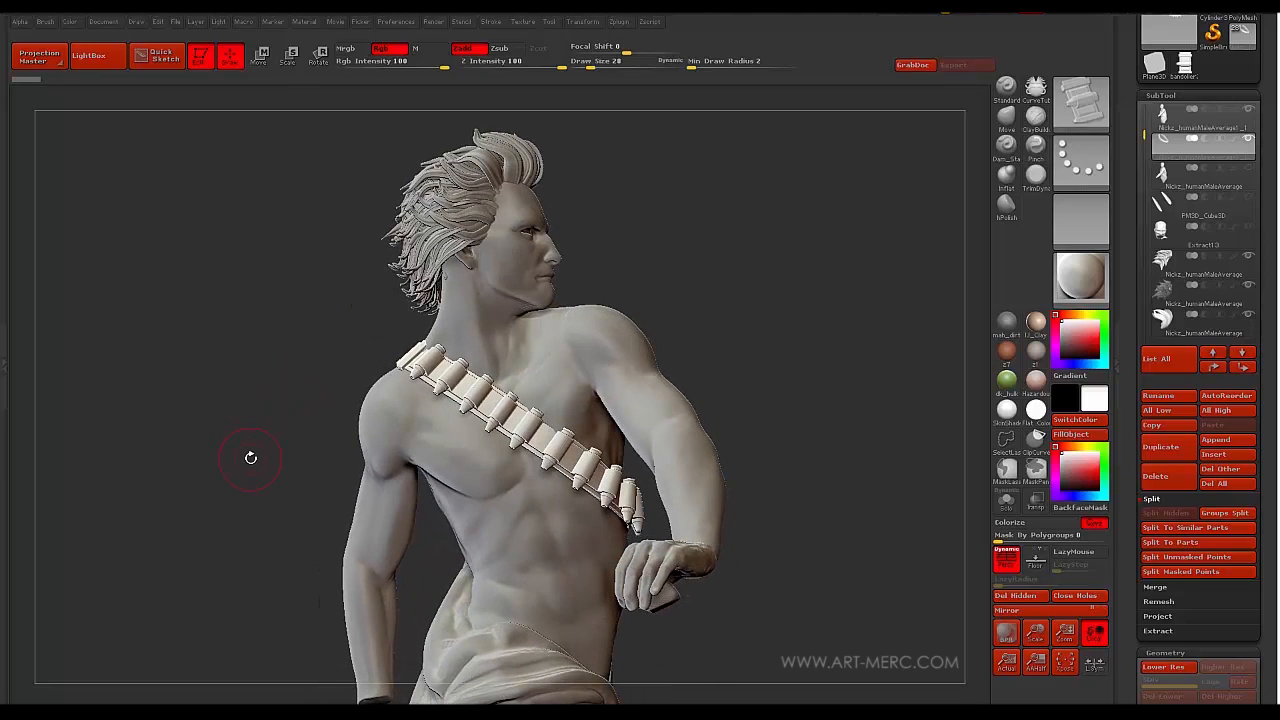
left_click_drag(251, 451, 231, 451)
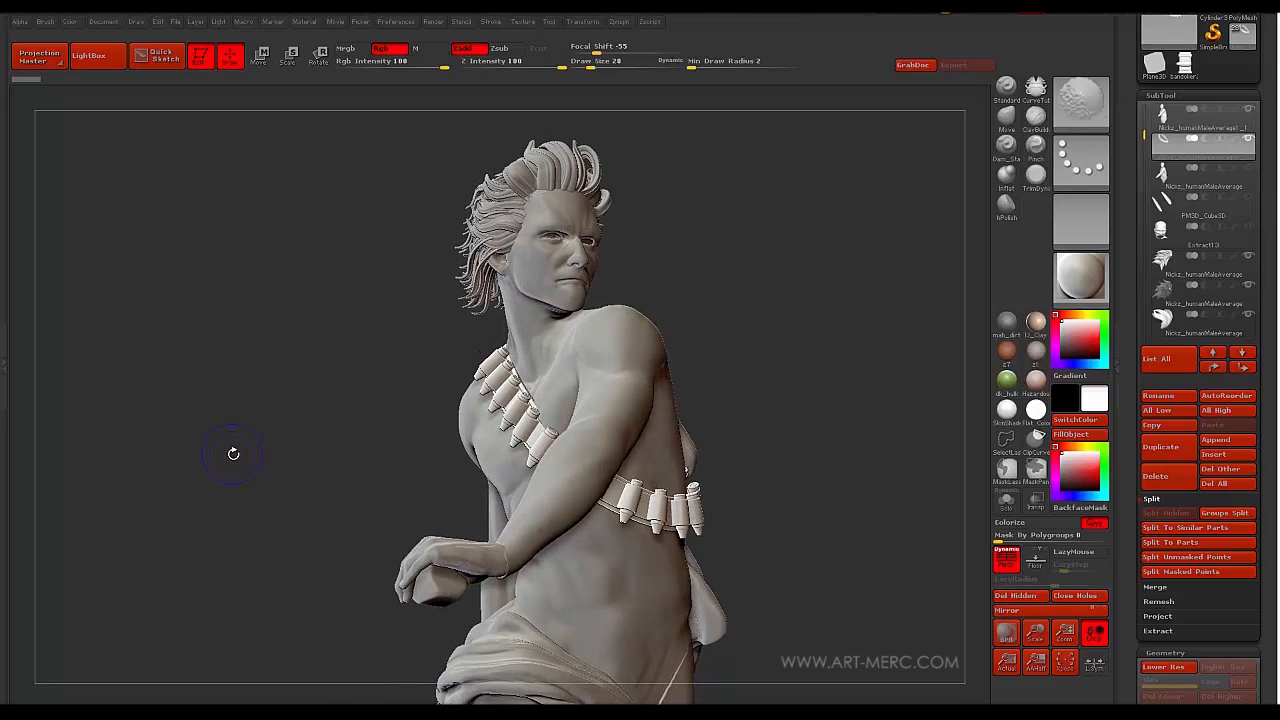